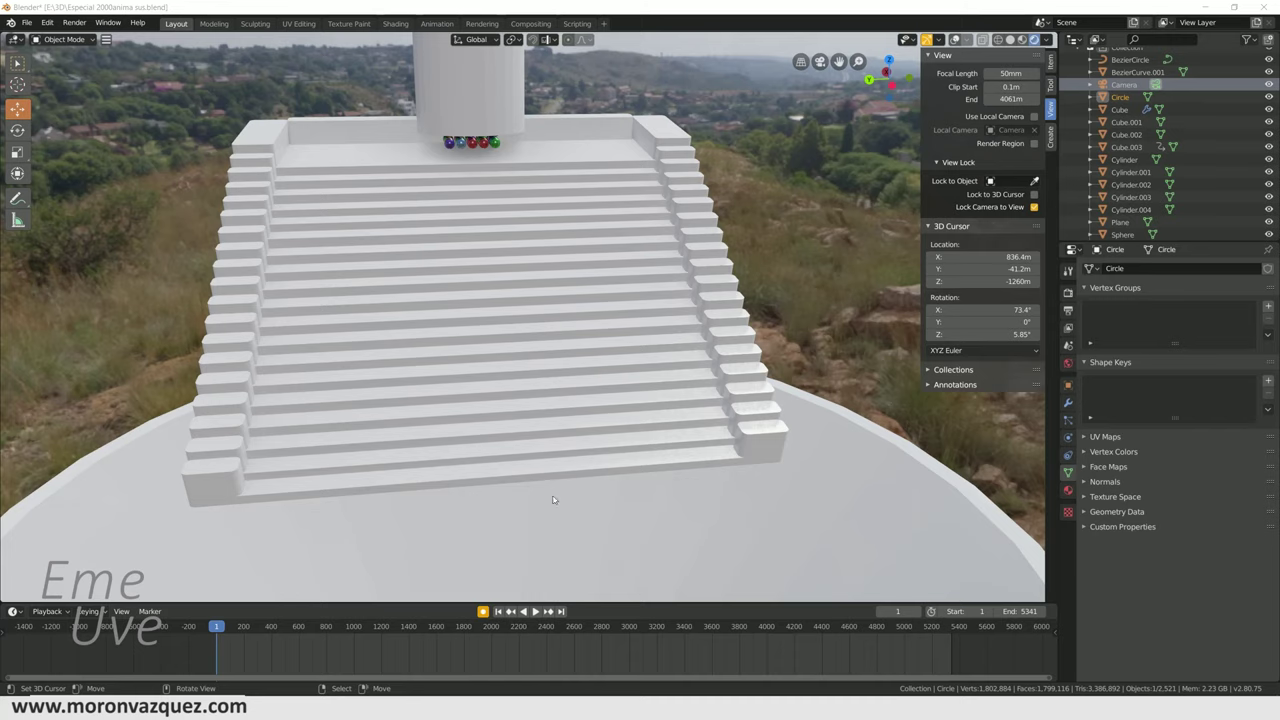
- Play the ball simulation, pausing at frame 486 to view the stairs from the side
{"action": "left_click", "coordinate": [537, 613]}
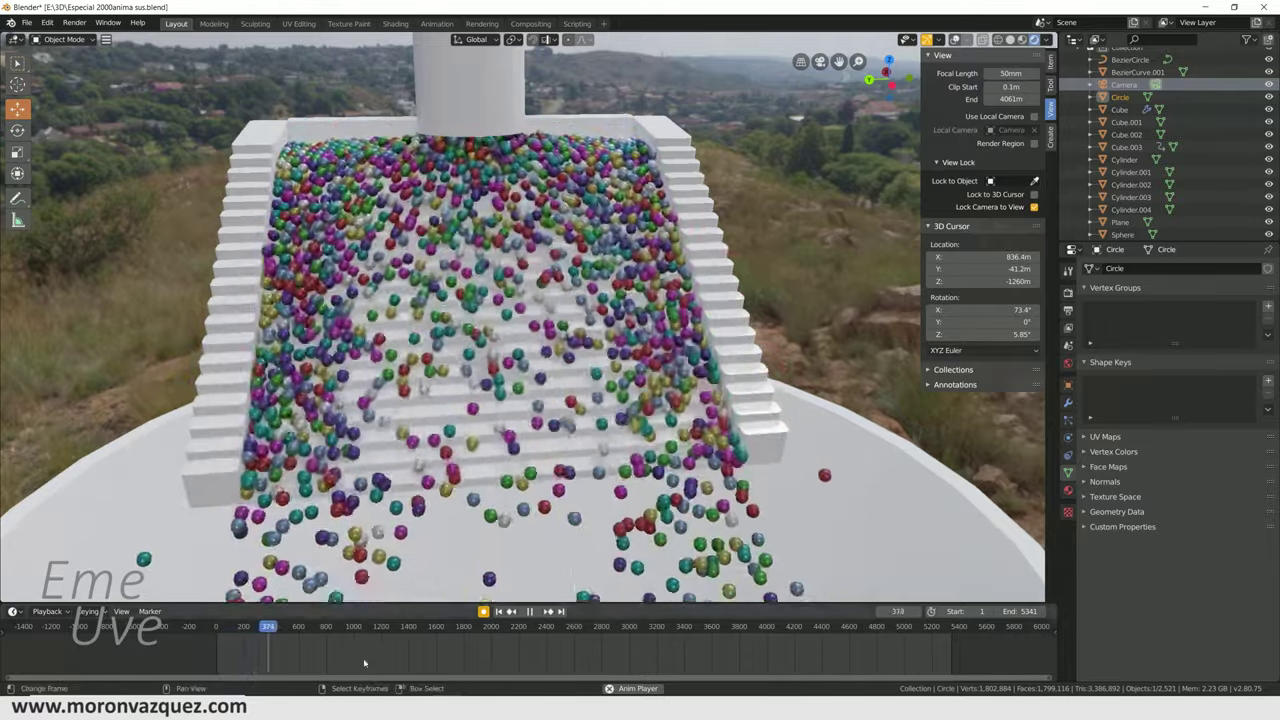
{"action": "left_click", "coordinate": [530, 612]}
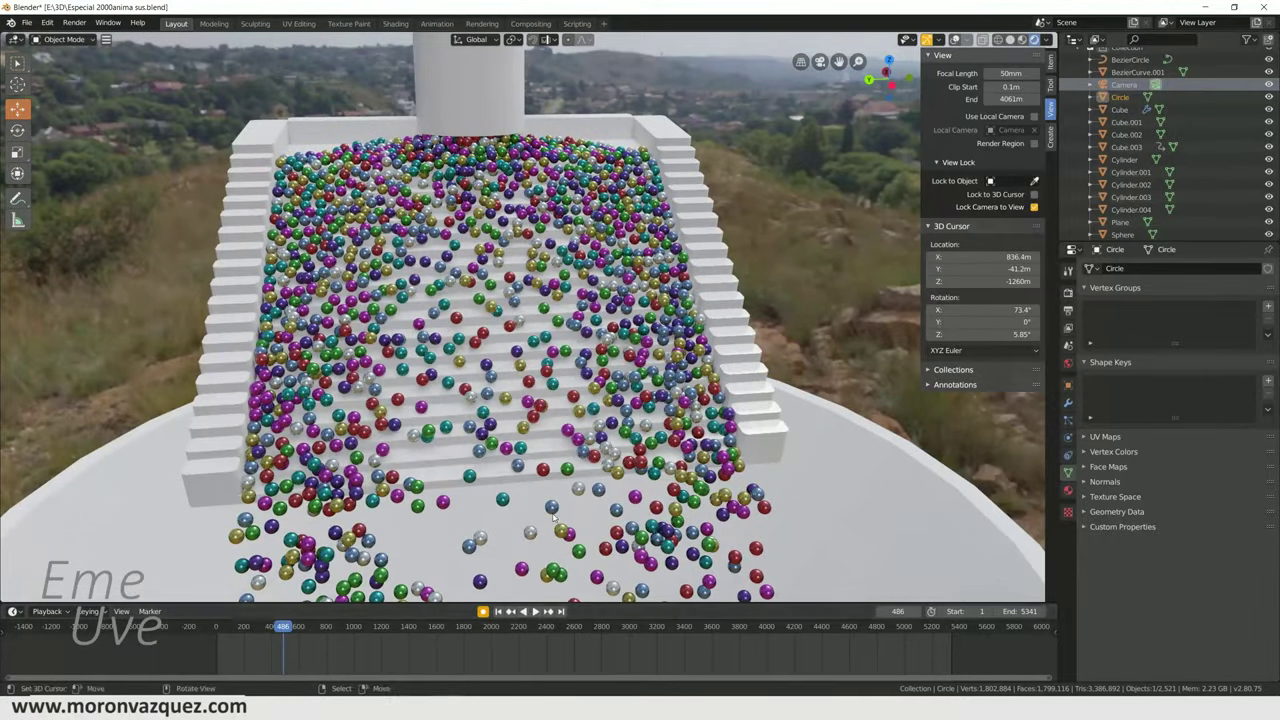
{"action": "mouse_move", "coordinate": [557, 458]}
{"action": "middle_mouse_down"}
{"action": "mouse_move", "coordinate": [460, 430]}
{"action": "mouse_move", "coordinate": [520, 320]}
{"action": "middle_mouse_up"}
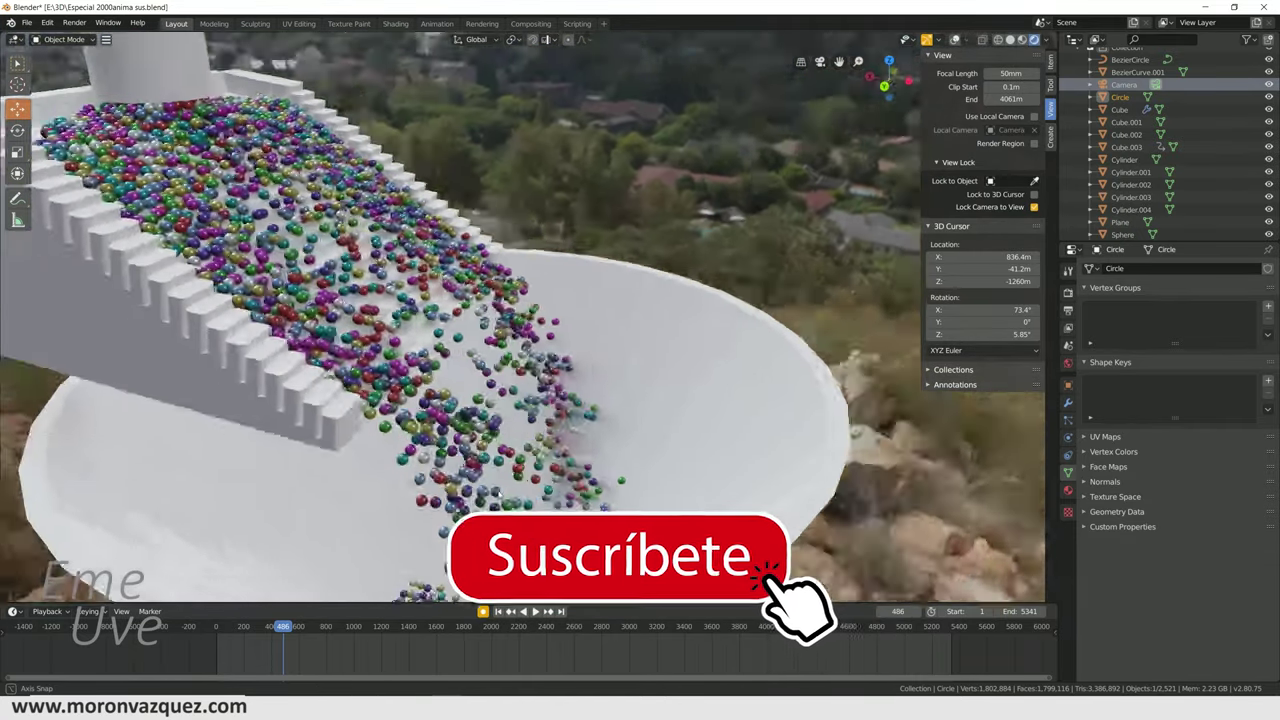
- Resume playback and follow the coloured balls down into the funnel and glass tube
{"action": "key", "text": "space"}
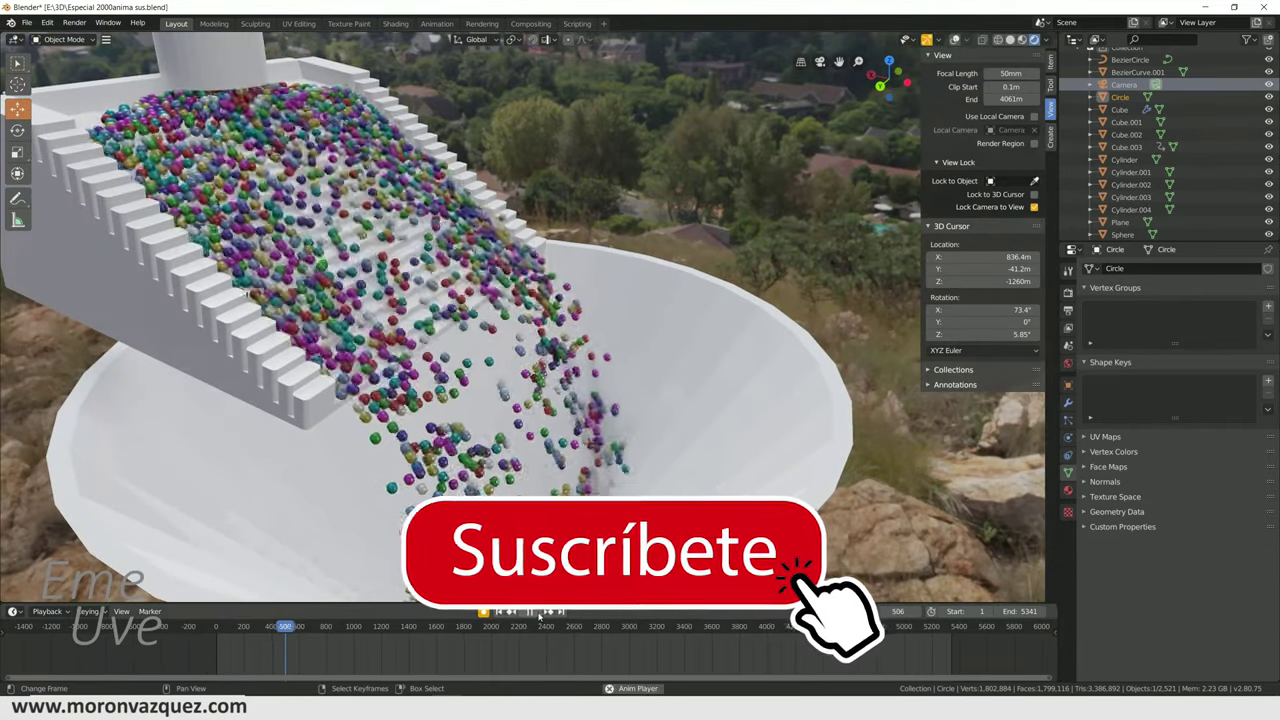
{"action": "middle_click_drag", "start_coordinate": [520, 330], "coordinate": [551, 371]}
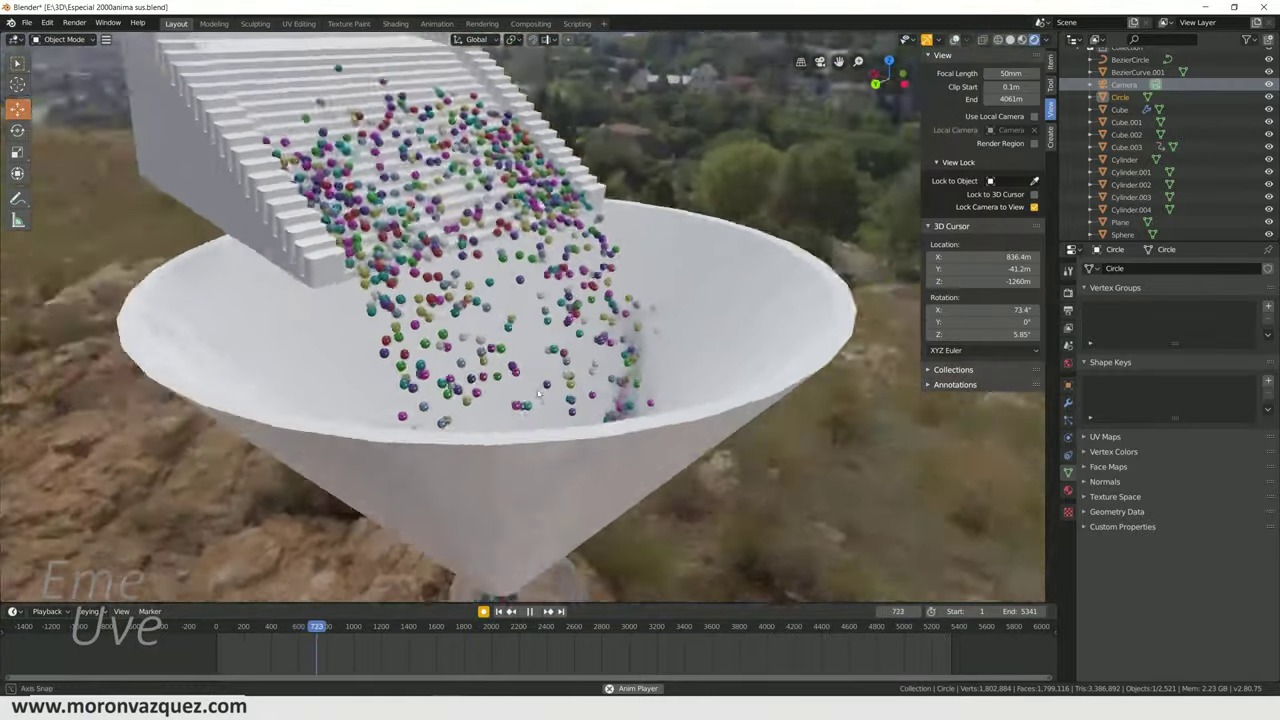
{"action": "mouse_move", "coordinate": [551, 371]}
{"action": "middle_mouse_down"}
{"action": "mouse_move", "coordinate": [500, 300]}
{"action": "mouse_move", "coordinate": [440, 120]}
{"action": "mouse_move", "coordinate": [532, 458]}
{"action": "mouse_move", "coordinate": [615, 341]}
{"action": "middle_mouse_up"}
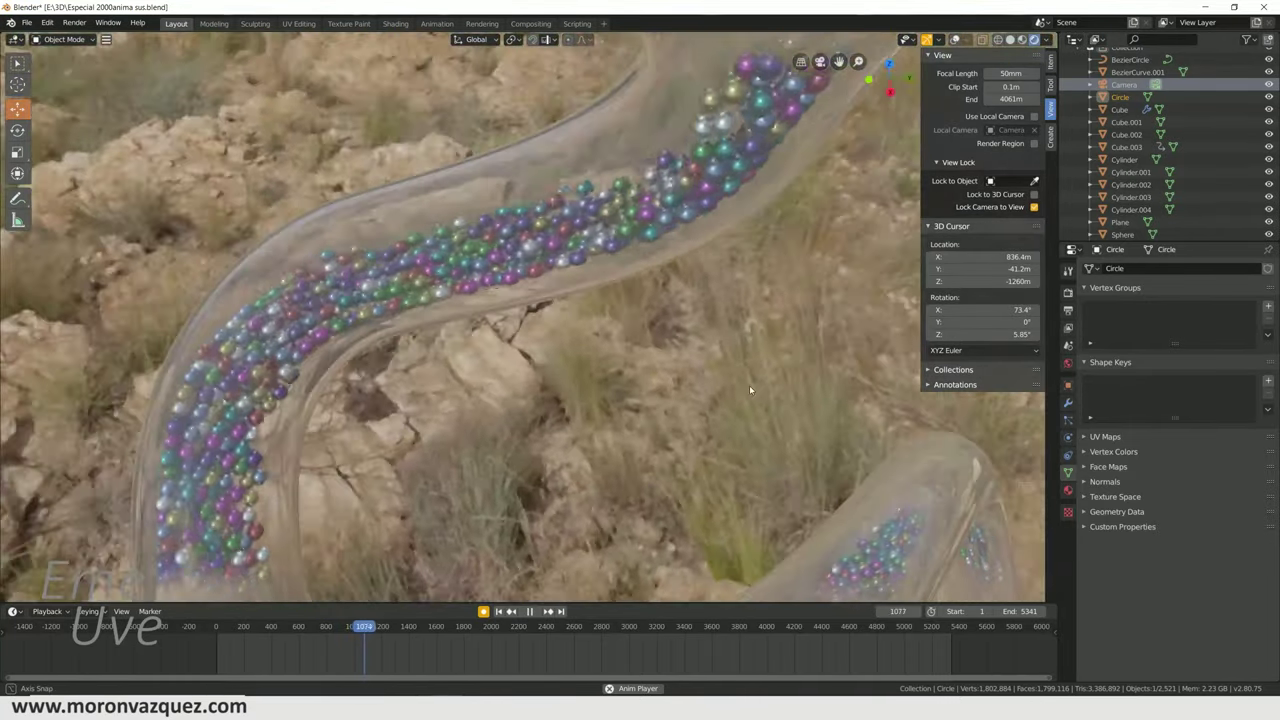
- Follow the balls along the tube over the rocks to the disk and jar
{"action": "middle_click_drag", "start_coordinate": [615, 341], "coordinate": [254, 540]}
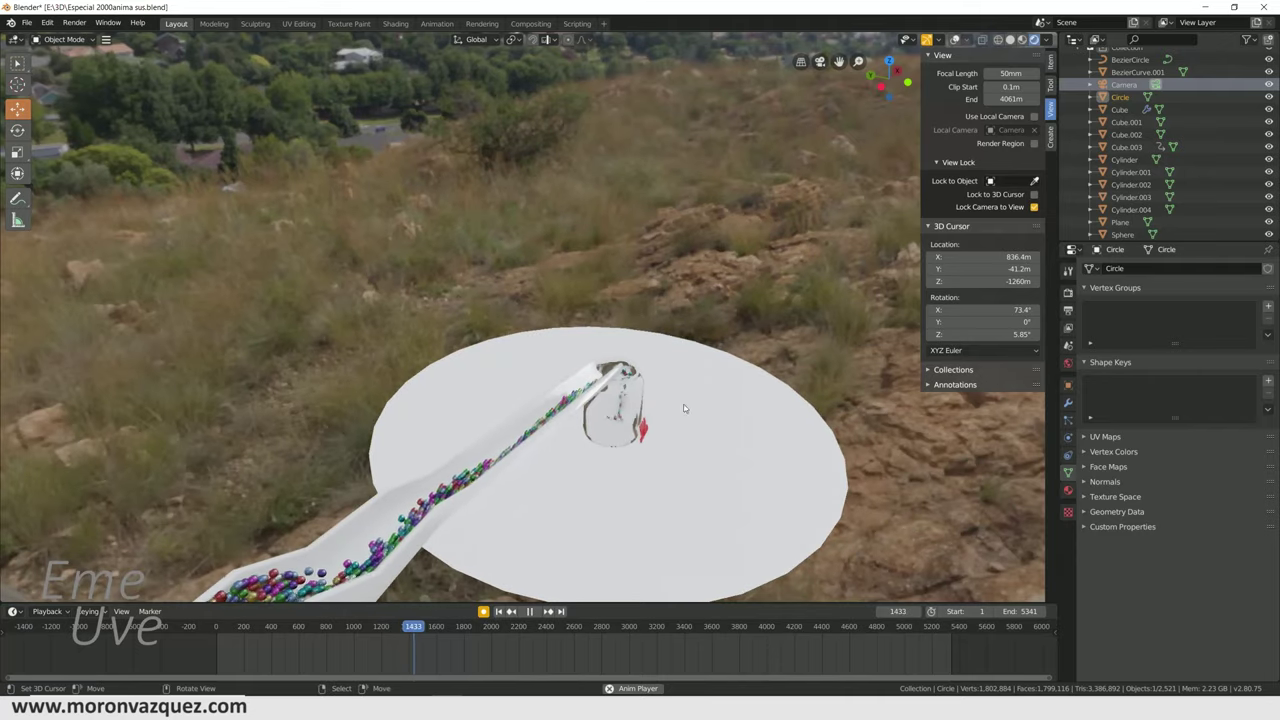
{"action": "mouse_move", "coordinate": [689, 438]}
{"action": "middle_mouse_down"}
{"action": "mouse_move", "coordinate": [620, 434]}
{"action": "mouse_move", "coordinate": [438, 367]}
{"action": "mouse_move", "coordinate": [548, 534]}
{"action": "mouse_move", "coordinate": [608, 320]}
{"action": "mouse_move", "coordinate": [620, 332]}
{"action": "mouse_move", "coordinate": [570, 196]}
{"action": "mouse_move", "coordinate": [640, 274]}
{"action": "middle_mouse_up"}
{"action": "mouse_move", "coordinate": [734, 437]}
{"action": "middle_mouse_down"}
{"action": "mouse_move", "coordinate": [467, 266]}
{"action": "mouse_move", "coordinate": [709, 355]}
{"action": "mouse_move", "coordinate": [619, 206]}
{"action": "mouse_move", "coordinate": [662, 178]}
{"action": "middle_mouse_up"}
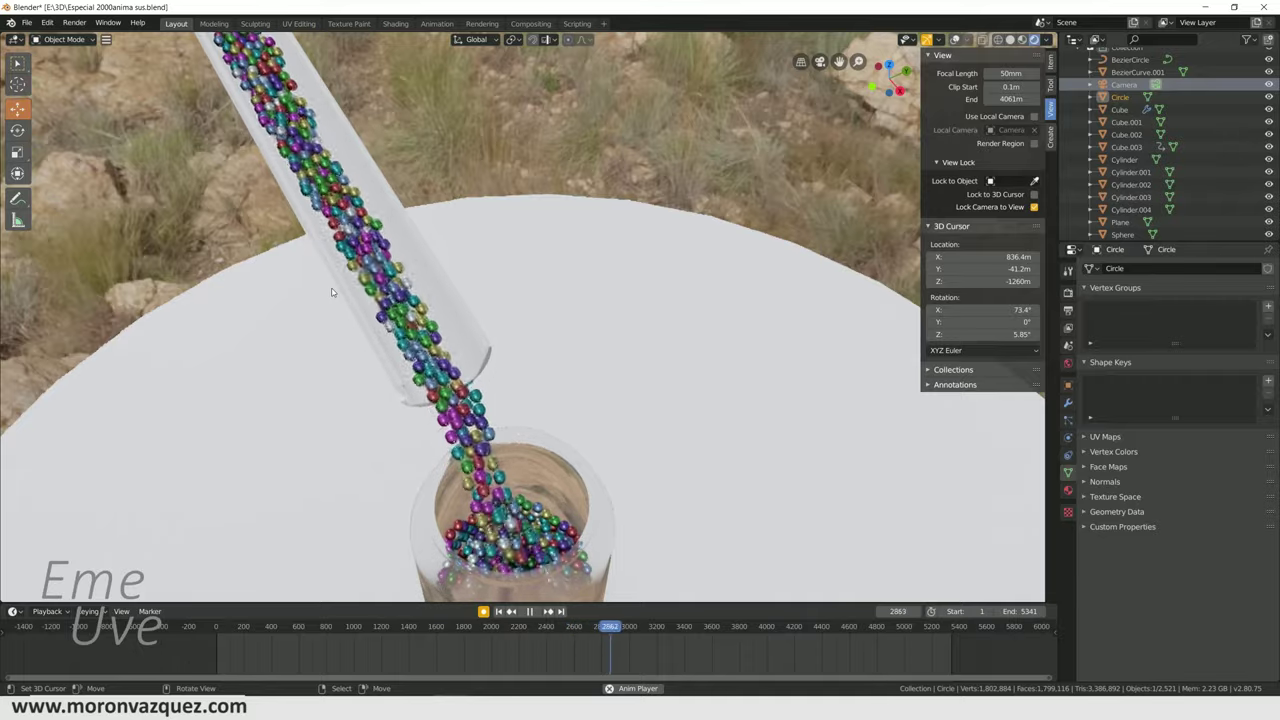
{"action": "mouse_move", "coordinate": [500, 285]}
{"action": "middle_mouse_down"}
{"action": "mouse_move", "coordinate": [520, 273]}
{"action": "mouse_move", "coordinate": [523, 372]}
{"action": "mouse_move", "coordinate": [569, 292]}
{"action": "middle_mouse_up"}
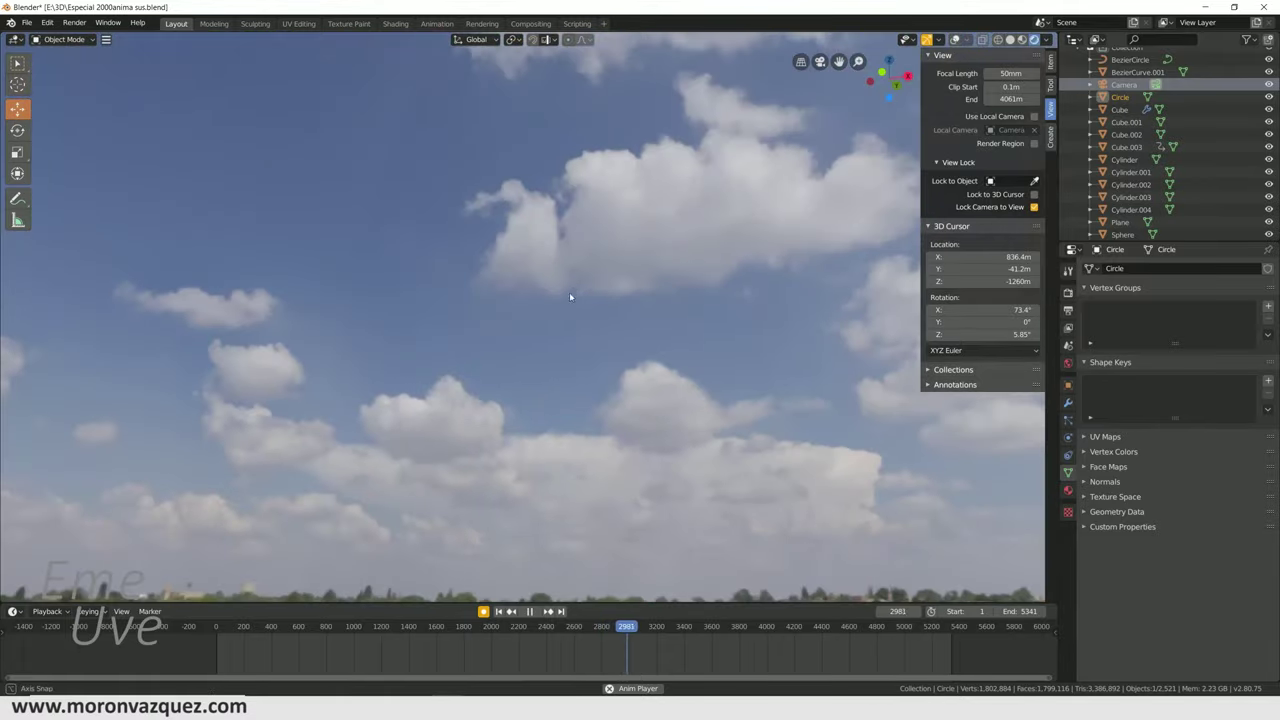
{"action": "mouse_move", "coordinate": [423, 406]}
{"action": "middle_mouse_down"}
{"action": "mouse_move", "coordinate": [357, 529]}
{"action": "mouse_move", "coordinate": [379, 511]}
{"action": "middle_mouse_up"}
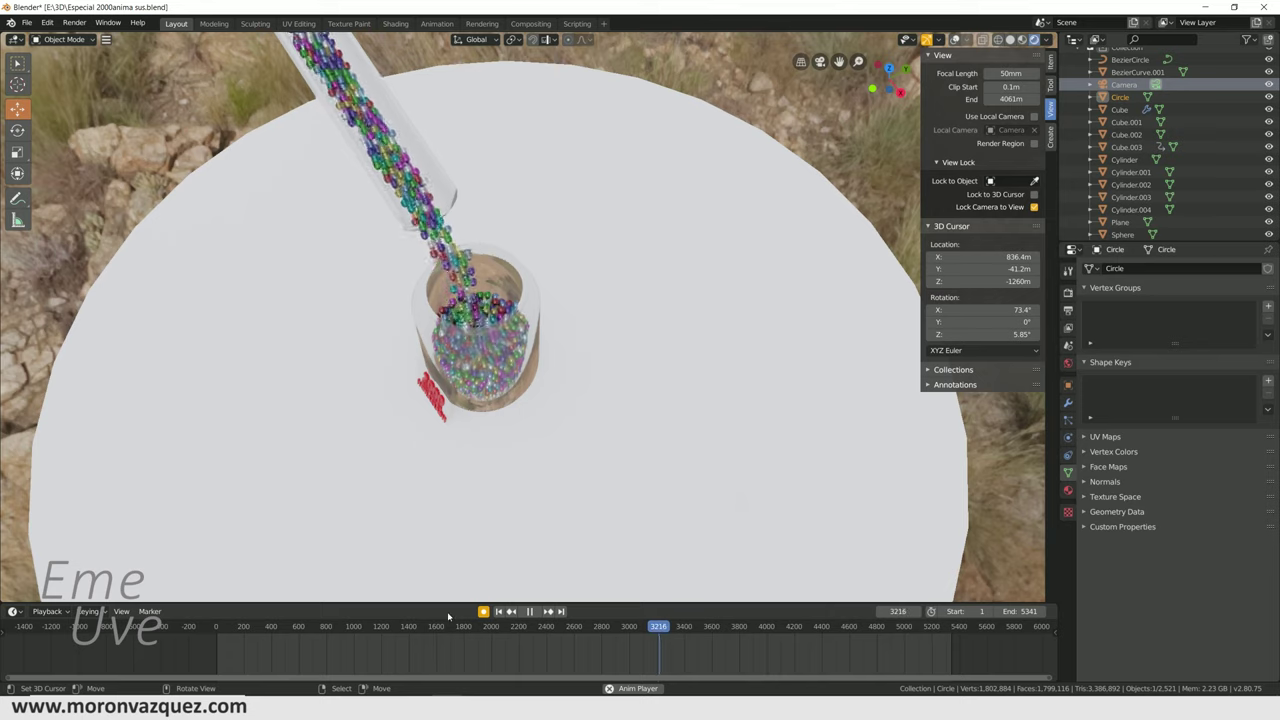
- Stop playback at frame 3326, rewind to the start, and switch to the other Blender window
{"action": "left_click", "coordinate": [528, 611]}
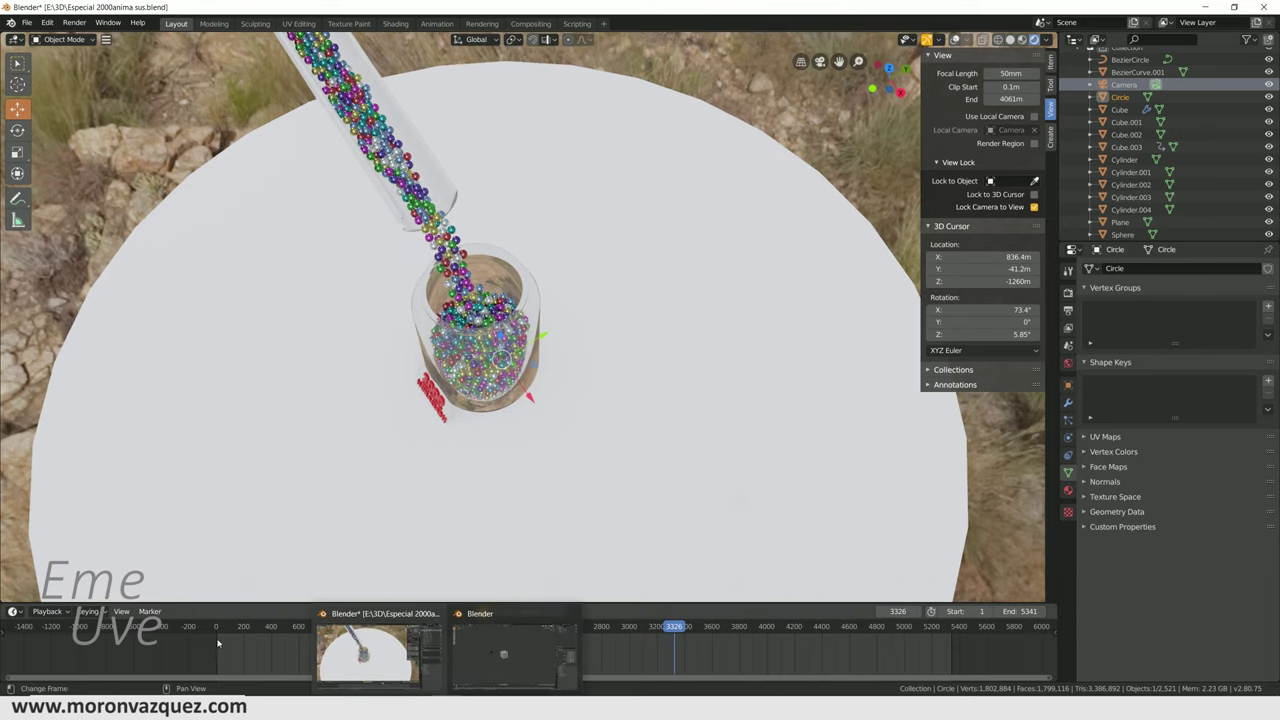
{"action": "key", "text": "shift+Left"}
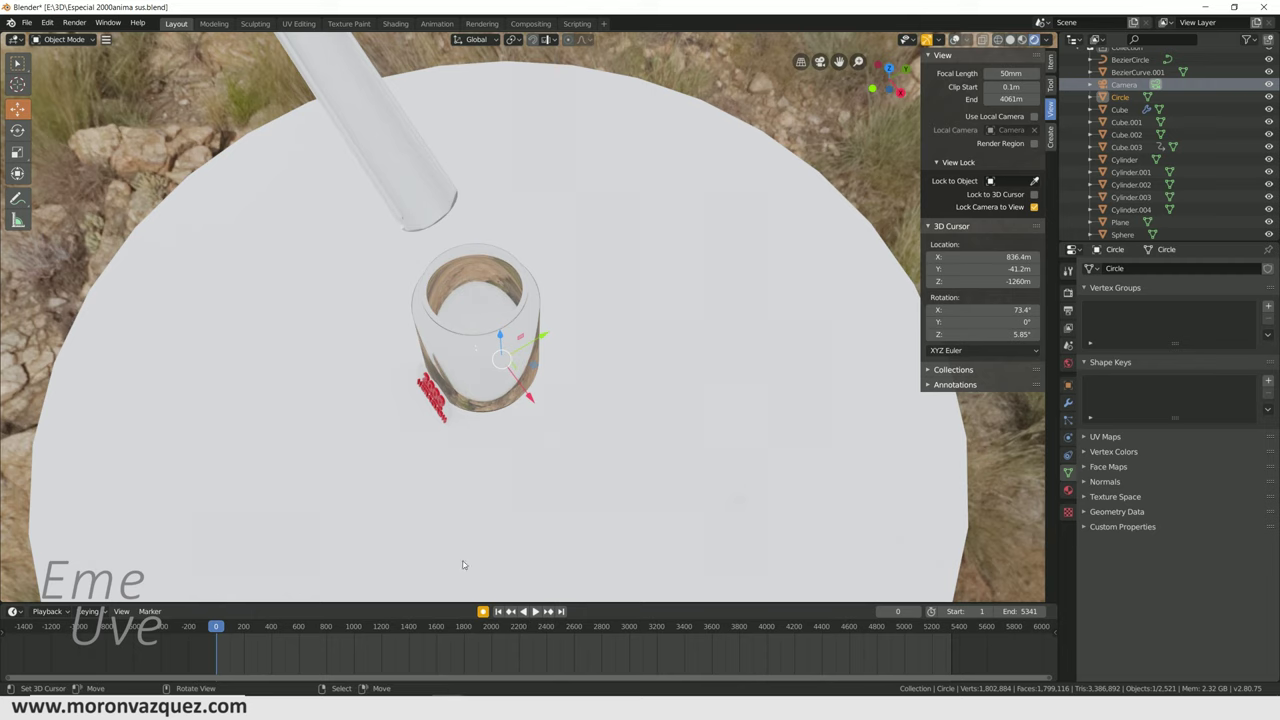
{"action": "middle_click_drag", "start_coordinate": [459, 578], "coordinate": [590, 159]}
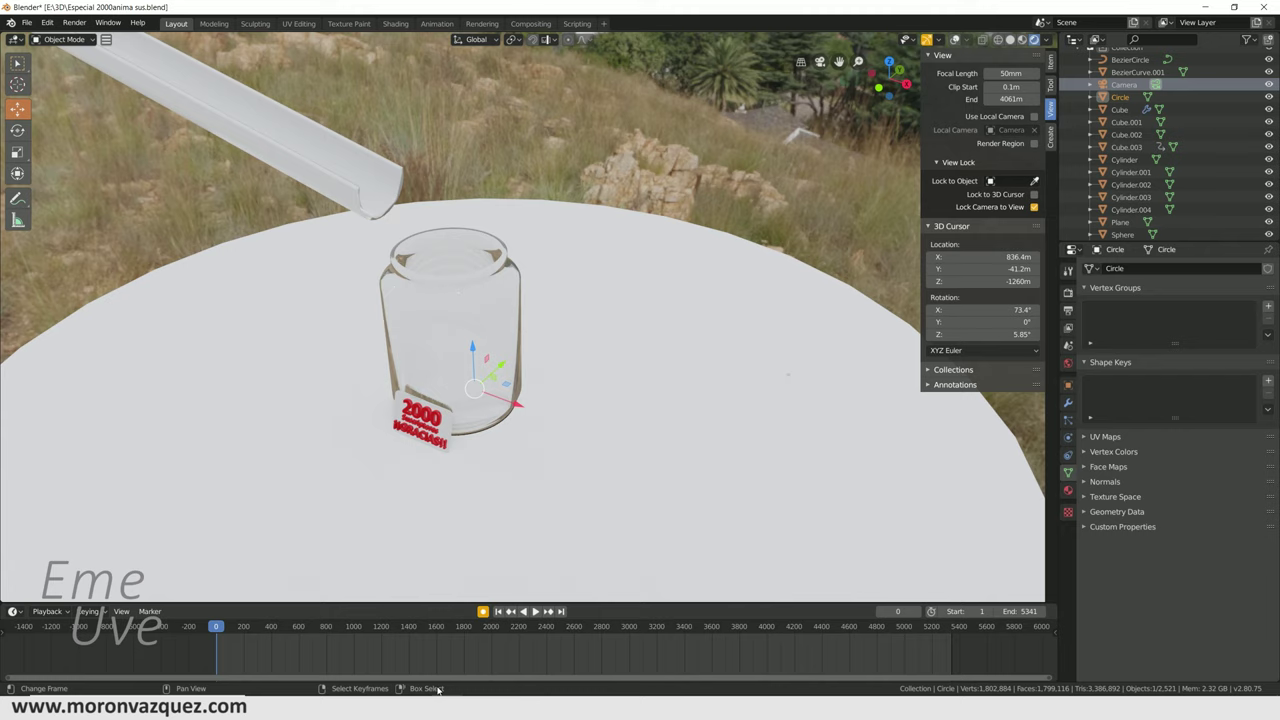
{"action": "mouse_move", "coordinate": [437, 688]}
{"action": "left_click", "coordinate": [515, 645]}
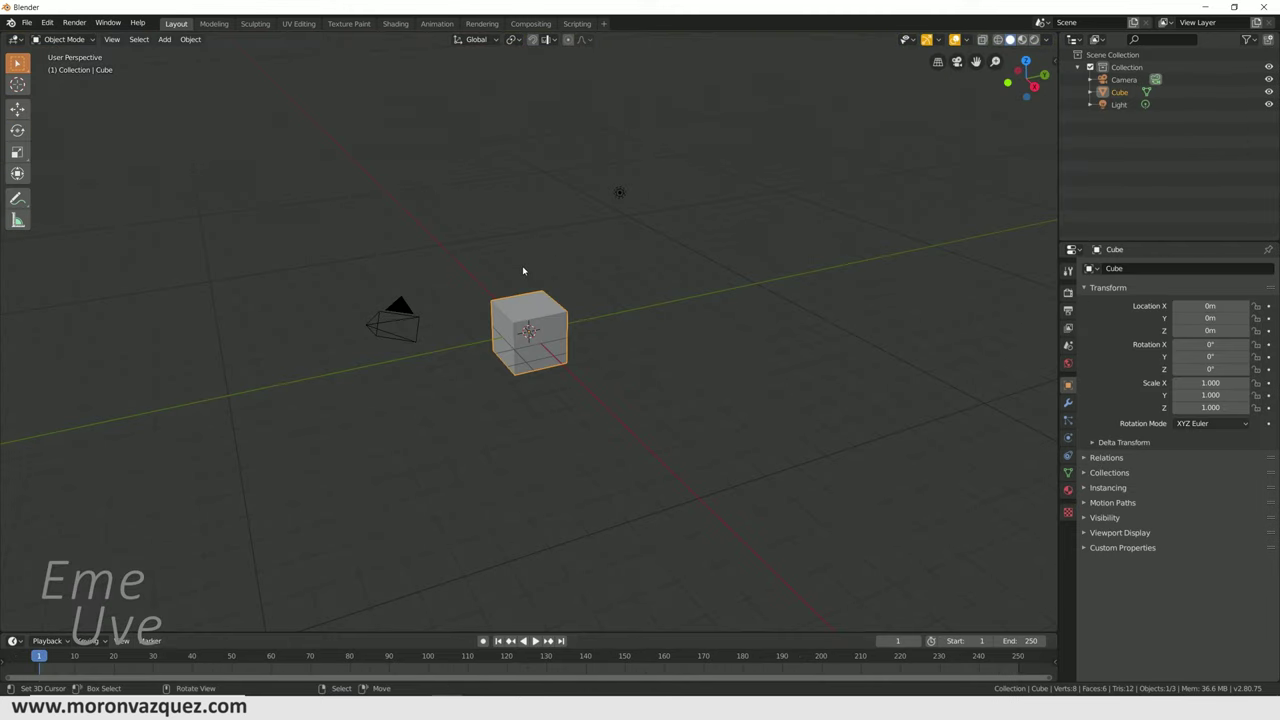
- Delete the default cube, camera and light
{"action": "middle_click_drag", "start_coordinate": [687, 294], "coordinate": [720, 379]}
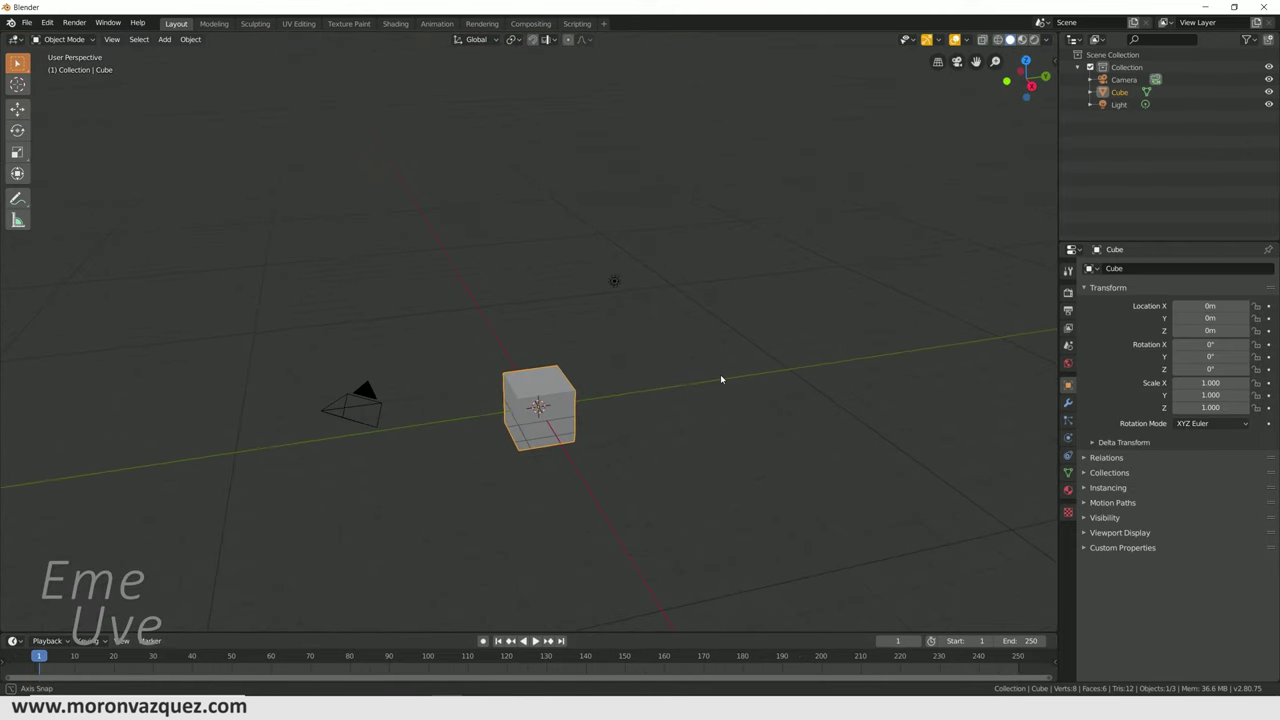
{"action": "key", "text": "a"}
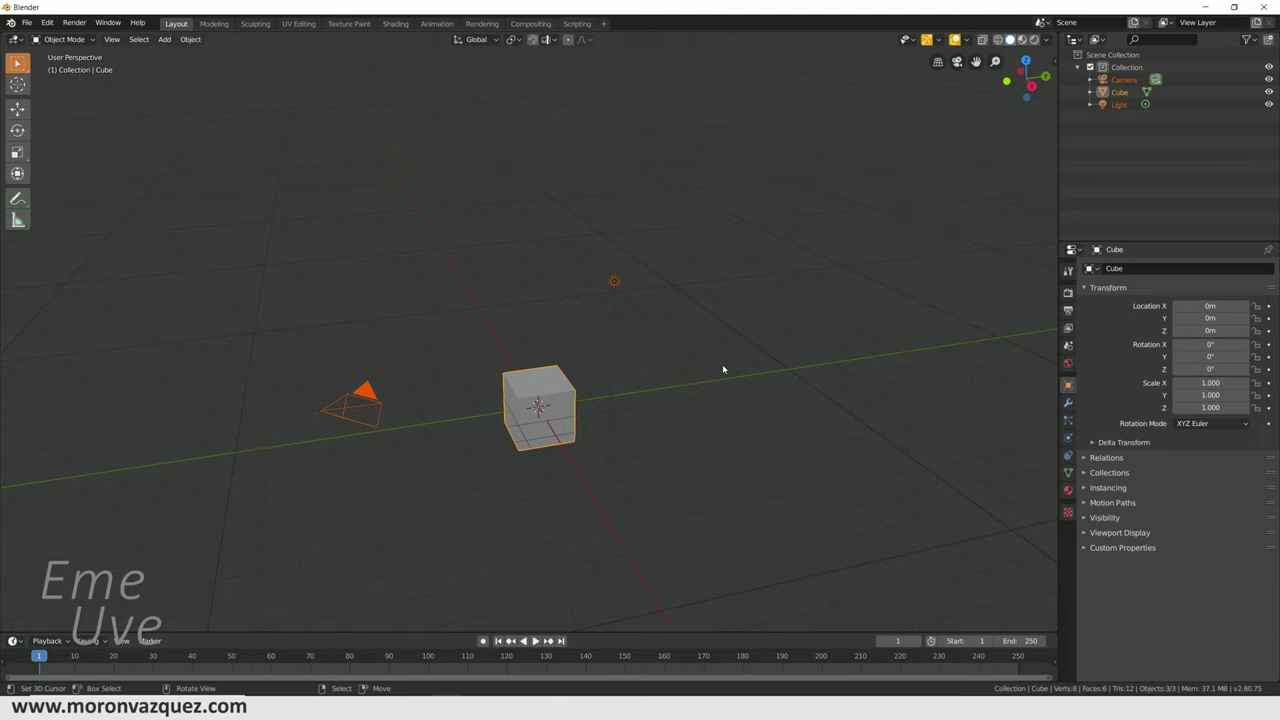
{"action": "key", "text": "Delete"}
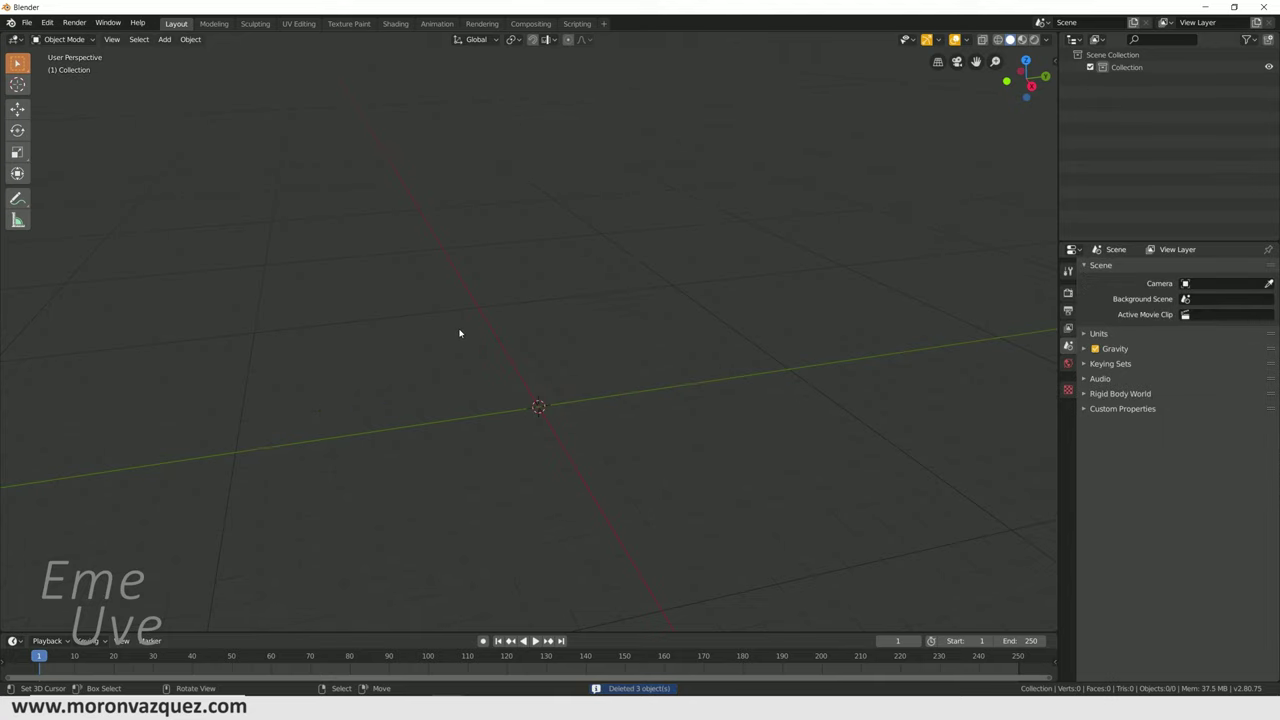
- Add a UV Sphere at the origin of the empty scene
{"action": "middle_click_drag", "start_coordinate": [671, 326], "coordinate": [673, 293]}
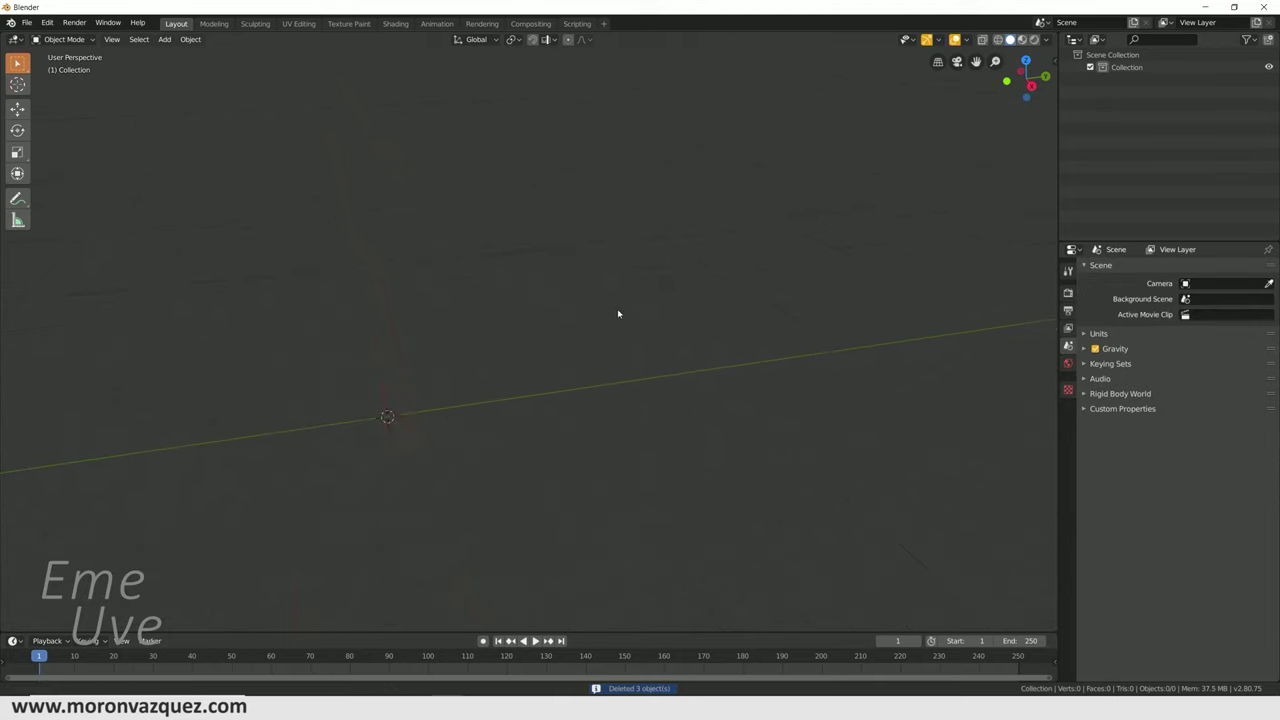
{"action": "key", "text": "shift+a"}
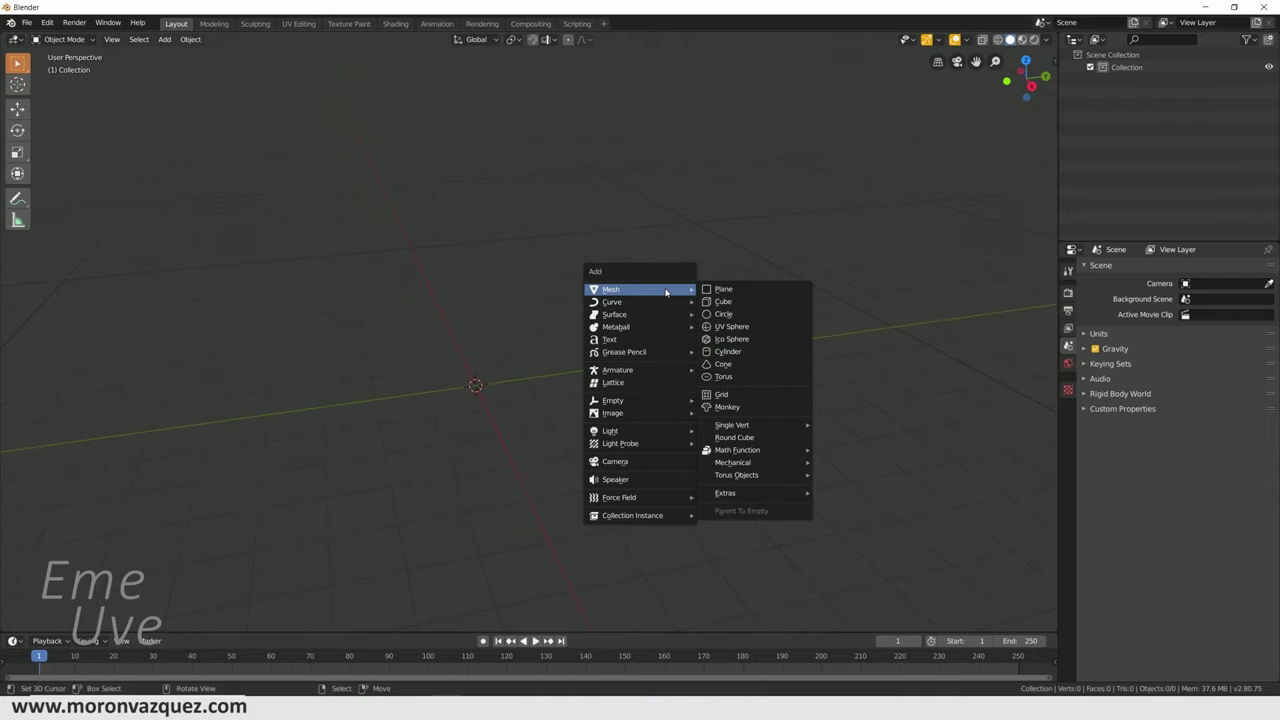
{"action": "left_click", "coordinate": [733, 327]}
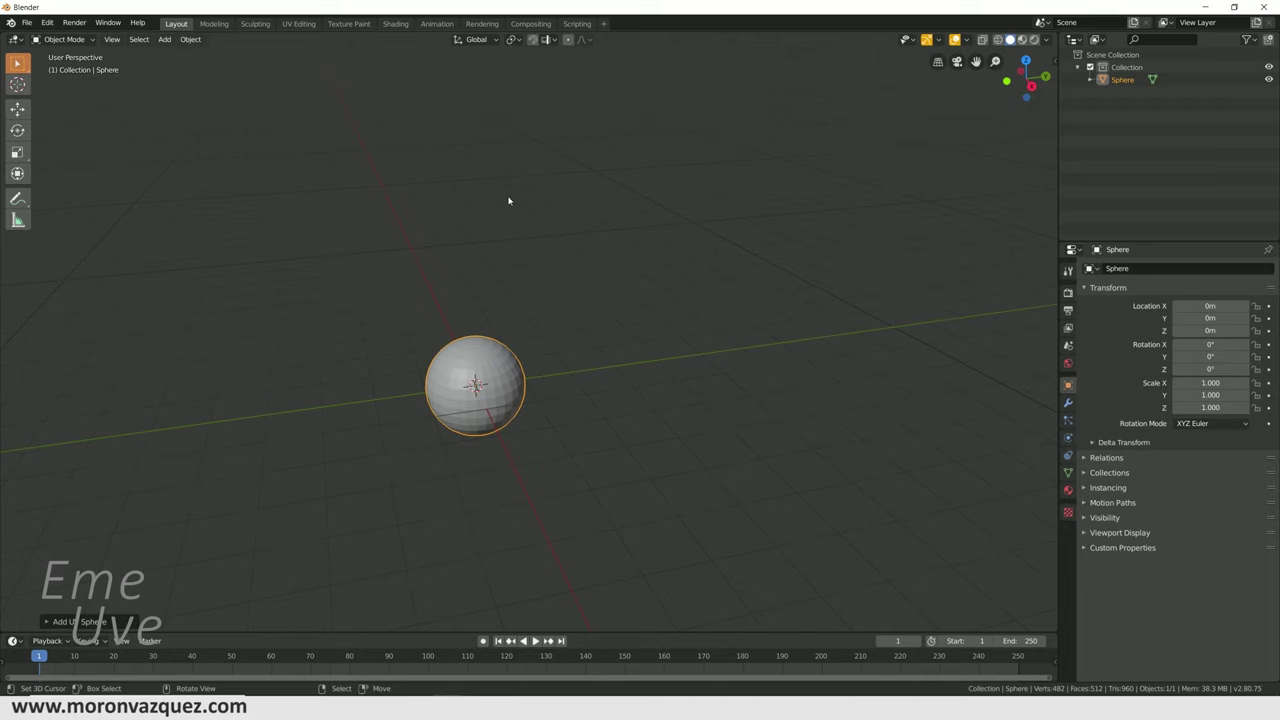
{"action": "key", "text": "shift+a"}
- Give the UV Sphere smooth shading
{"action": "left_click", "coordinate": [188, 40]}
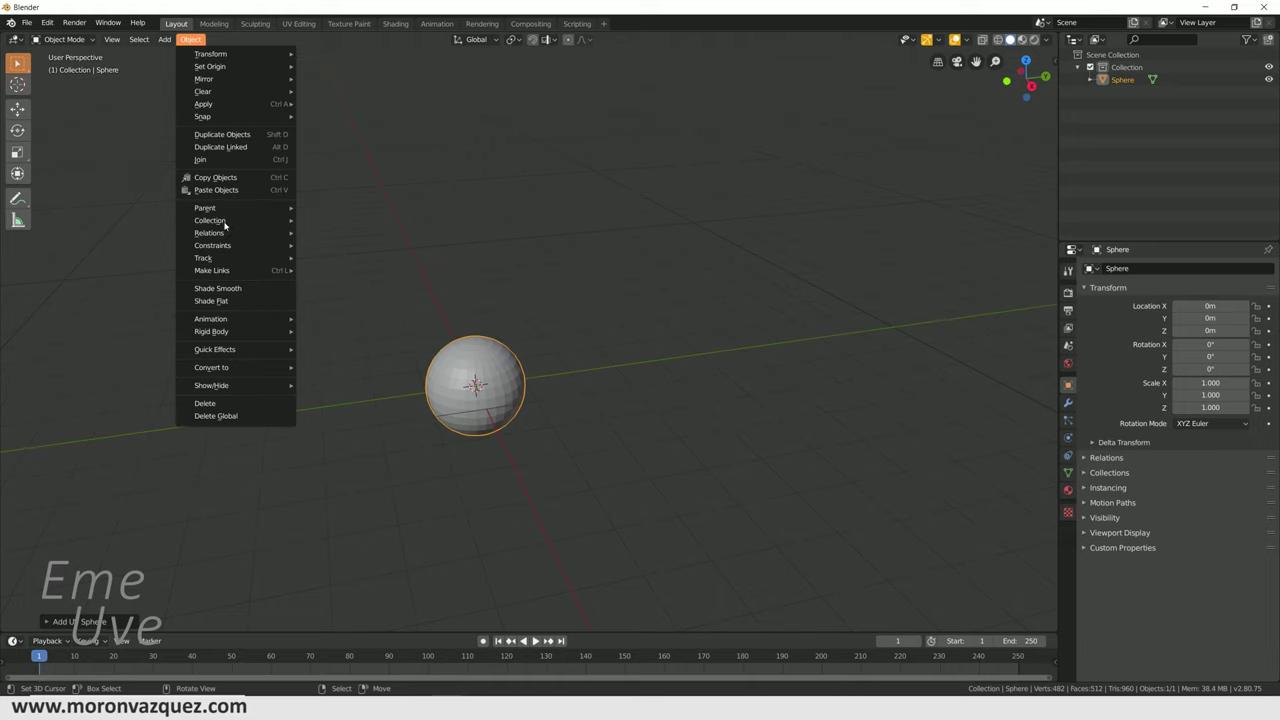
{"action": "left_click", "coordinate": [225, 293]}
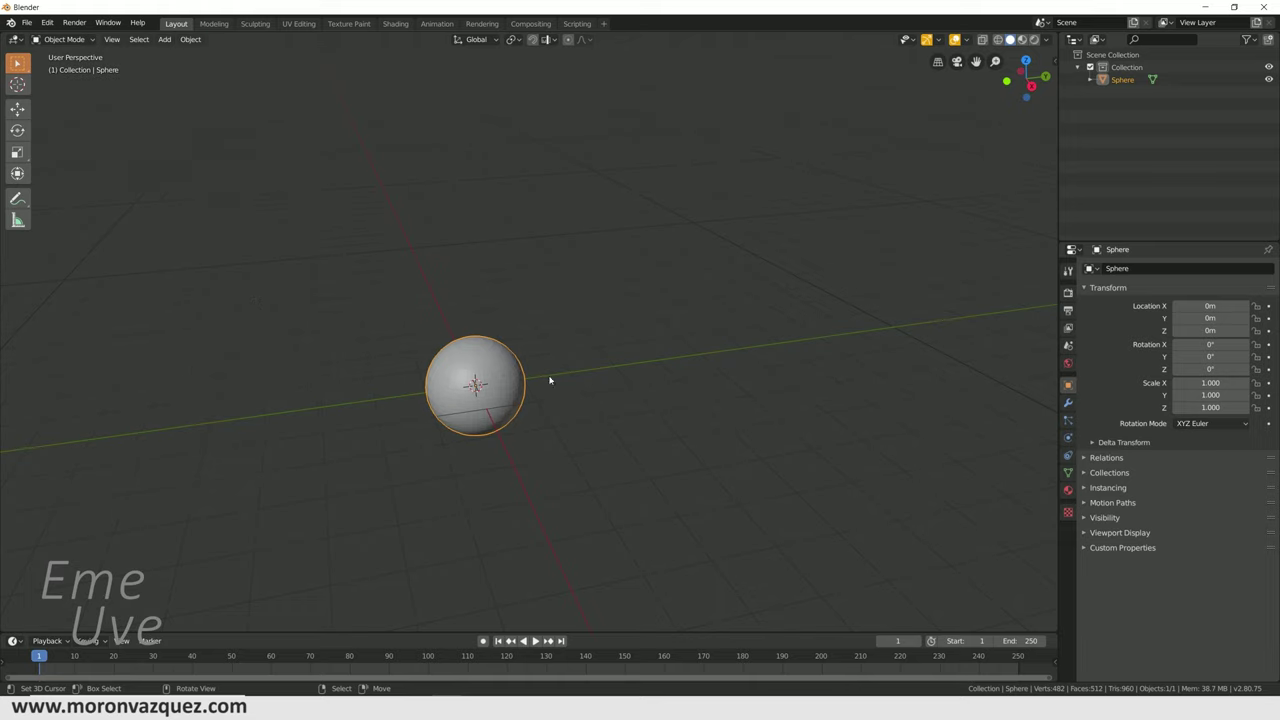
{"action": "mouse_move", "coordinate": [479, 352]}
{"action": "middle_mouse_down"}
{"action": "mouse_move", "coordinate": [586, 394]}
{"action": "mouse_move", "coordinate": [597, 378]}
{"action": "middle_mouse_up"}
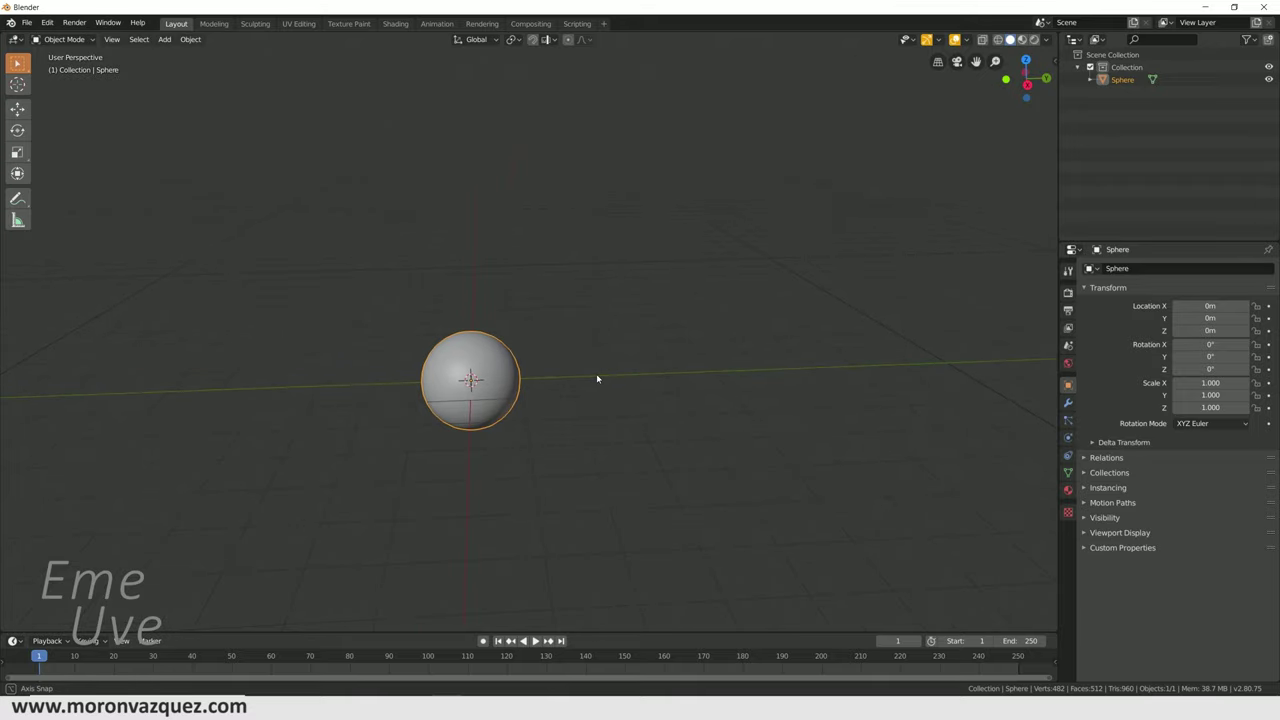
{"action": "middle_click_drag", "start_coordinate": [748, 370], "coordinate": [686, 360], "text": "shift"}
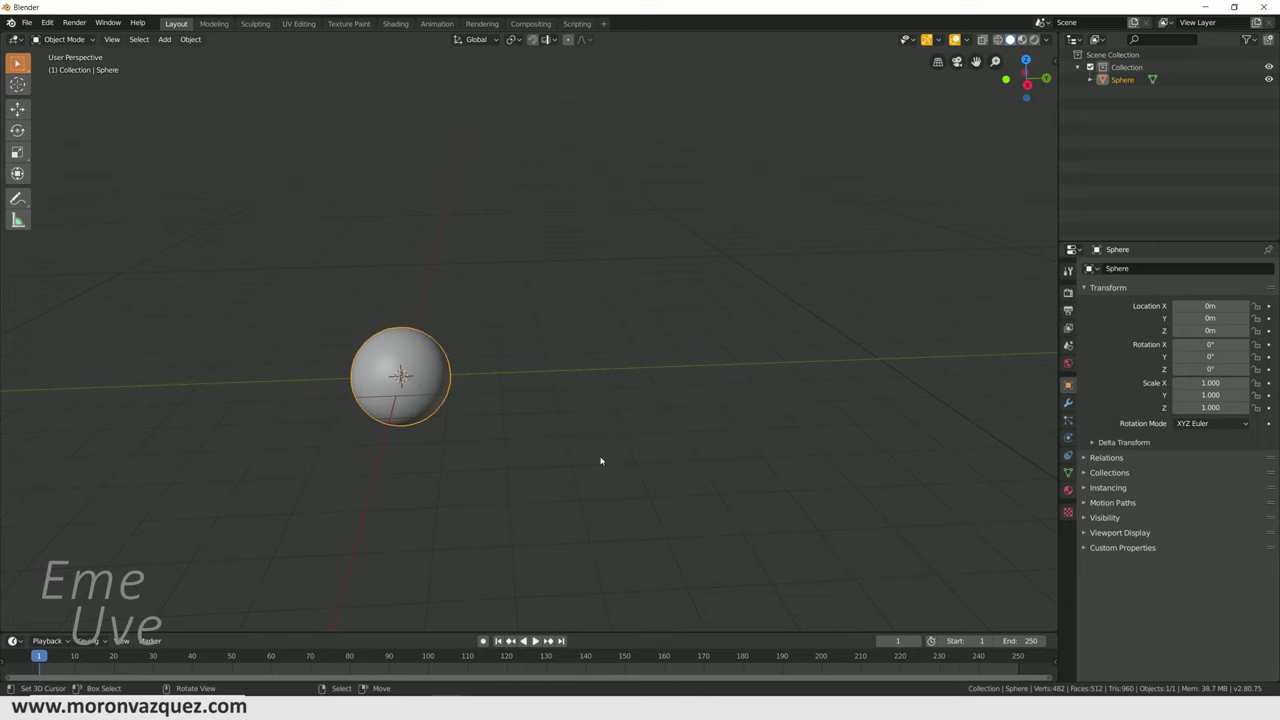
- Make the sphere a rigid body, test its fall, and set its collision shape to Sphere
{"action": "left_click", "coordinate": [1068, 440]}
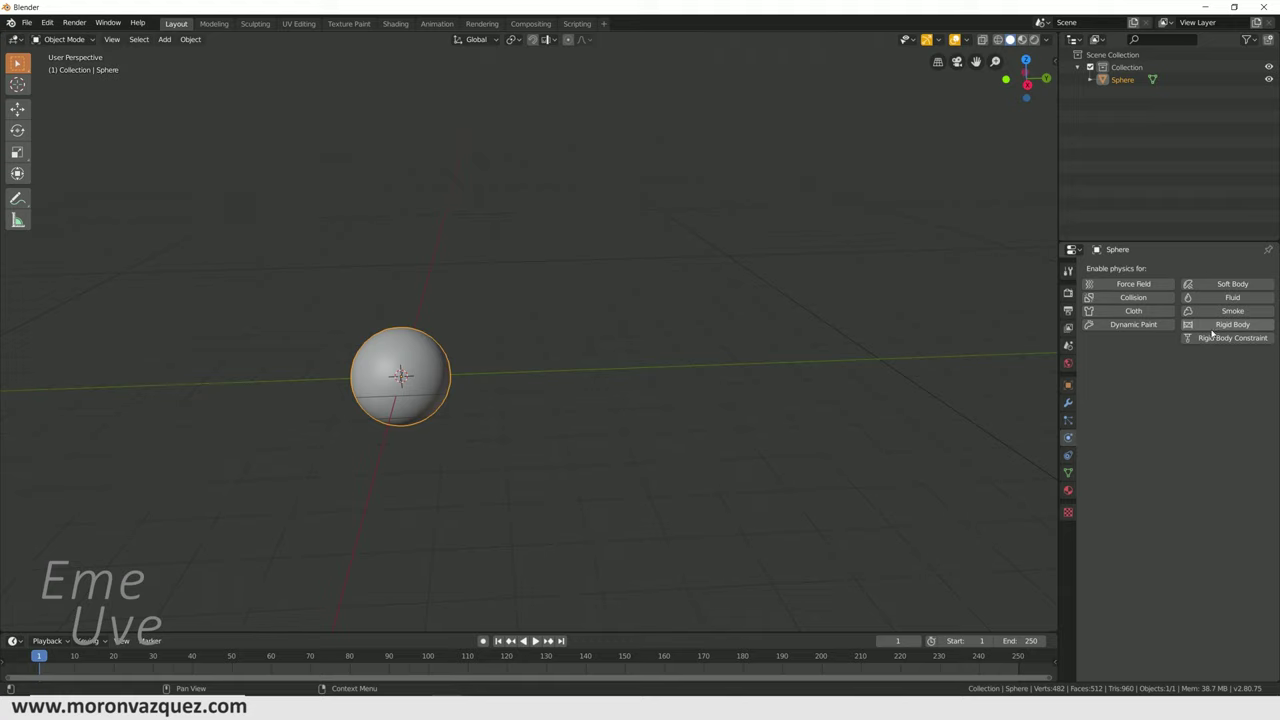
{"action": "left_click", "coordinate": [1236, 325]}
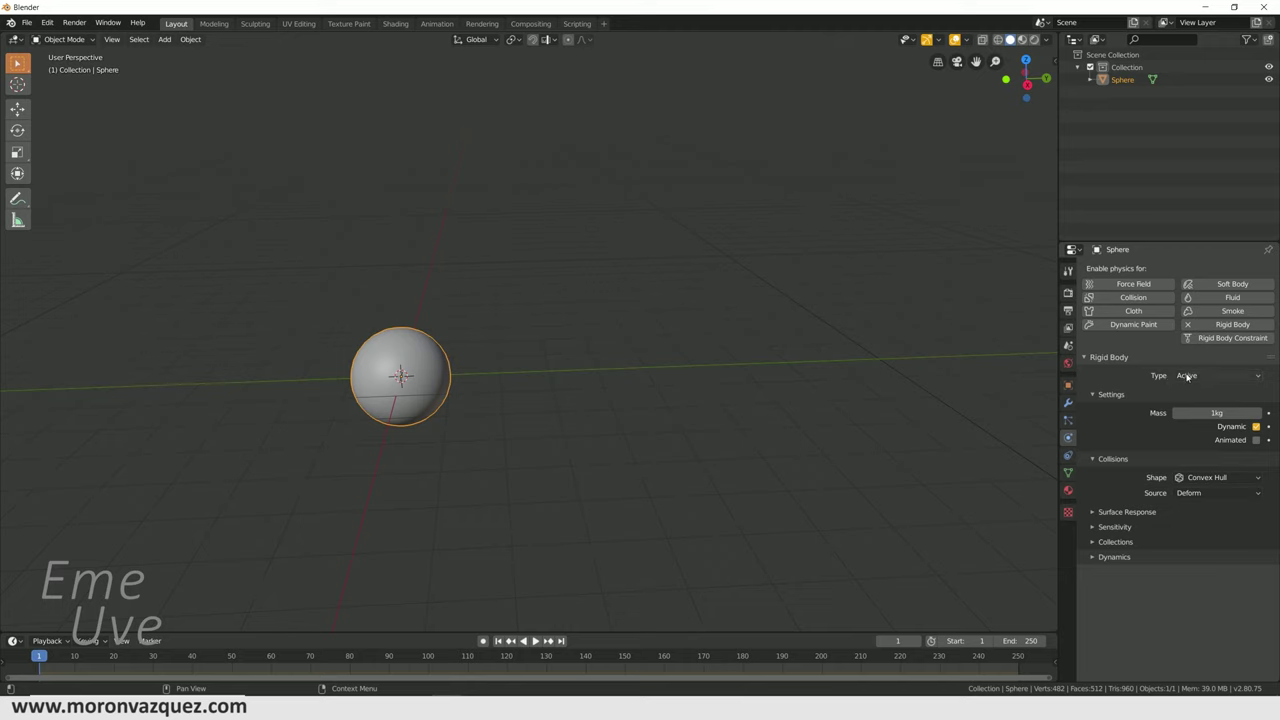
{"action": "left_click", "coordinate": [533, 641]}
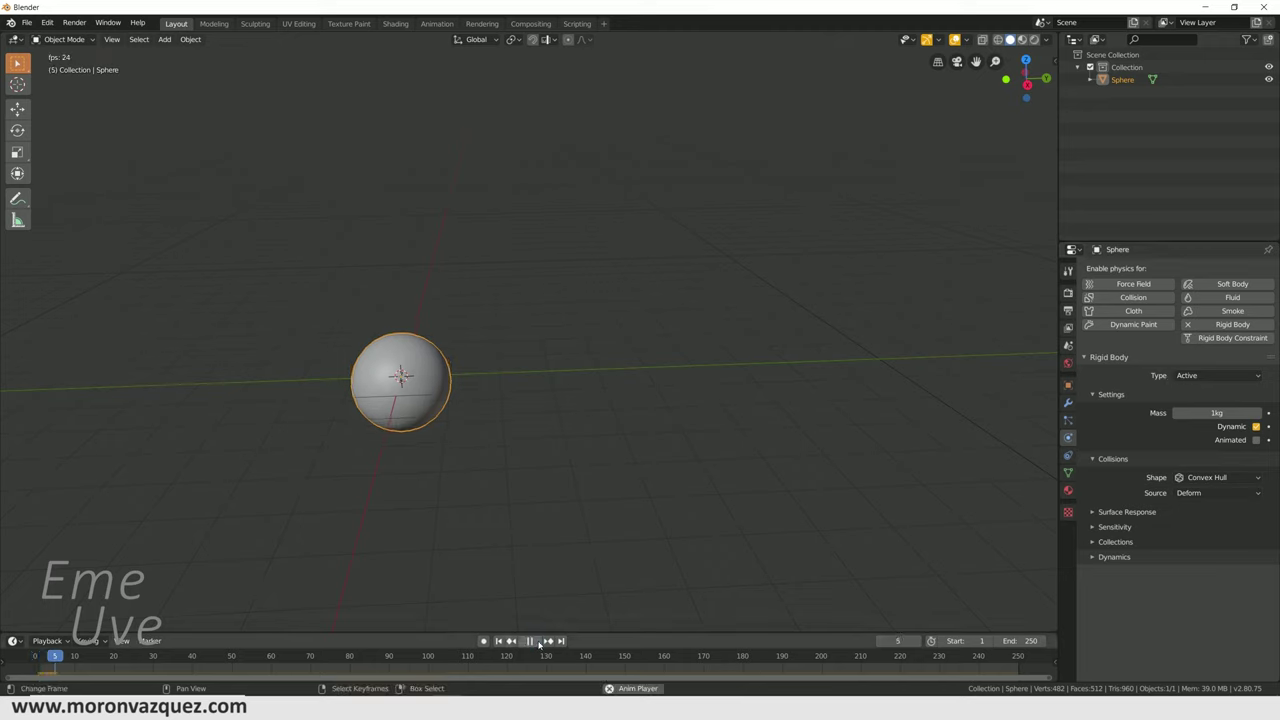
{"action": "left_click", "coordinate": [530, 641]}
{"action": "left_click", "coordinate": [500, 641]}
{"action": "type", "text": "0.5"}
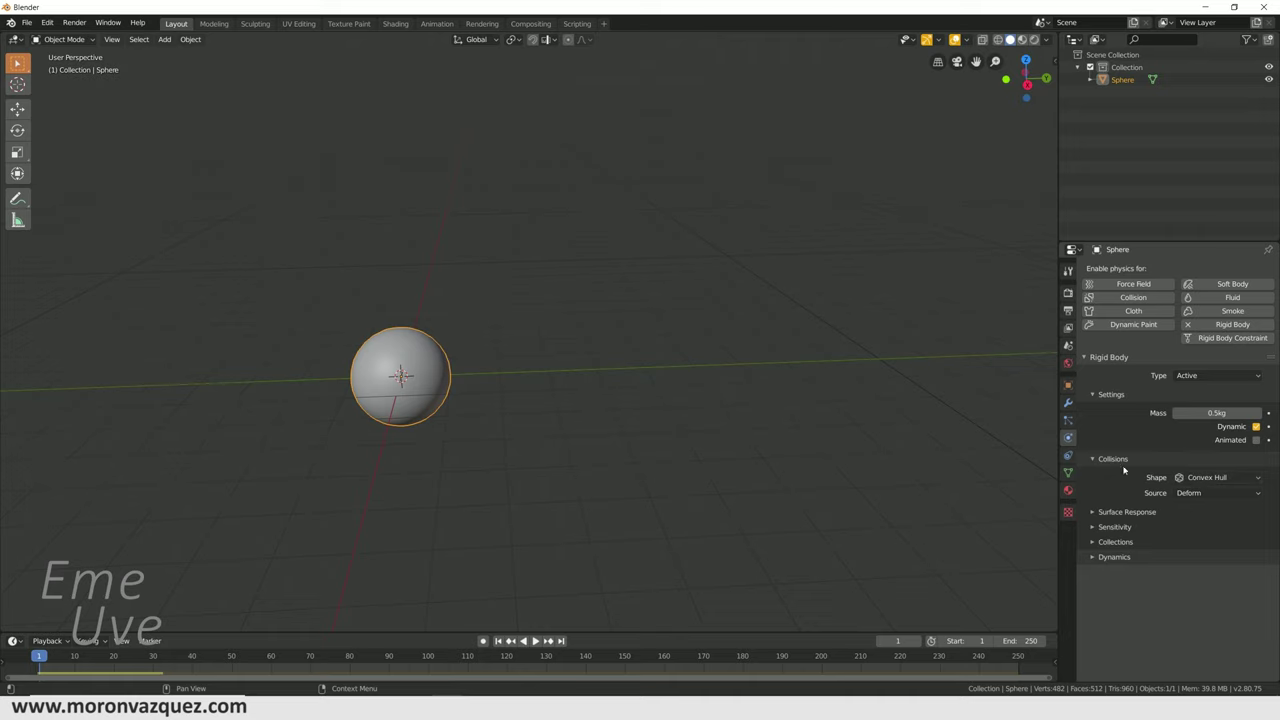
{"action": "left_click", "coordinate": [1212, 479]}
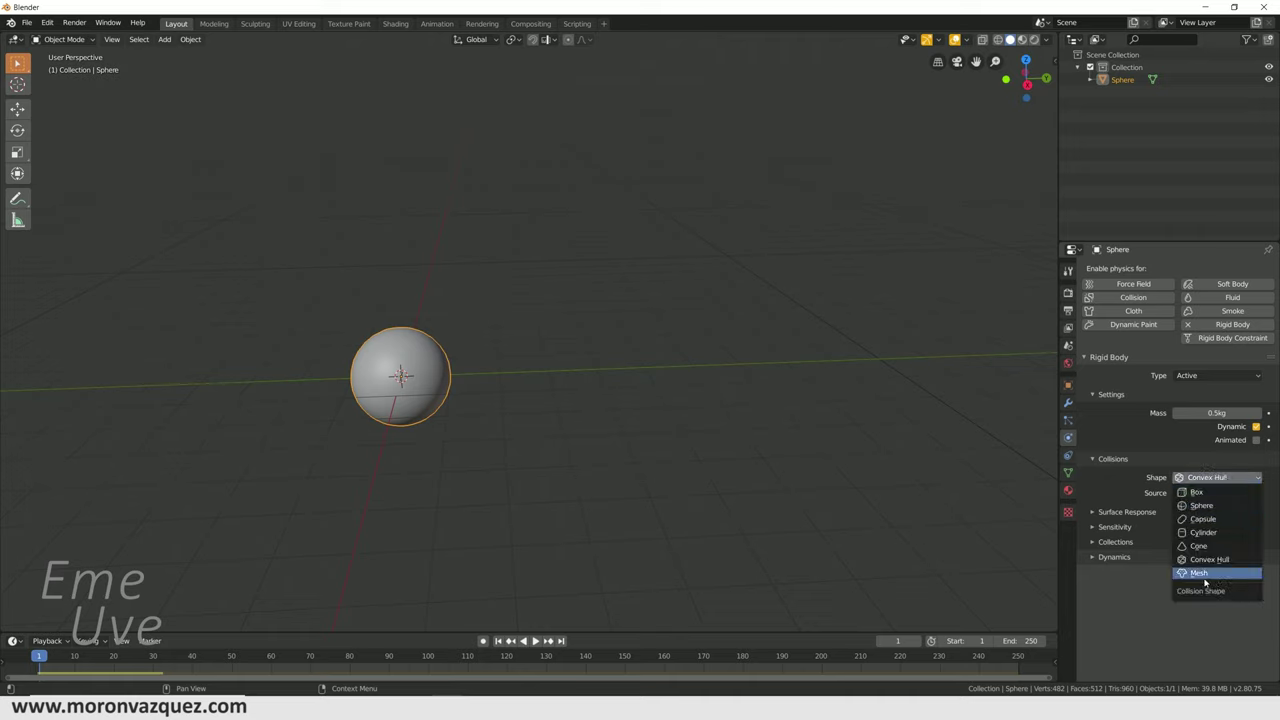
{"action": "left_click", "coordinate": [1210, 506]}
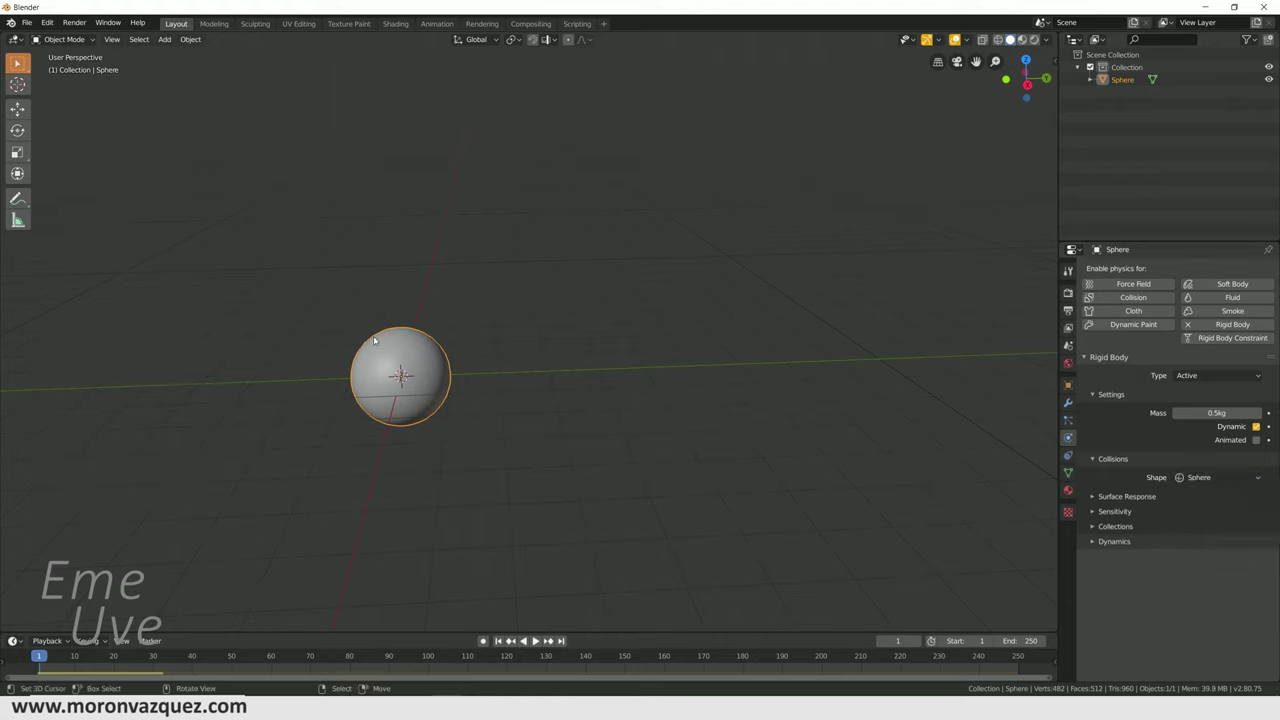
- Add a plane and scale it up into a wide floor
{"action": "key", "text": "shift+a"}
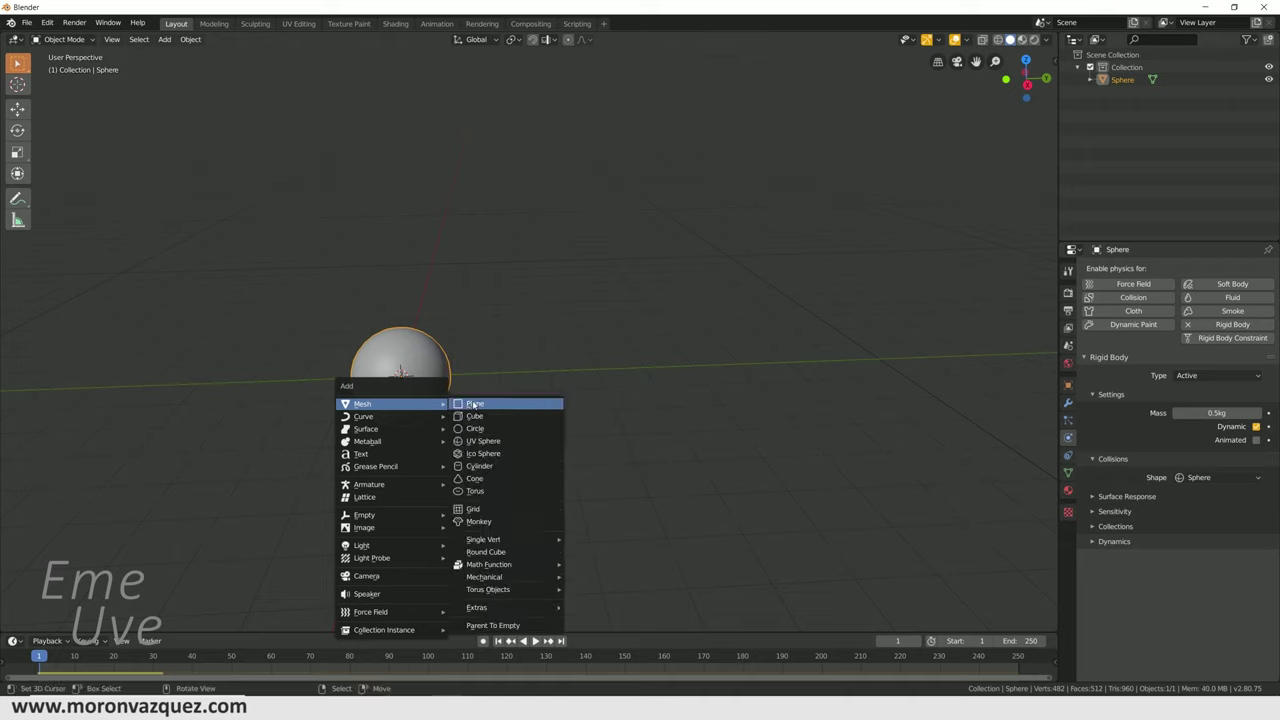
{"action": "left_click", "coordinate": [483, 405]}
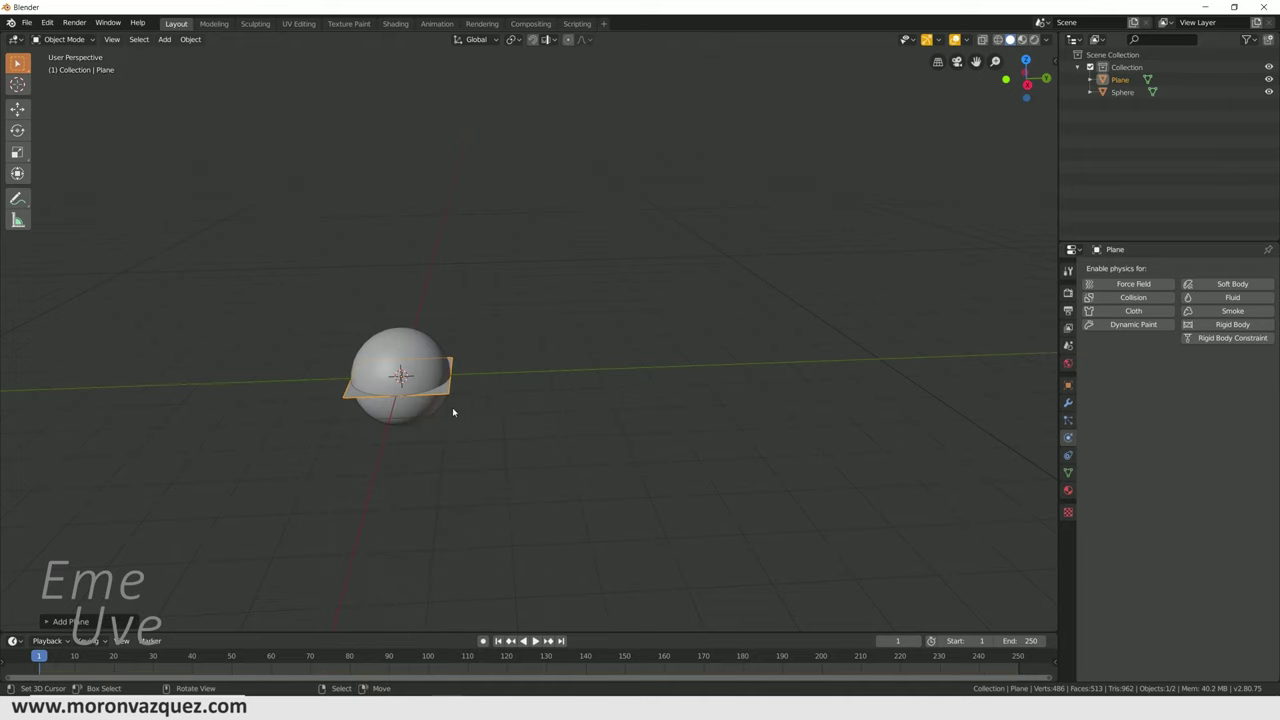
{"action": "key", "text": "s"}
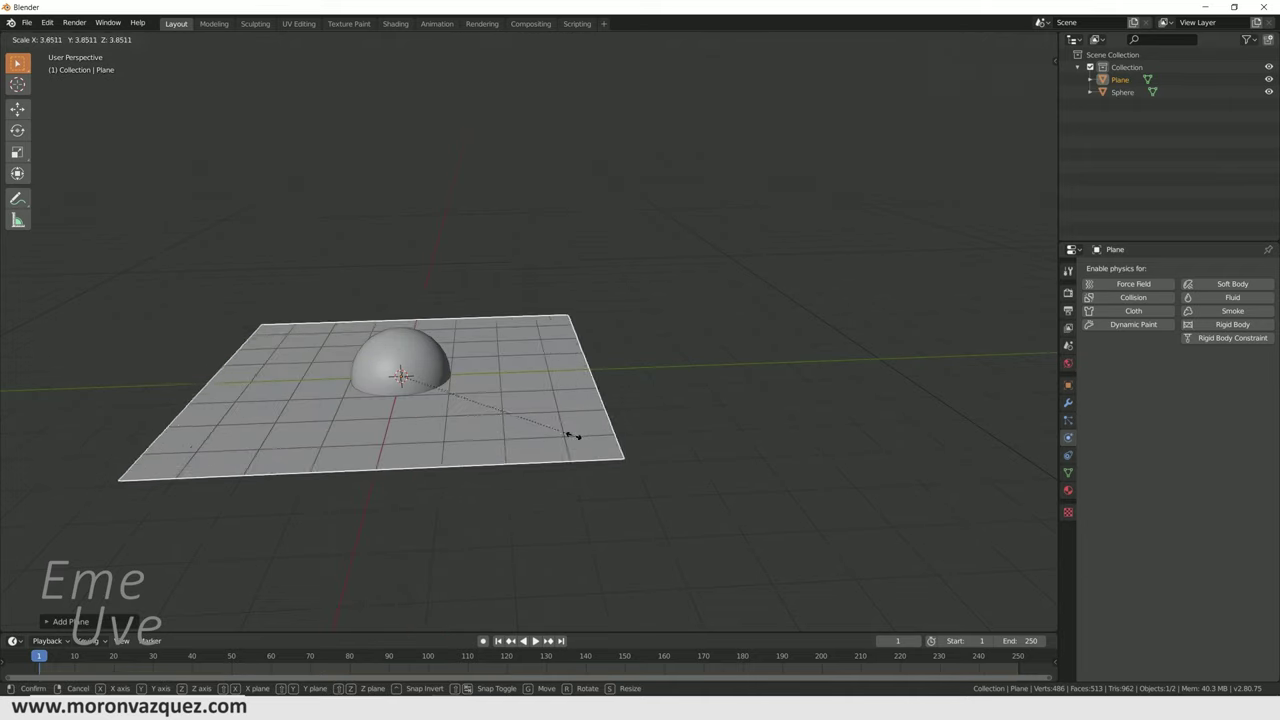
{"action": "left_click", "coordinate": [696, 460]}
- Lower the plane beneath the sphere and give it a rigid body
{"action": "left_click", "coordinate": [17, 108]}
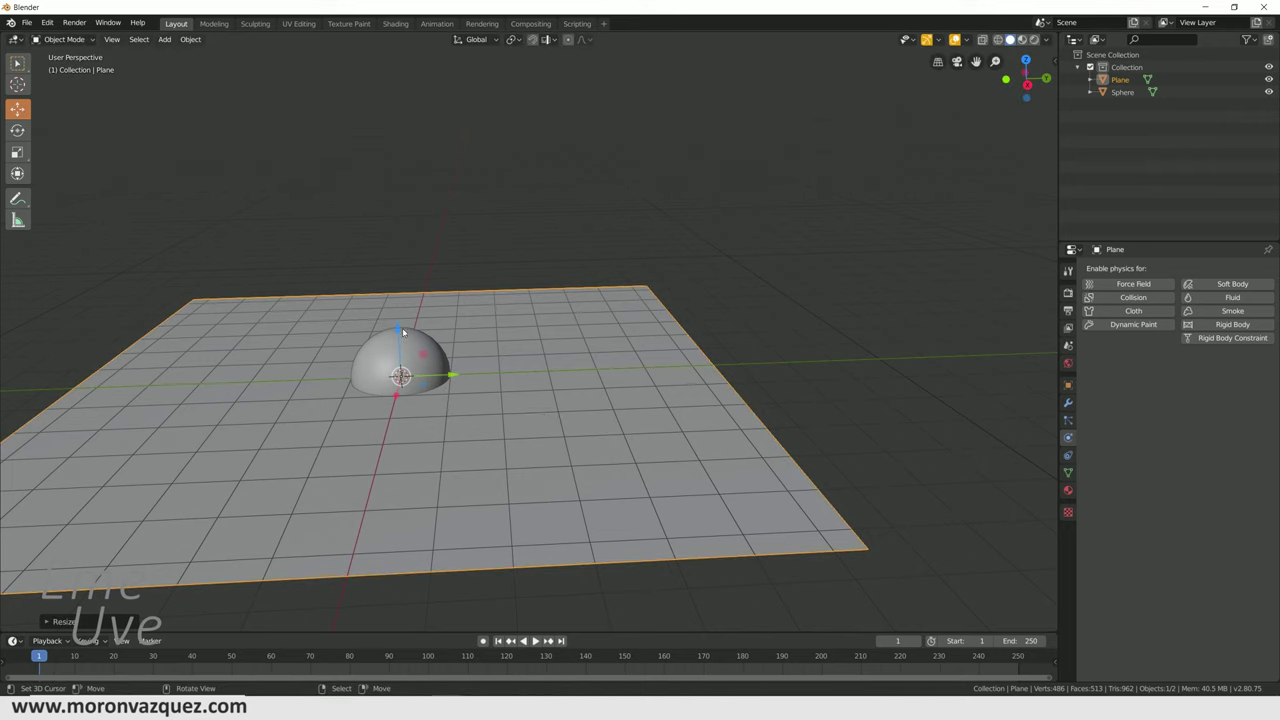
{"action": "left_click_drag", "start_coordinate": [405, 332], "coordinate": [566, 541]}
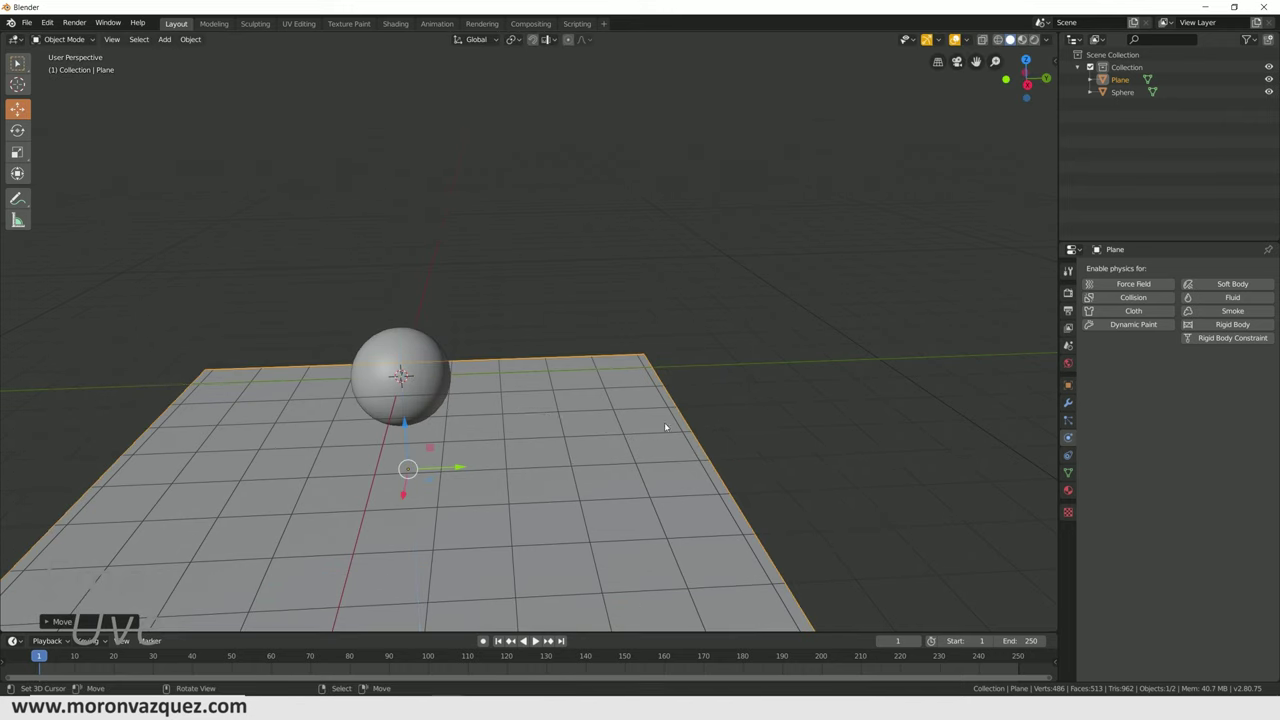
{"action": "middle_click_drag", "start_coordinate": [606, 442], "coordinate": [663, 355], "text": "shift"}
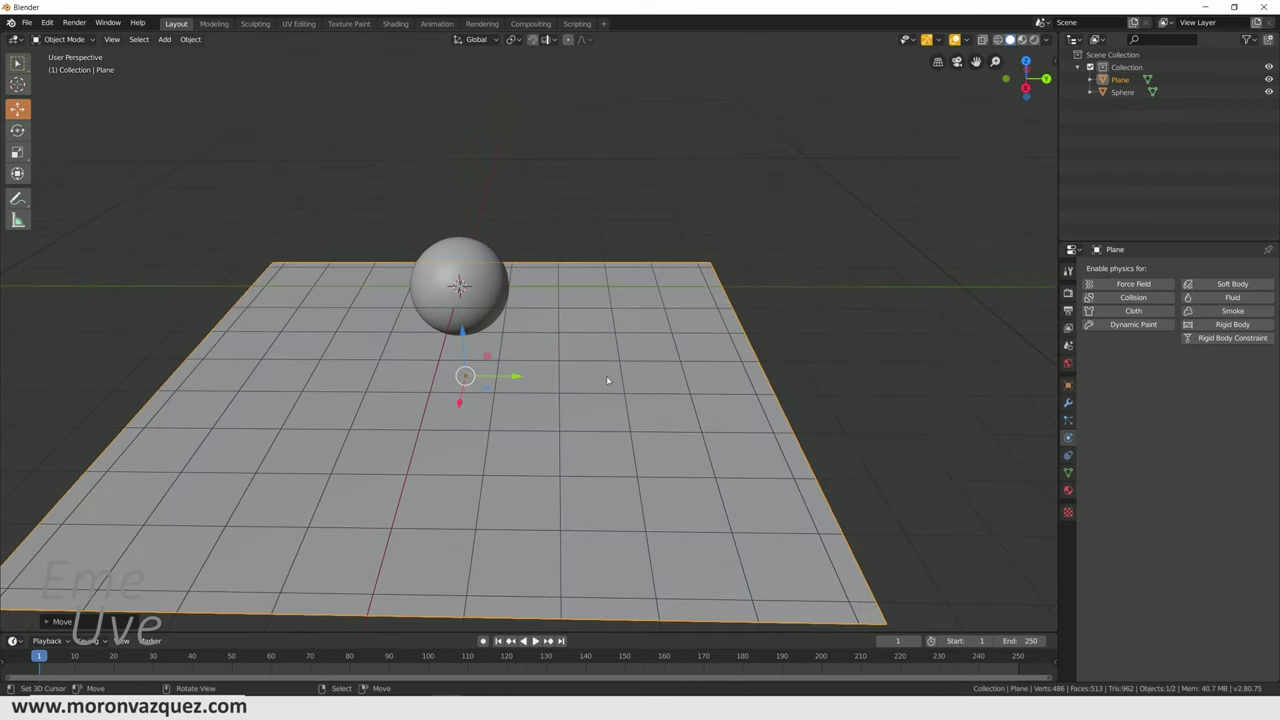
{"action": "scroll", "coordinate": [626, 359], "scroll_direction": "down", "scroll_amount": 3}
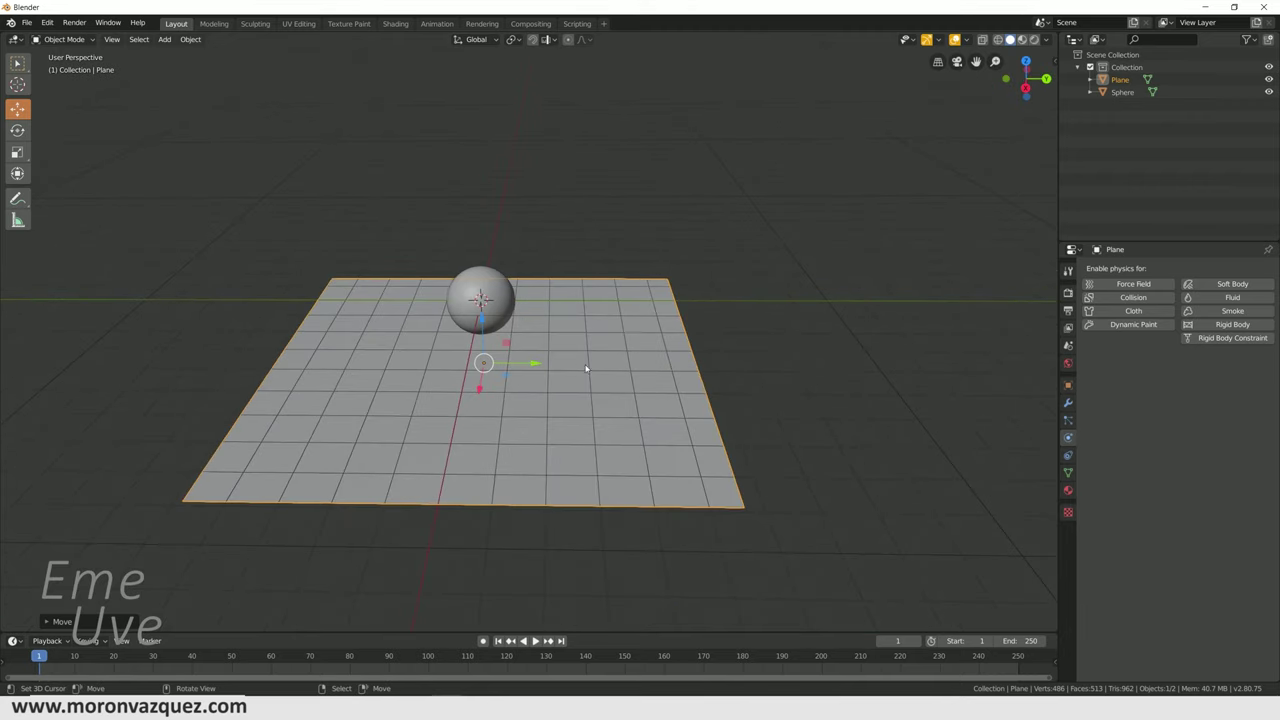
{"action": "left_click", "coordinate": [1222, 325]}
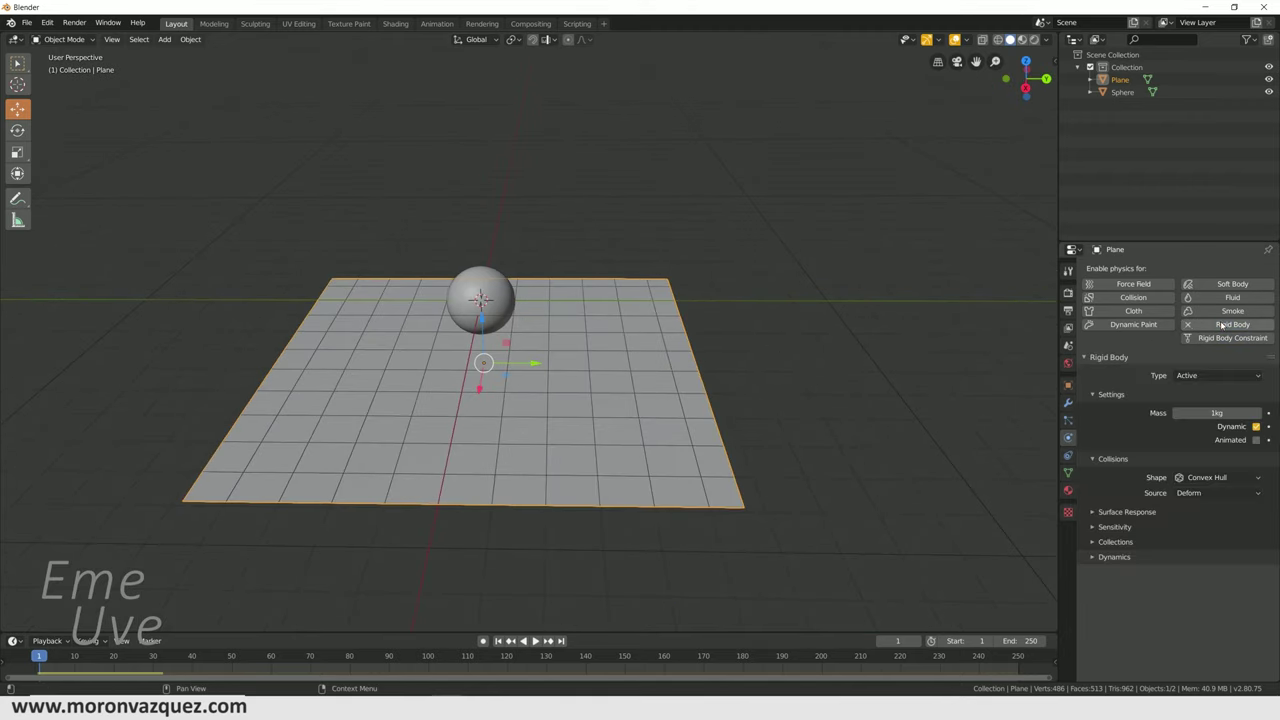
- Set the plane's rigid body type to Passive with a Box collision shape
{"action": "left_click", "coordinate": [1234, 376]}
{"action": "left_click", "coordinate": [1220, 375]}
{"action": "left_click", "coordinate": [1200, 403]}
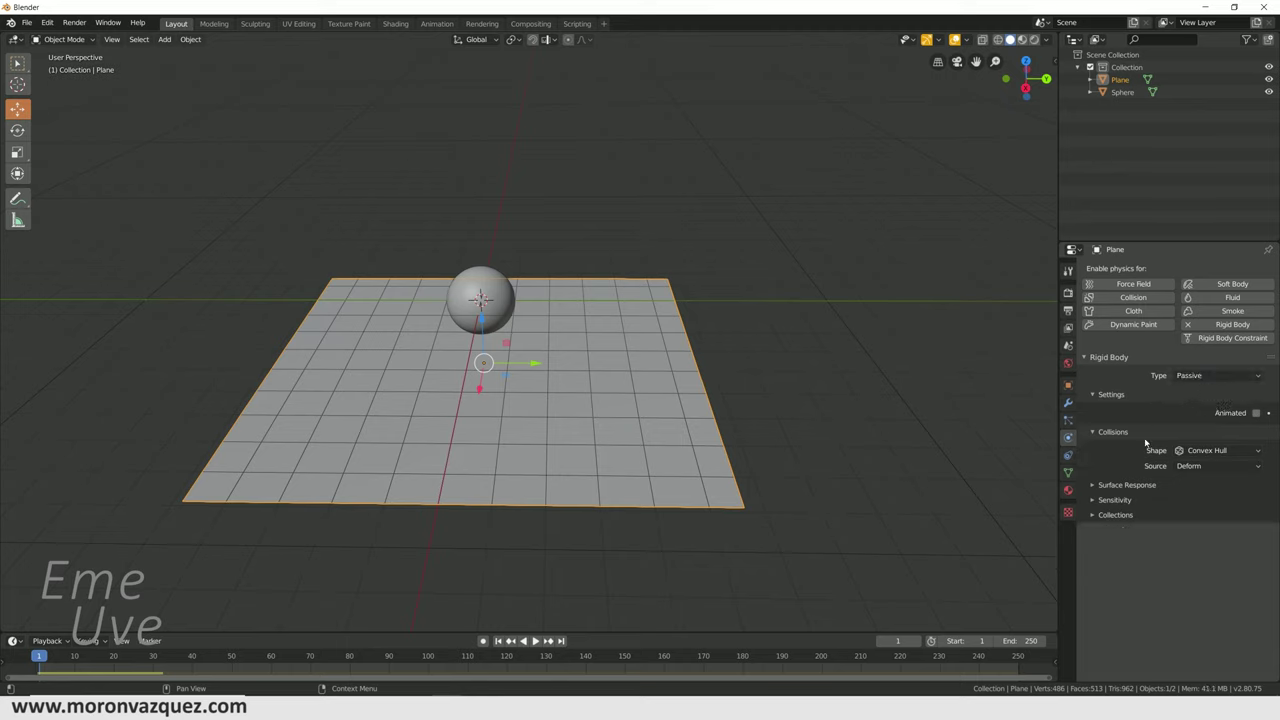
{"action": "left_click", "coordinate": [1212, 451]}
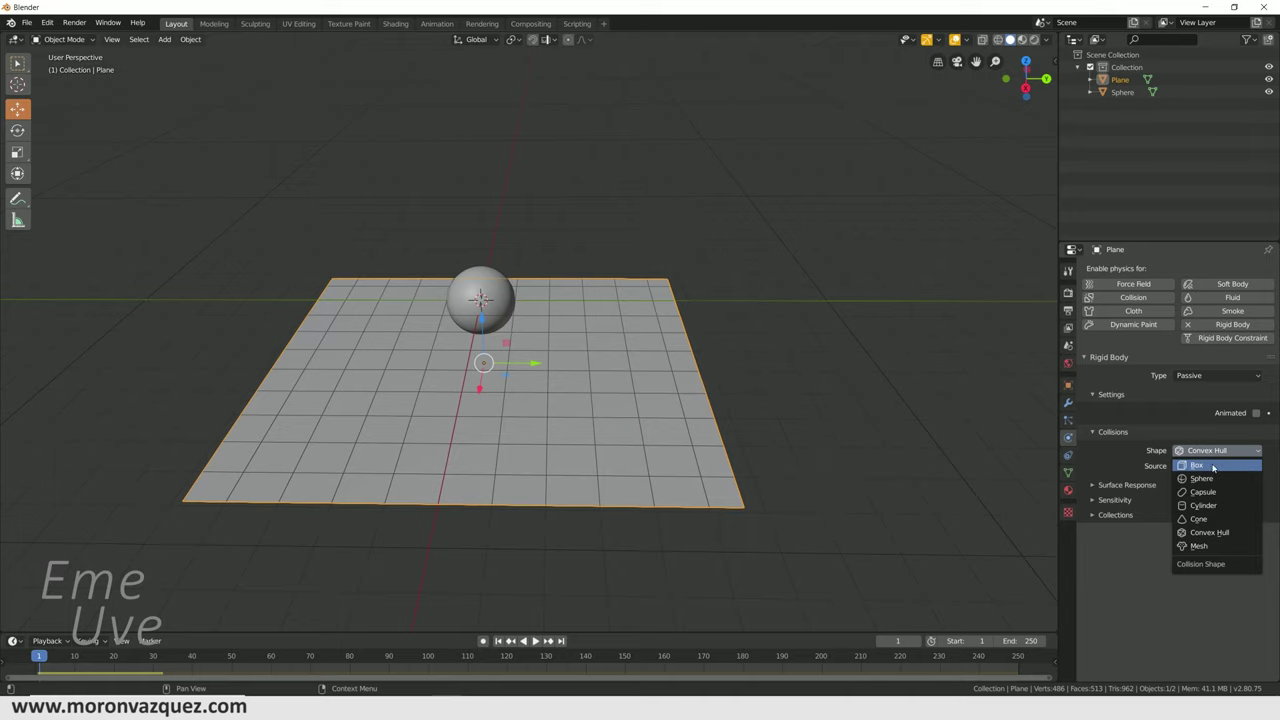
{"action": "left_click", "coordinate": [1213, 466]}
- Play the simulation to watch the sphere land on the floor, then select sphere and plane
{"action": "mouse_move", "coordinate": [606, 213]}
{"action": "middle_mouse_down"}
{"action": "mouse_move", "coordinate": [666, 397]}
{"action": "mouse_move", "coordinate": [309, 343]}
{"action": "middle_mouse_up"}
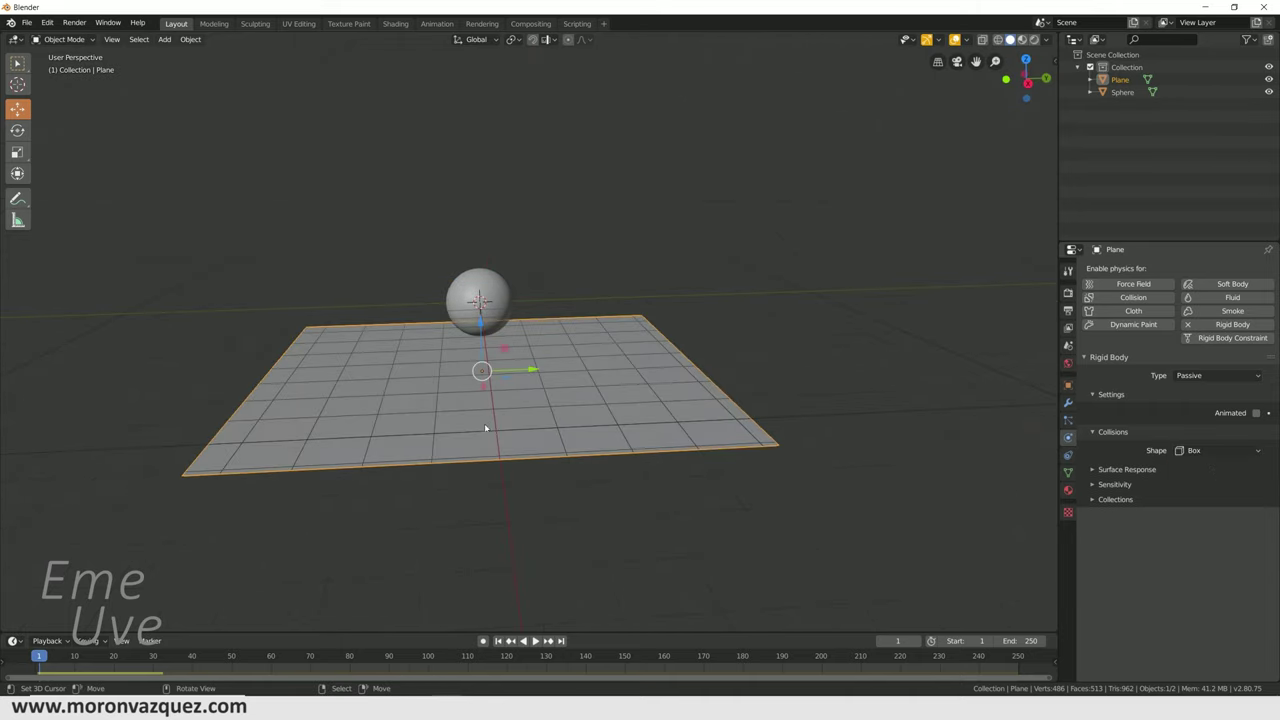
{"action": "middle_click_drag", "start_coordinate": [485, 424], "coordinate": [514, 551]}
{"action": "left_click", "coordinate": [535, 641]}
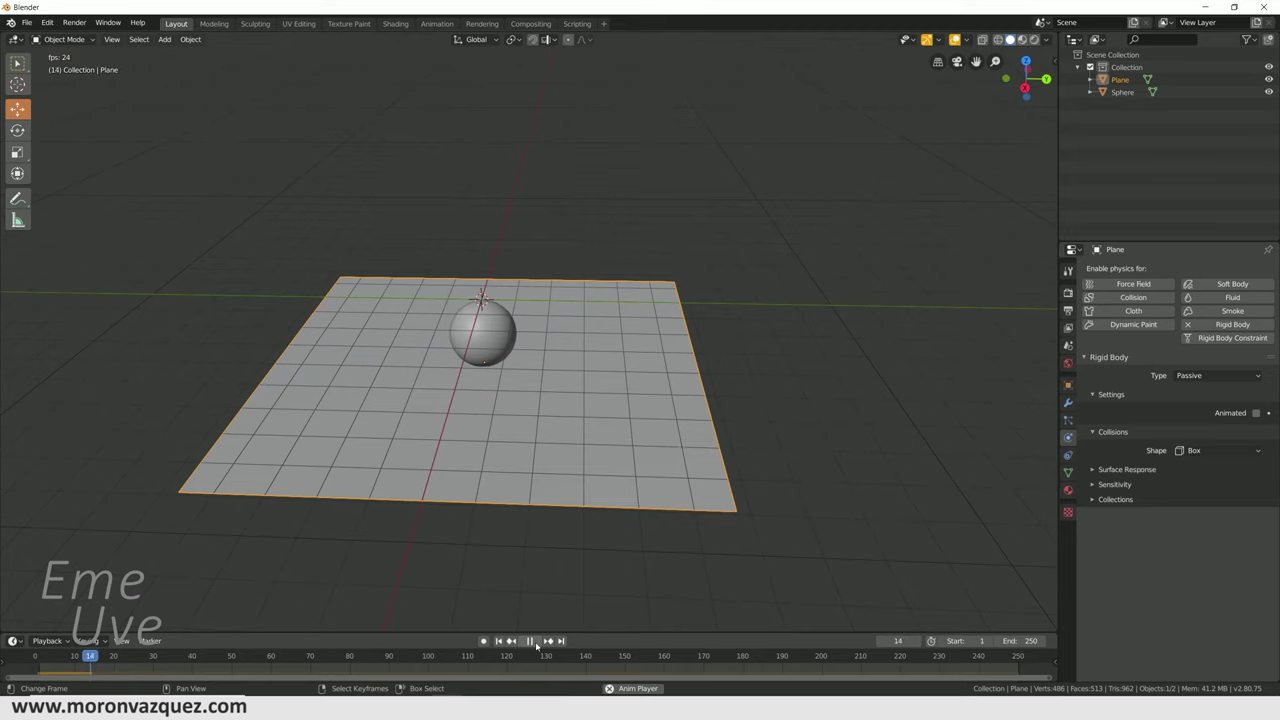
{"action": "middle_click_drag", "start_coordinate": [543, 534], "coordinate": [469, 403]}
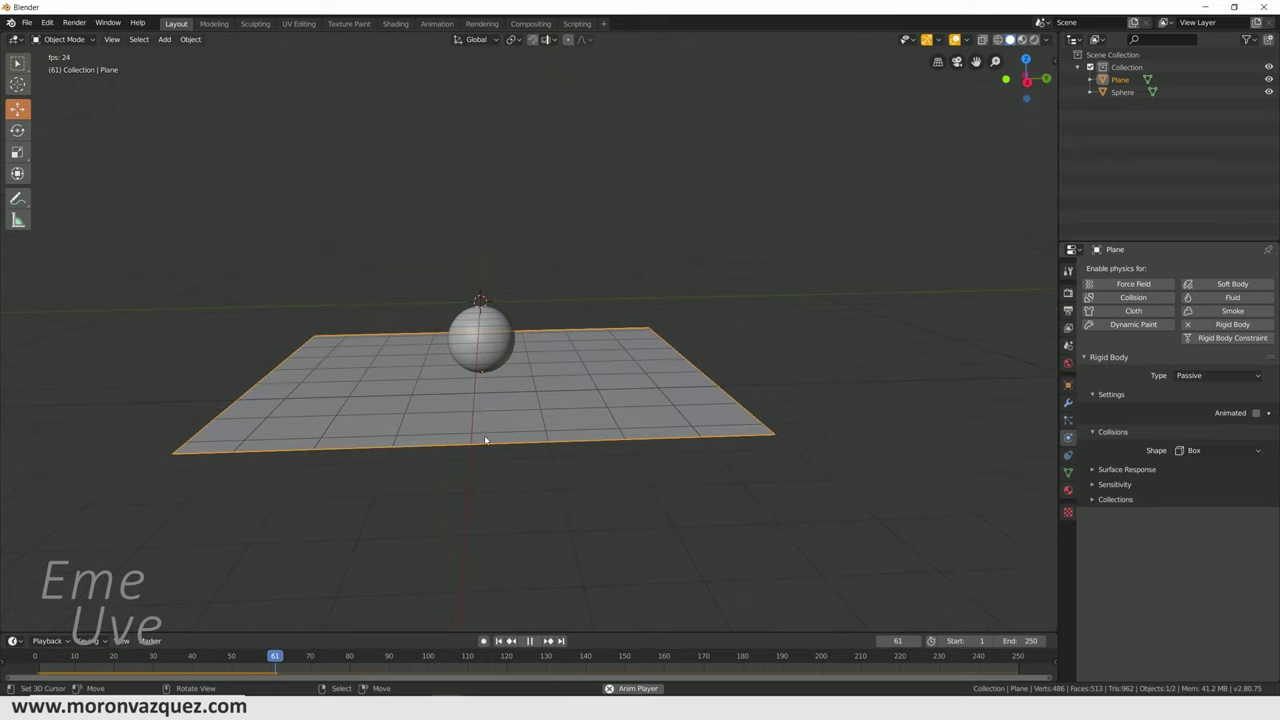
{"action": "left_click", "coordinate": [529, 642]}
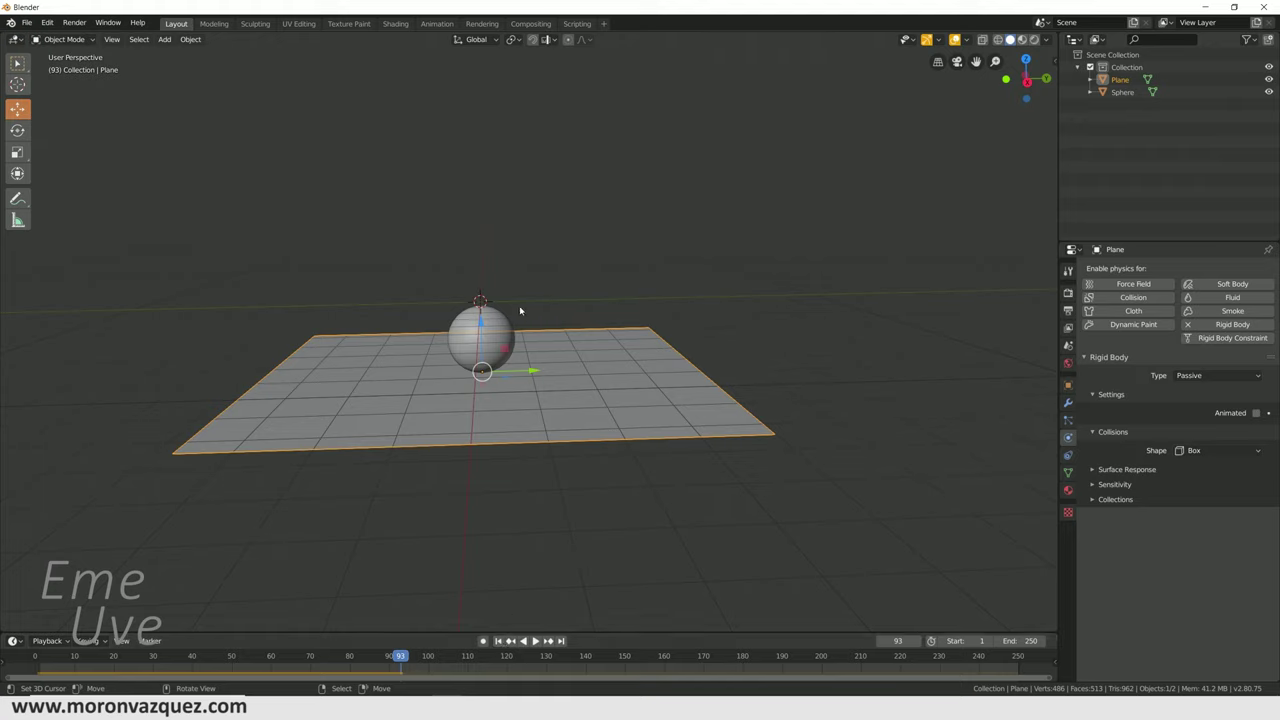
{"action": "left_click", "coordinate": [479, 330]}
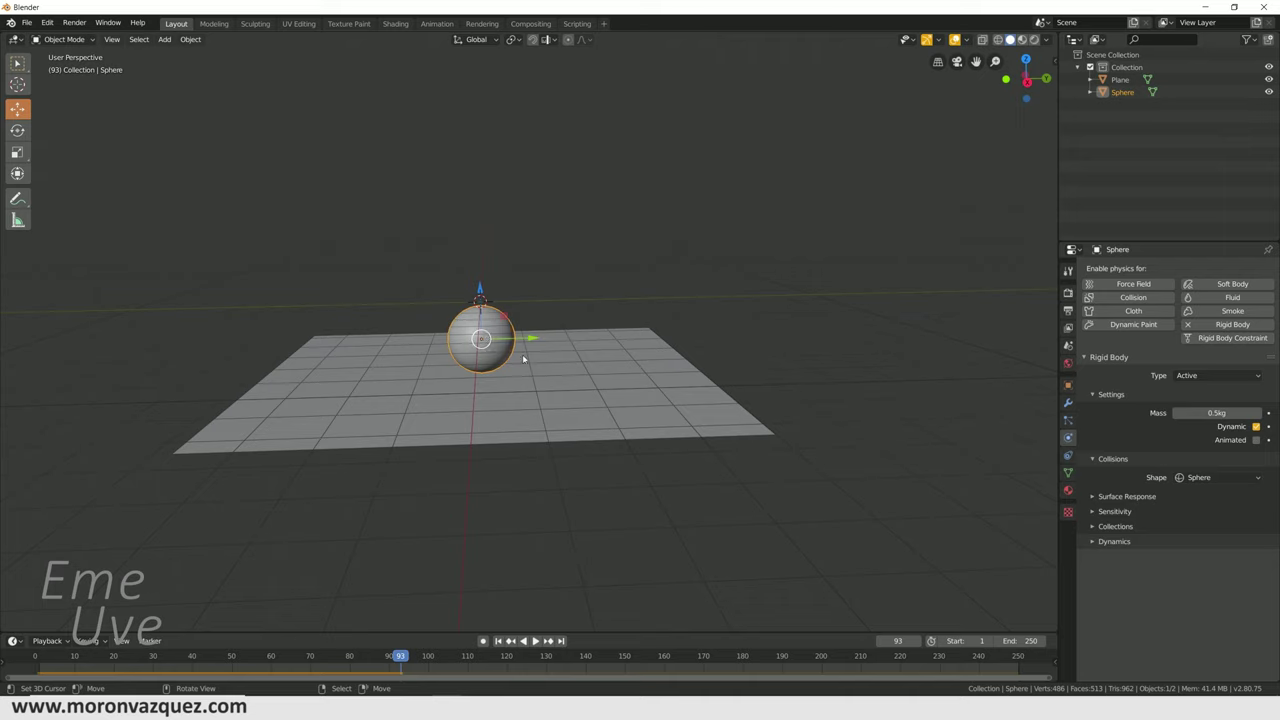
{"action": "left_click", "coordinate": [563, 362]}
- Reposition the plane and tilt it into a slope
{"action": "key", "text": "g"}
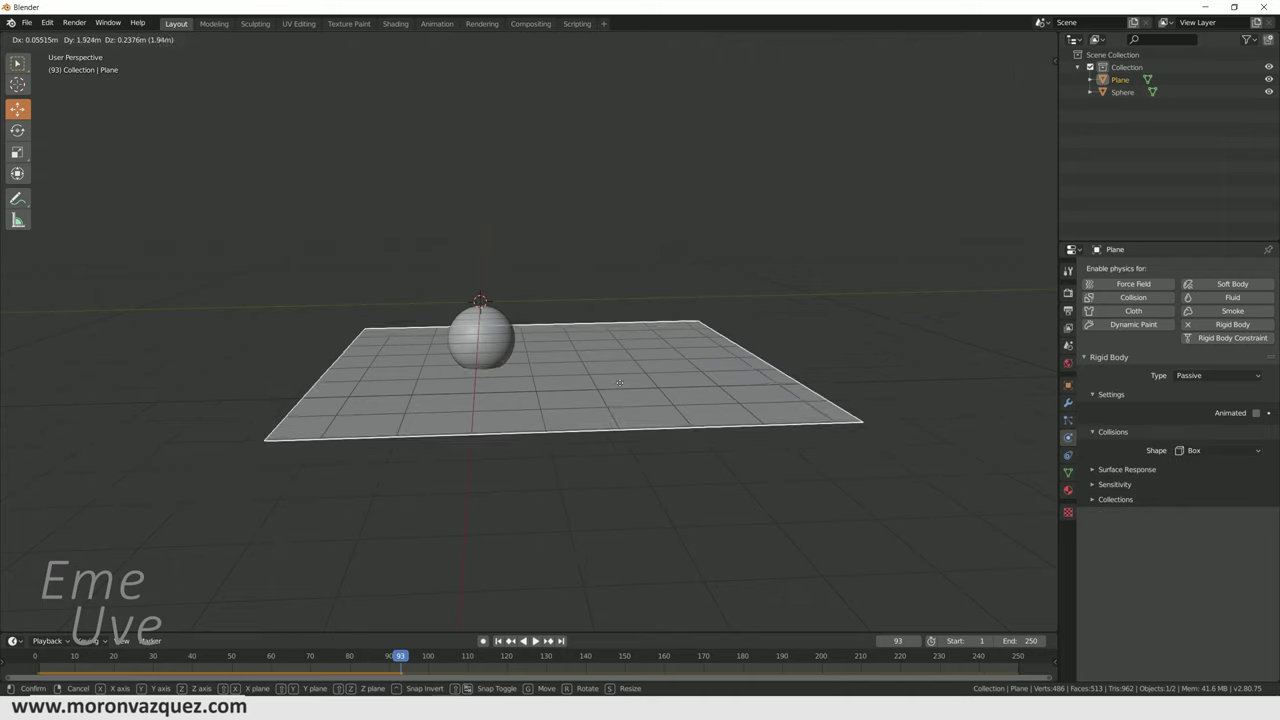
{"action": "left_click", "coordinate": [565, 407]}
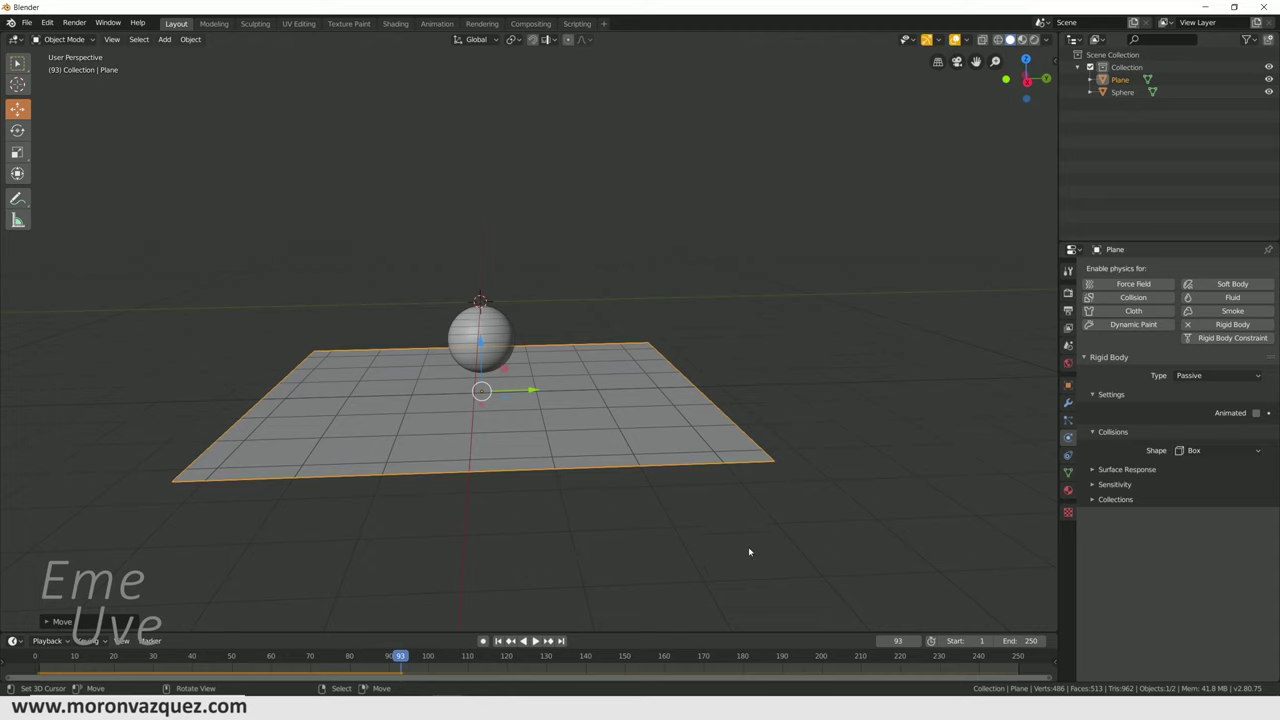
{"action": "left_click", "coordinate": [17, 130]}
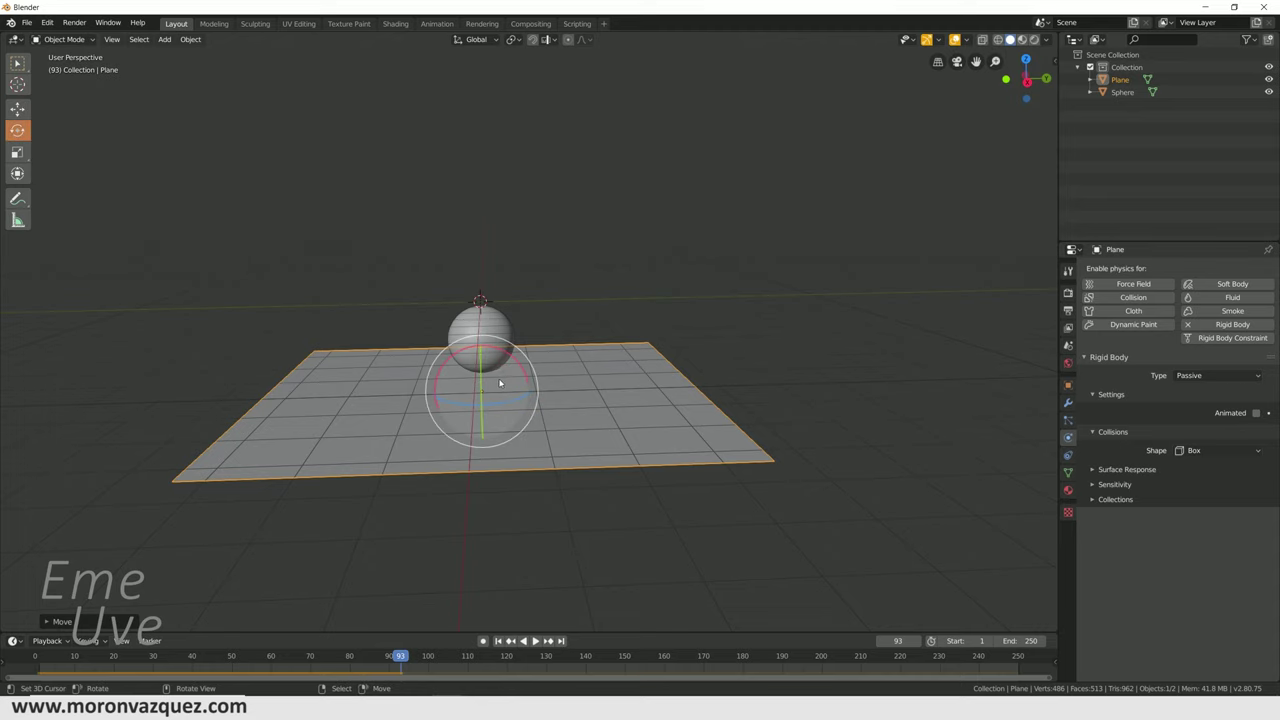
{"action": "left_click_drag", "start_coordinate": [497, 376], "coordinate": [557, 613]}
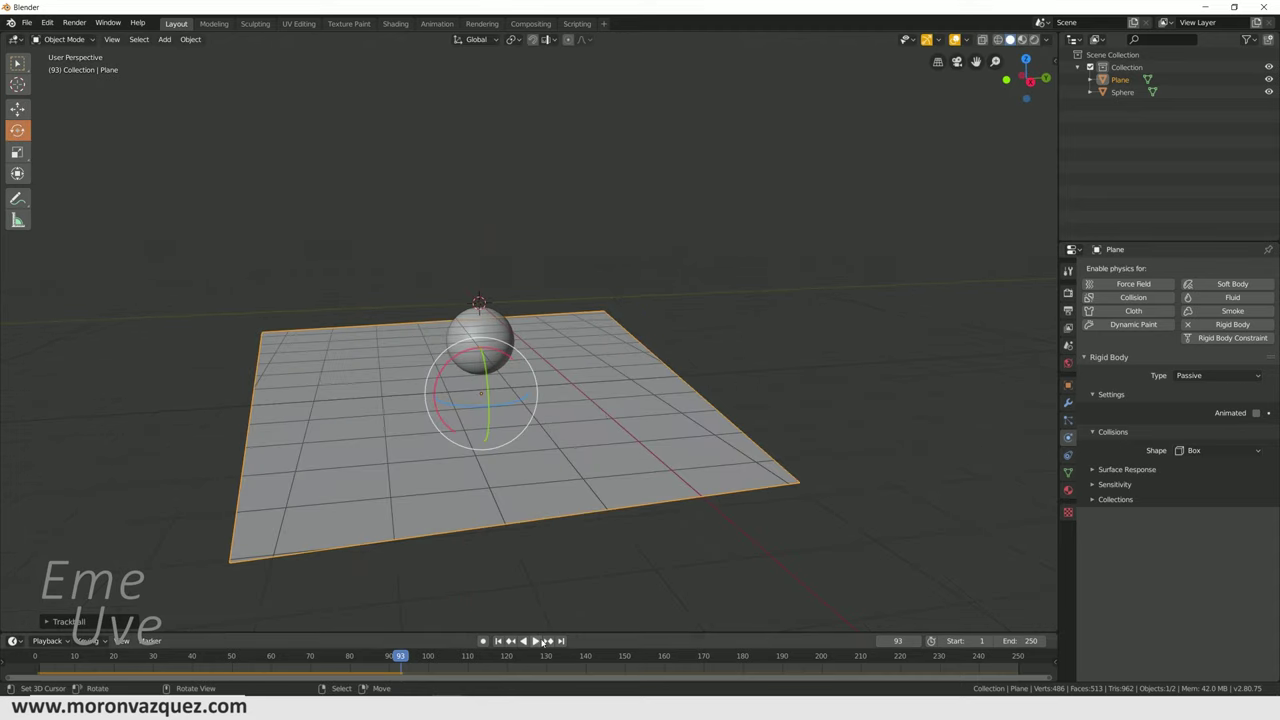
- Play the simulation twice to watch the sphere roll off the tilted plane, rewinding to frame 1
{"action": "left_click", "coordinate": [535, 641]}
{"action": "left_click", "coordinate": [535, 641]}
{"action": "left_click", "coordinate": [499, 643]}
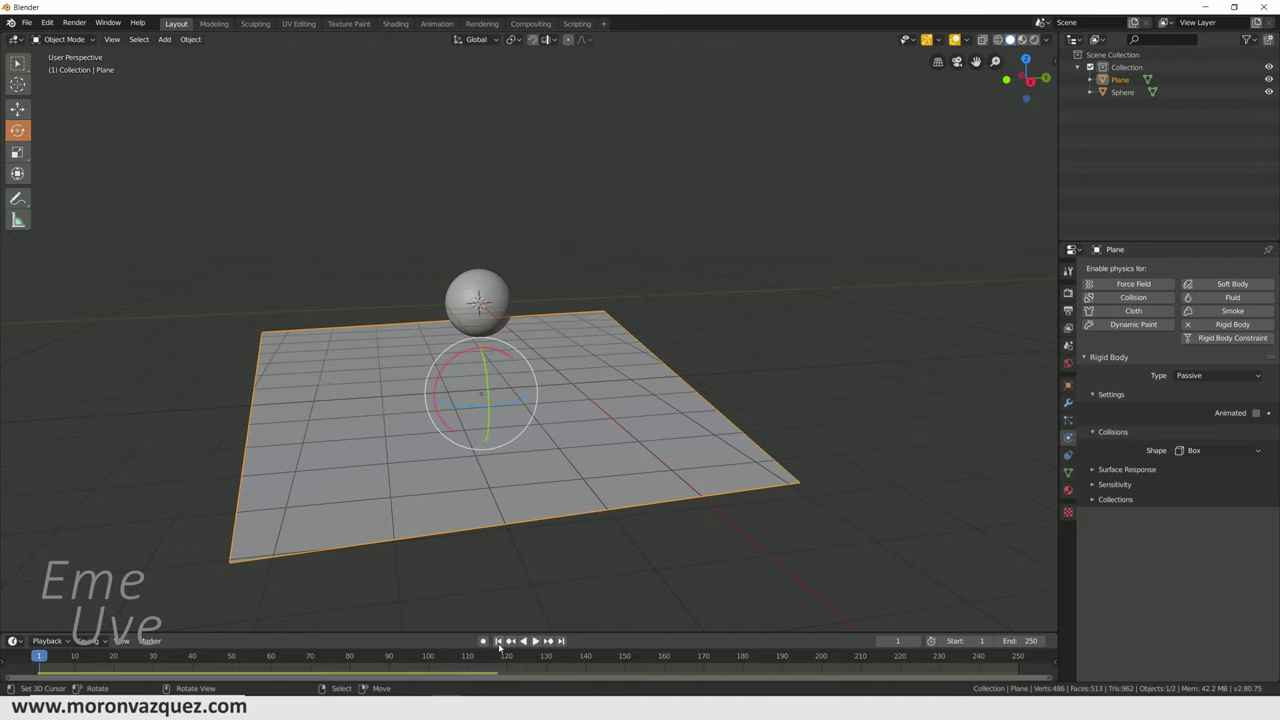
{"action": "left_click", "coordinate": [535, 641]}
{"action": "middle_click_drag", "start_coordinate": [529, 563], "coordinate": [623, 557]}
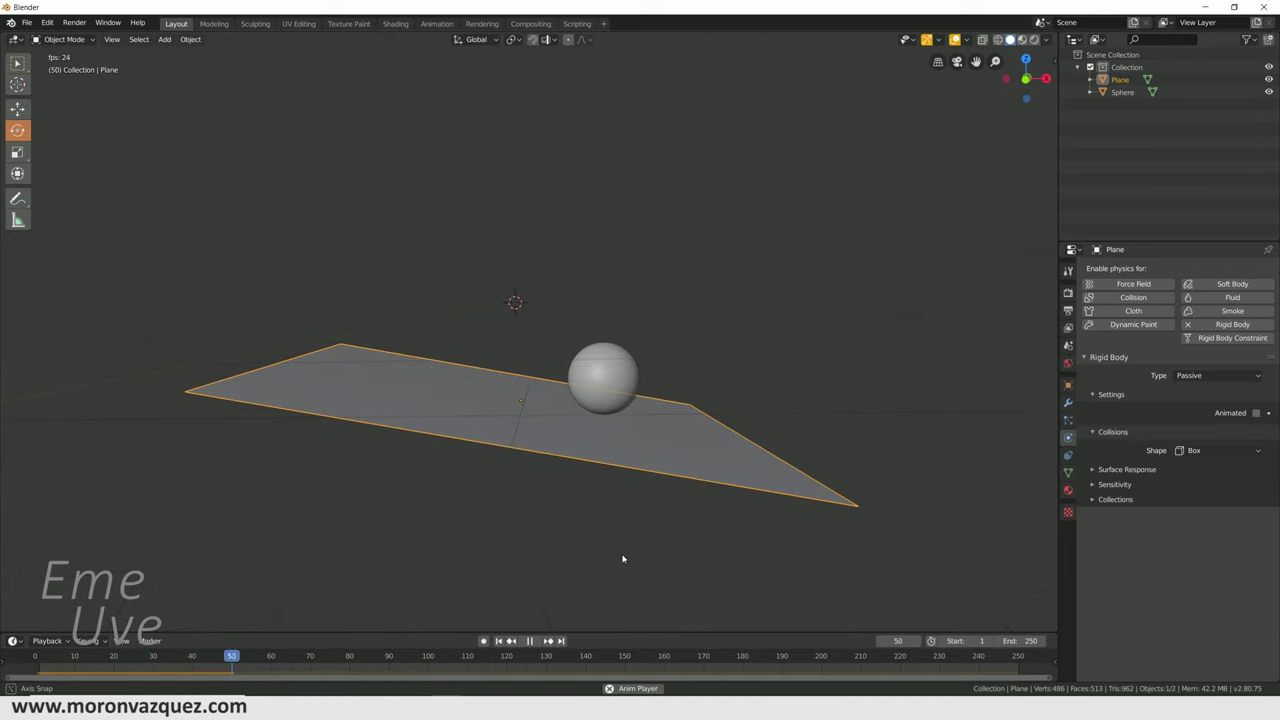
{"action": "left_click", "coordinate": [529, 641]}
{"action": "left_click", "coordinate": [499, 643]}
- Move the plane and delete it, leaving only the sphere
{"action": "key", "text": "g"}
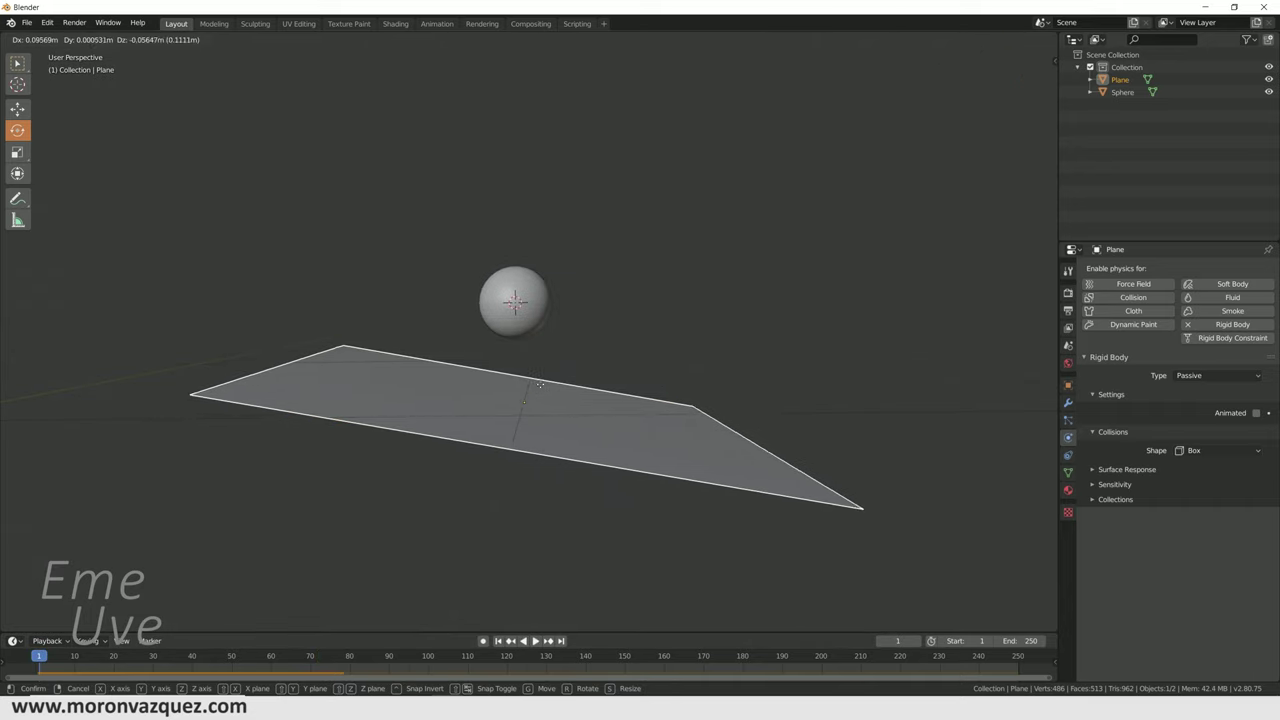
{"action": "left_click", "coordinate": [552, 361]}
{"action": "key", "text": "Delete"}
{"action": "mouse_move", "coordinate": [686, 381]}
{"action": "middle_mouse_down"}
{"action": "mouse_move", "coordinate": [589, 417]}
{"action": "mouse_move", "coordinate": [500, 422]}
{"action": "mouse_move", "coordinate": [489, 372]}
{"action": "mouse_move", "coordinate": [499, 386]}
{"action": "middle_mouse_up"}
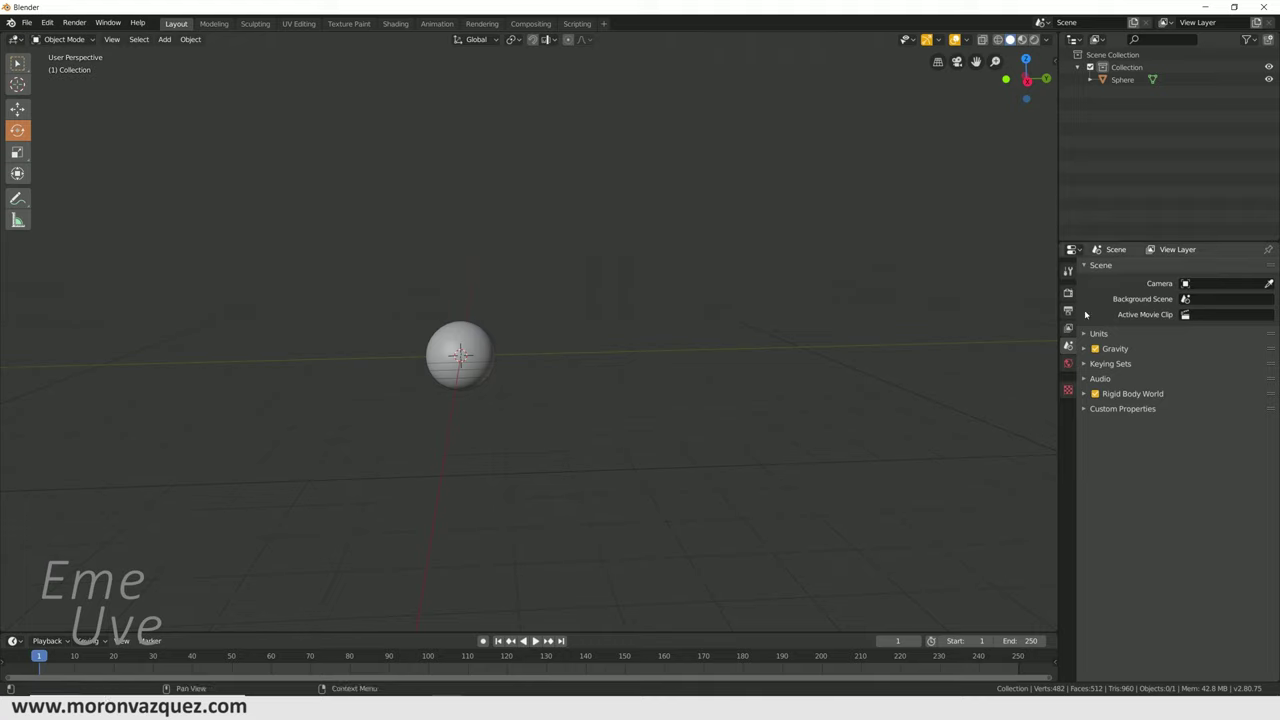
- Add an Array modifier to the sphere
{"action": "left_click", "coordinate": [460, 349]}
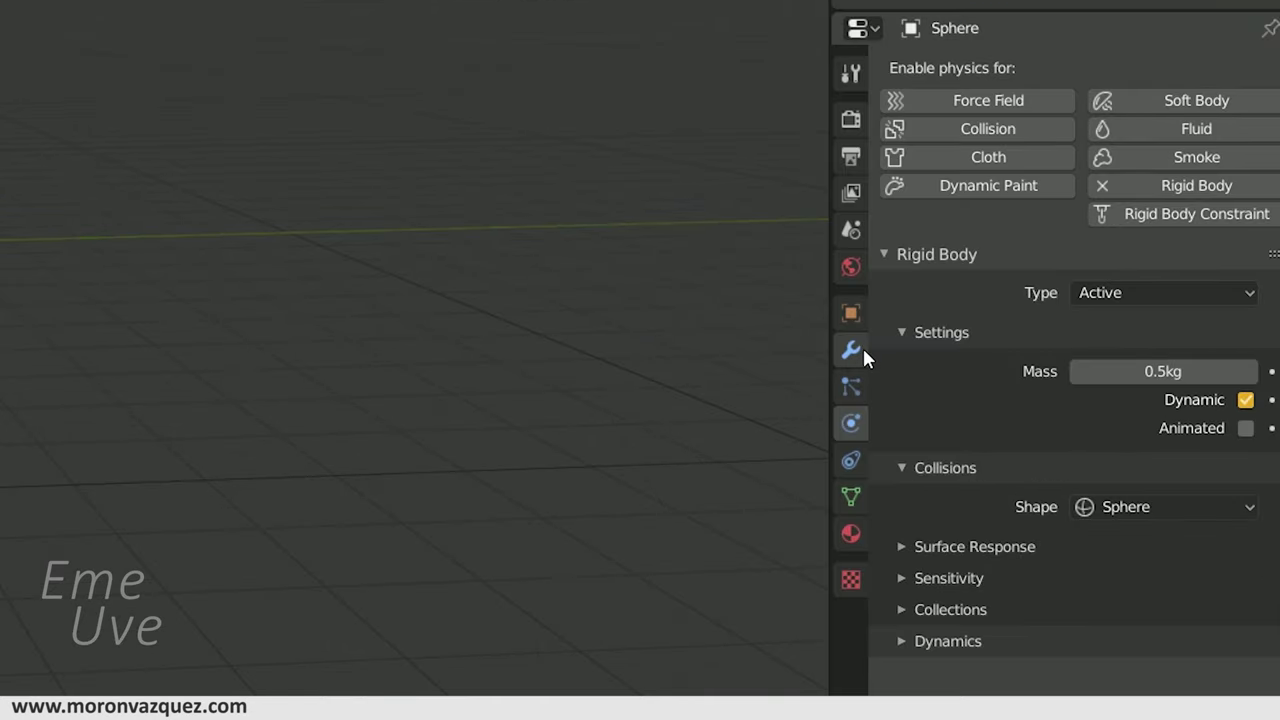
{"action": "left_click", "coordinate": [854, 345]}
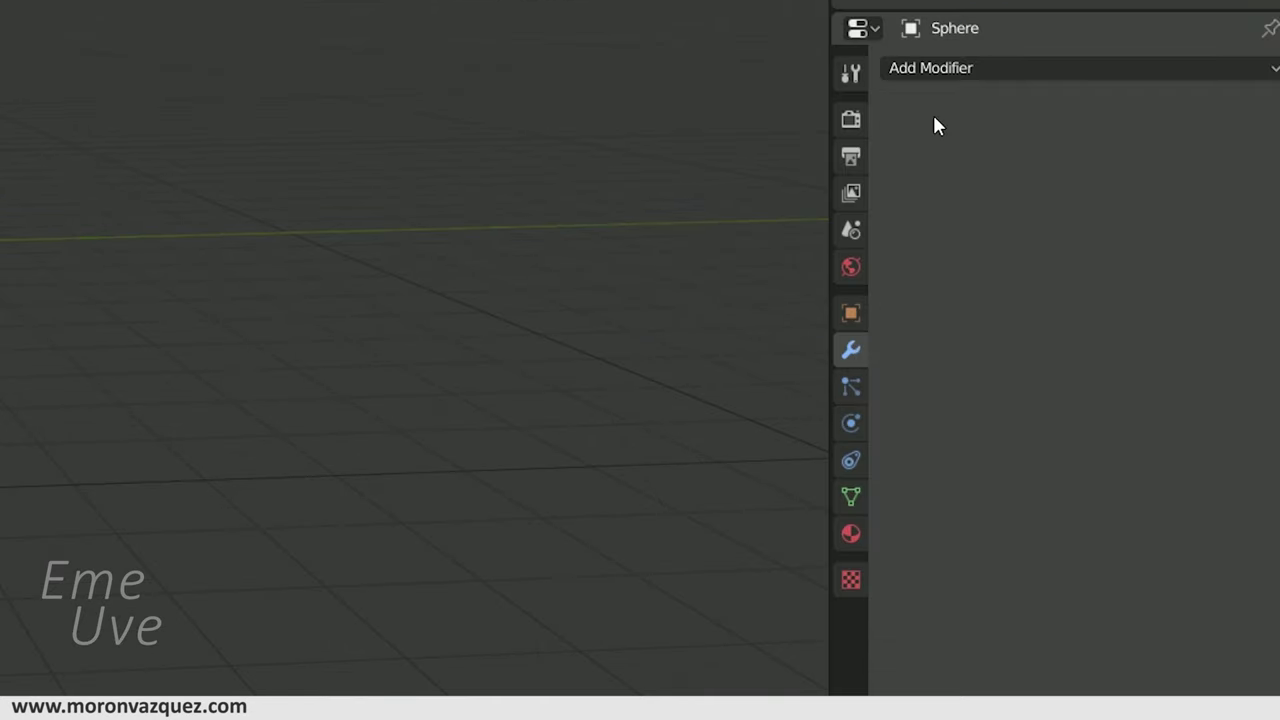
{"action": "left_click", "coordinate": [960, 66]}
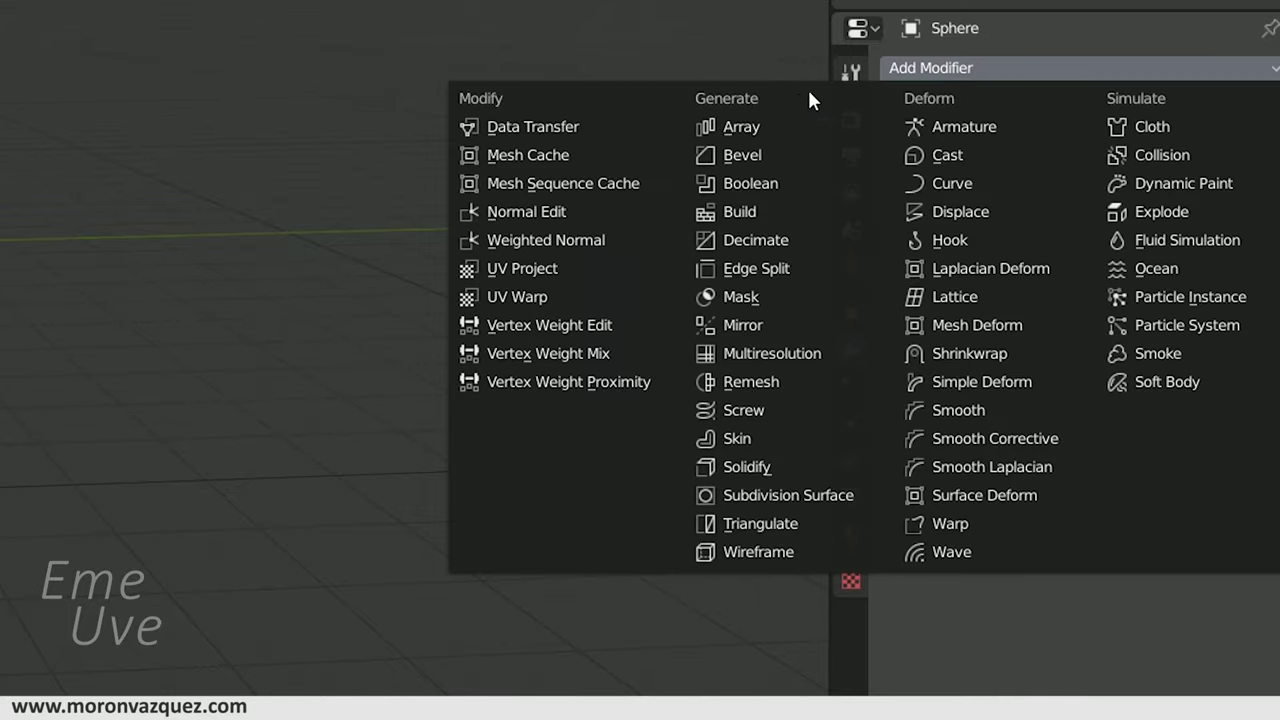
{"action": "left_click", "coordinate": [765, 126]}
- Set the array's relative offset to X 1 with Y and Z at 0
{"action": "middle_click_drag", "start_coordinate": [213, 206], "coordinate": [838, 368]}
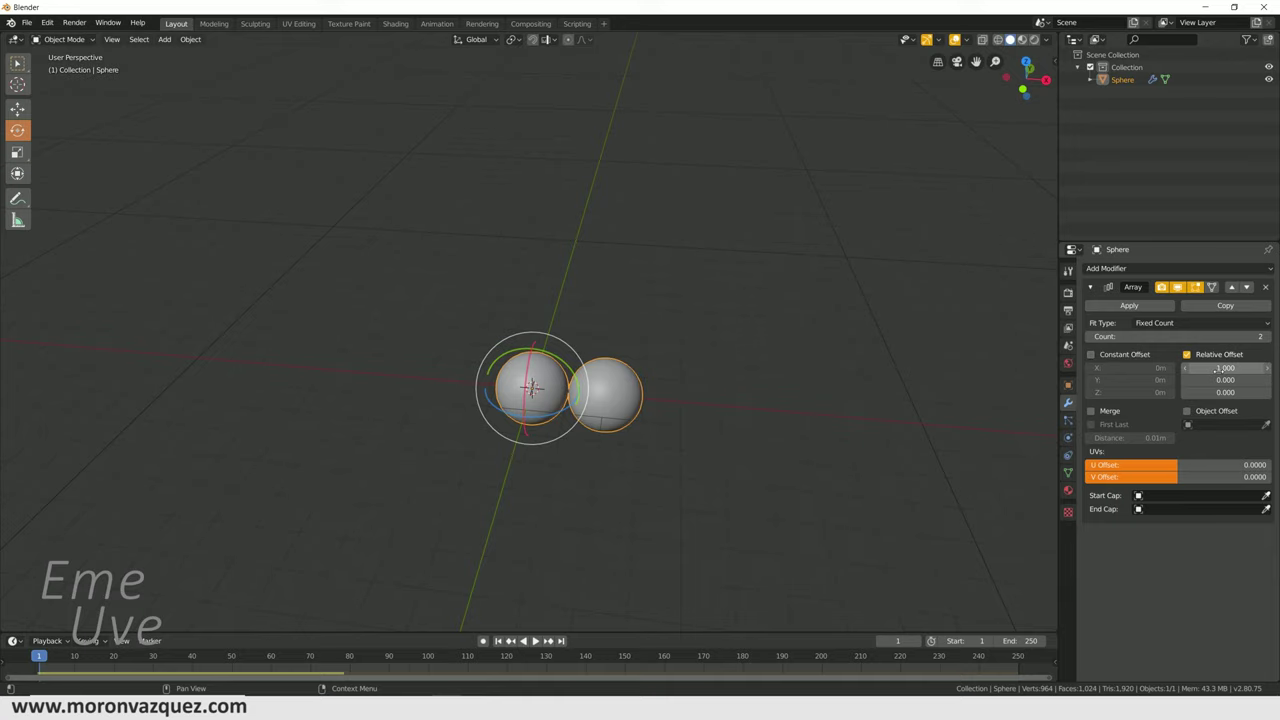
{"action": "left_click", "coordinate": [1267, 368]}
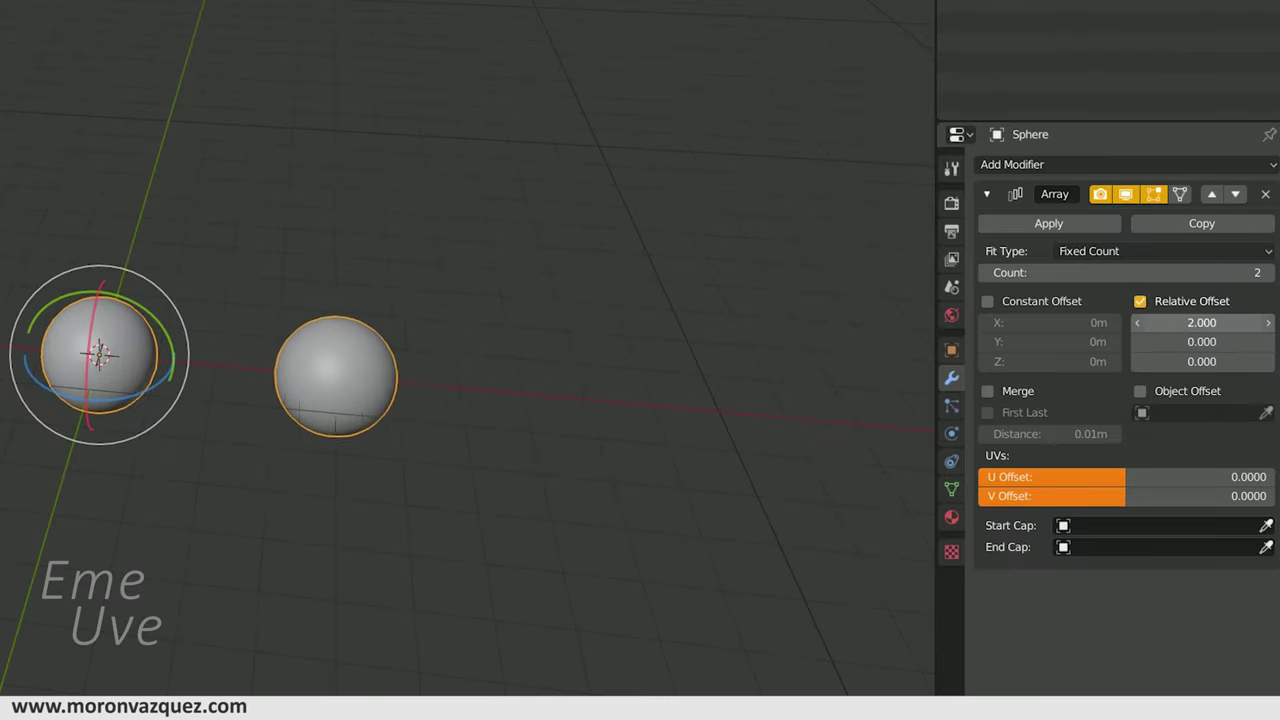
{"action": "left_click_drag", "start_coordinate": [1200, 322], "coordinate": [1120, 322]}
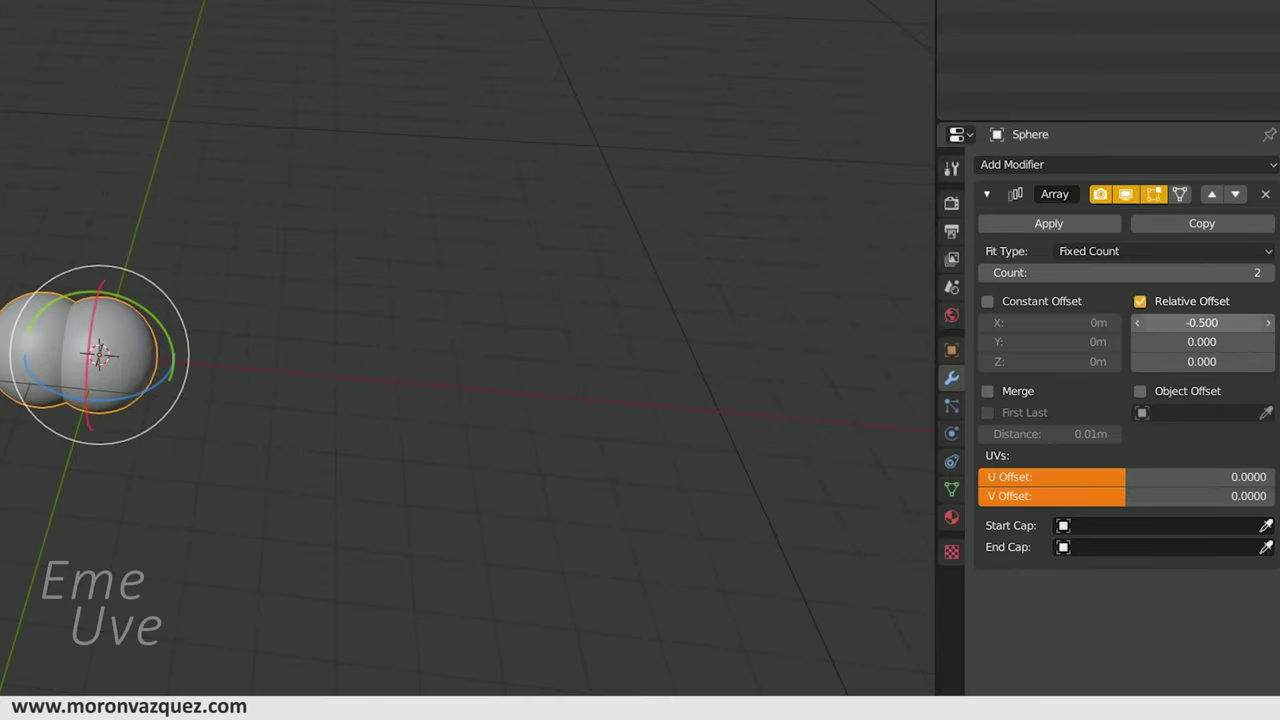
{"action": "mouse_move", "coordinate": [1200, 341]}
{"action": "left_mouse_down"}
{"action": "mouse_move", "coordinate": [1260, 341]}
{"action": "mouse_move", "coordinate": [1140, 341]}
{"action": "left_mouse_up"}
{"action": "double_click", "coordinate": [1200, 341]}
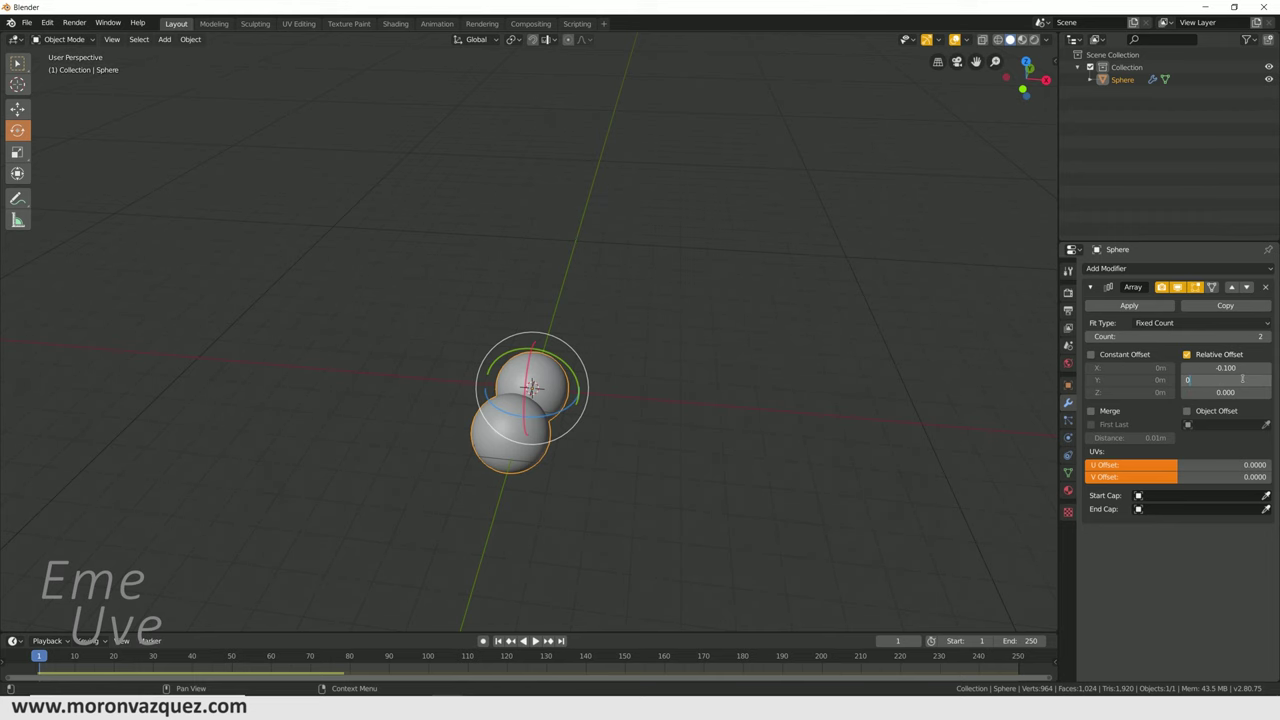
{"action": "key", "text": "Return"}
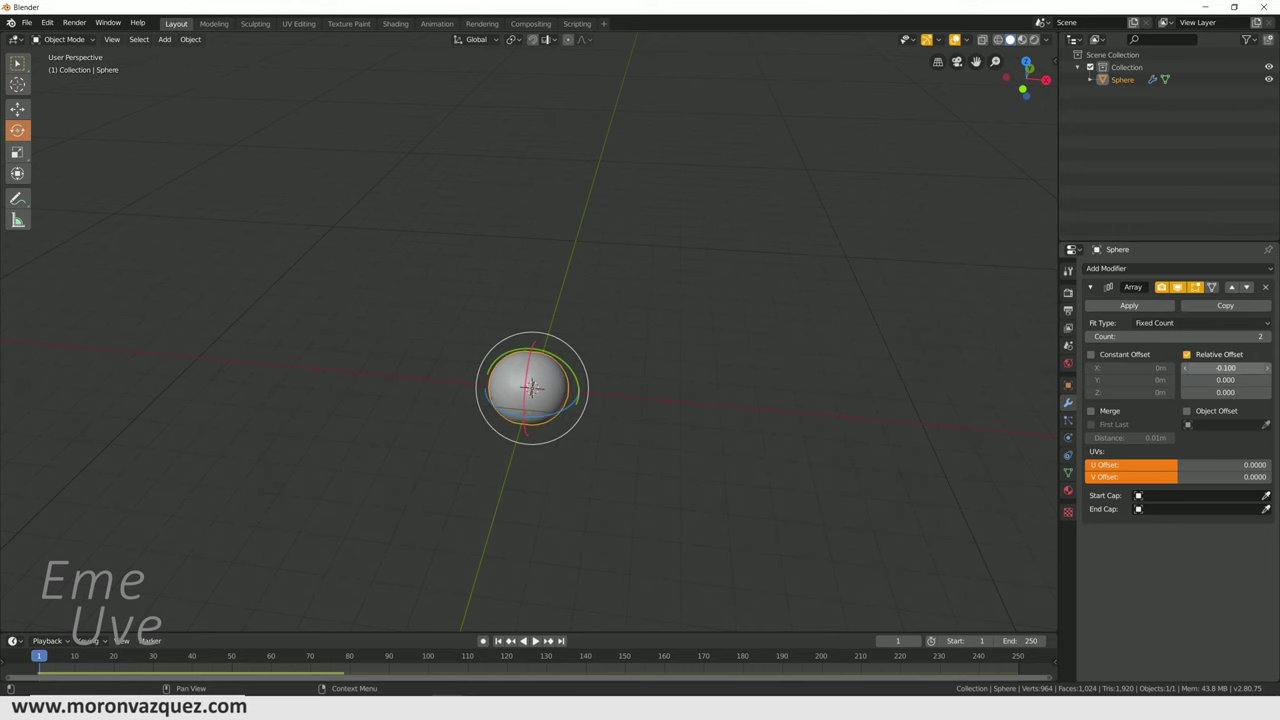
{"action": "left_click_drag", "start_coordinate": [1225, 368], "coordinate": [1265, 368]}
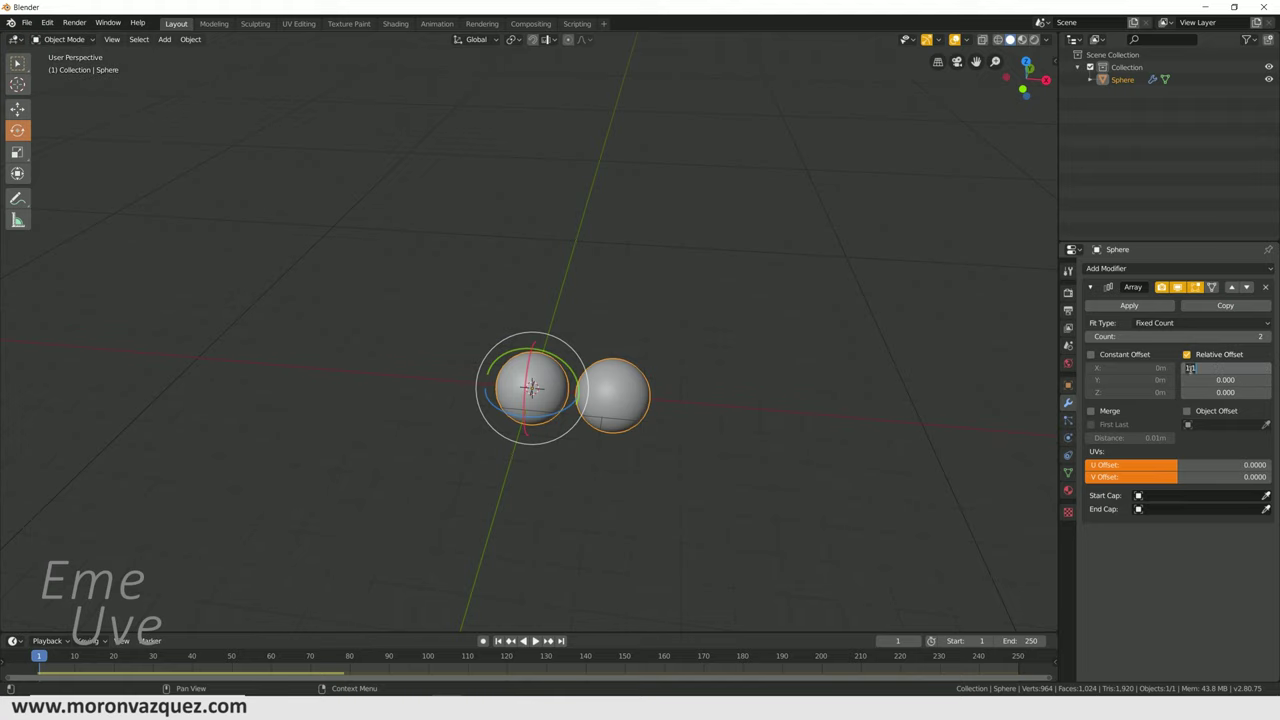
{"action": "type", "text": ".100"}
{"action": "left_click", "coordinate": [1225, 368]}
{"action": "type", "text": "100"}
{"action": "key", "text": "Return"}
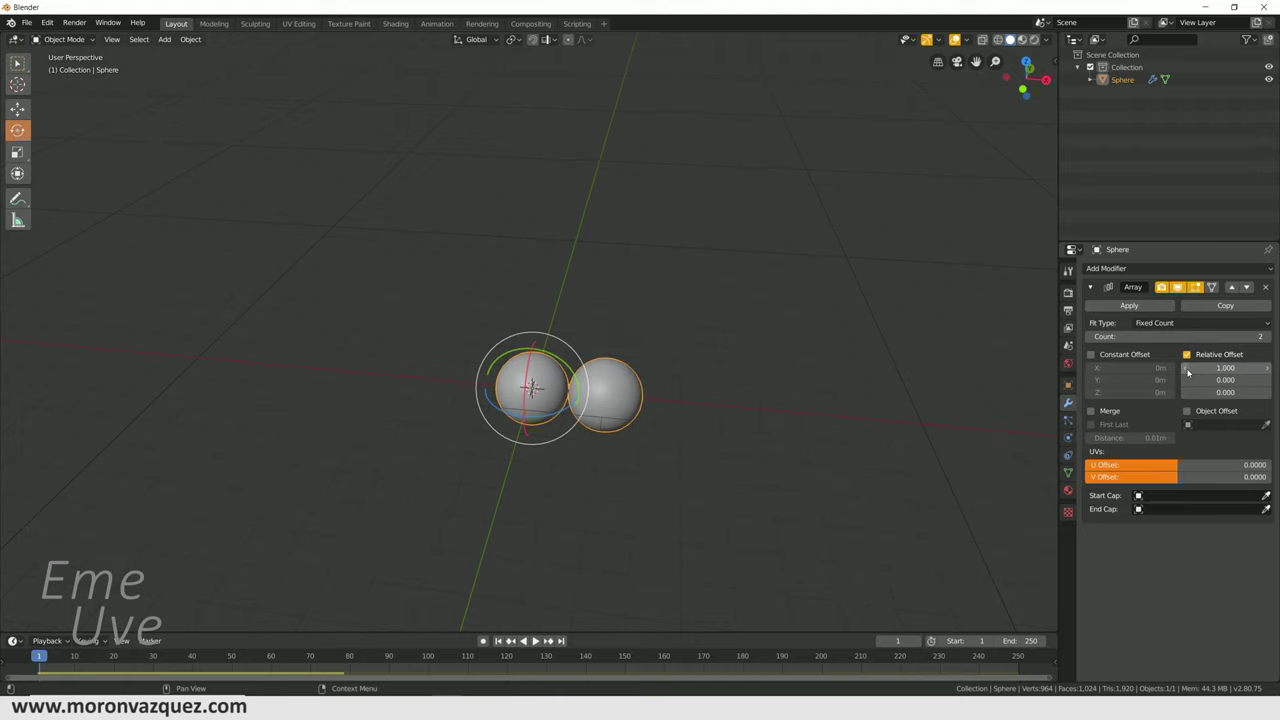
- Space the copies at X offset 1.1 and raise the count to 5
{"action": "middle_click_drag", "start_coordinate": [730, 428], "coordinate": [515, 383]}
{"action": "scroll", "coordinate": [545, 385], "scroll_direction": "up", "scroll_amount": 5}
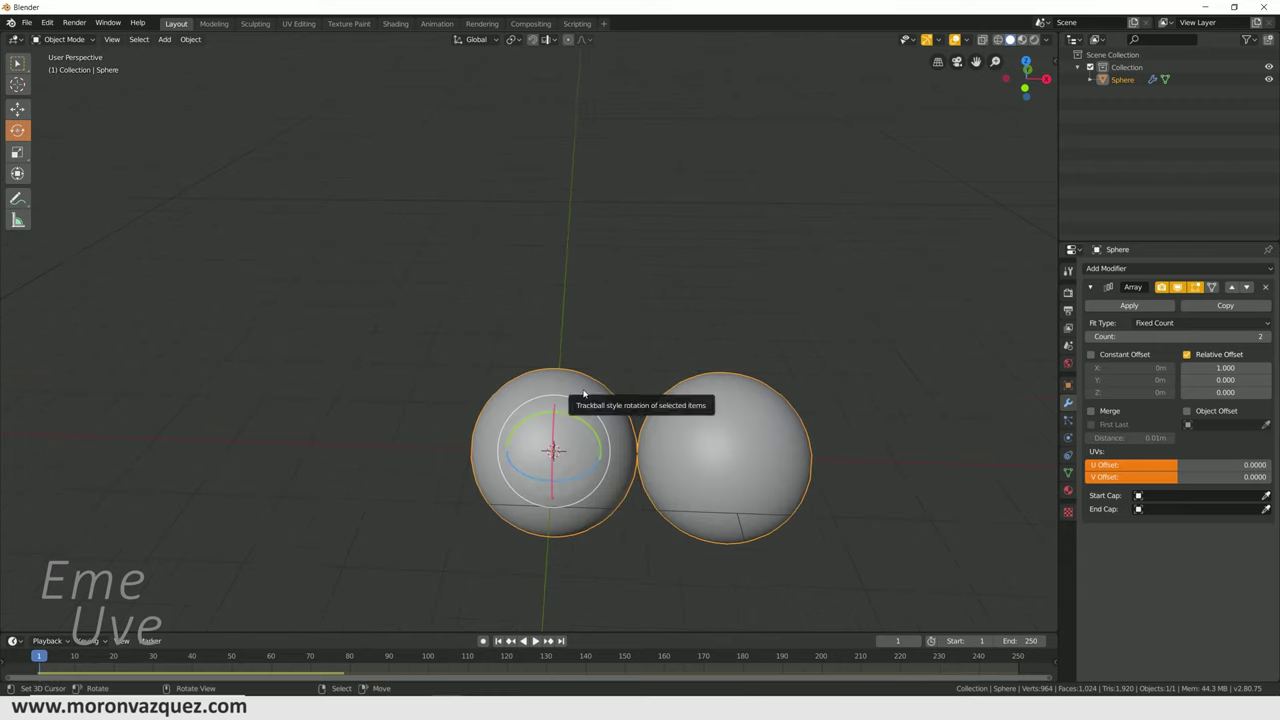
{"action": "scroll", "coordinate": [648, 422], "scroll_direction": "up", "scroll_amount": 2}
{"action": "scroll", "coordinate": [611, 441], "scroll_direction": "up", "scroll_amount": 5}
{"action": "scroll", "coordinate": [637, 465], "scroll_direction": "down", "scroll_amount": 8}
{"action": "mouse_move", "coordinate": [680, 477]}
{"action": "middle_mouse_down"}
{"action": "mouse_move", "coordinate": [677, 449]}
{"action": "mouse_move", "coordinate": [670, 479]}
{"action": "mouse_move", "coordinate": [690, 465]}
{"action": "middle_mouse_up"}
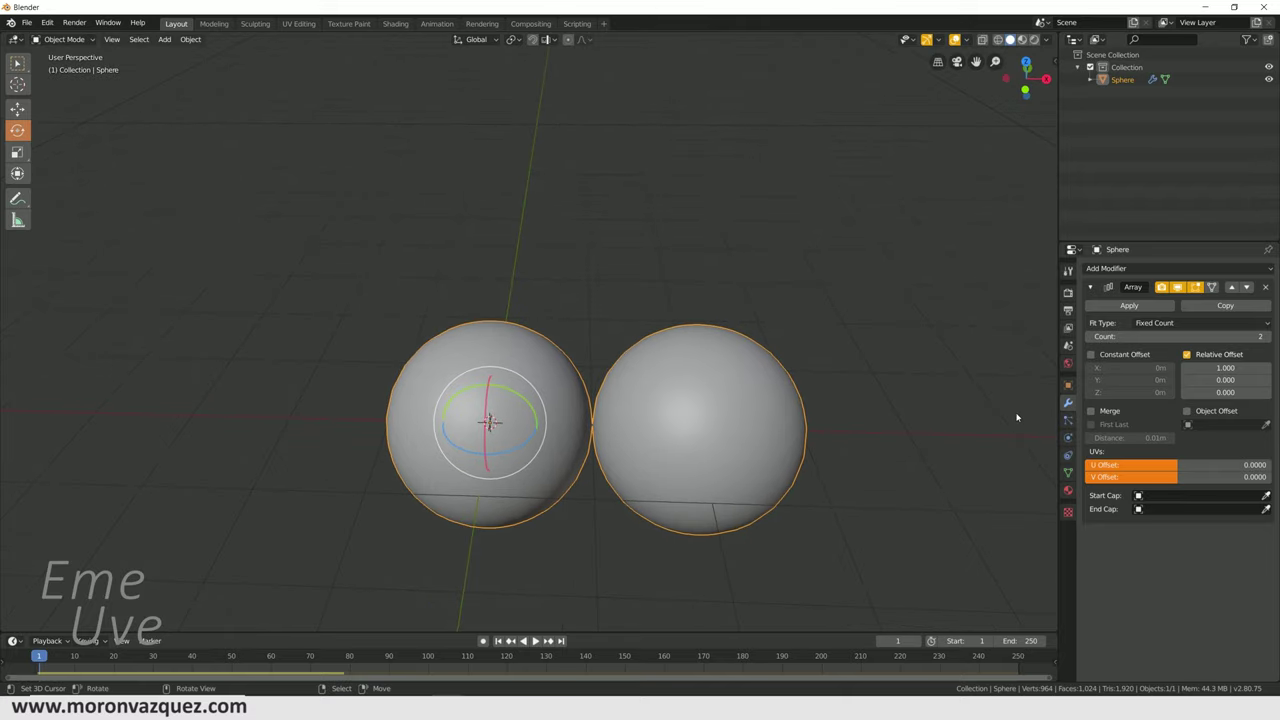
{"action": "left_click_drag", "start_coordinate": [1225, 367], "coordinate": [1240, 367]}
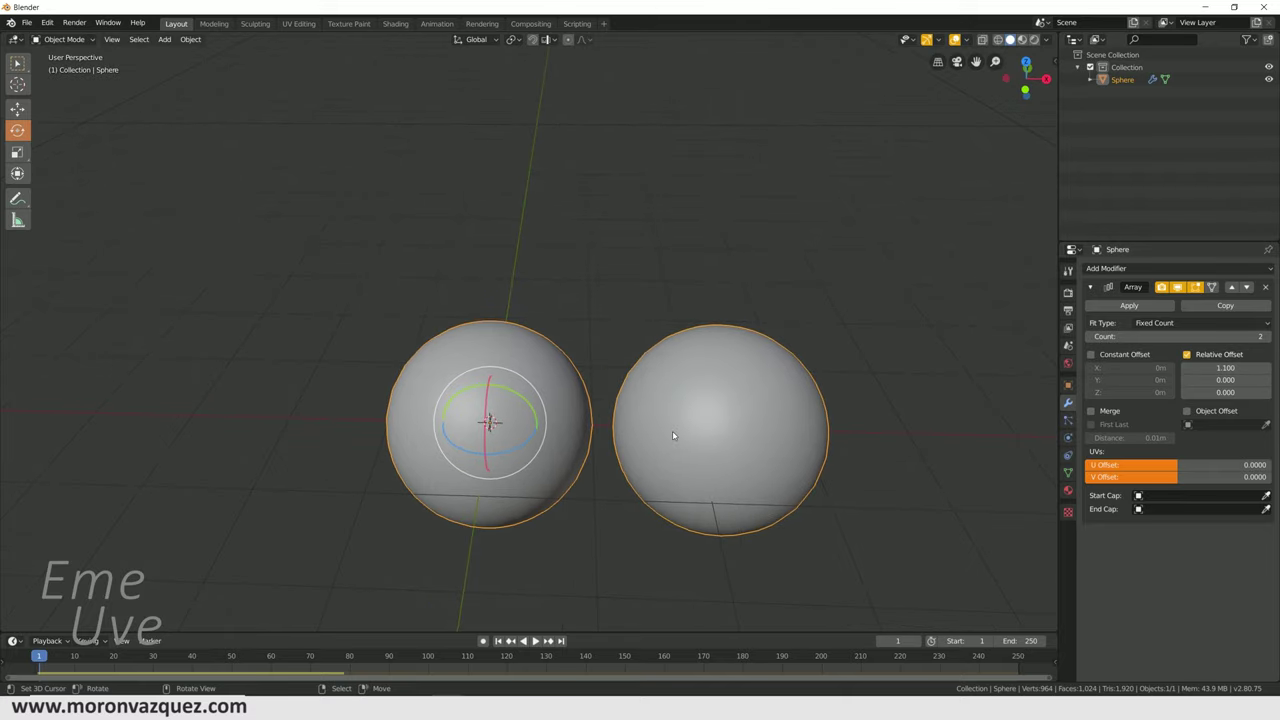
{"action": "scroll", "coordinate": [665, 436], "scroll_direction": "down", "scroll_amount": 4}
{"action": "middle_click_drag", "start_coordinate": [578, 425], "coordinate": [463, 451], "text": "shift"}
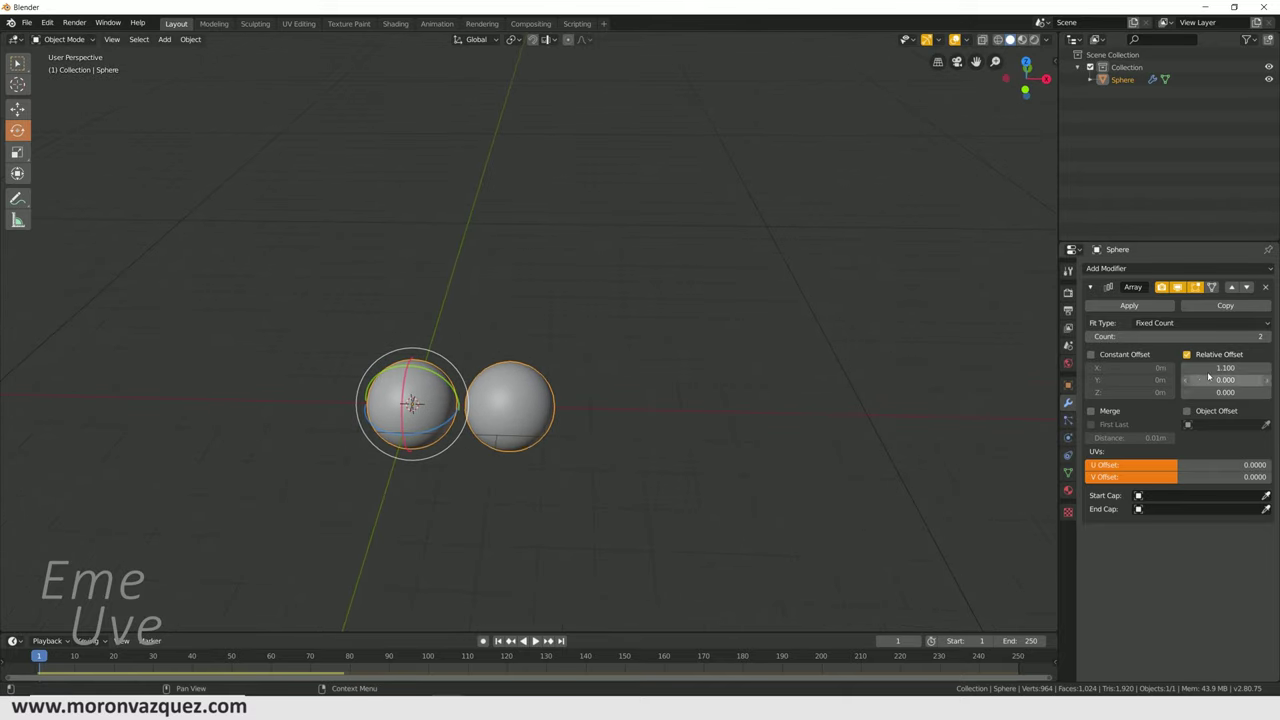
{"action": "left_click", "coordinate": [1270, 338]}
{"action": "left_click", "coordinate": [1270, 338]}
{"action": "left_click", "coordinate": [1270, 338]}
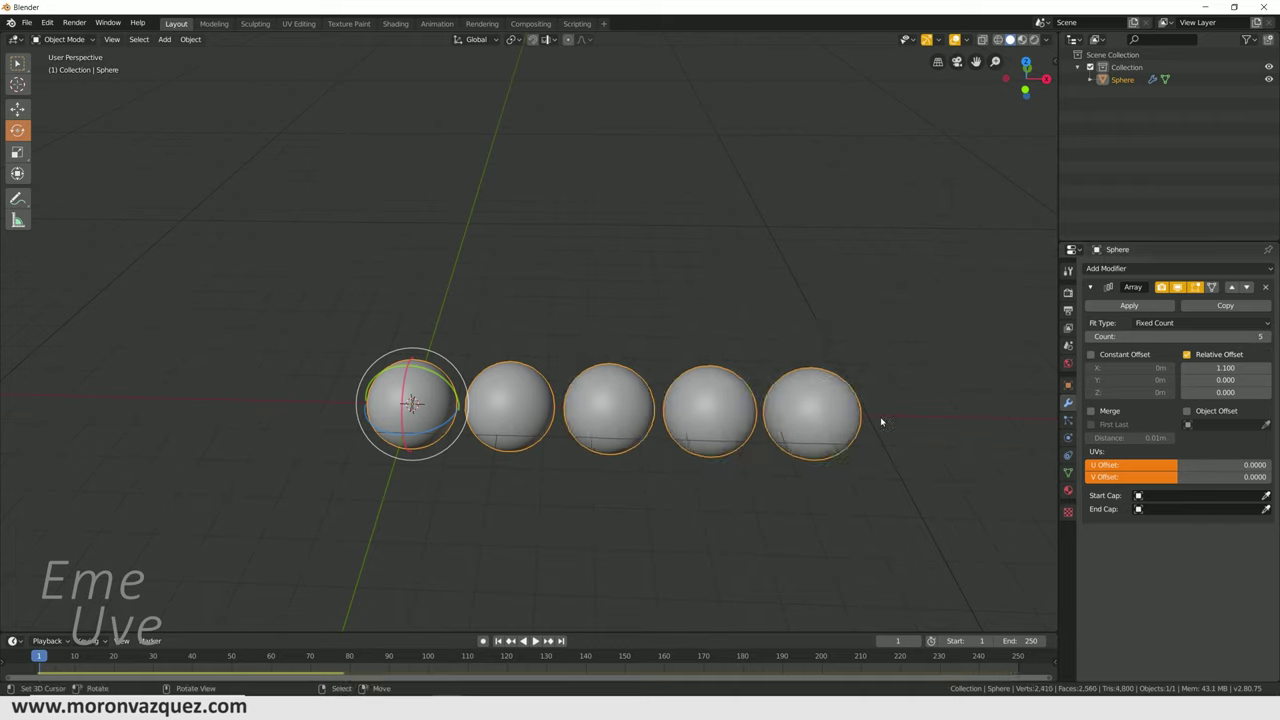
- Apply the row's Array modifier and add a second Array modifier
{"action": "left_click", "coordinate": [1126, 305]}
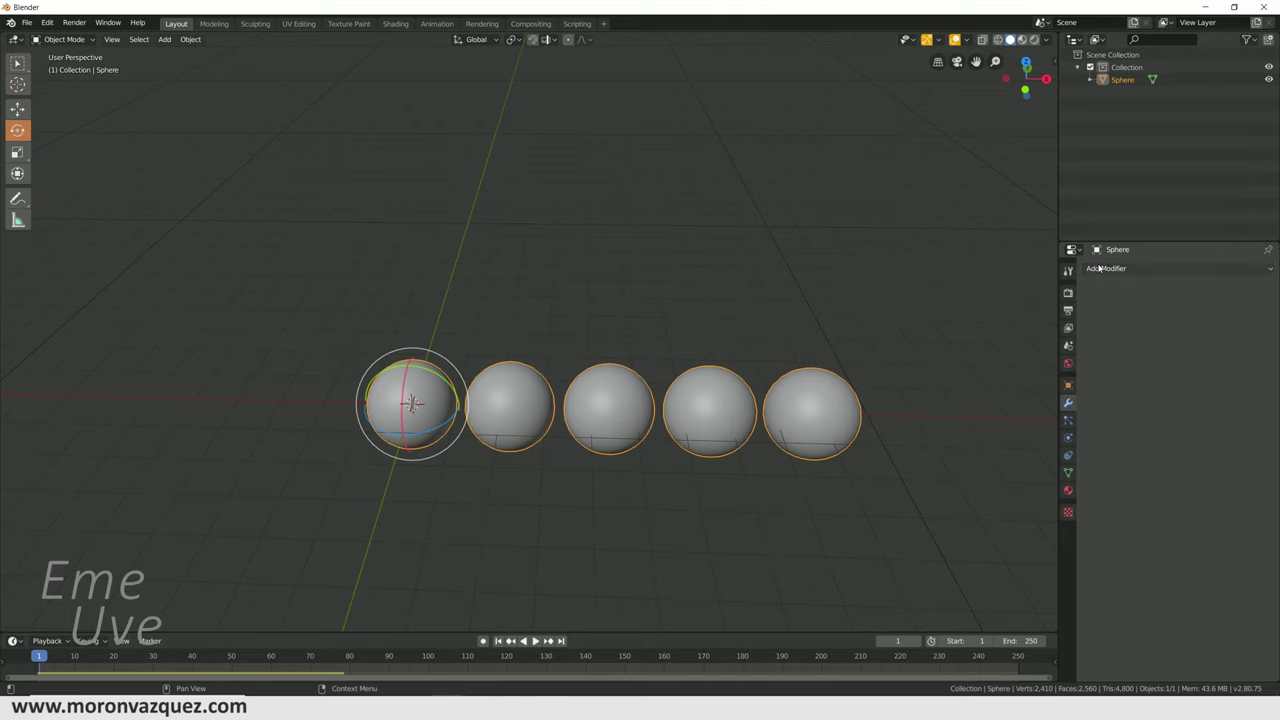
{"action": "left_click", "coordinate": [1100, 268]}
{"action": "left_click", "coordinate": [1038, 297]}
{"action": "type", "text": "0"}
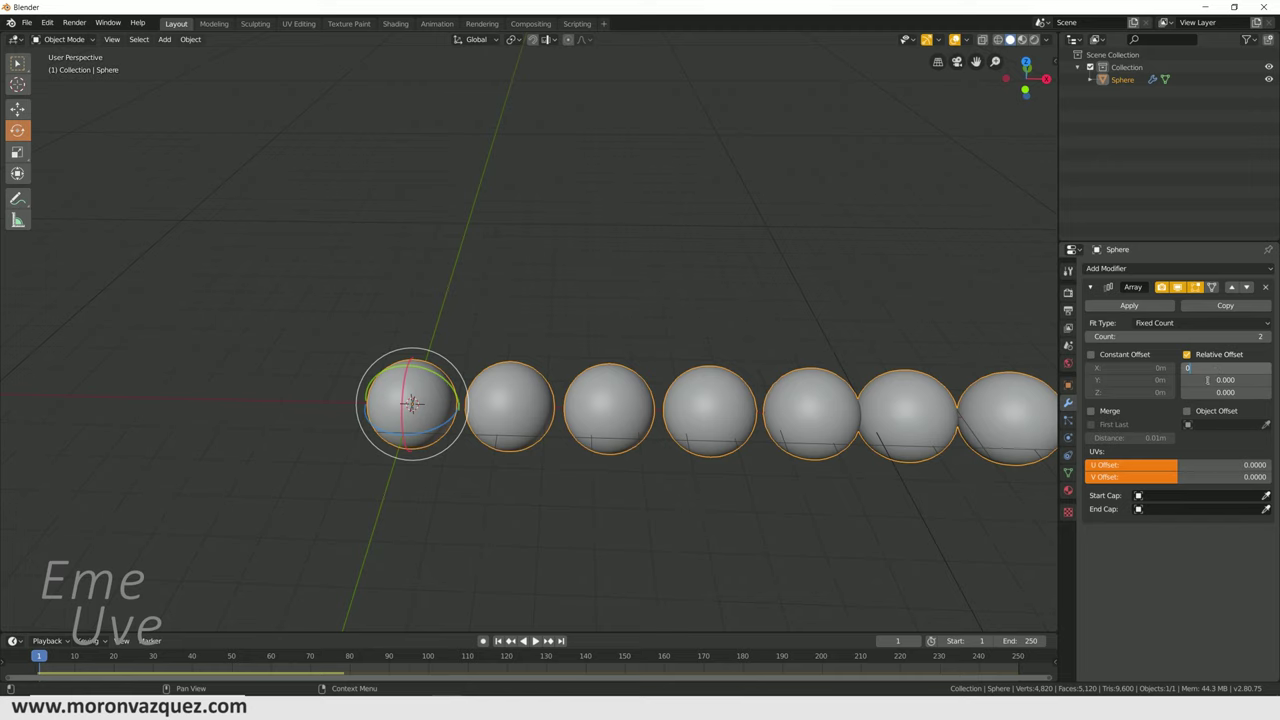
- Offset the new array to Y 1.1 and raise its count to five rows
{"action": "key", "text": "Return"}
{"action": "mouse_move", "coordinate": [860, 290]}
{"action": "middle_mouse_down"}
{"action": "mouse_move", "coordinate": [838, 313]}
{"action": "mouse_move", "coordinate": [852, 306]}
{"action": "middle_mouse_up"}
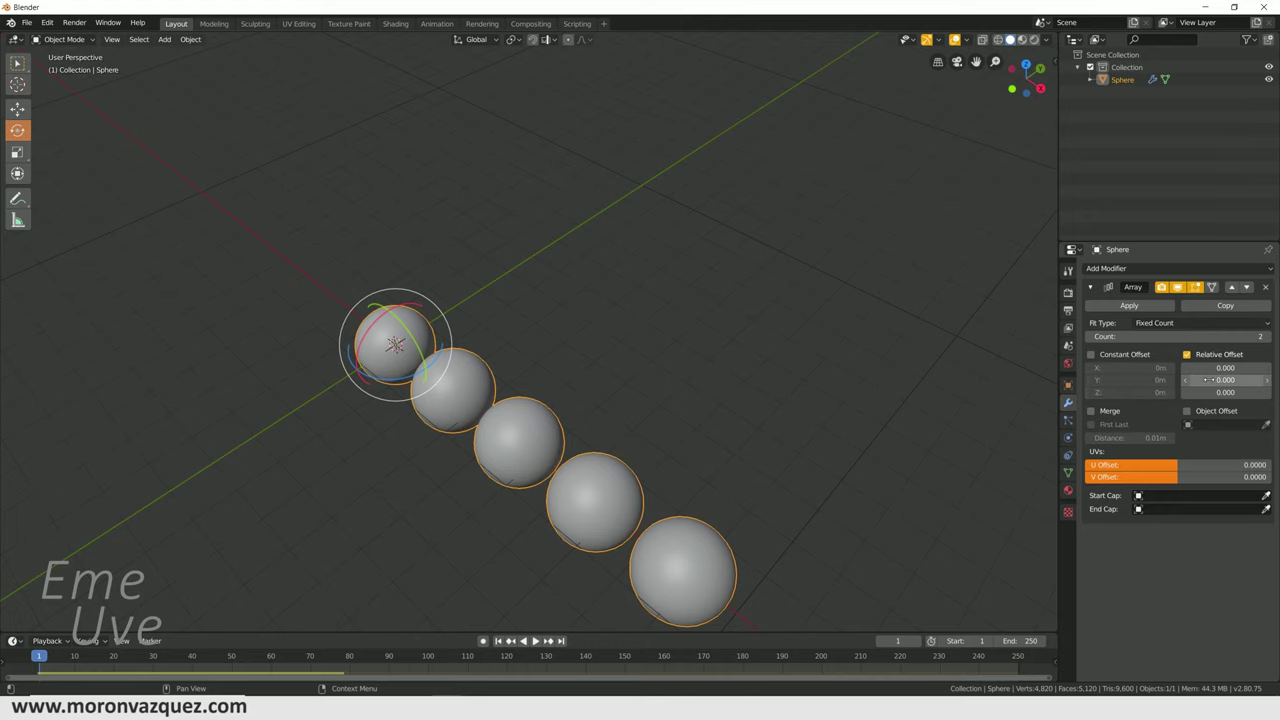
{"action": "left_click_drag", "start_coordinate": [1190, 380], "coordinate": [1208, 380]}
{"action": "middle_click_drag", "start_coordinate": [940, 365], "coordinate": [910, 375]}
{"action": "mouse_move", "coordinate": [1180, 336]}
{"action": "left_mouse_down"}
{"action": "mouse_move", "coordinate": [1226, 336]}
{"action": "mouse_move", "coordinate": [1205, 336]}
{"action": "left_mouse_up"}
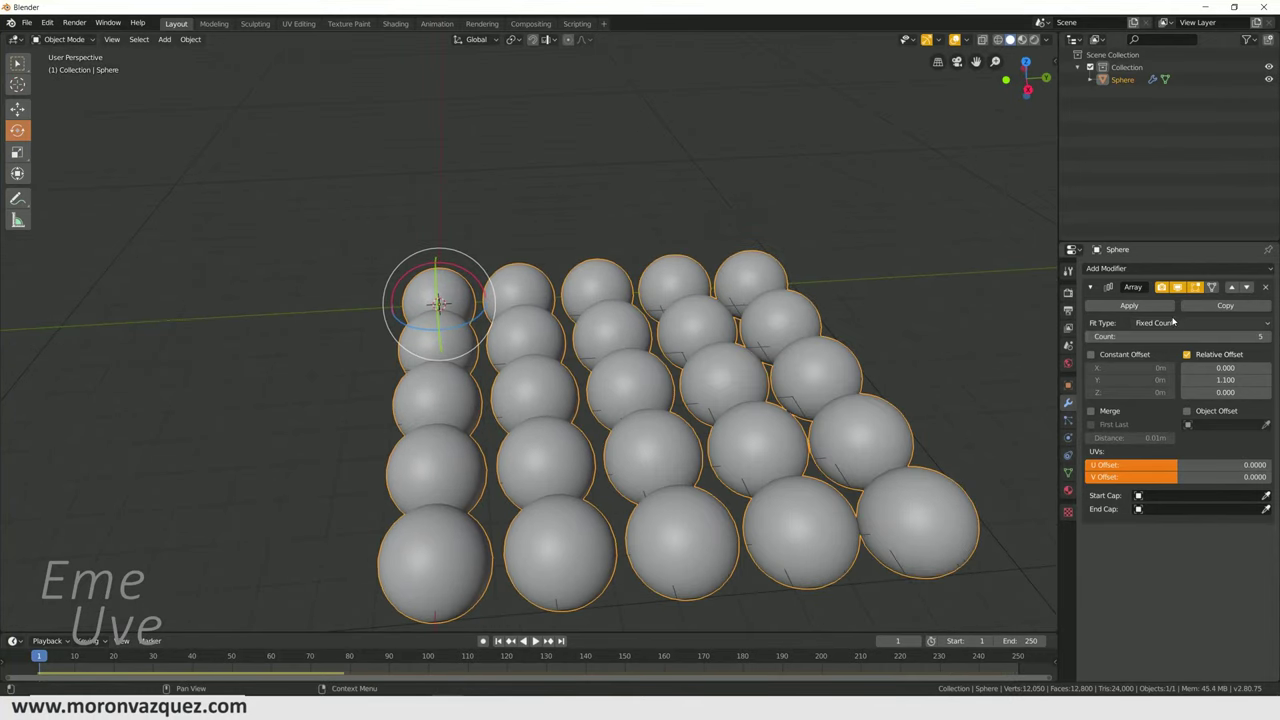
- Apply the second Array to bake the 5×5 sphere grid, then inspect it
{"action": "left_click", "coordinate": [1157, 312]}
{"action": "middle_click_drag", "start_coordinate": [907, 329], "coordinate": [945, 347]}
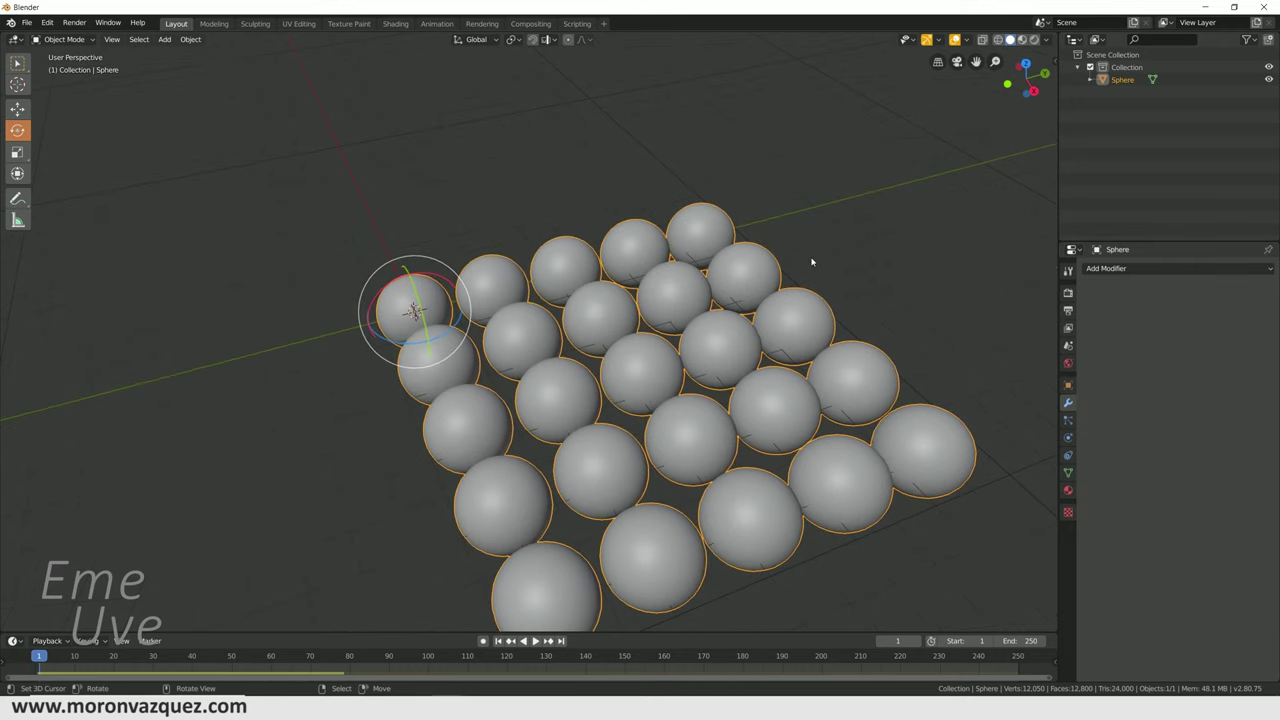
{"action": "middle_click_drag", "start_coordinate": [811, 262], "coordinate": [822, 282]}
{"action": "mouse_move", "coordinate": [765, 403]}
{"action": "middle_mouse_down"}
{"action": "mouse_move", "coordinate": [791, 371]}
{"action": "mouse_move", "coordinate": [725, 397]}
{"action": "mouse_move", "coordinate": [730, 371]}
{"action": "middle_mouse_up"}
{"action": "mouse_move", "coordinate": [733, 292]}
{"action": "middle_mouse_down"}
{"action": "mouse_move", "coordinate": [686, 346]}
{"action": "mouse_move", "coordinate": [701, 340]}
{"action": "middle_mouse_up"}
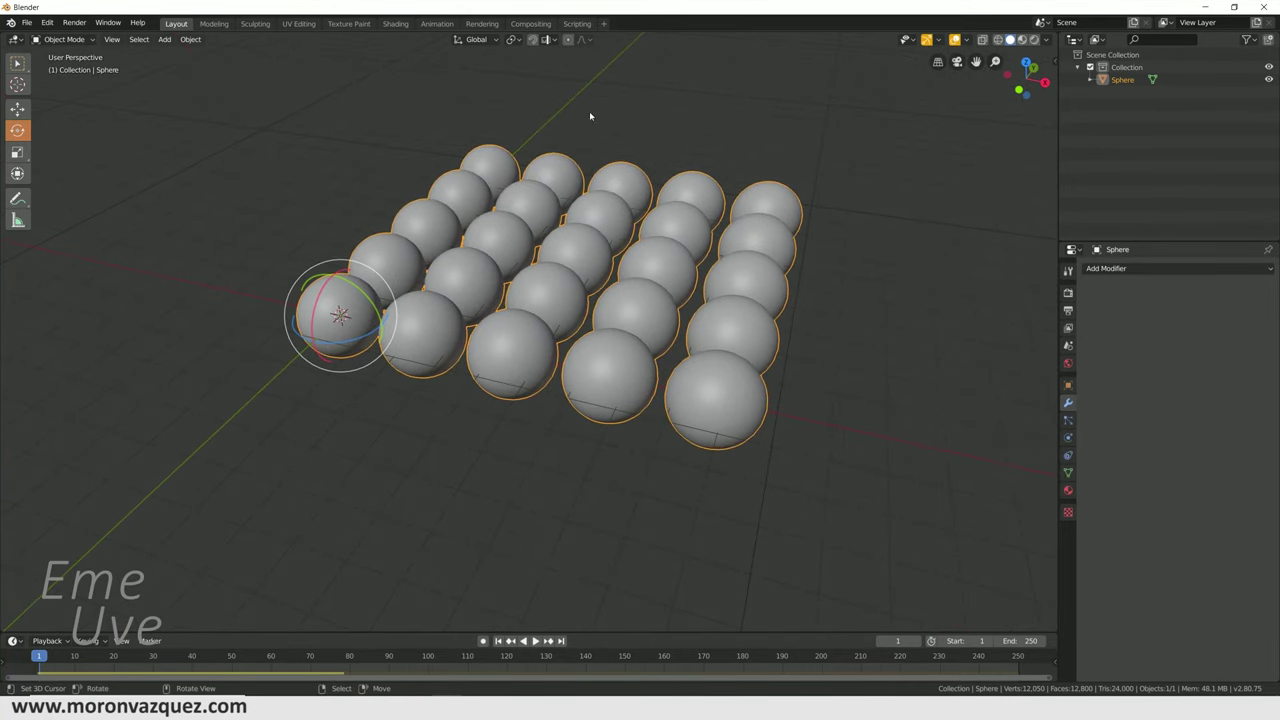
{"action": "middle_click_drag", "start_coordinate": [590, 116], "coordinate": [634, 208]}
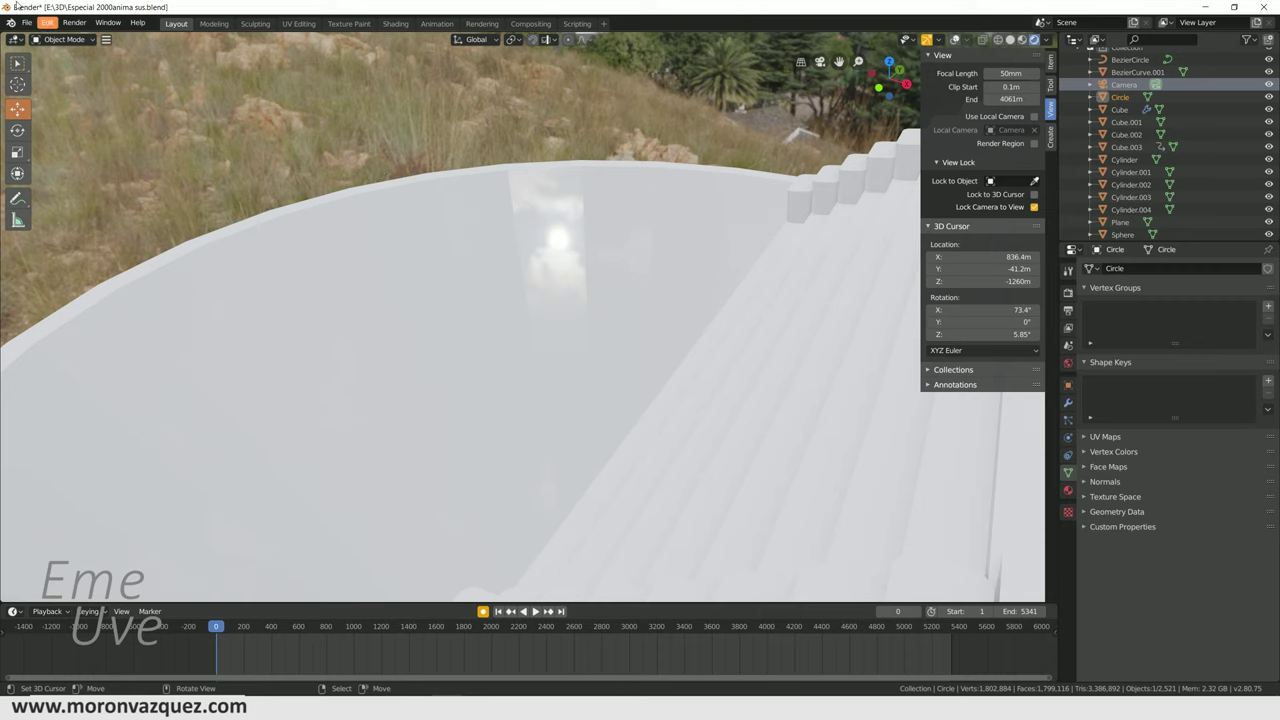
- Toggle the Cylinder's visibility to reveal and compare the bead column inside the tower
{"action": "mouse_move", "coordinate": [628, 263]}
{"action": "middle_mouse_down"}
{"action": "mouse_move", "coordinate": [595, 402]}
{"action": "mouse_move", "coordinate": [524, 267]}
{"action": "middle_mouse_up"}
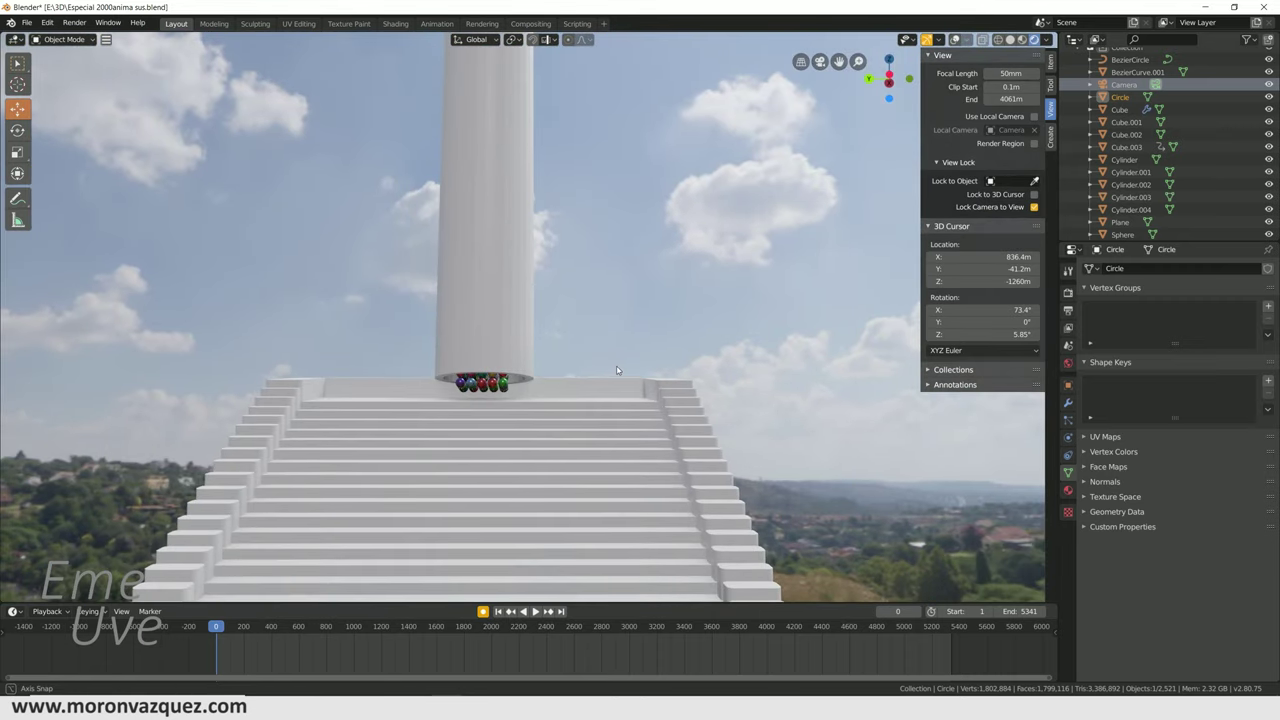
{"action": "left_click", "coordinate": [502, 254]}
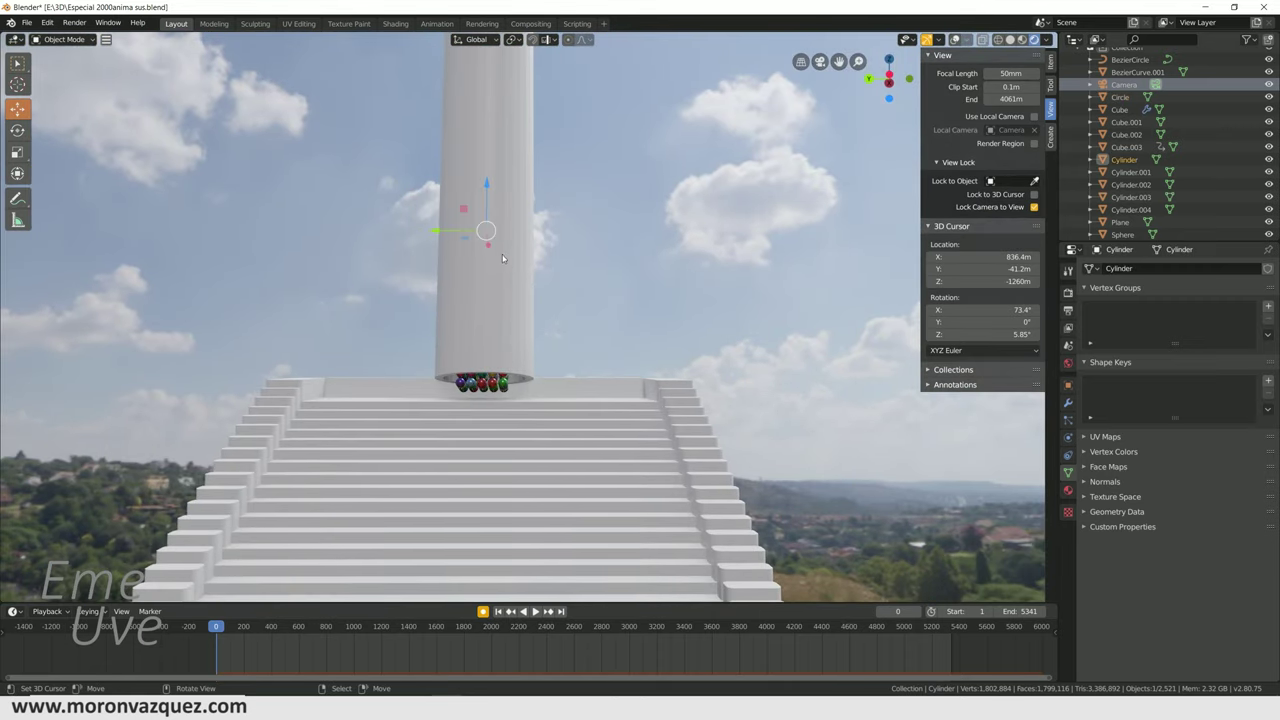
{"action": "left_click", "coordinate": [1268, 160]}
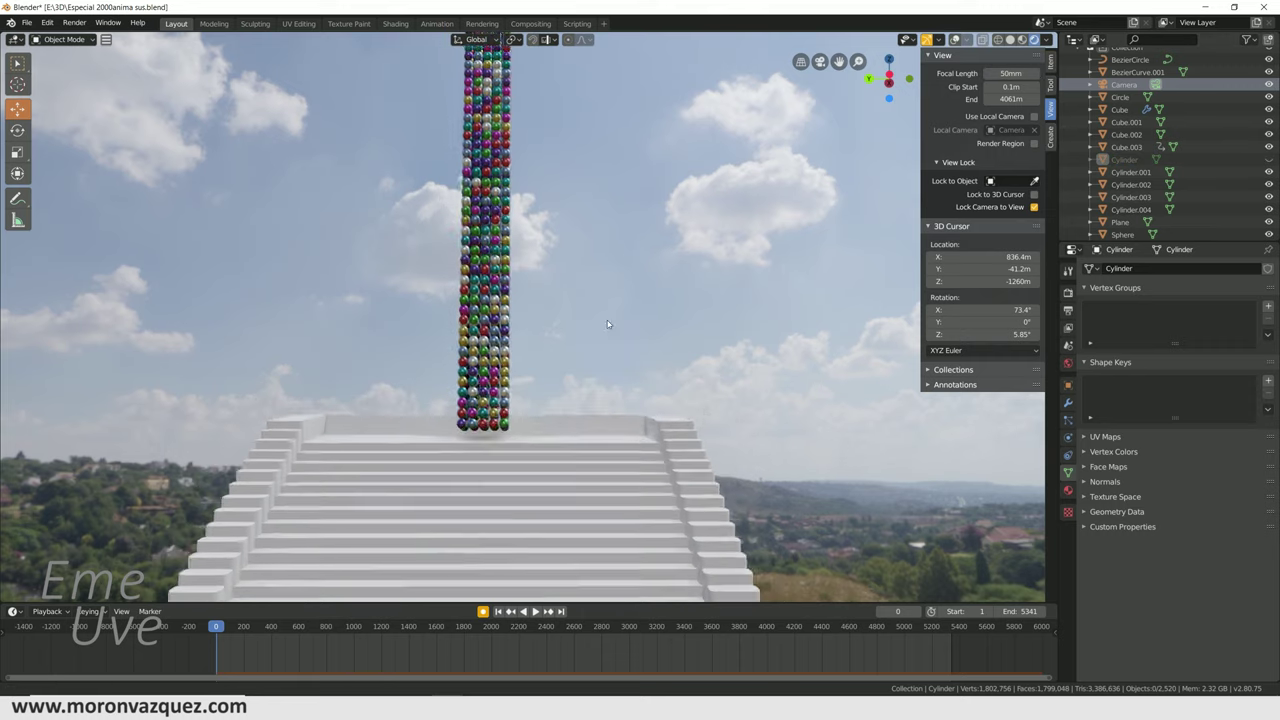
{"action": "scroll", "coordinate": [523, 472], "scroll_direction": "down", "scroll_amount": 6}
{"action": "mouse_move", "coordinate": [523, 472]}
{"action": "middle_mouse_down", "text": "shift"}
{"action": "mouse_move", "coordinate": [562, 310]}
{"action": "mouse_move", "coordinate": [837, 232]}
{"action": "middle_mouse_up", "text": "shift"}
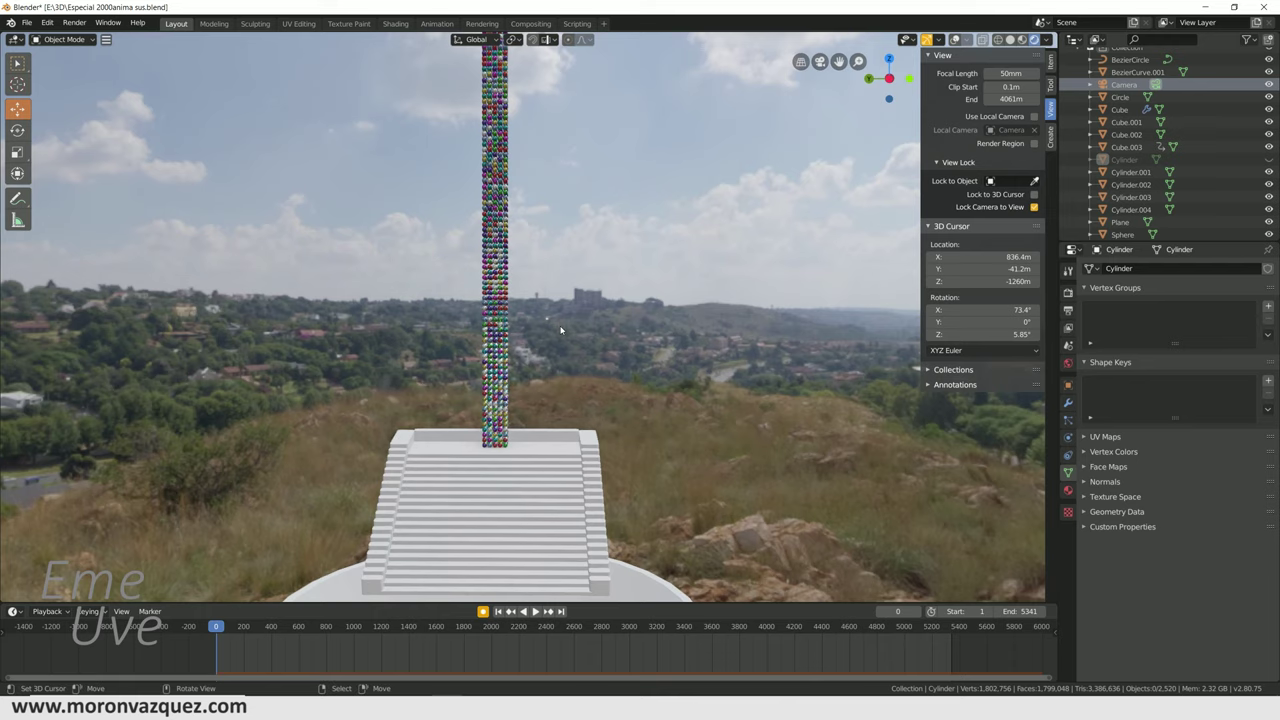
{"action": "scroll", "coordinate": [837, 232], "scroll_direction": "up", "scroll_amount": 4}
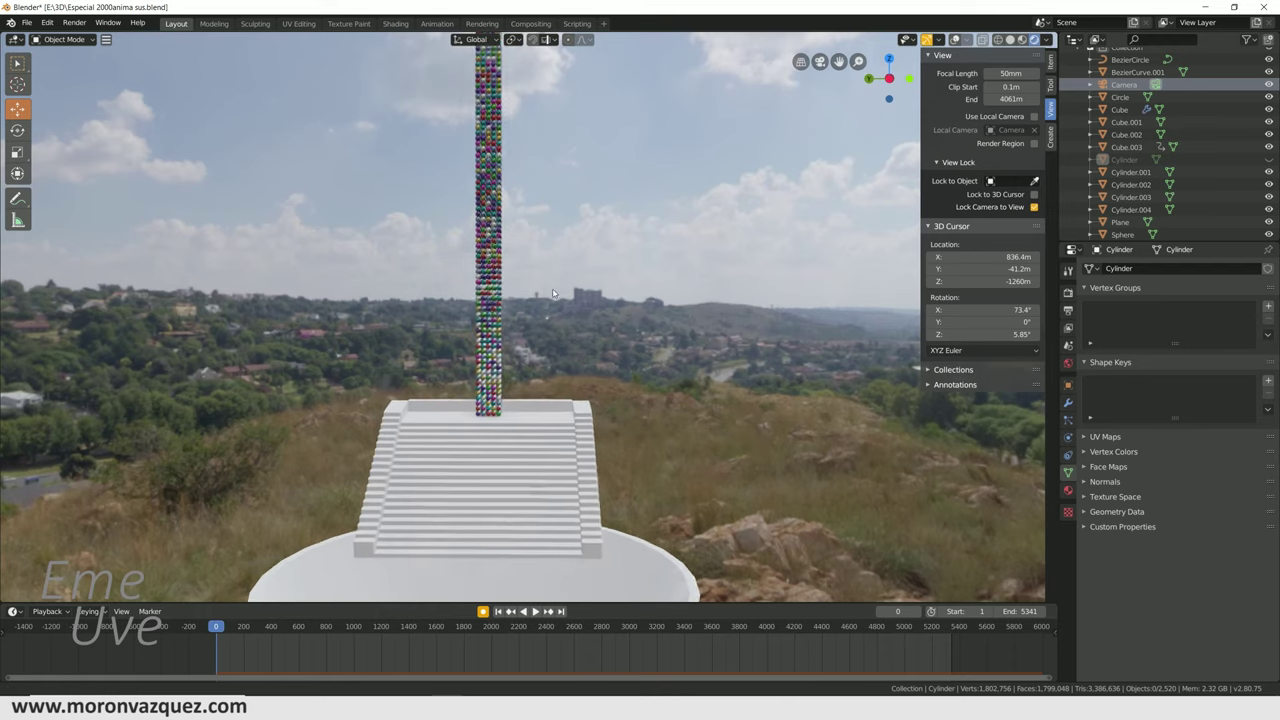
{"action": "left_click", "coordinate": [1269, 160]}
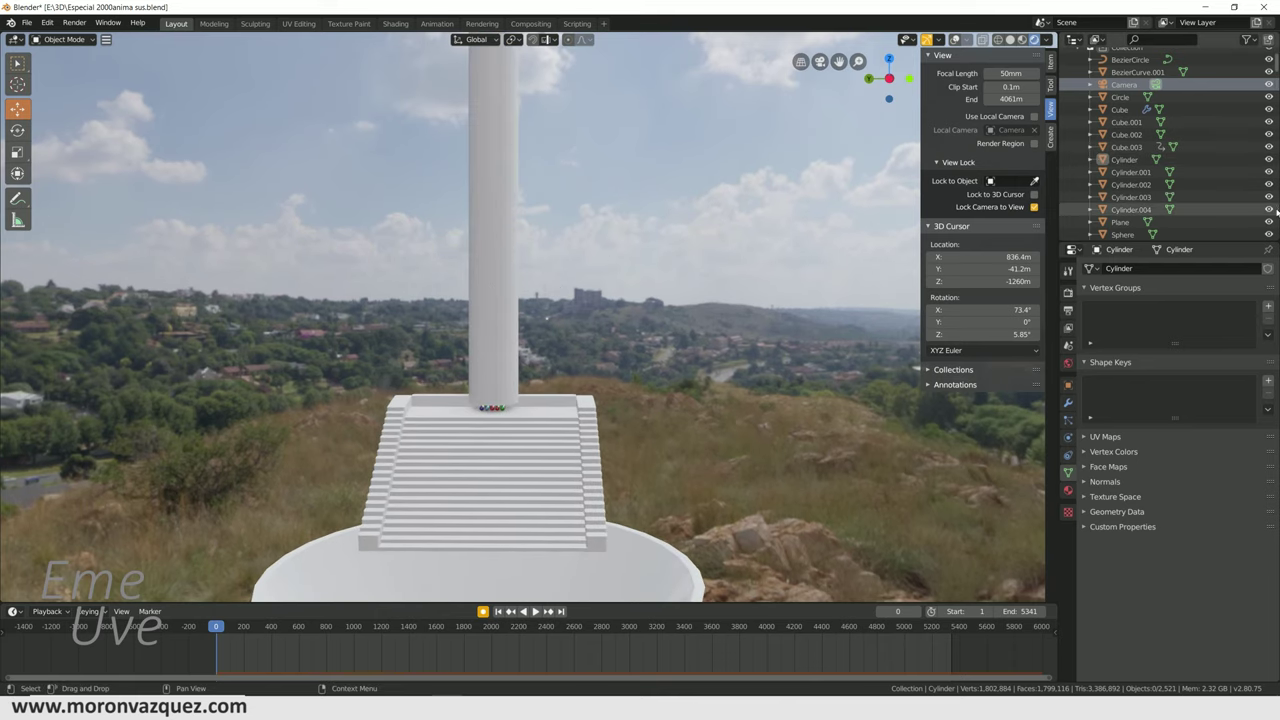
{"action": "left_click", "coordinate": [1269, 160]}
{"action": "middle_click_drag", "start_coordinate": [600, 470], "coordinate": [523, 248]}
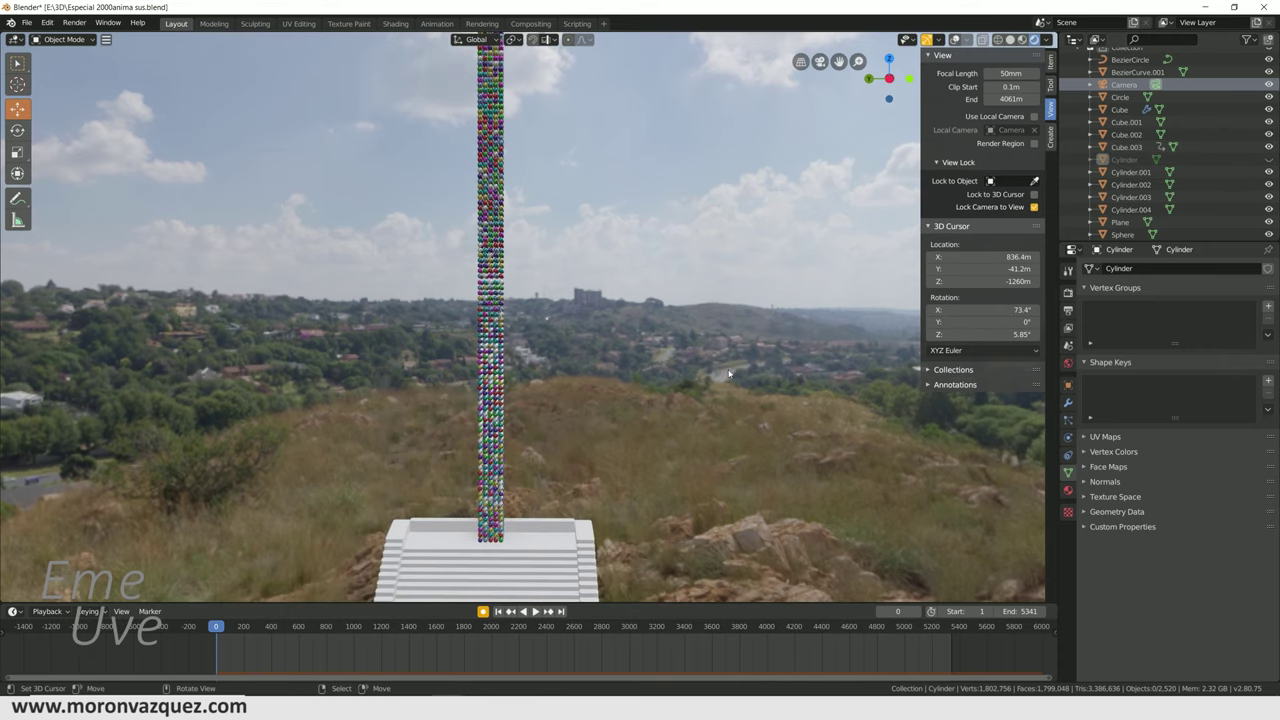
{"action": "left_click", "coordinate": [1269, 160]}
{"action": "middle_click_drag", "start_coordinate": [560, 160], "coordinate": [563, 261]}
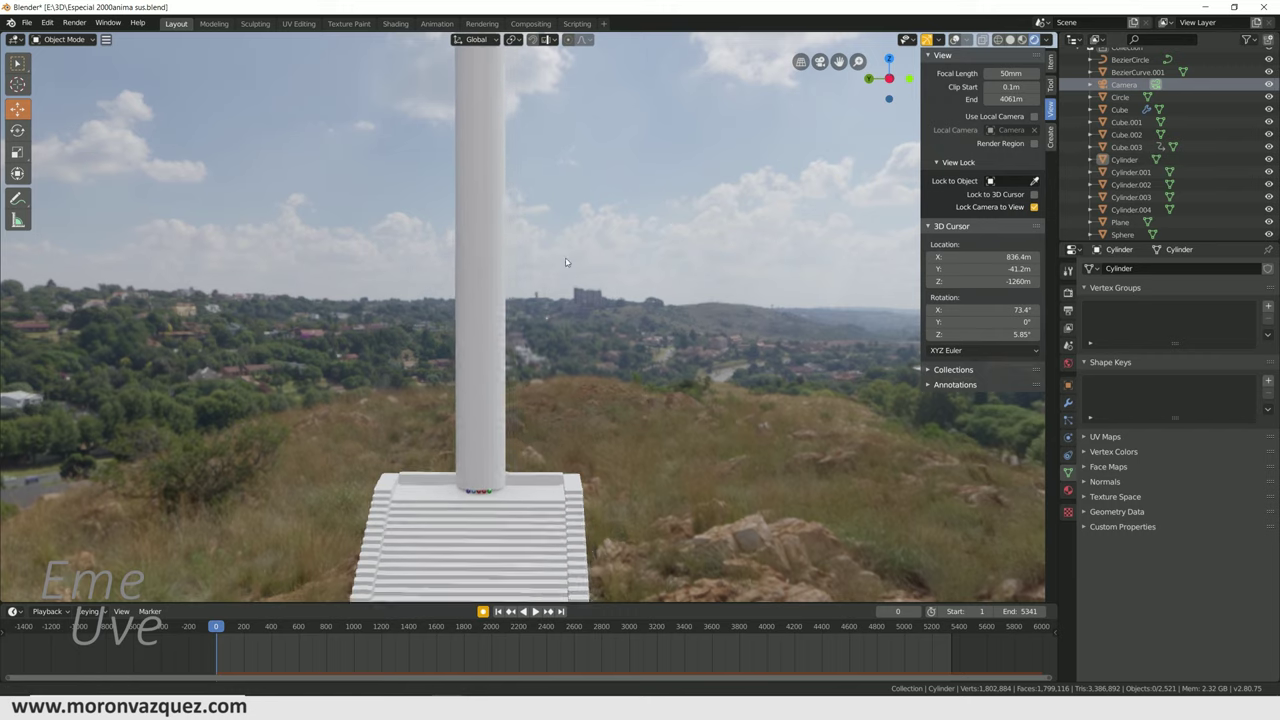
- Play the beads tumbling down the stairs, rewind to frame 1, and hide the Cylinder
{"action": "key", "text": "space"}
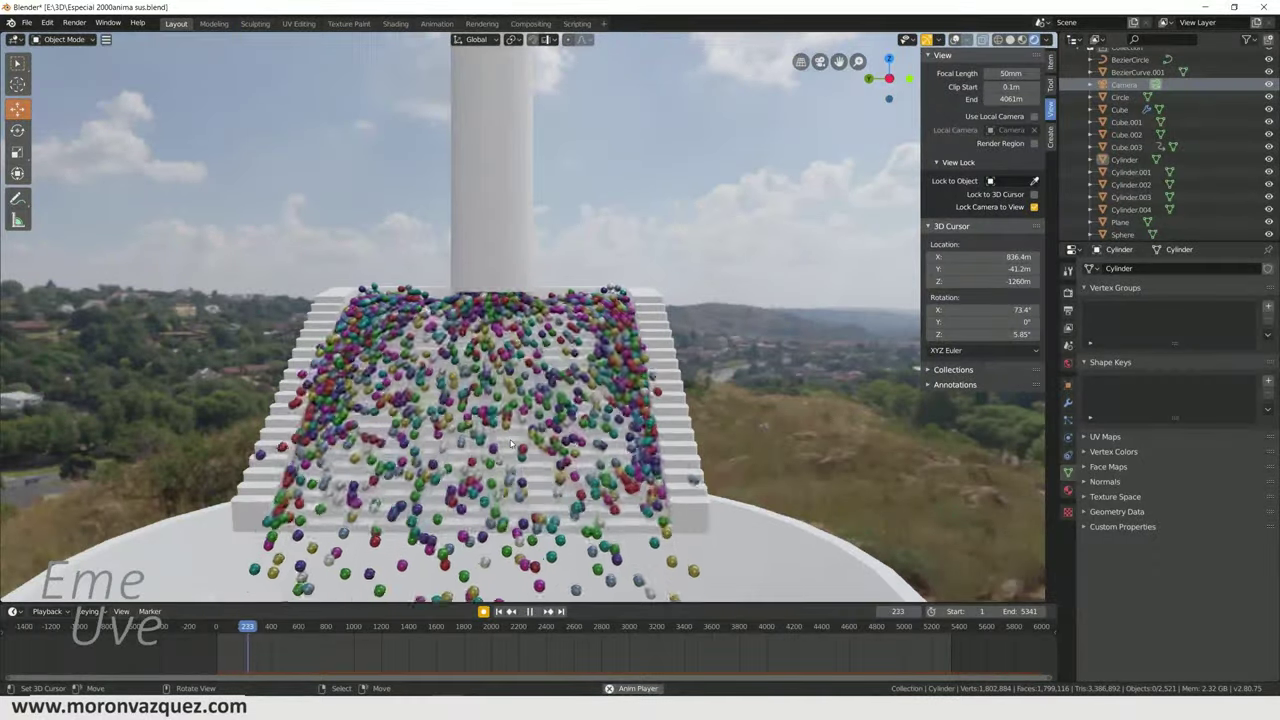
{"action": "mouse_move", "coordinate": [510, 443]}
{"action": "middle_mouse_down"}
{"action": "mouse_move", "coordinate": [521, 480]}
{"action": "mouse_move", "coordinate": [441, 257]}
{"action": "mouse_move", "coordinate": [466, 343]}
{"action": "middle_mouse_up"}
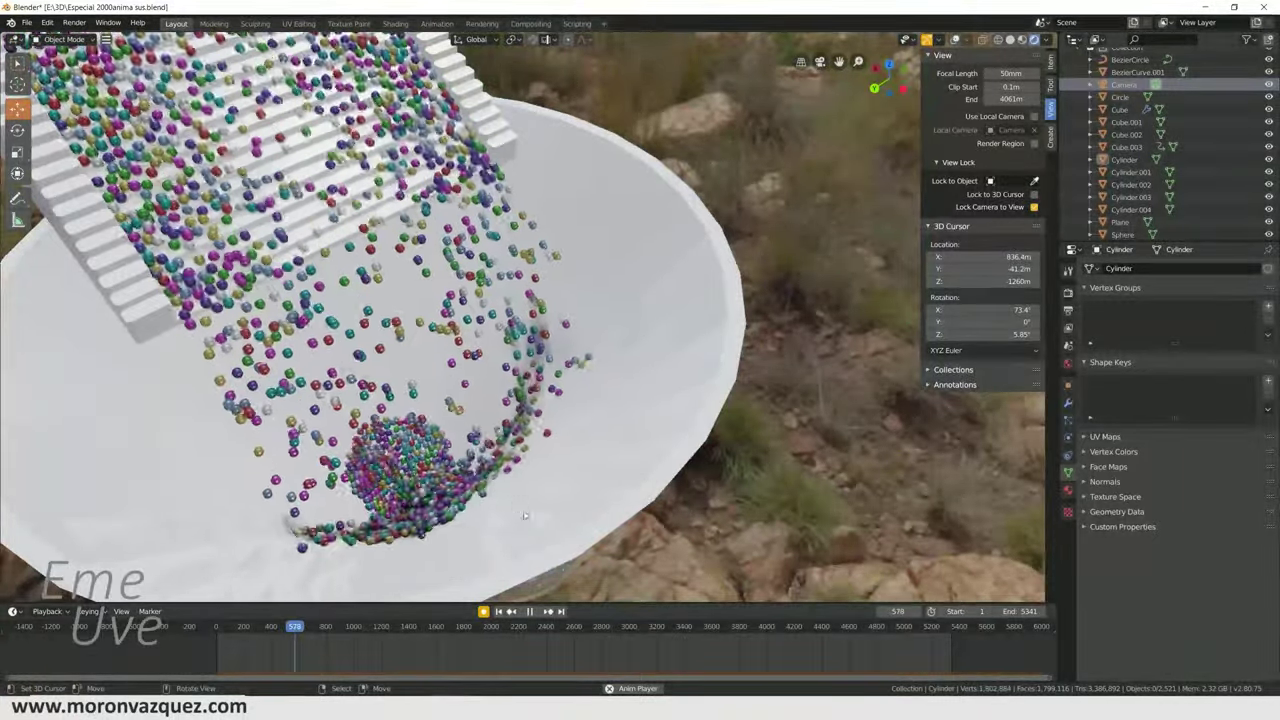
{"action": "left_click", "coordinate": [537, 611]}
{"action": "left_click", "coordinate": [498, 611]}
{"action": "mouse_move", "coordinate": [541, 417]}
{"action": "middle_mouse_down"}
{"action": "mouse_move", "coordinate": [477, 340]}
{"action": "mouse_move", "coordinate": [480, 400]}
{"action": "middle_mouse_up"}
{"action": "left_click", "coordinate": [1268, 159]}
{"action": "middle_click_drag", "start_coordinate": [505, 200], "coordinate": [505, 241]}
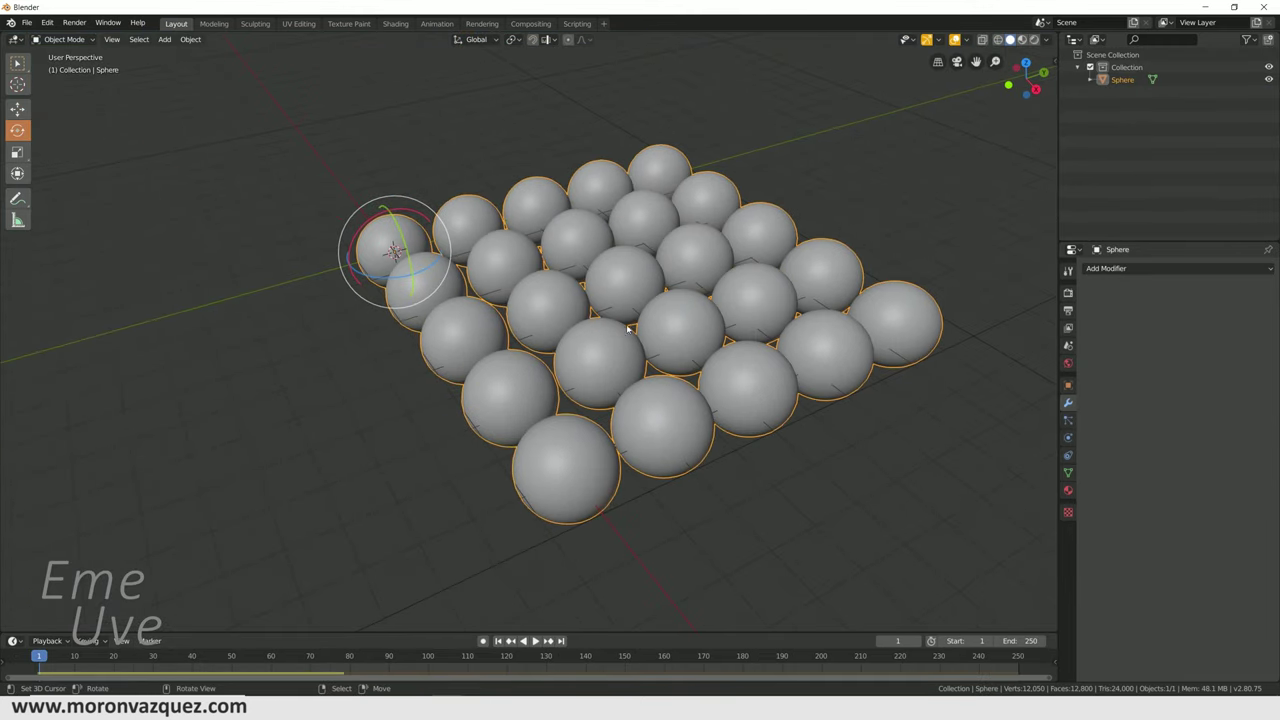
- Add another Array modifier with relative offset X 0, Z 1.1 and count 5 to stack five layers
{"action": "mouse_move", "coordinate": [628, 328]}
{"action": "middle_mouse_down", "text": "shift"}
{"action": "mouse_move", "coordinate": [491, 329]}
{"action": "mouse_move", "coordinate": [520, 310]}
{"action": "middle_mouse_up", "text": "shift"}
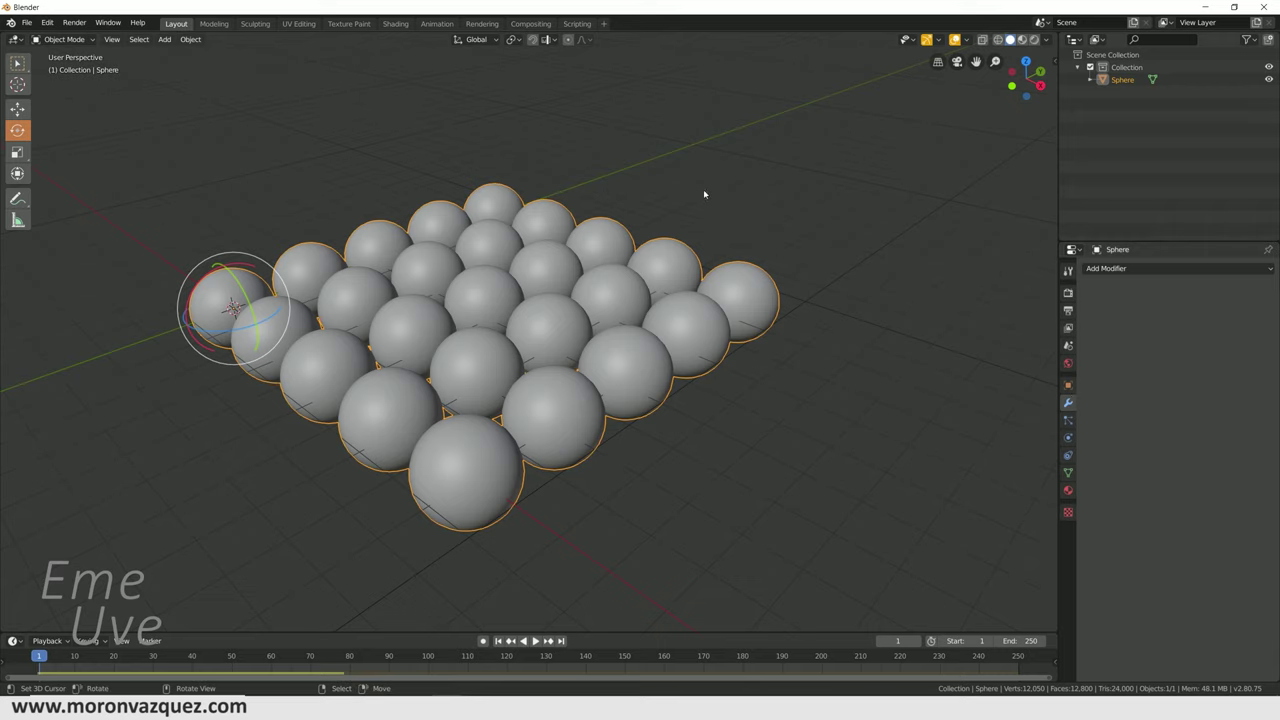
{"action": "left_click", "coordinate": [1104, 269]}
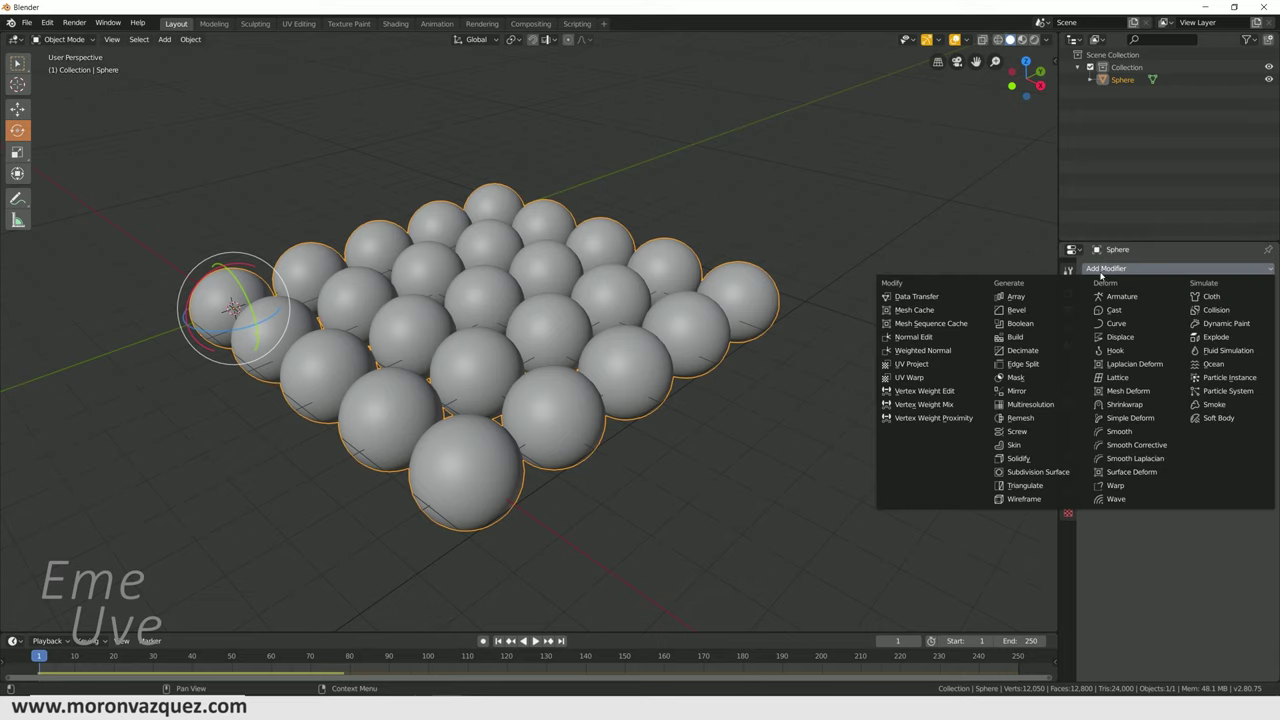
{"action": "left_click", "coordinate": [1016, 296]}
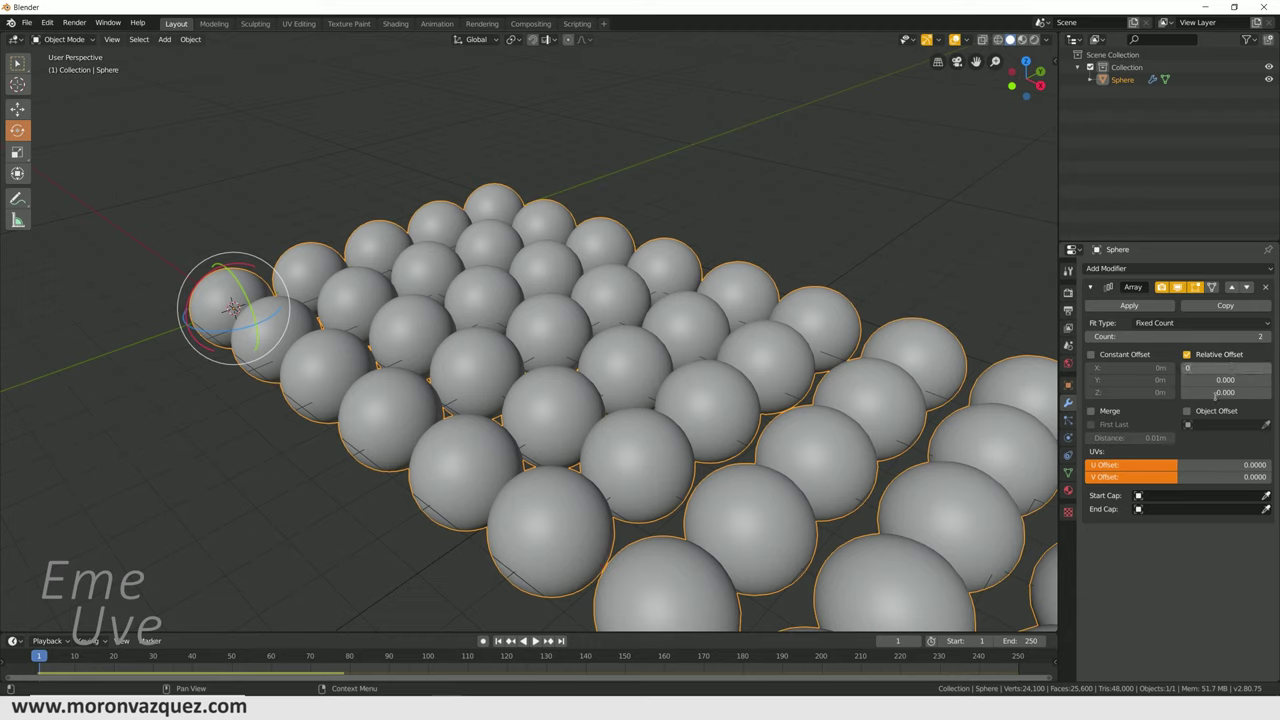
{"action": "key", "text": "Return"}
{"action": "mouse_move", "coordinate": [1215, 393]}
{"action": "left_mouse_down"}
{"action": "mouse_move", "coordinate": [1260, 393]}
{"action": "mouse_move", "coordinate": [1230, 393]}
{"action": "left_mouse_up"}
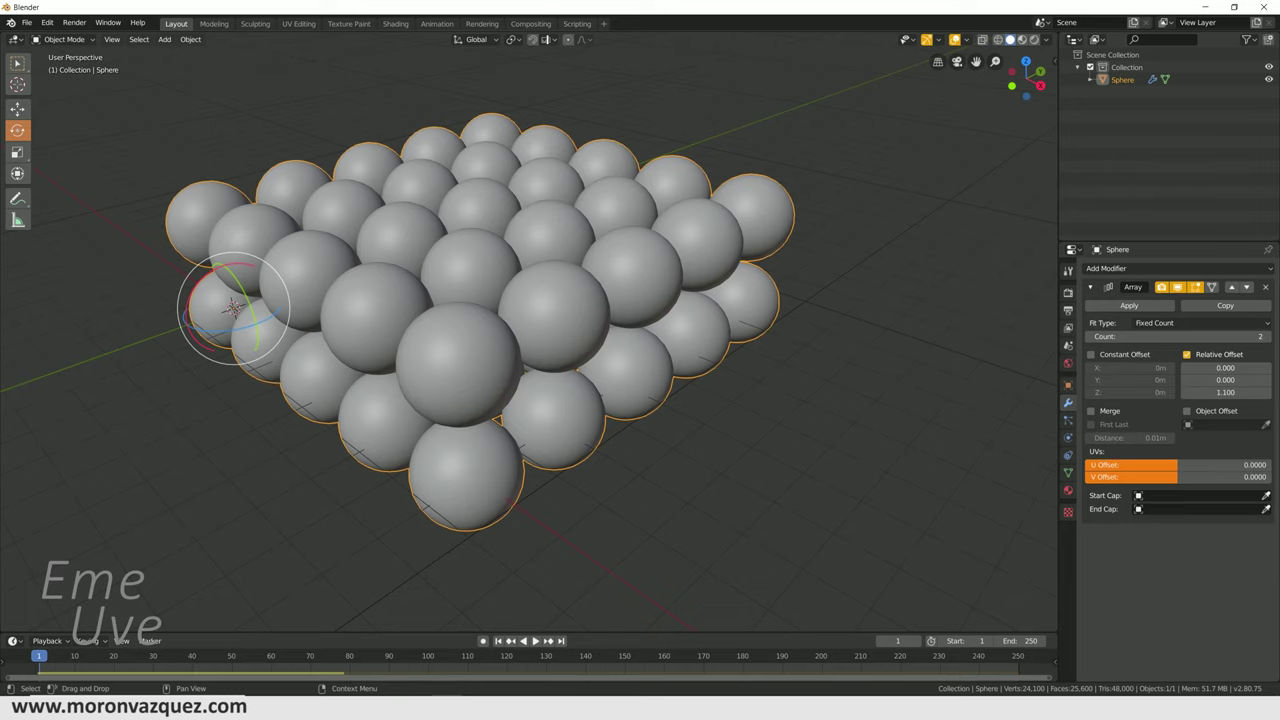
{"action": "left_click", "coordinate": [1269, 338]}
{"action": "left_click", "coordinate": [1269, 338]}
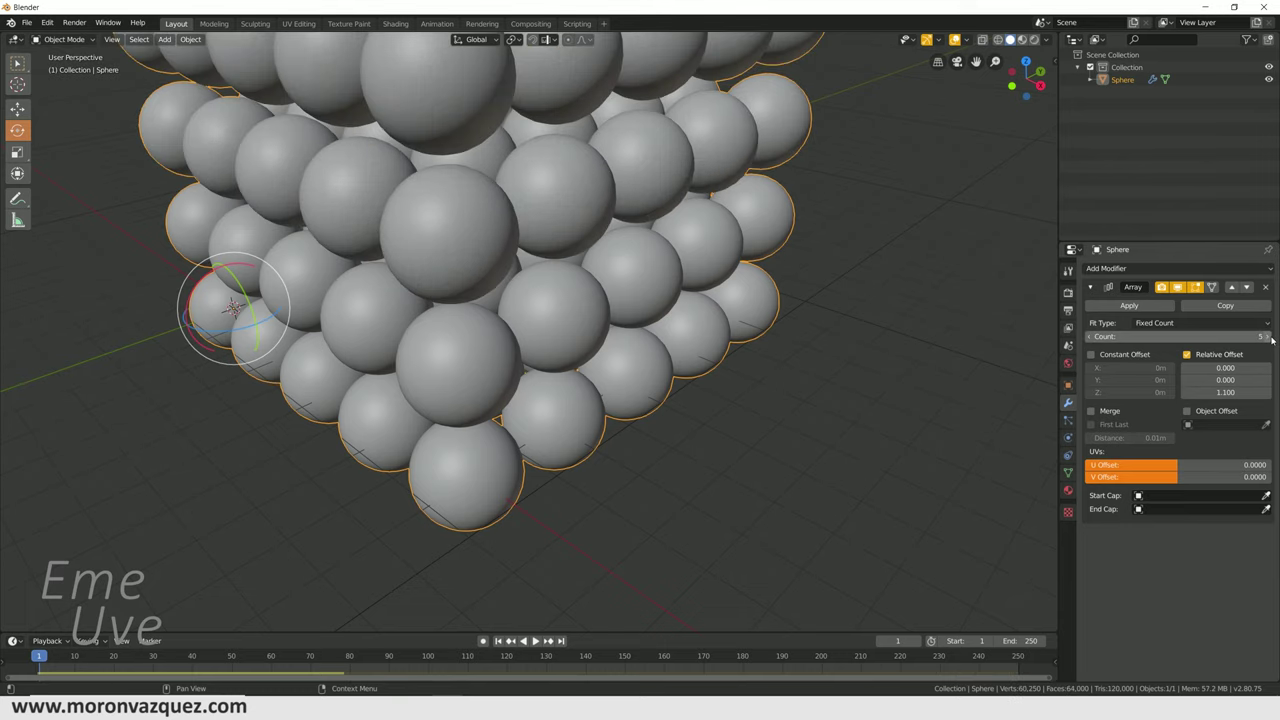
{"action": "scroll", "coordinate": [698, 238], "scroll_direction": "down", "scroll_amount": 4}
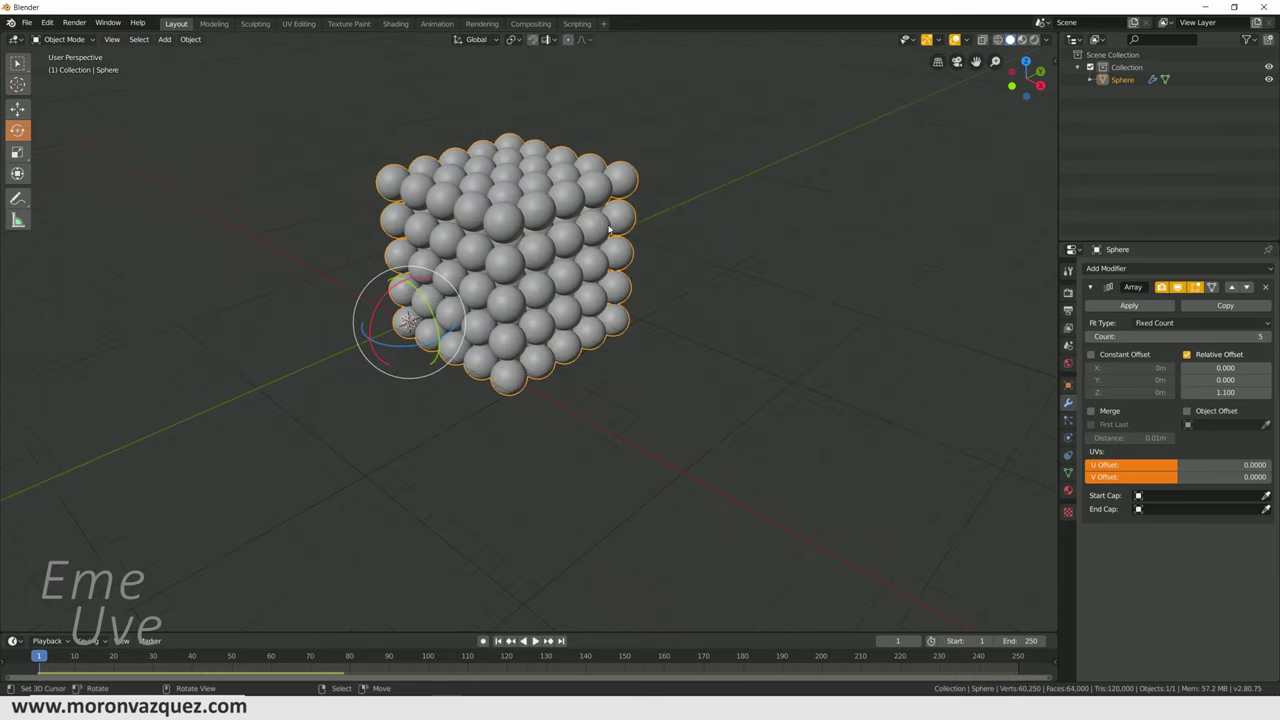
{"action": "mouse_move", "coordinate": [698, 240]}
{"action": "middle_mouse_down"}
{"action": "mouse_move", "coordinate": [714, 271]}
{"action": "mouse_move", "coordinate": [771, 263]}
{"action": "mouse_move", "coordinate": [703, 262]}
{"action": "mouse_move", "coordinate": [720, 280]}
{"action": "mouse_move", "coordinate": [657, 263]}
{"action": "mouse_move", "coordinate": [688, 266]}
{"action": "middle_mouse_up"}
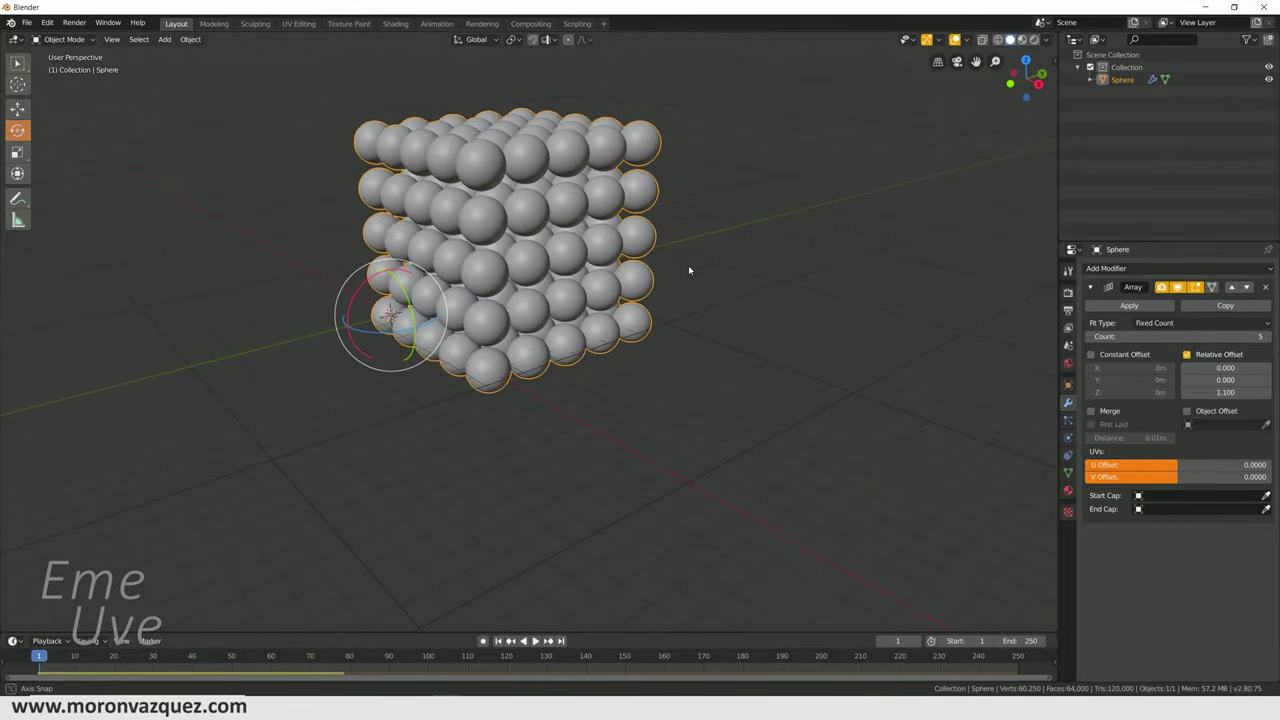
- Apply the Array modifier so the 5×5×5 sphere cube becomes permanent mesh
{"action": "left_click", "coordinate": [1142, 307]}
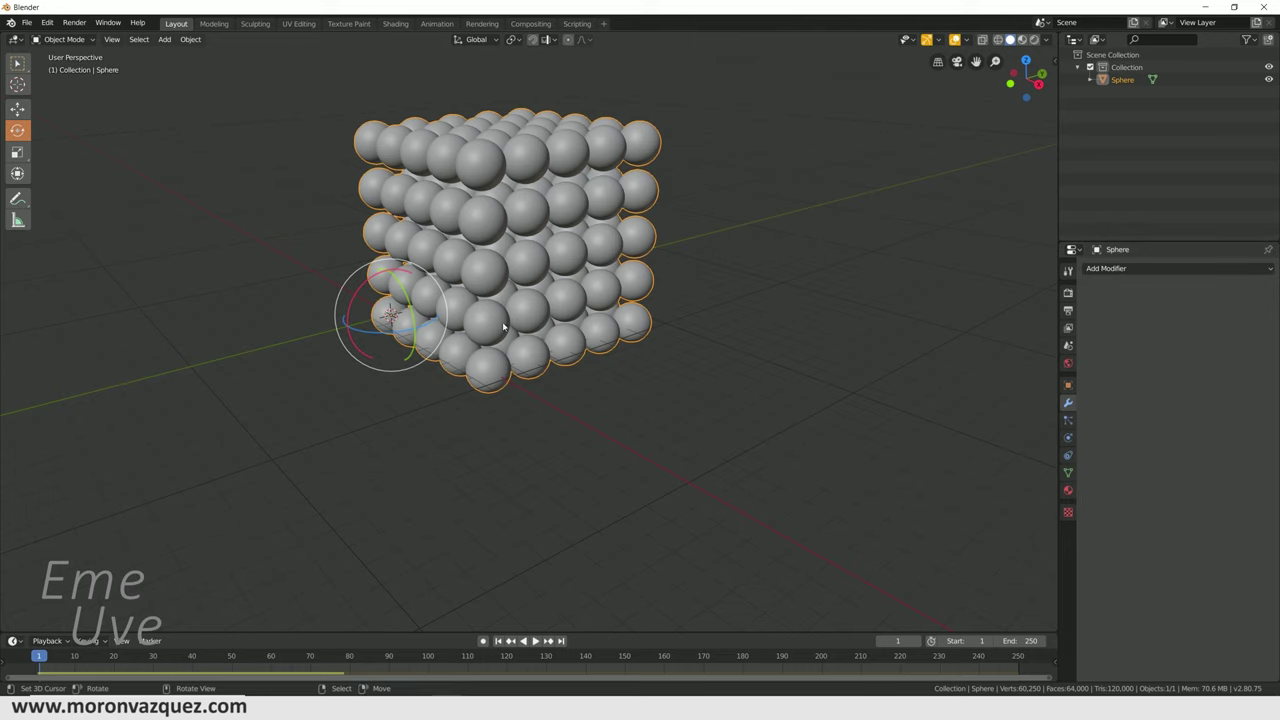
{"action": "mouse_move", "coordinate": [428, 222]}
{"action": "middle_mouse_down"}
{"action": "mouse_move", "coordinate": [528, 222]}
{"action": "mouse_move", "coordinate": [507, 352]}
{"action": "middle_mouse_up"}
{"action": "key", "text": "shift+a"}
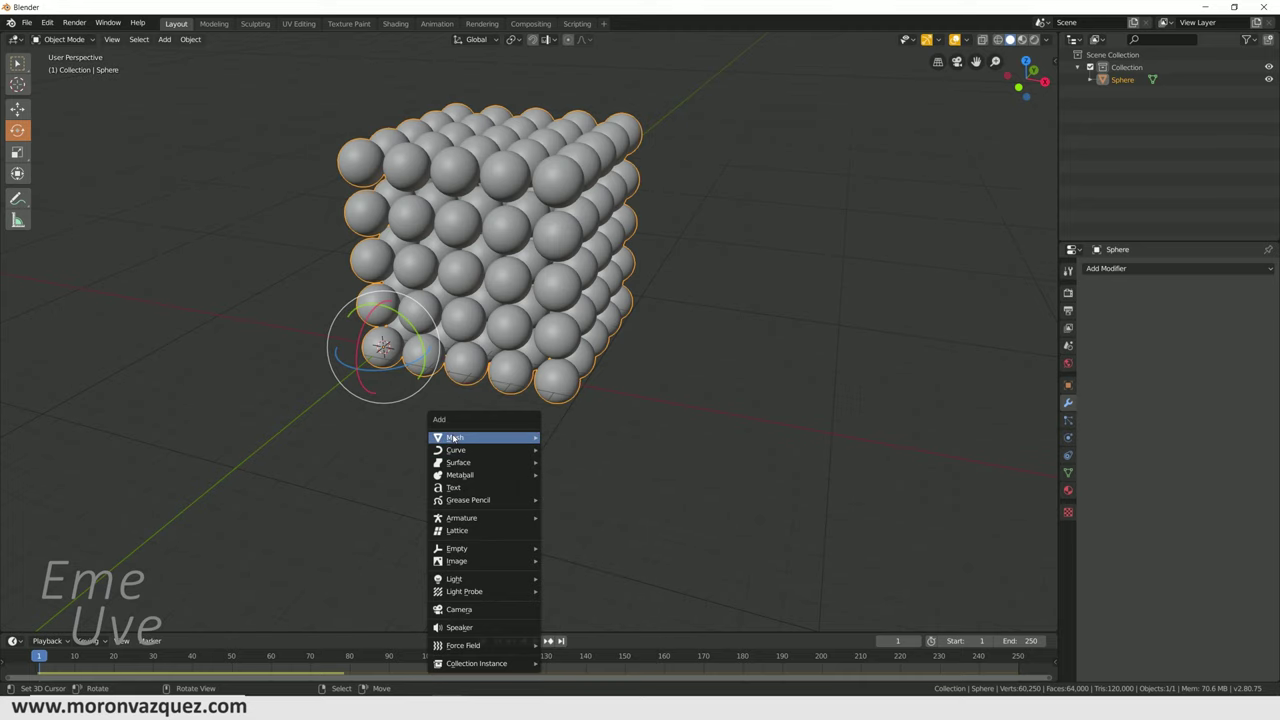
- Add a Plane, scale it up into a large floor and move it down beneath the sphere cube
{"action": "left_click", "coordinate": [566, 437]}
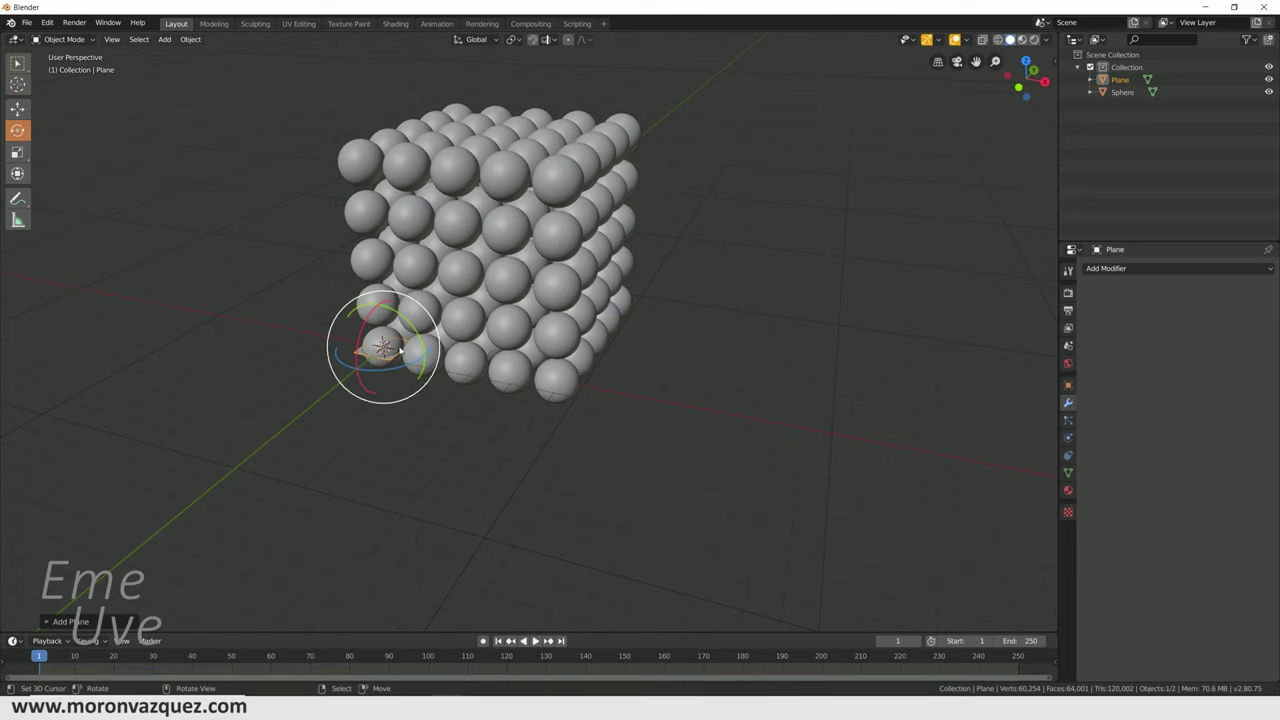
{"action": "key", "text": "s"}
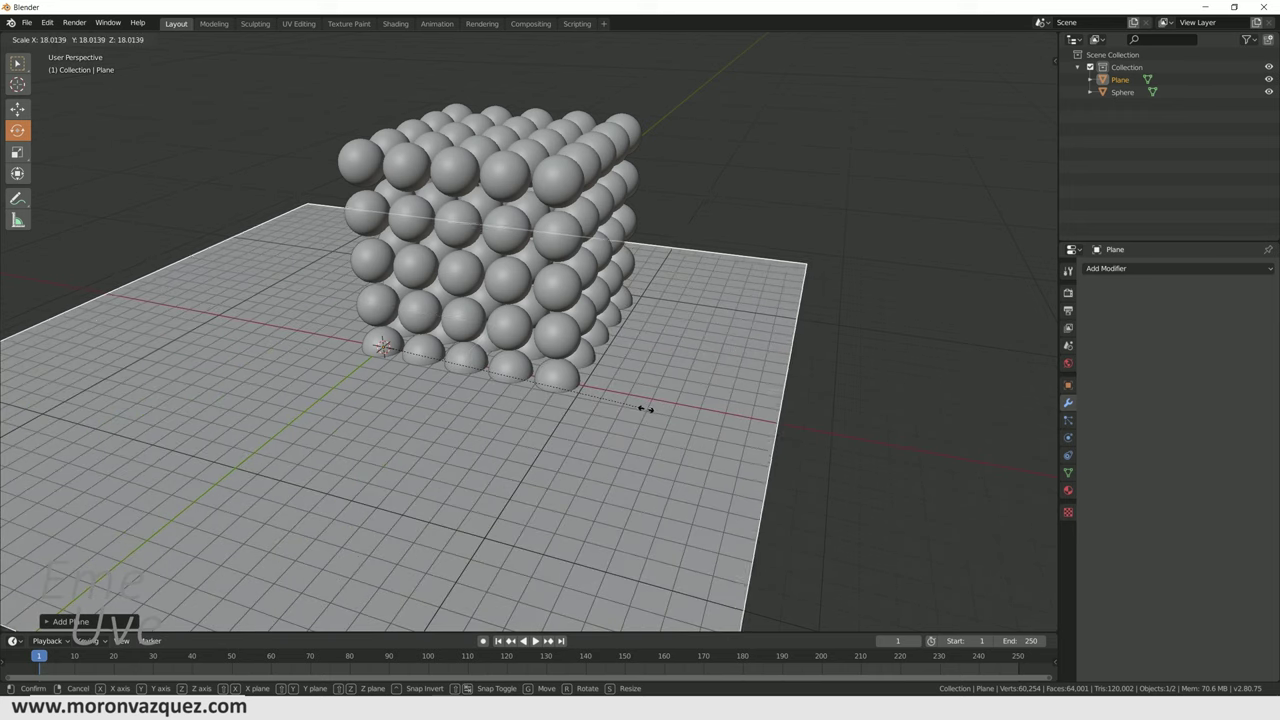
{"action": "left_click", "coordinate": [666, 414]}
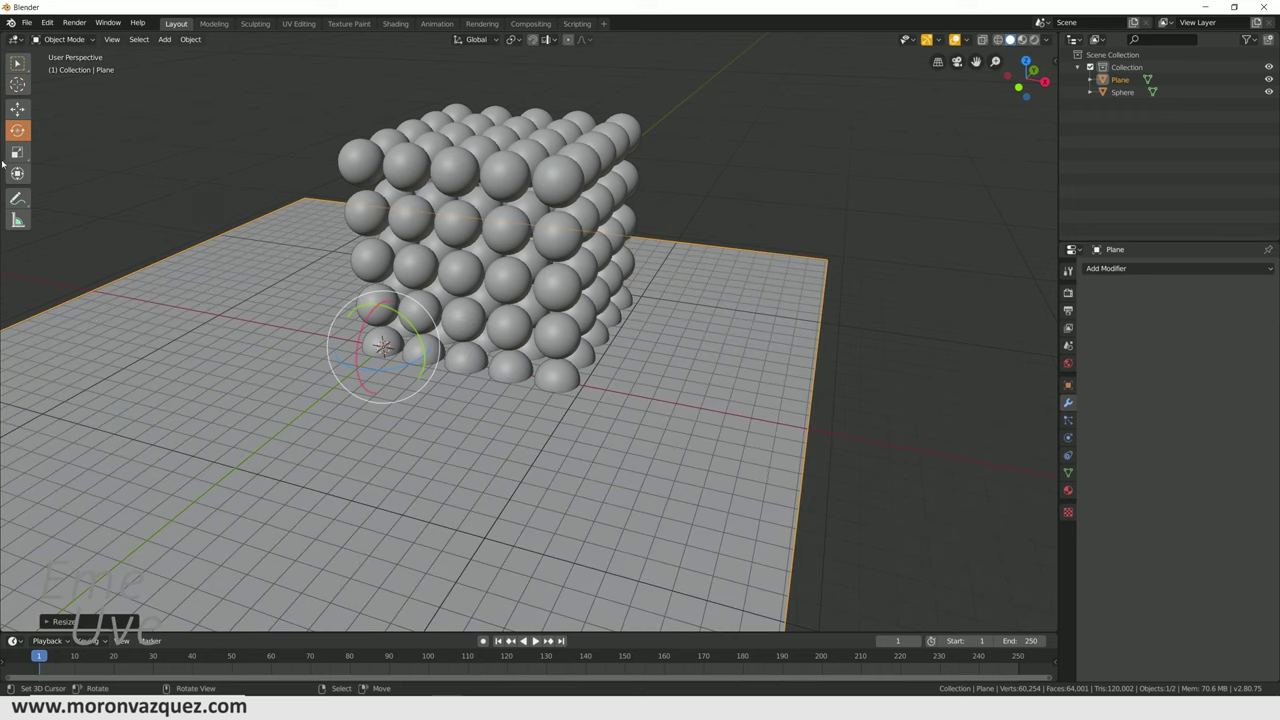
{"action": "left_click", "coordinate": [17, 108]}
{"action": "left_click_drag", "start_coordinate": [388, 316], "coordinate": [381, 320]}
{"action": "left_click_drag", "start_coordinate": [456, 368], "coordinate": [497, 280]}
{"action": "middle_click_drag", "start_coordinate": [497, 280], "coordinate": [552, 284]}
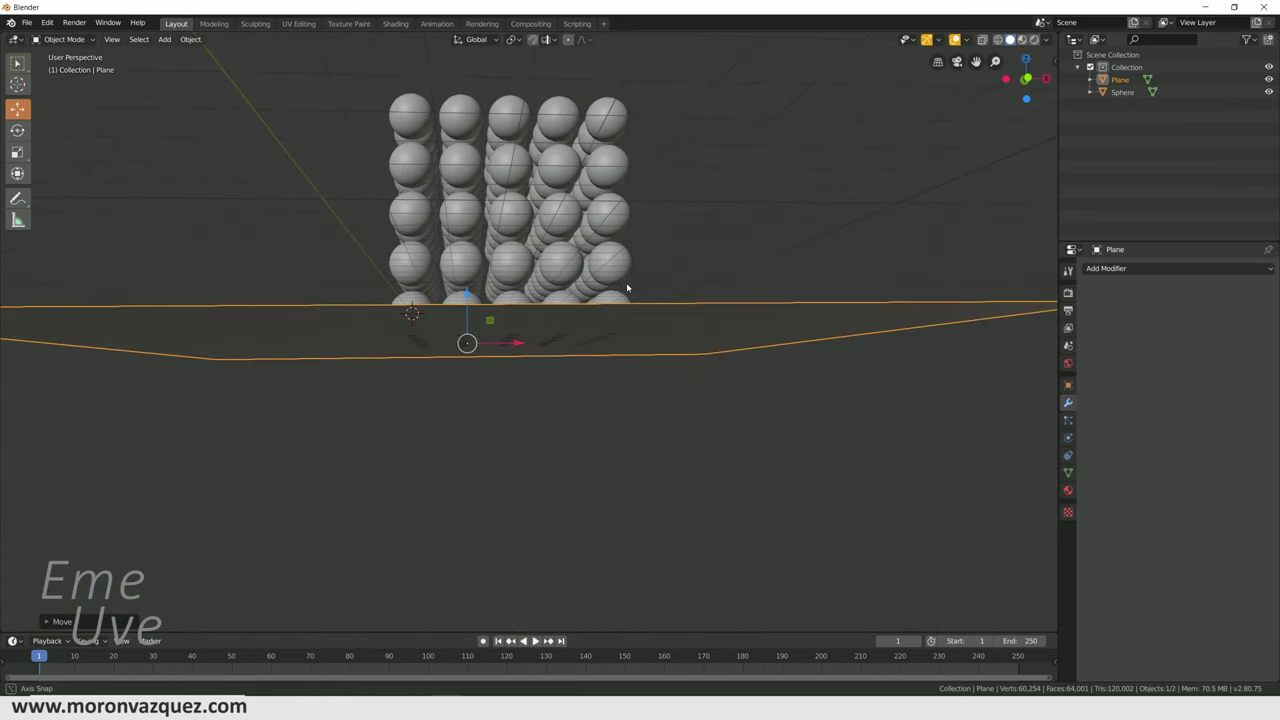
- Lift the sphere cube slightly above the floor and fine-tune the plane's height
{"action": "left_click", "coordinate": [470, 247]}
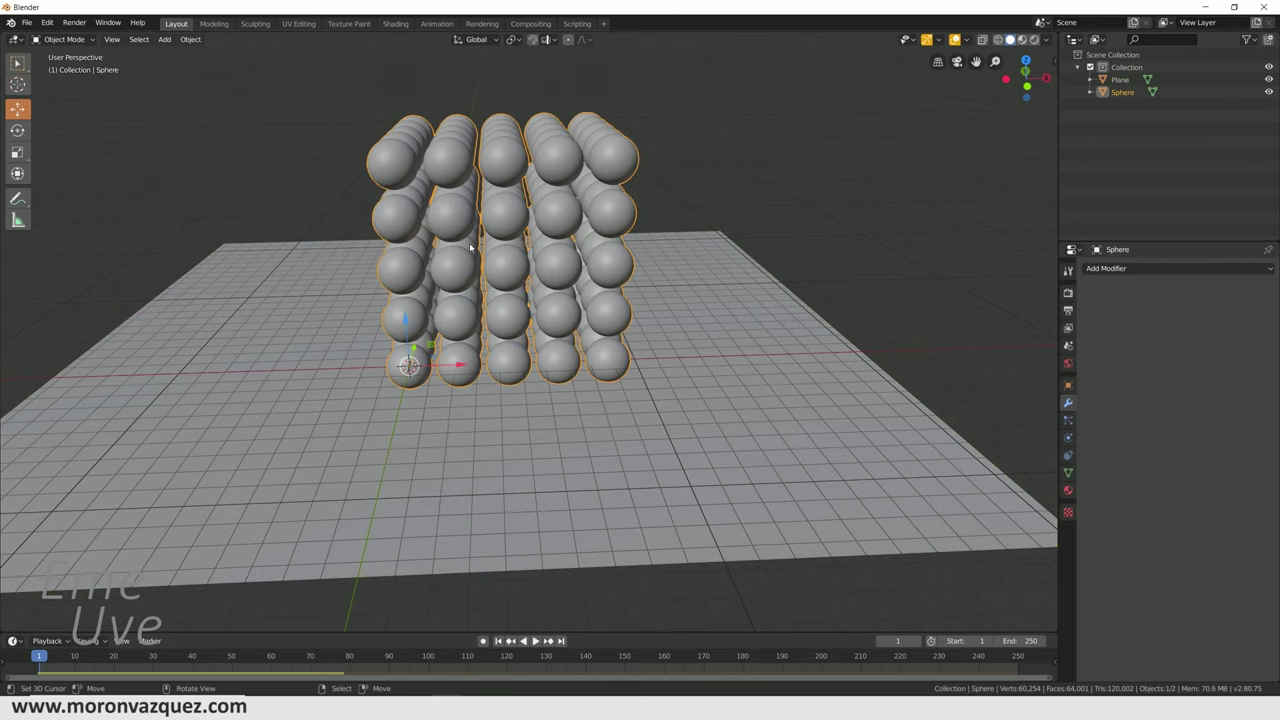
{"action": "left_click_drag", "start_coordinate": [414, 320], "coordinate": [412, 221]}
{"action": "left_click", "coordinate": [466, 320]}
{"action": "left_click_drag", "start_coordinate": [466, 320], "coordinate": [466, 280]}
{"action": "middle_click_drag", "start_coordinate": [466, 280], "coordinate": [562, 272]}
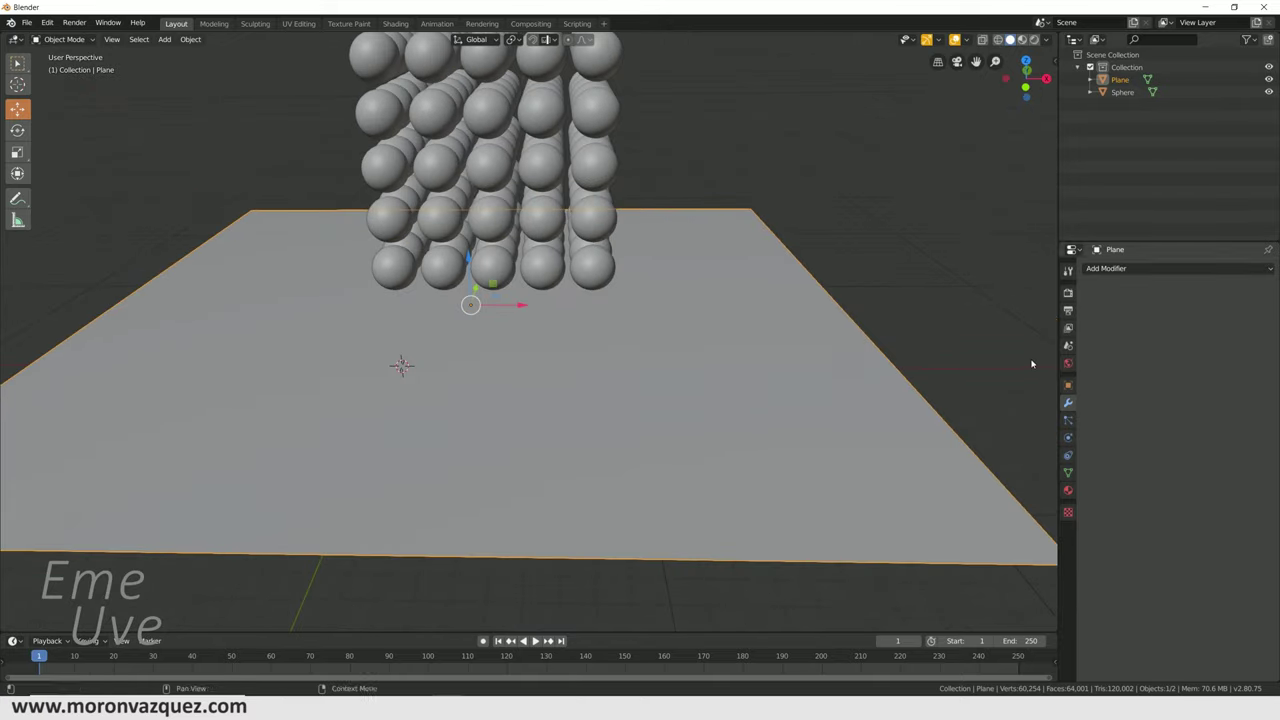
- Make the floor plane a Passive rigid body
{"action": "left_click", "coordinate": [1068, 438]}
{"action": "left_click", "coordinate": [1230, 324]}
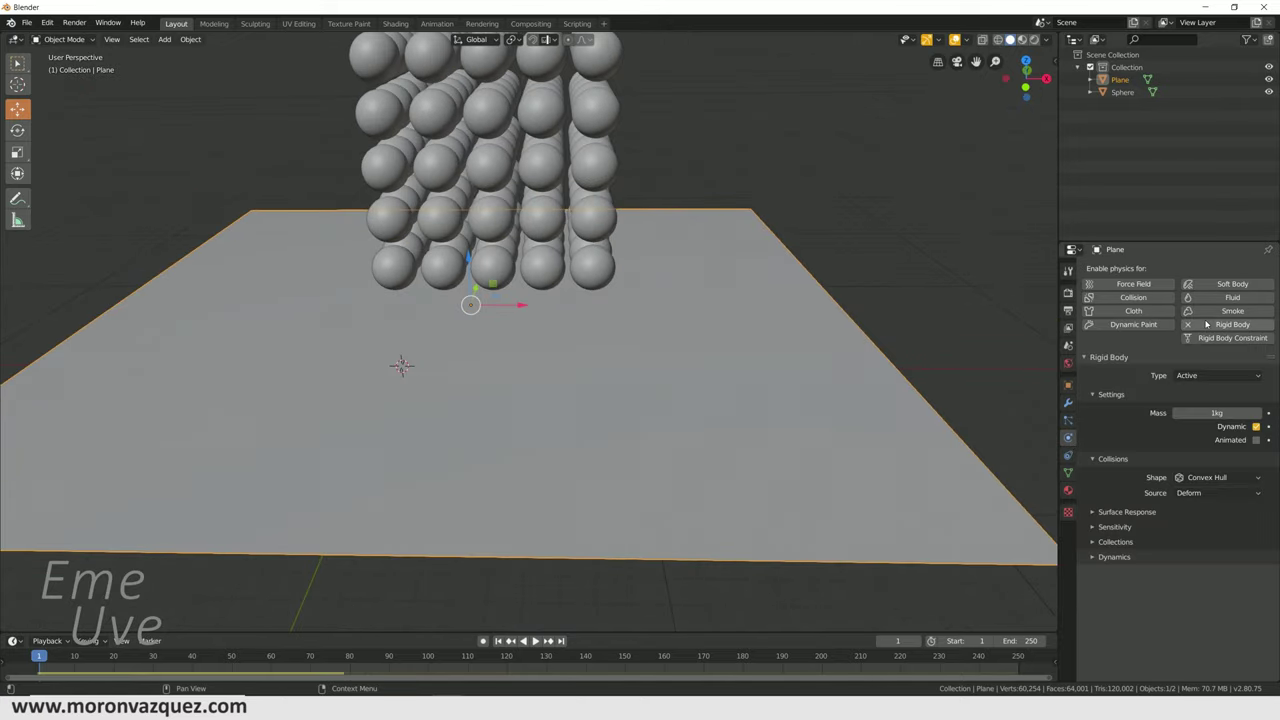
{"action": "left_click", "coordinate": [1187, 378]}
{"action": "left_click", "coordinate": [1205, 404]}
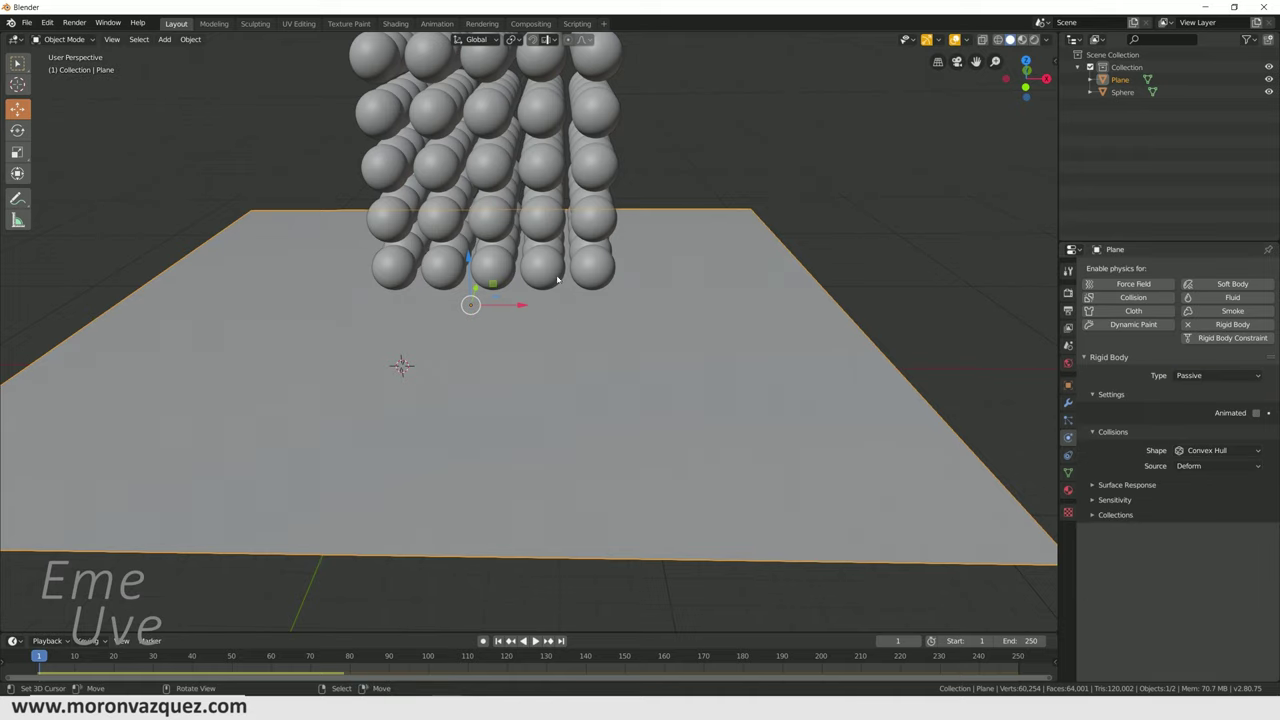
{"action": "middle_click_drag", "start_coordinate": [536, 203], "coordinate": [508, 190]}
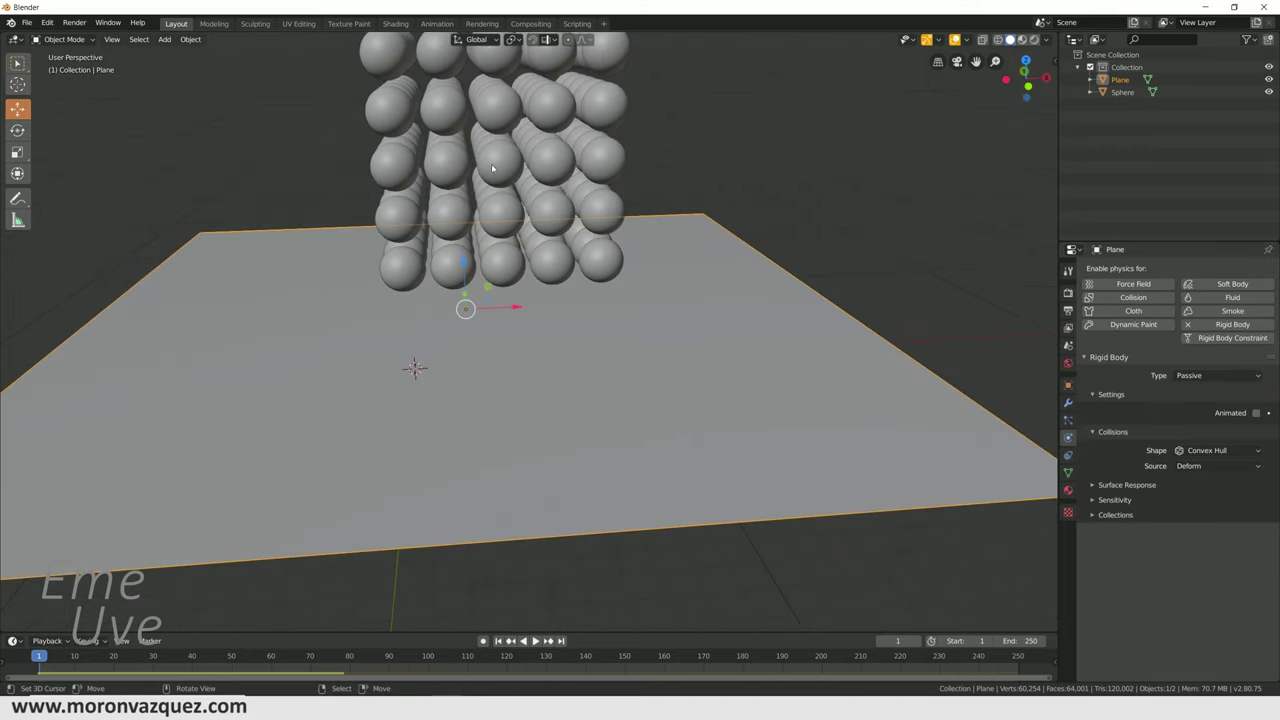
- Play the simulation to watch the cube land on the floor, then rewind to frame 1 and select the cube
{"action": "left_click", "coordinate": [533, 640]}
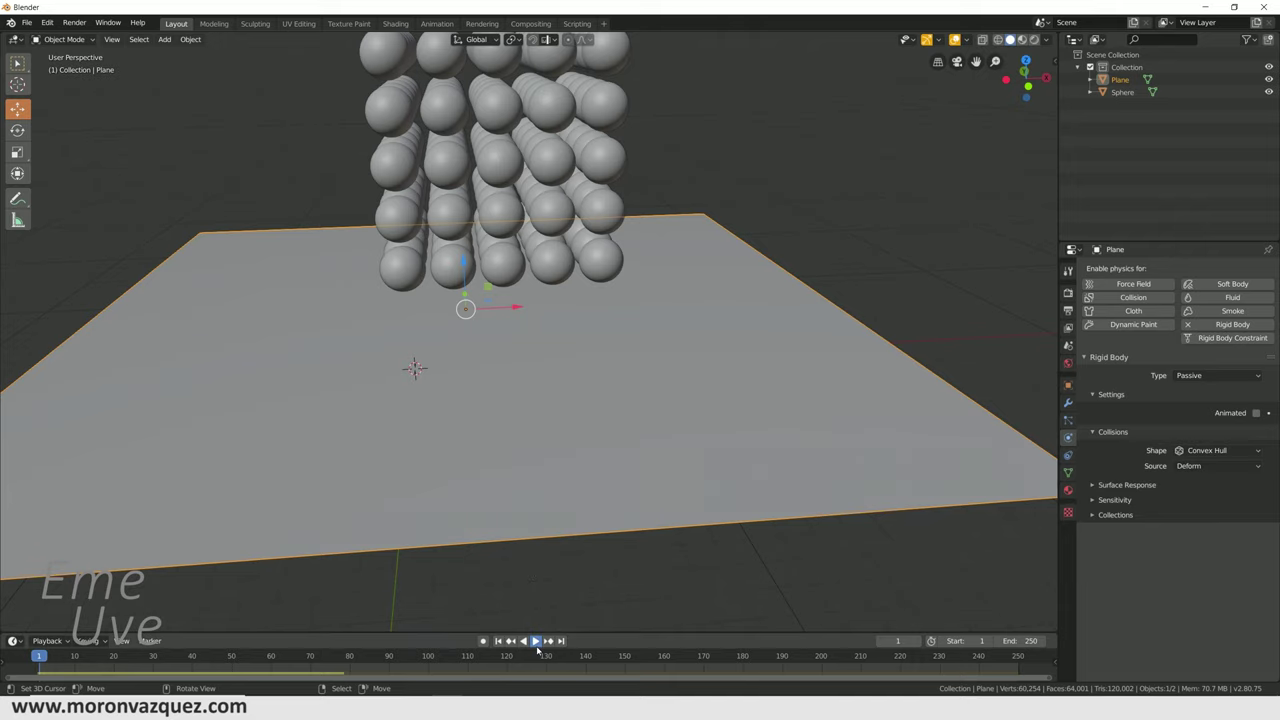
{"action": "scroll", "coordinate": [552, 564], "scroll_direction": "down", "scroll_amount": 1}
{"action": "scroll", "coordinate": [552, 564], "scroll_direction": "down", "scroll_amount": 5}
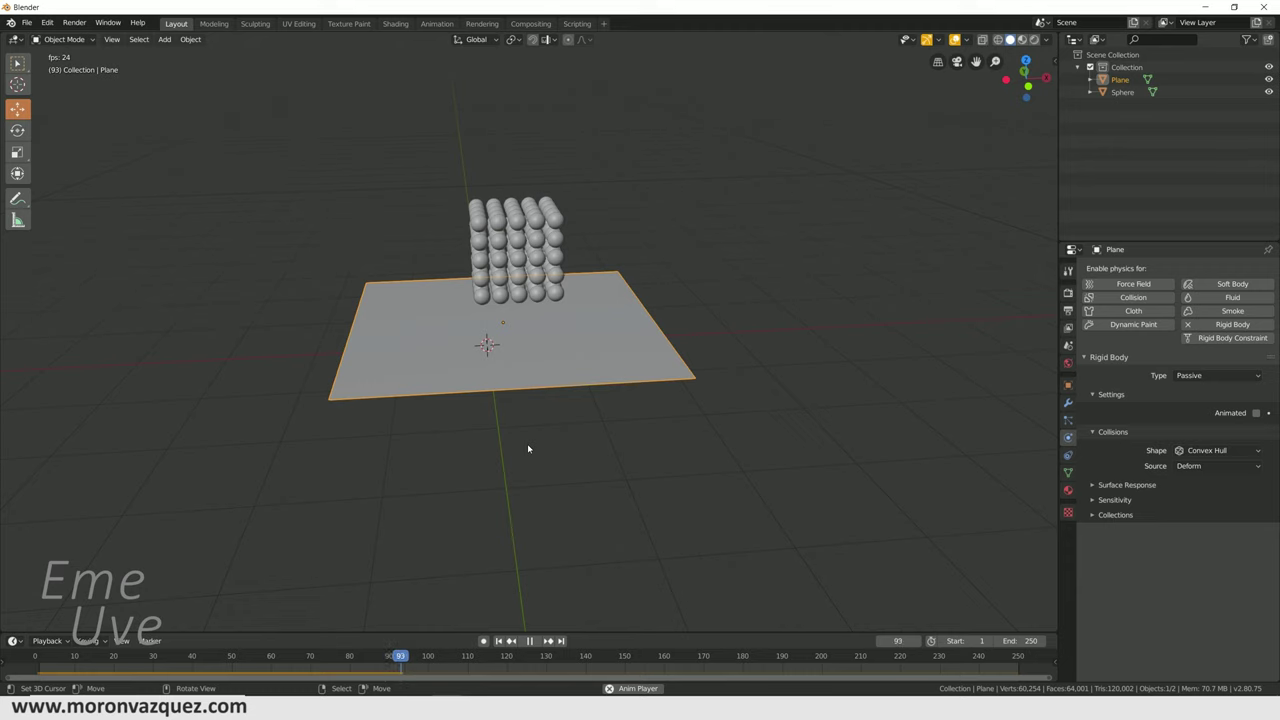
{"action": "middle_click_drag", "start_coordinate": [606, 397], "coordinate": [652, 396]}
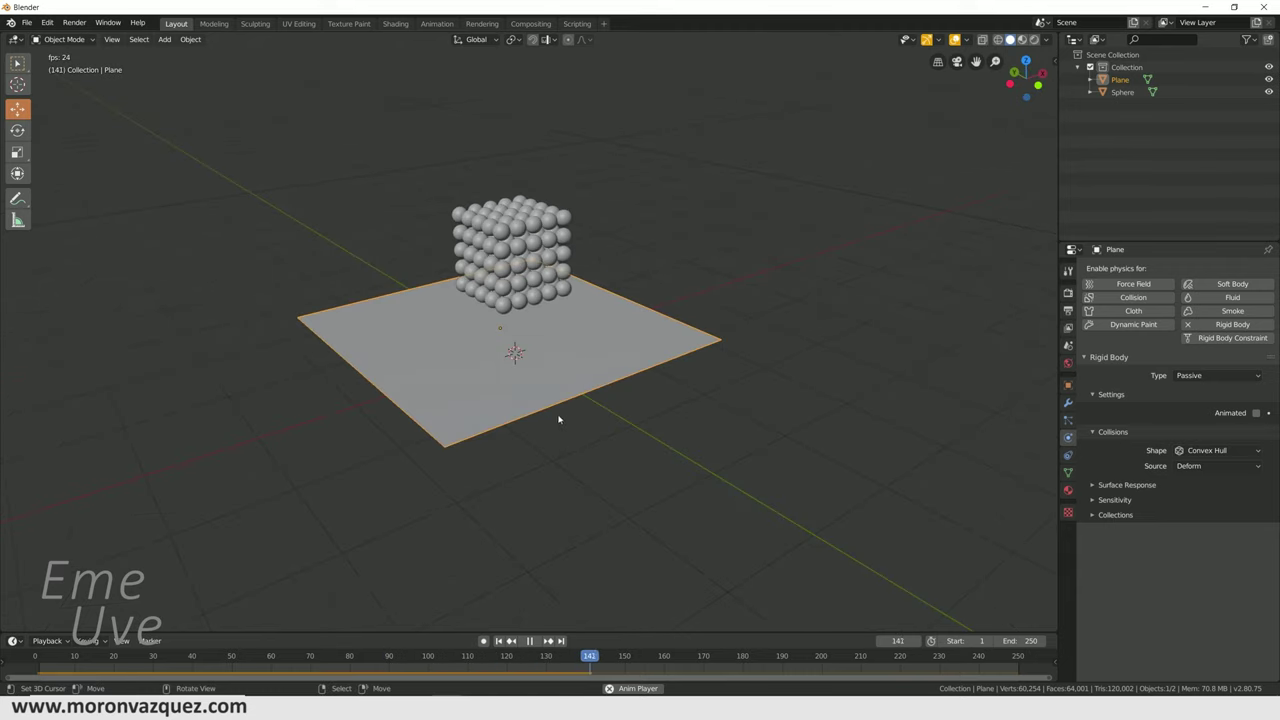
{"action": "left_click", "coordinate": [529, 640]}
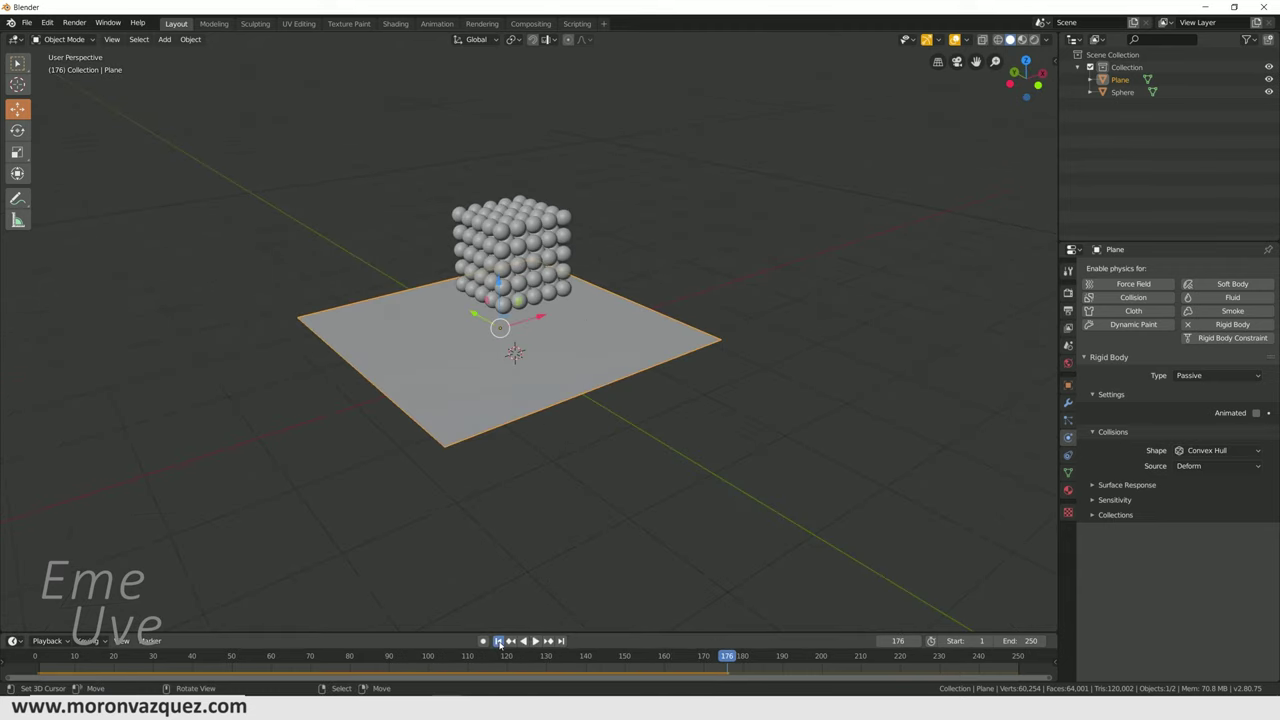
{"action": "left_click", "coordinate": [498, 640]}
{"action": "middle_click_drag", "start_coordinate": [601, 486], "coordinate": [520, 481]}
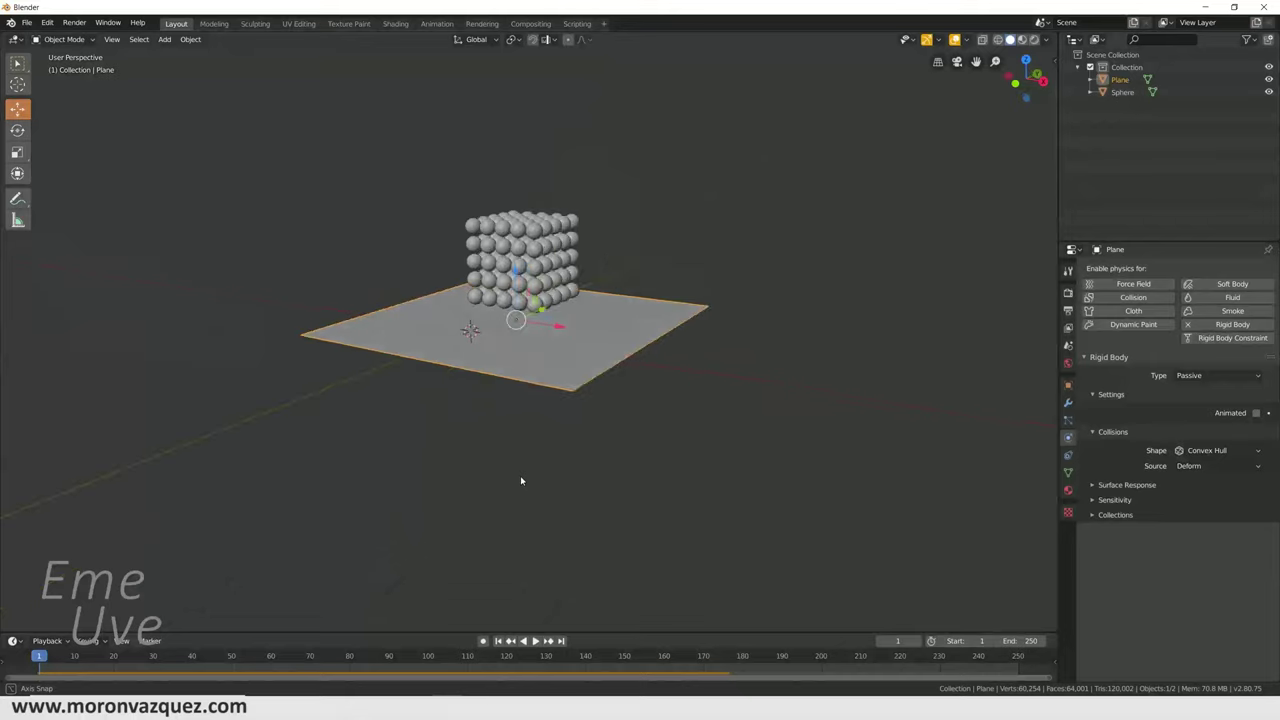
{"action": "left_click", "coordinate": [525, 240]}
{"action": "middle_click_drag", "start_coordinate": [631, 251], "coordinate": [642, 261]}
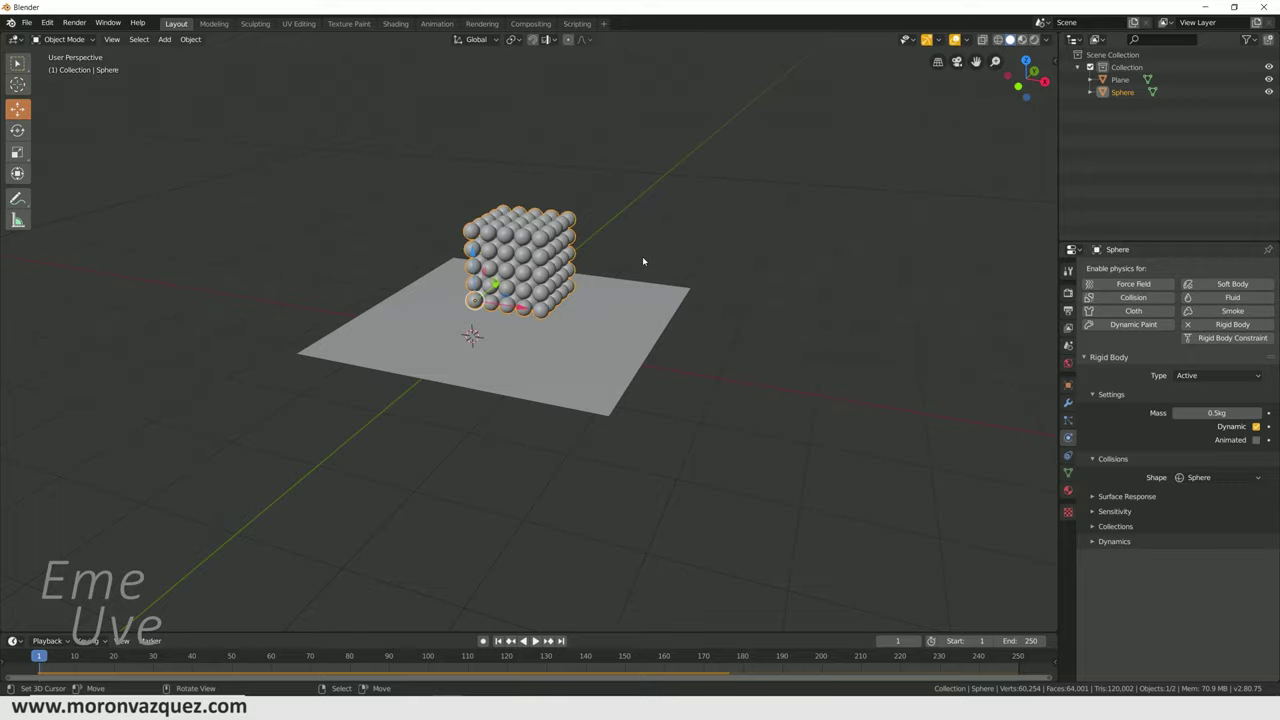
{"action": "scroll", "coordinate": [642, 256], "scroll_direction": "up", "scroll_amount": 3}
{"action": "scroll", "coordinate": [600, 262], "scroll_direction": "up", "scroll_amount": 2}
{"action": "scroll", "coordinate": [510, 277], "scroll_direction": "up", "scroll_amount": 3}
{"action": "middle_click_drag", "start_coordinate": [510, 277], "coordinate": [548, 251]}
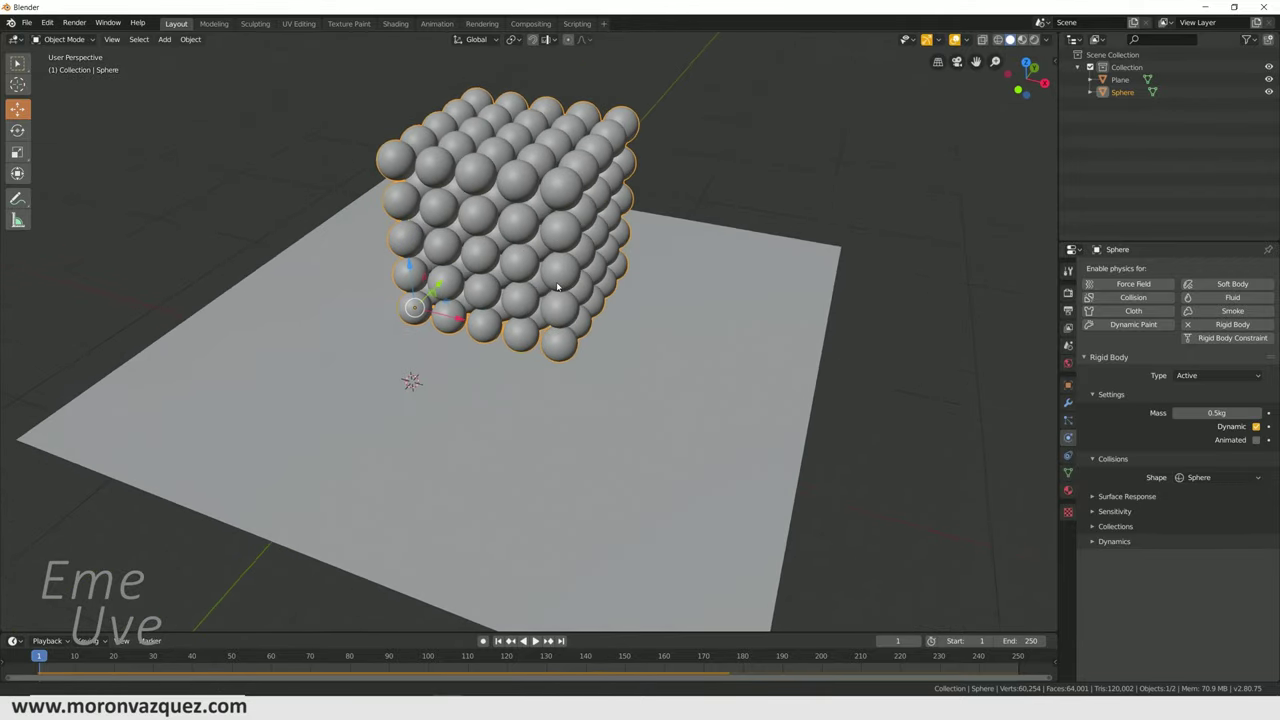
{"action": "middle_click_drag", "start_coordinate": [548, 251], "coordinate": [566, 217]}
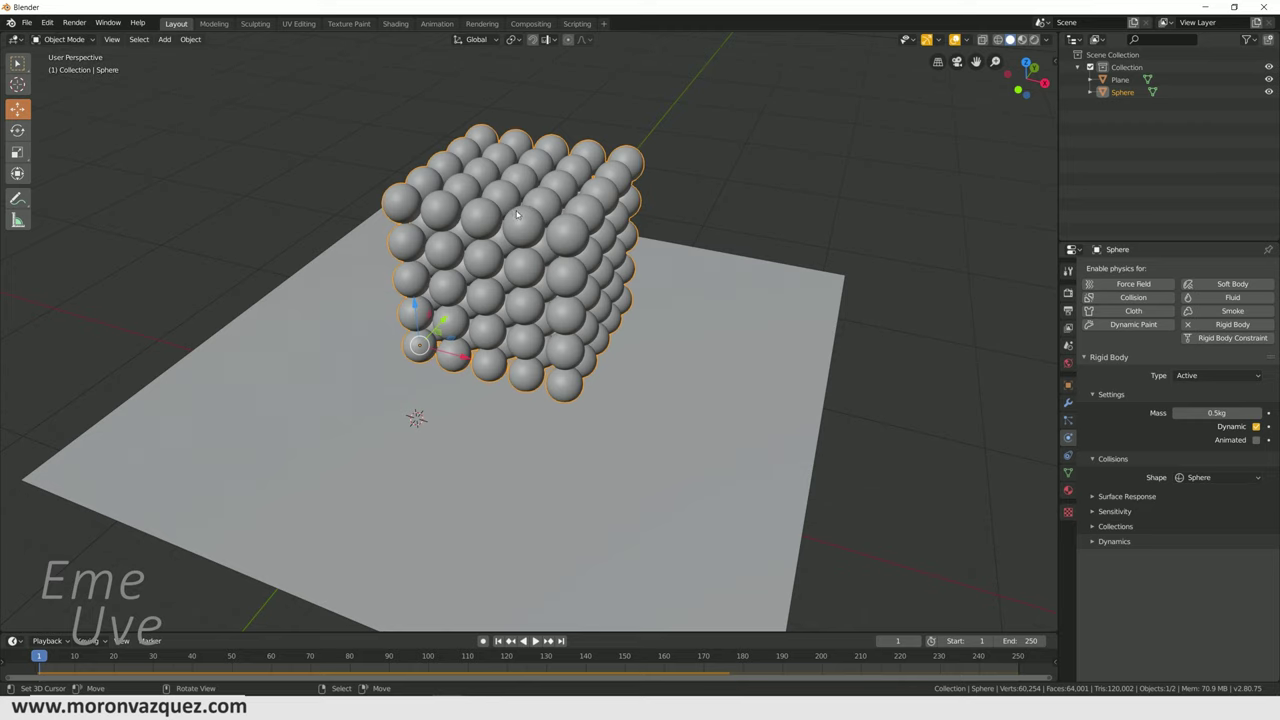
{"action": "middle_click_drag", "start_coordinate": [544, 235], "coordinate": [198, 104]}
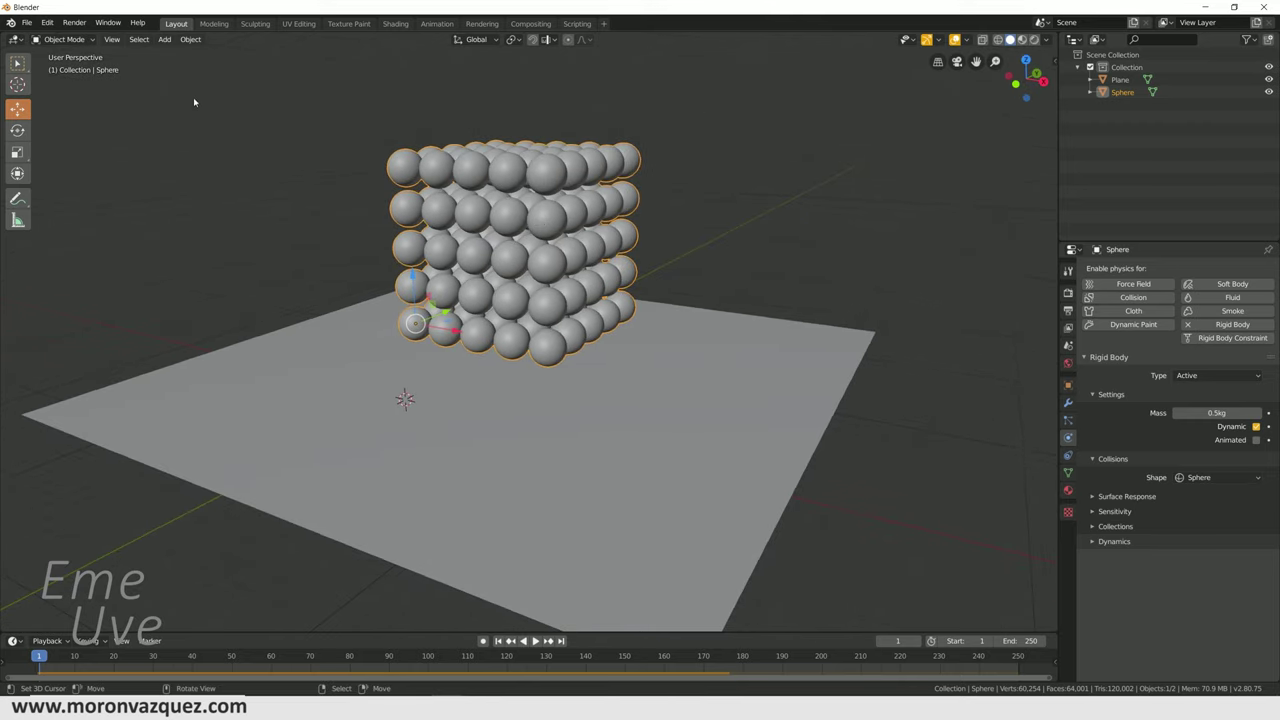
- In Edit Mode, separate the sphere cube into individual sphere objects (Sphere.001 onward)
{"action": "left_click", "coordinate": [49, 42]}
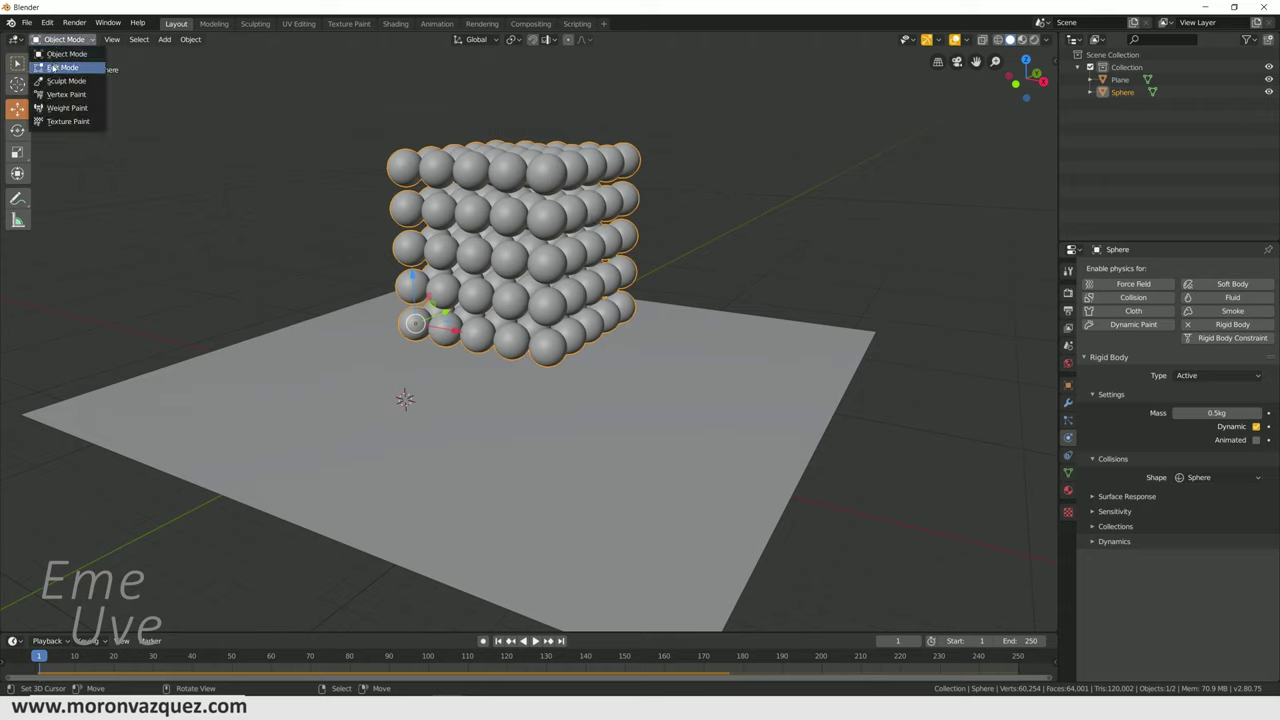
{"action": "left_click", "coordinate": [55, 67]}
{"action": "mouse_move", "coordinate": [645, 213]}
{"action": "middle_mouse_down"}
{"action": "mouse_move", "coordinate": [660, 220]}
{"action": "mouse_move", "coordinate": [540, 204]}
{"action": "middle_mouse_up"}
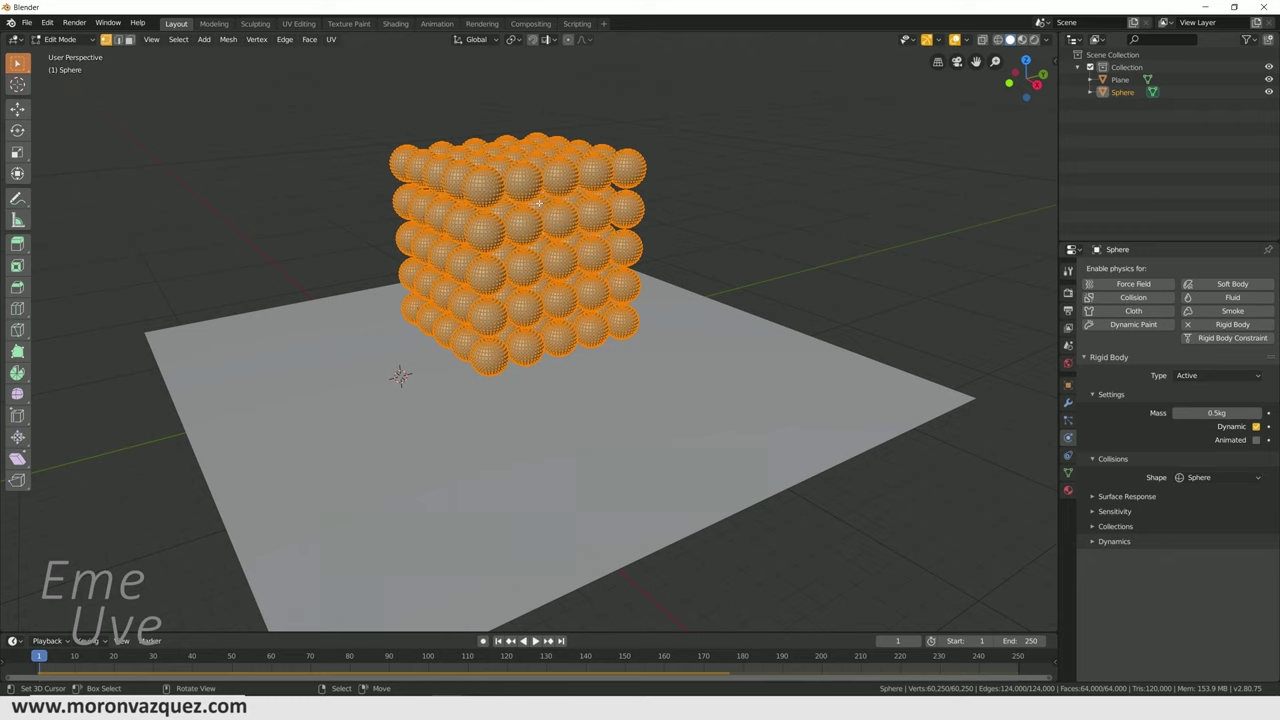
{"action": "key", "text": "p"}
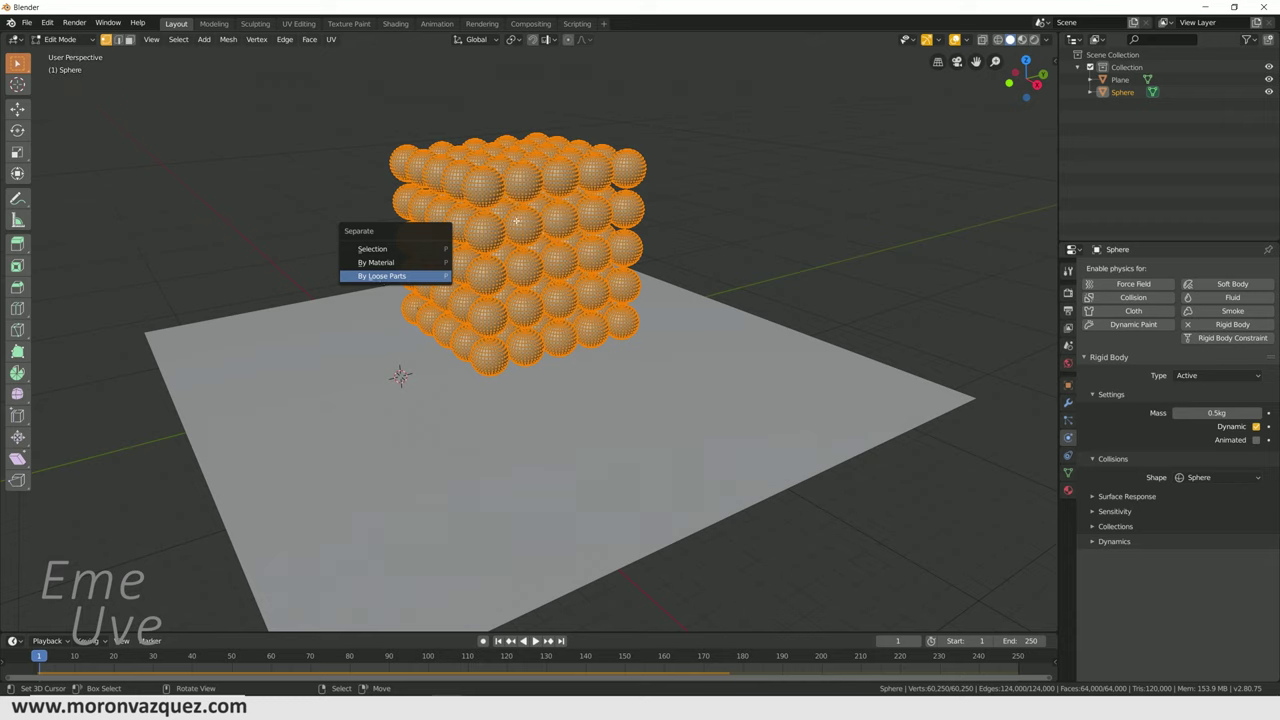
{"action": "key", "text": "Return"}
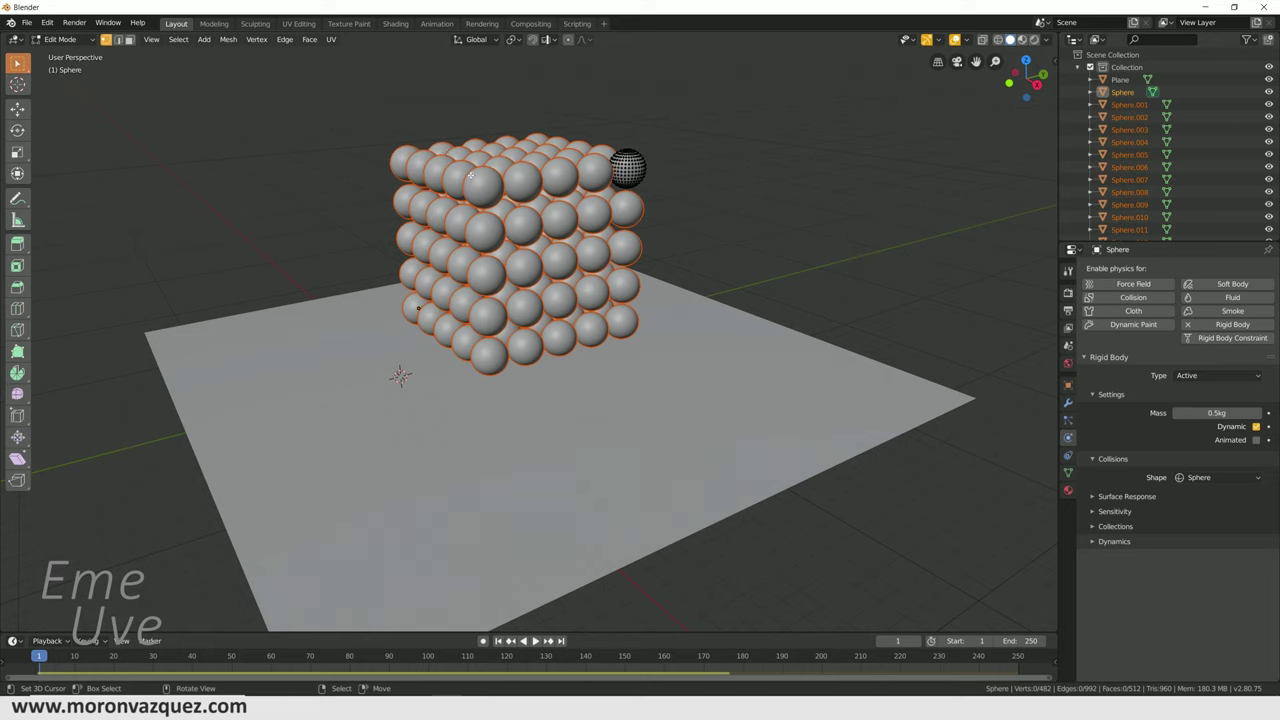
{"action": "left_click", "coordinate": [1068, 402]}
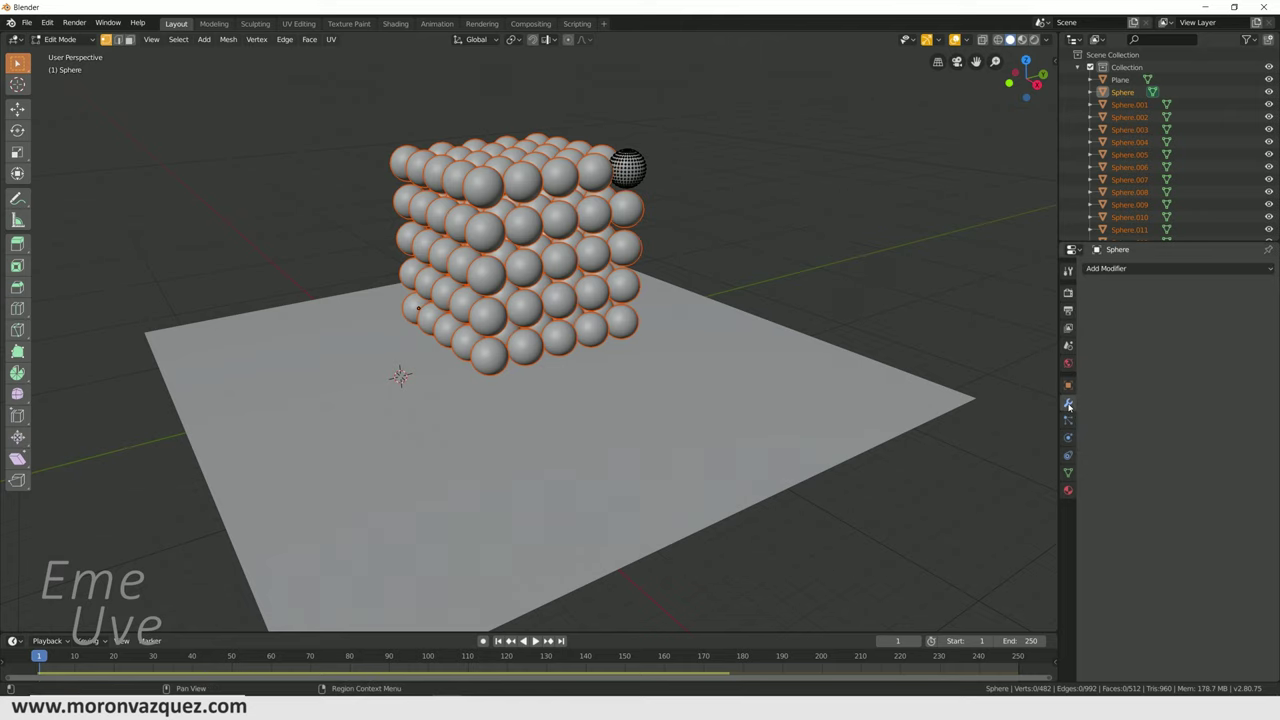
- Switch the viewport back to Object Mode
{"action": "scroll", "coordinate": [547, 209], "scroll_direction": "down", "scroll_amount": 4}
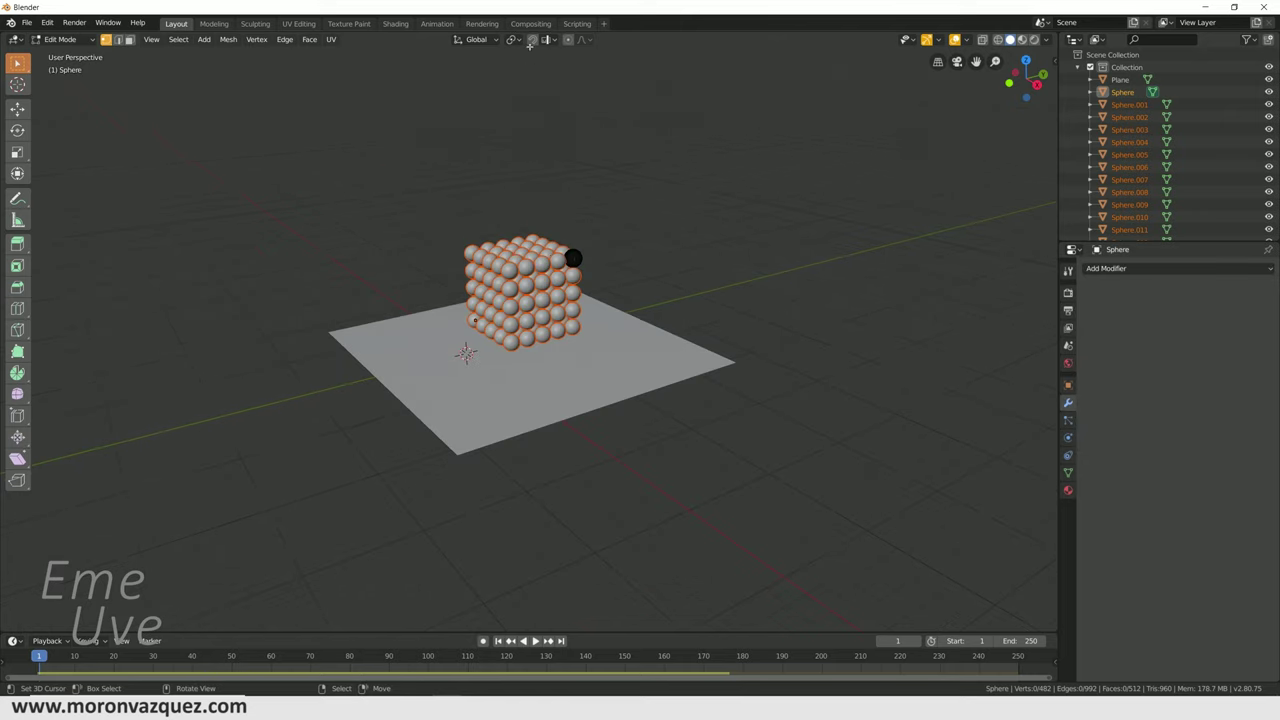
{"action": "scroll", "coordinate": [560, 188], "scroll_direction": "down", "scroll_amount": 3}
{"action": "scroll", "coordinate": [560, 200], "scroll_direction": "up", "scroll_amount": 3}
{"action": "scroll", "coordinate": [527, 208], "scroll_direction": "up", "scroll_amount": 3}
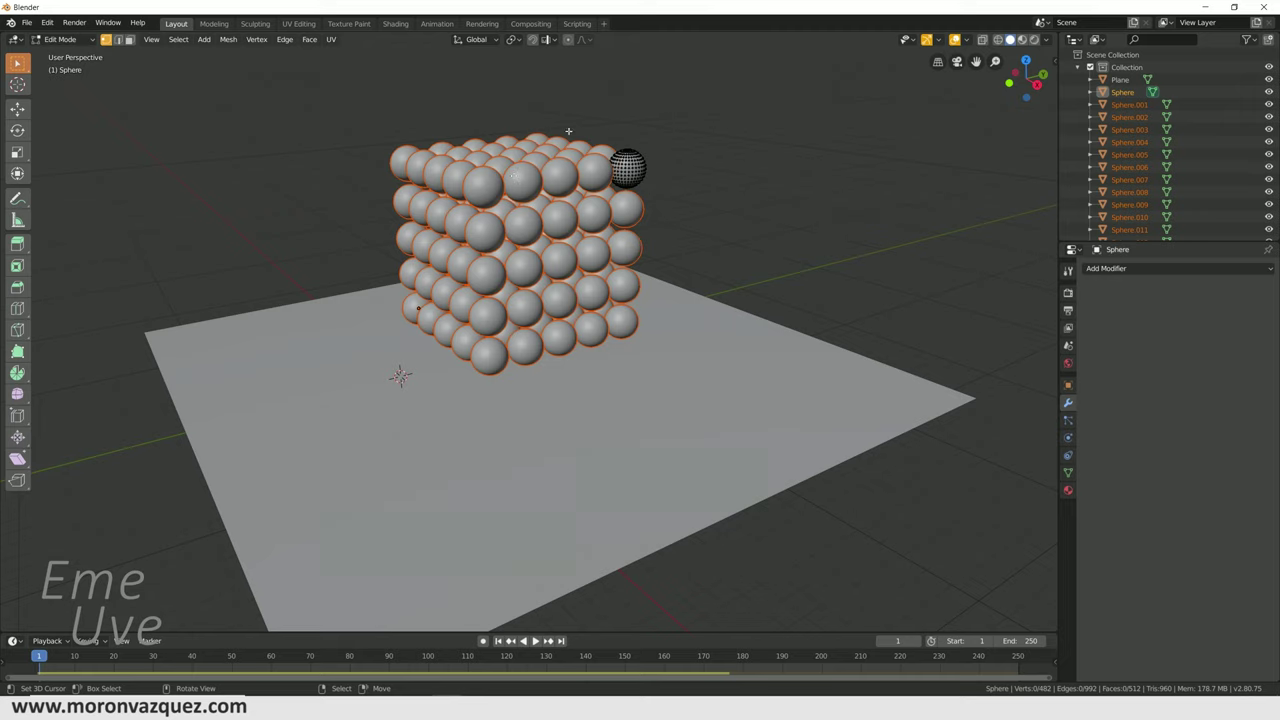
{"action": "left_click", "coordinate": [60, 39]}
{"action": "left_click", "coordinate": [62, 40]}
{"action": "left_click", "coordinate": [60, 39]}
{"action": "left_click", "coordinate": [58, 54]}
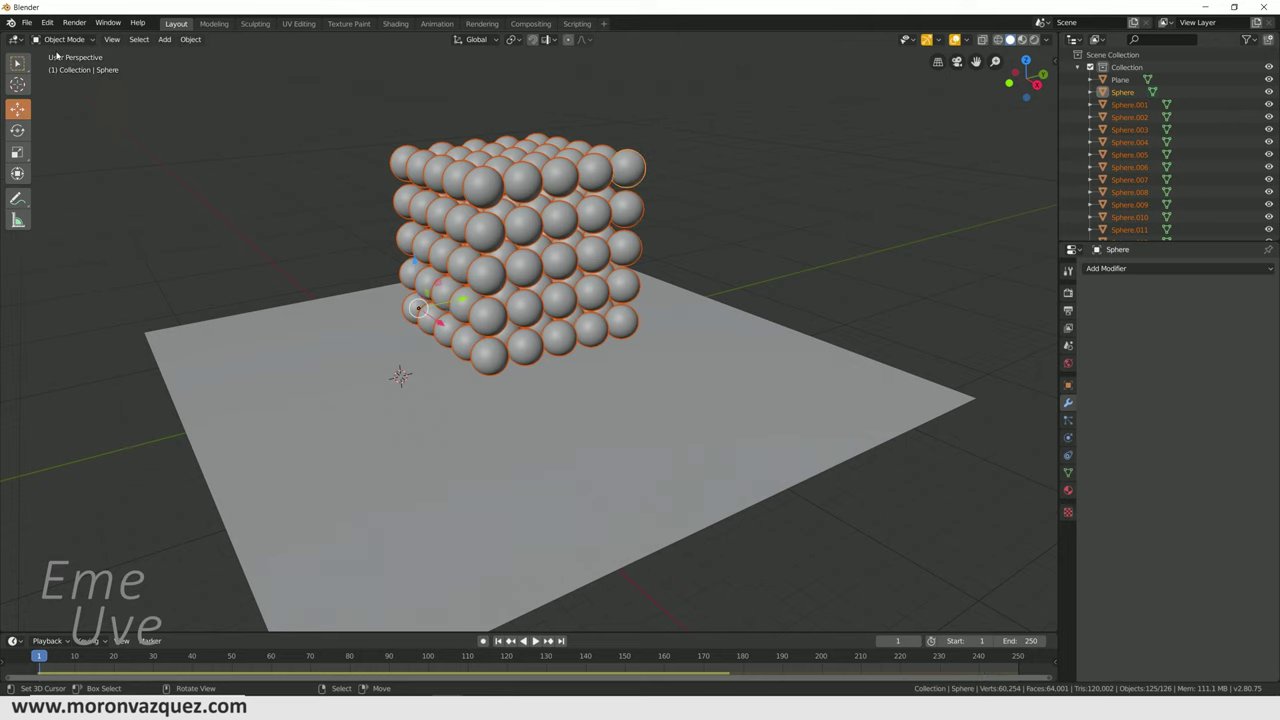
- Test-play the rigid body simulation as the spheres scatter, then rewind to frame 1
{"action": "left_click", "coordinate": [535, 641]}
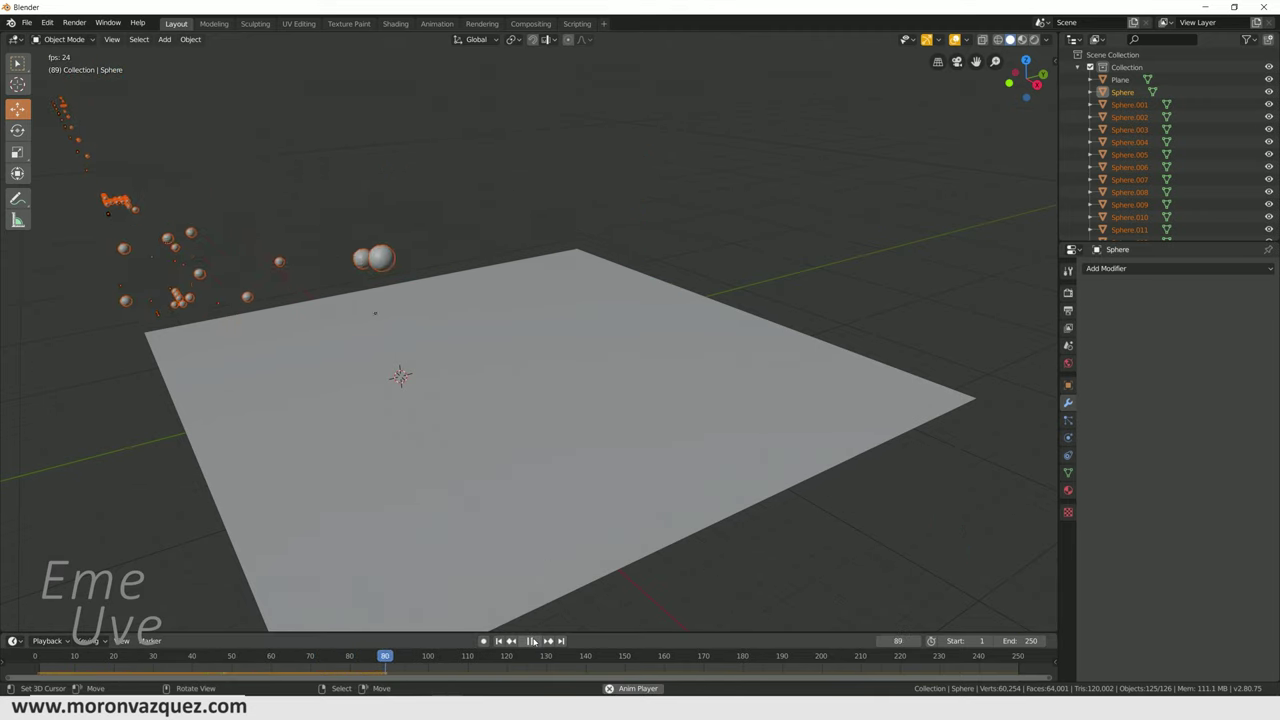
{"action": "scroll", "coordinate": [491, 508], "scroll_direction": "down", "scroll_amount": 3}
{"action": "mouse_move", "coordinate": [491, 508]}
{"action": "middle_mouse_down"}
{"action": "mouse_move", "coordinate": [520, 508]}
{"action": "mouse_move", "coordinate": [479, 513]}
{"action": "mouse_move", "coordinate": [523, 514]}
{"action": "middle_mouse_up"}
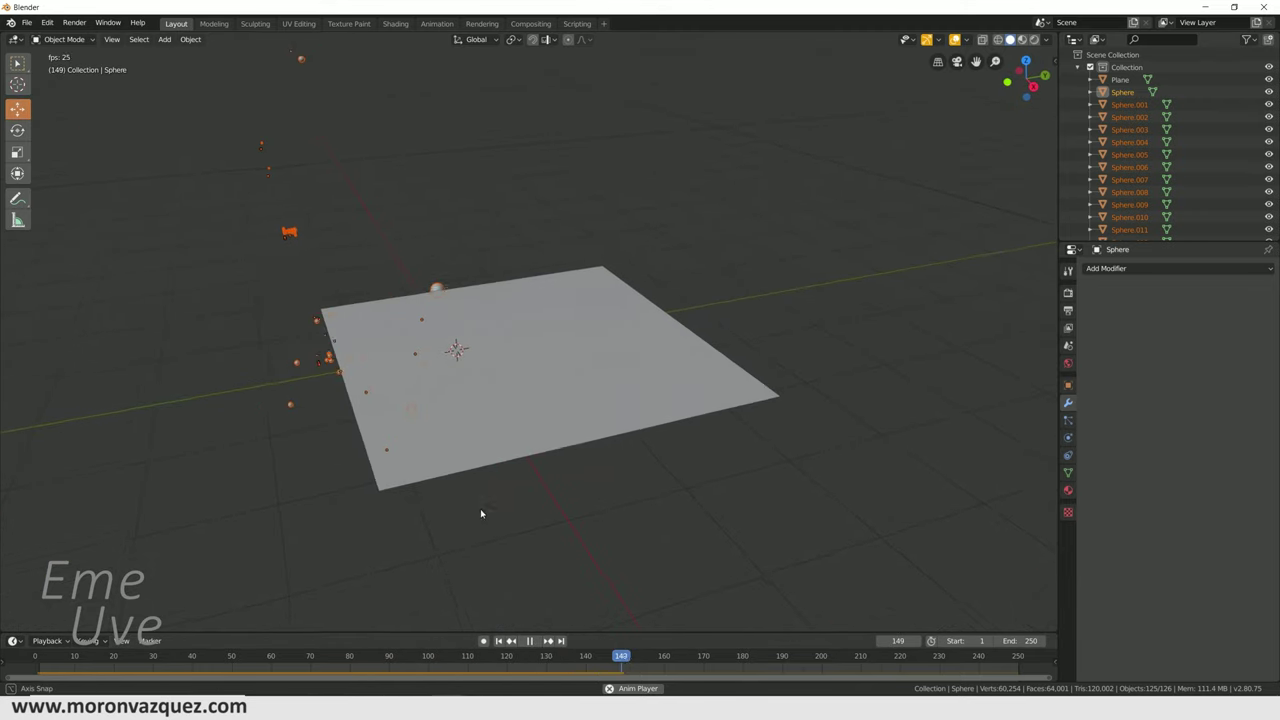
{"action": "left_click", "coordinate": [530, 643]}
{"action": "left_click", "coordinate": [498, 641]}
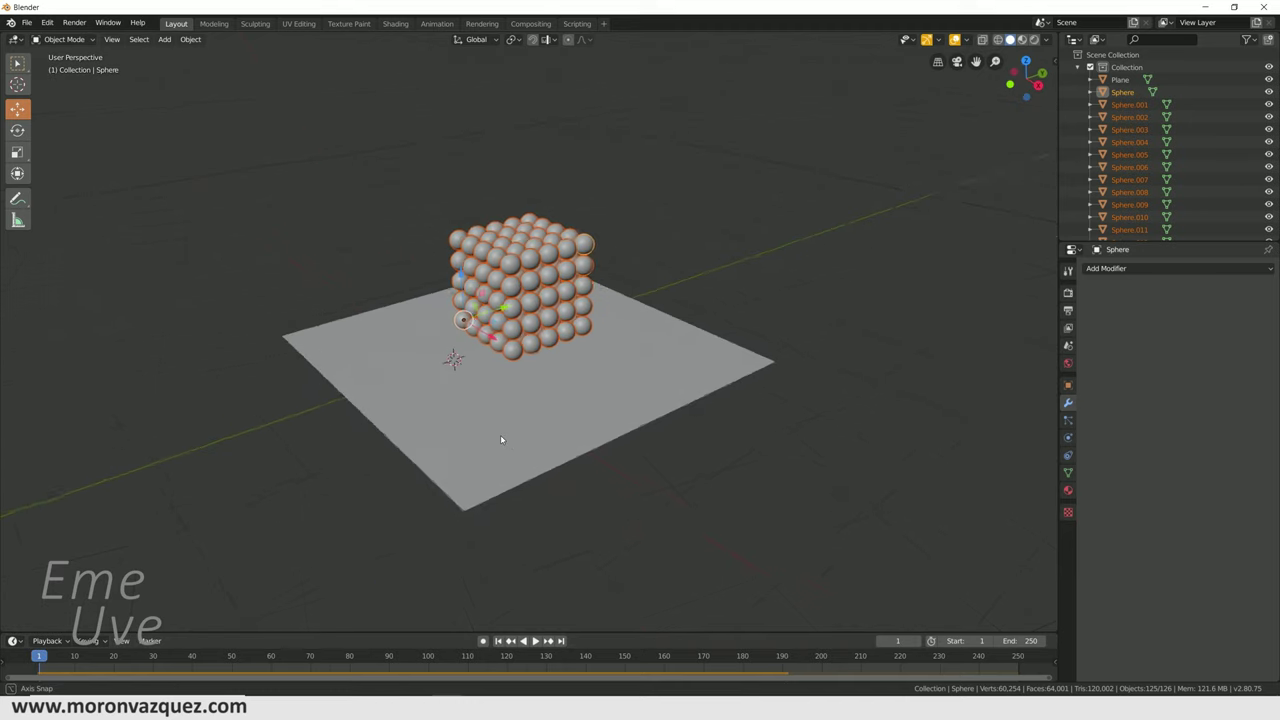
{"action": "middle_click_drag", "start_coordinate": [497, 435], "coordinate": [477, 374]}
{"action": "scroll", "coordinate": [477, 374], "scroll_direction": "up", "scroll_amount": 4}
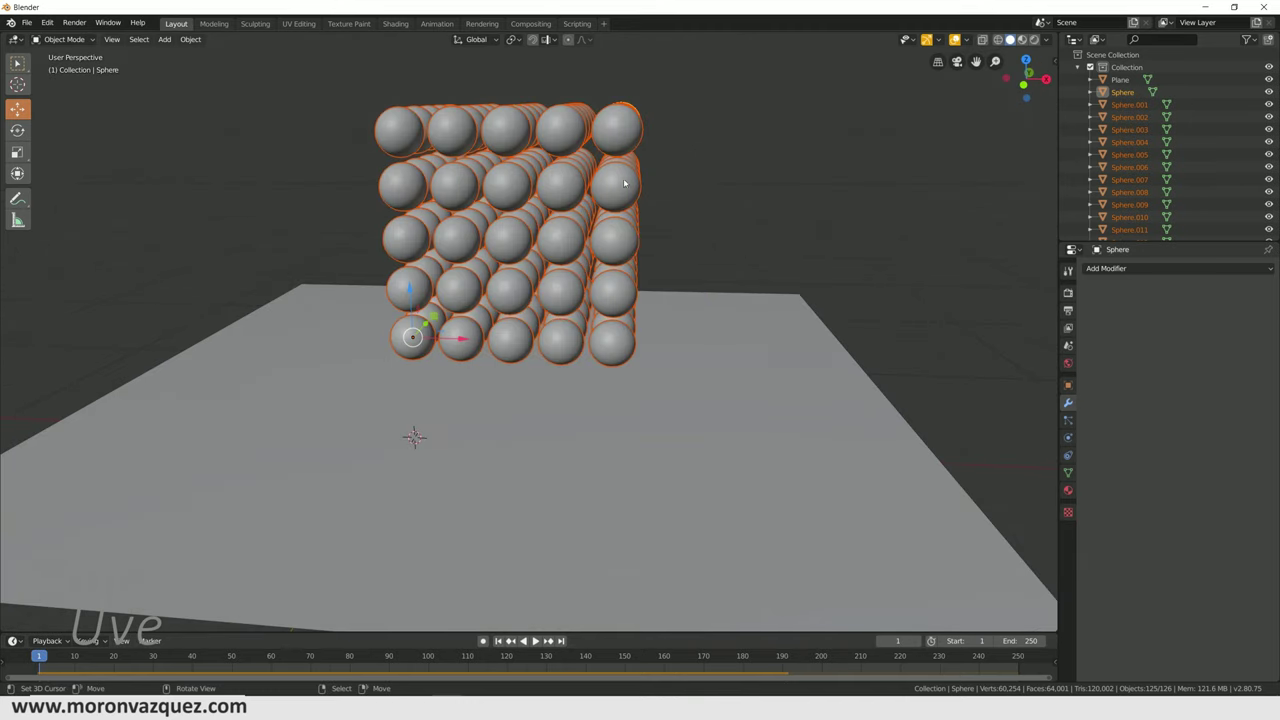
- Set every separated sphere's origin to its own geometry centre with Origin to Geometry
{"action": "middle_click_drag", "start_coordinate": [576, 293], "coordinate": [598, 318]}
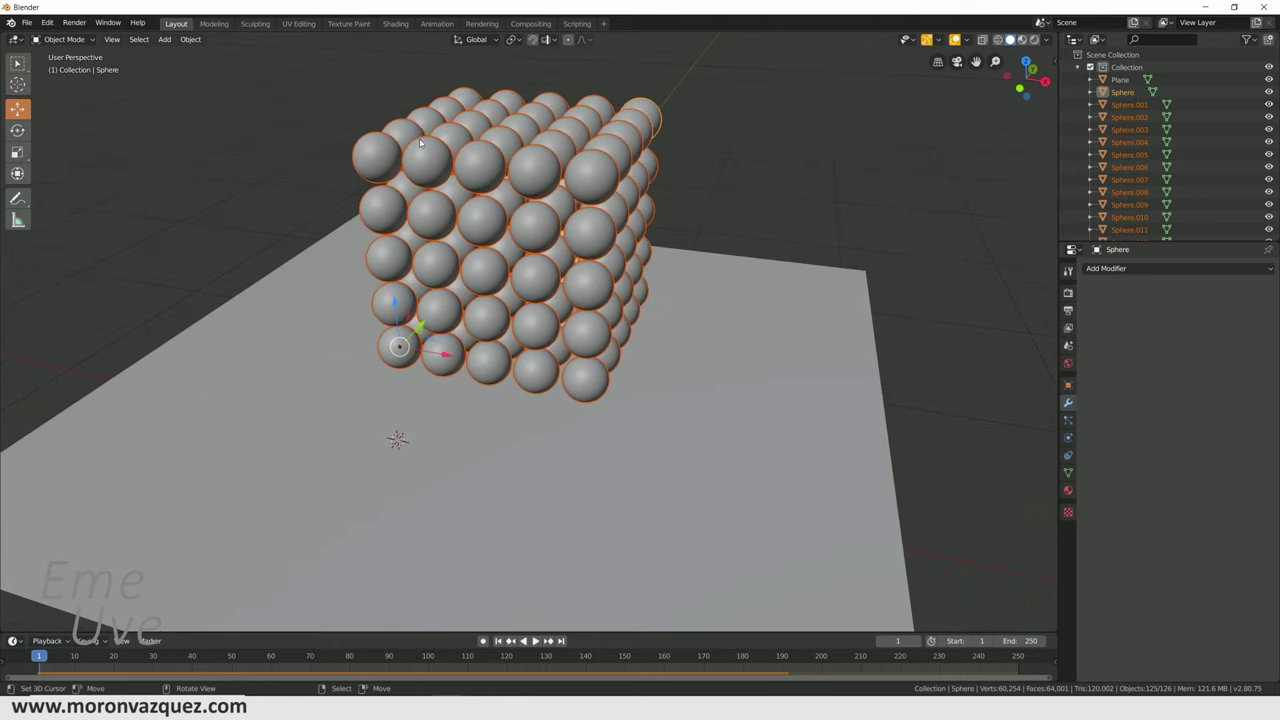
{"action": "left_click", "coordinate": [188, 41]}
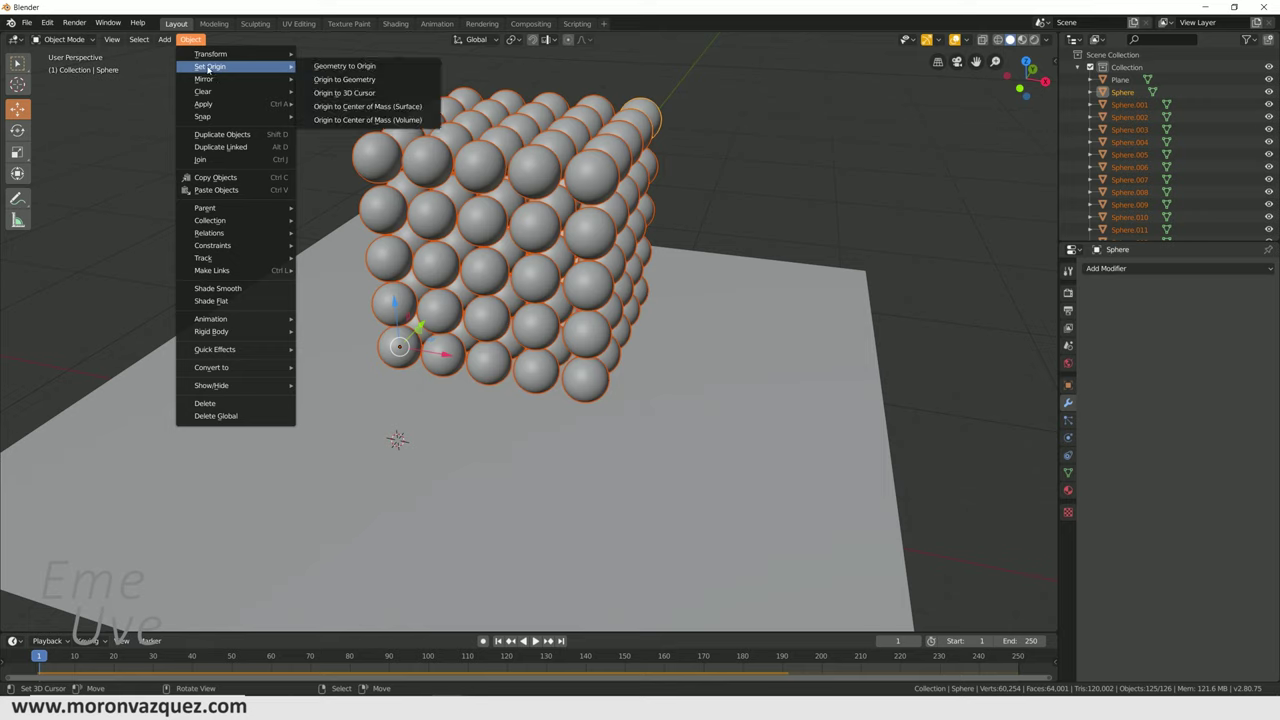
{"action": "left_click", "coordinate": [342, 81]}
{"action": "middle_click_drag", "start_coordinate": [616, 212], "coordinate": [563, 196]}
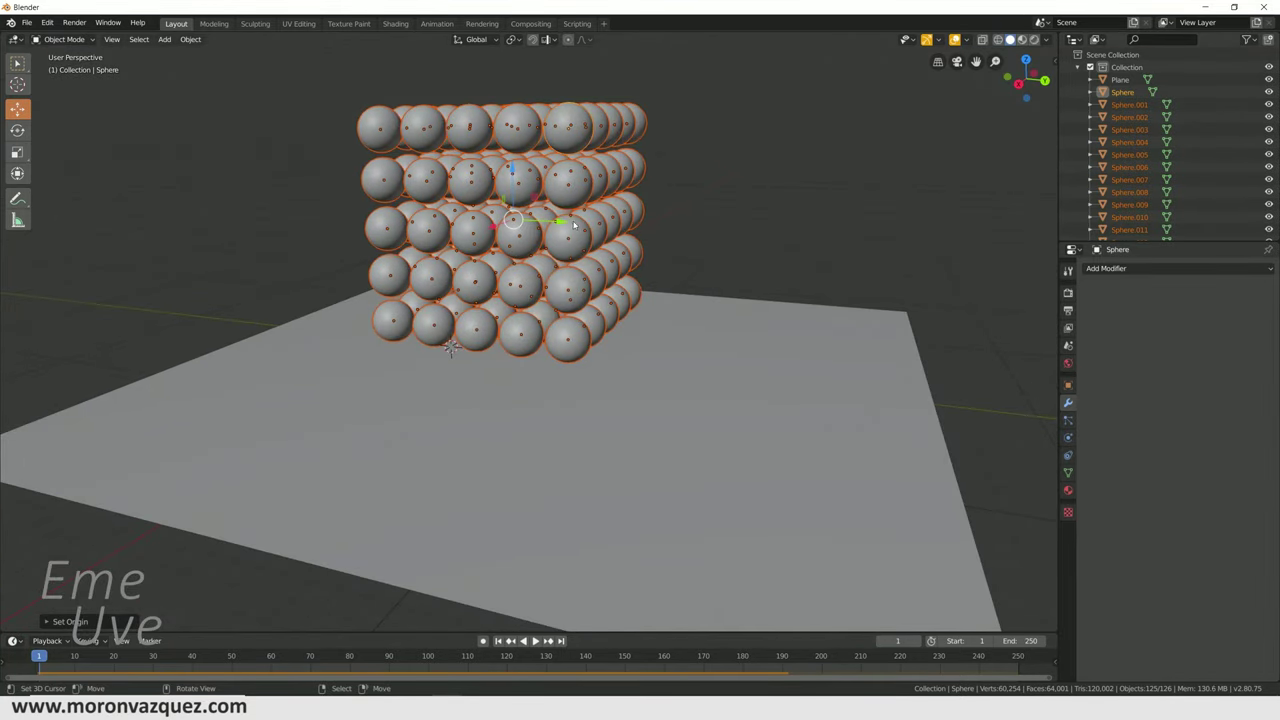
{"action": "middle_click_drag", "start_coordinate": [580, 252], "coordinate": [520, 270]}
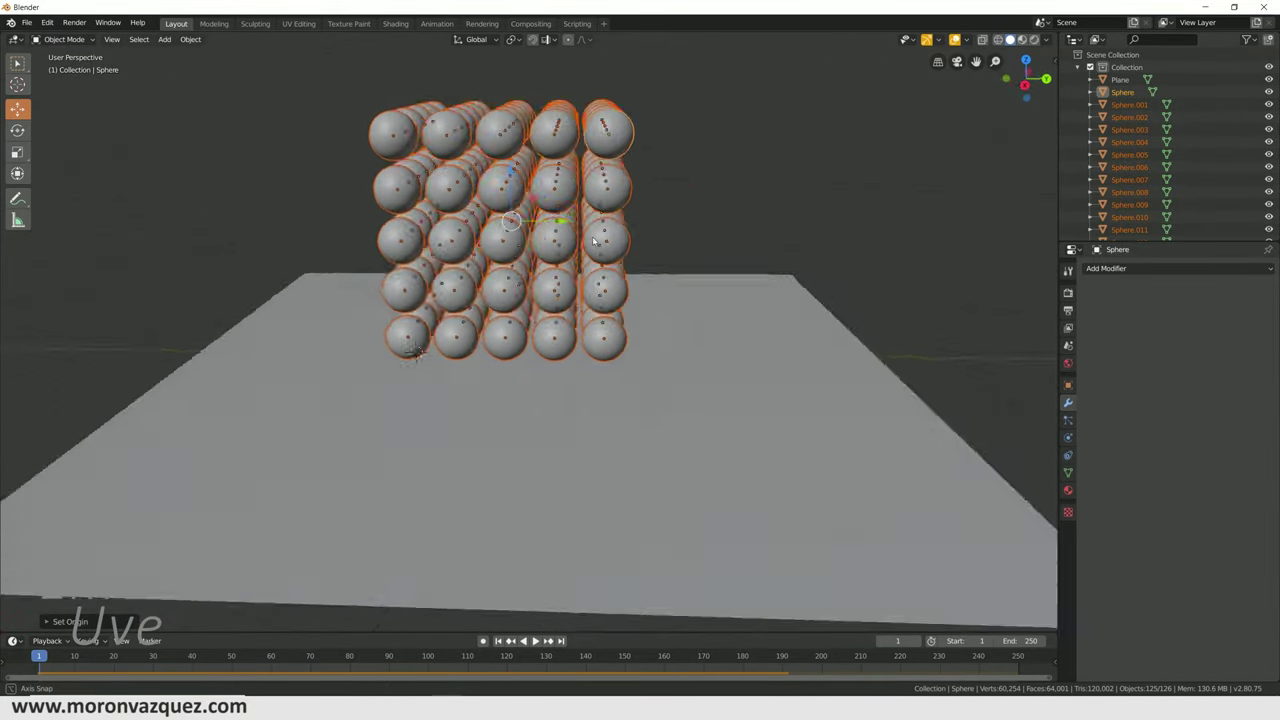
- Play the simulation to check the spheres now fall, then rewind to frame 1
{"action": "left_click", "coordinate": [537, 641]}
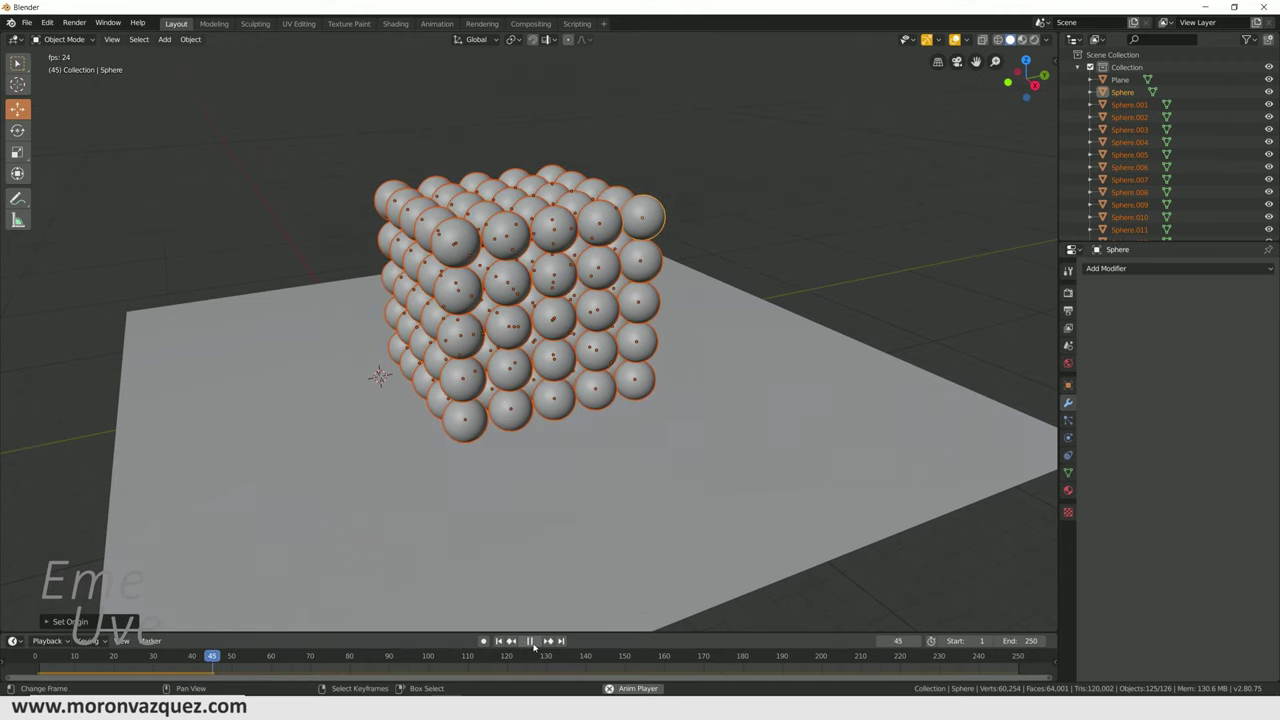
{"action": "middle_click_drag", "start_coordinate": [560, 590], "coordinate": [611, 514]}
{"action": "mouse_move", "coordinate": [600, 466]}
{"action": "middle_mouse_down"}
{"action": "mouse_move", "coordinate": [629, 460]}
{"action": "mouse_move", "coordinate": [543, 483]}
{"action": "mouse_move", "coordinate": [545, 455]}
{"action": "middle_mouse_up"}
{"action": "left_click", "coordinate": [529, 641]}
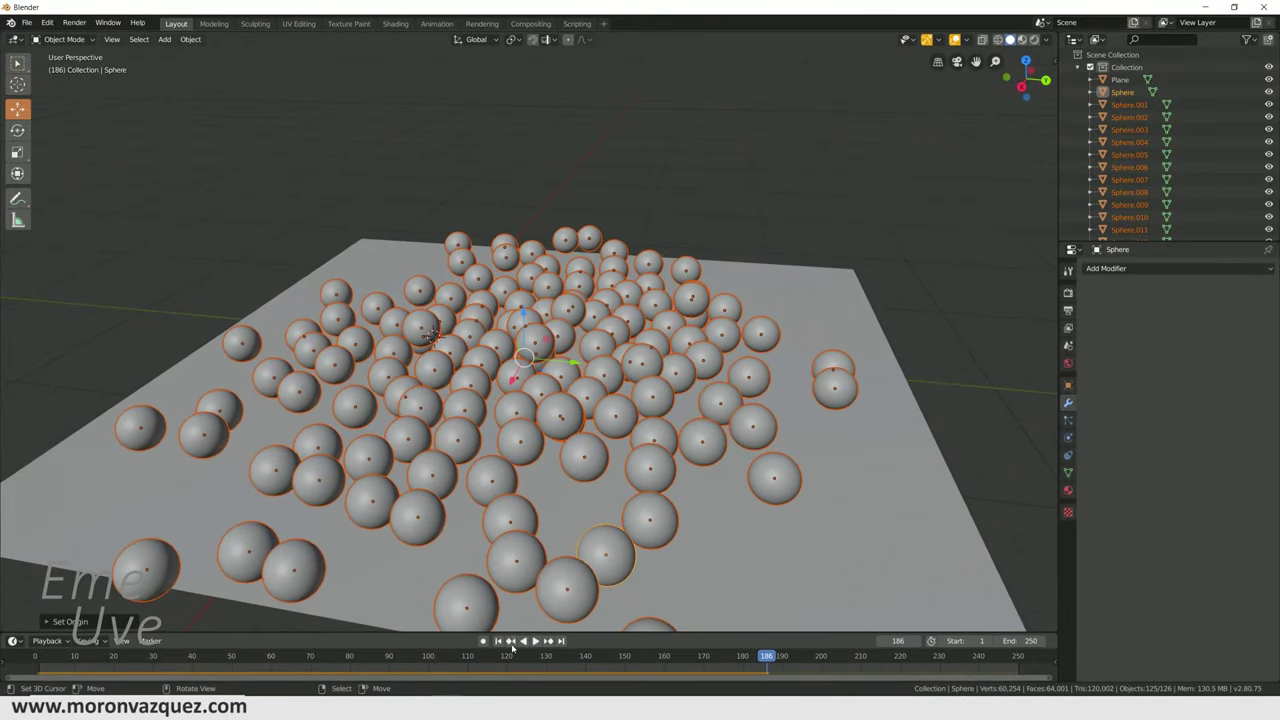
{"action": "left_click", "coordinate": [499, 641]}
- Replay to frame 121 to watch the spheres pile onto the plane, then rewind again
{"action": "middle_click_drag", "start_coordinate": [540, 470], "coordinate": [529, 486]}
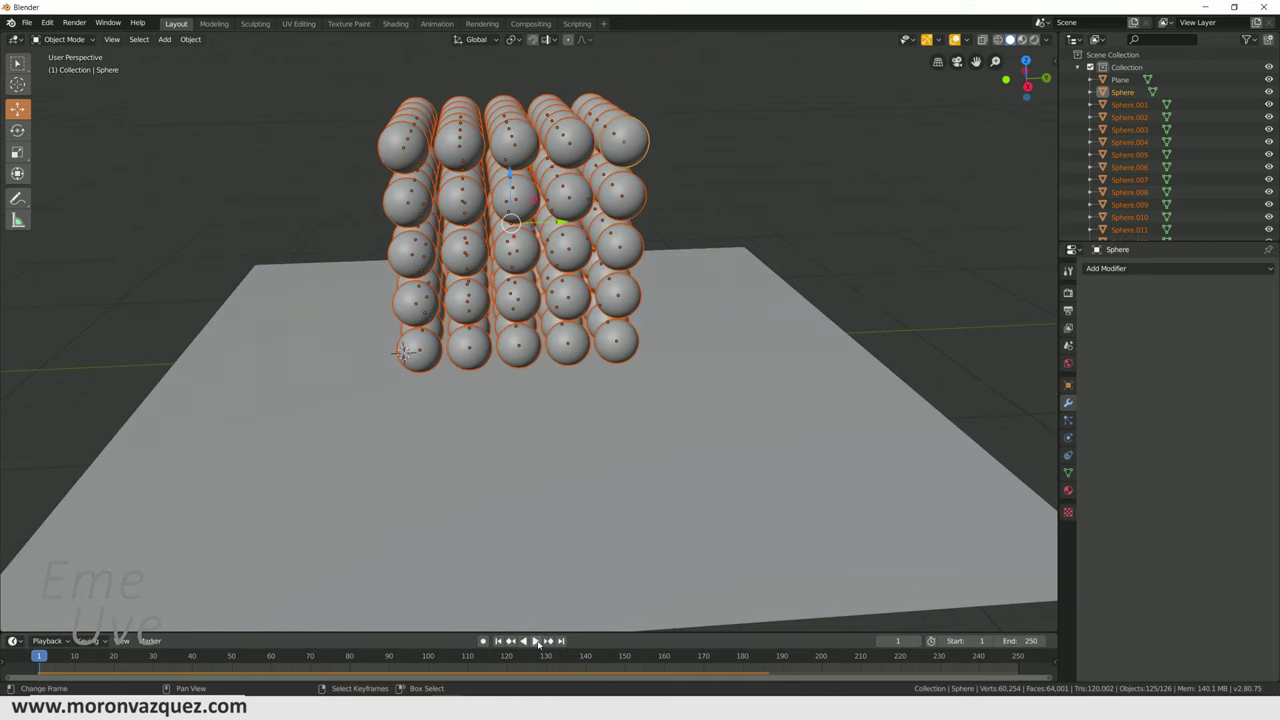
{"action": "left_click", "coordinate": [536, 641]}
{"action": "mouse_move", "coordinate": [543, 586]}
{"action": "middle_mouse_down"}
{"action": "mouse_move", "coordinate": [590, 443]}
{"action": "mouse_move", "coordinate": [598, 270]}
{"action": "middle_mouse_up"}
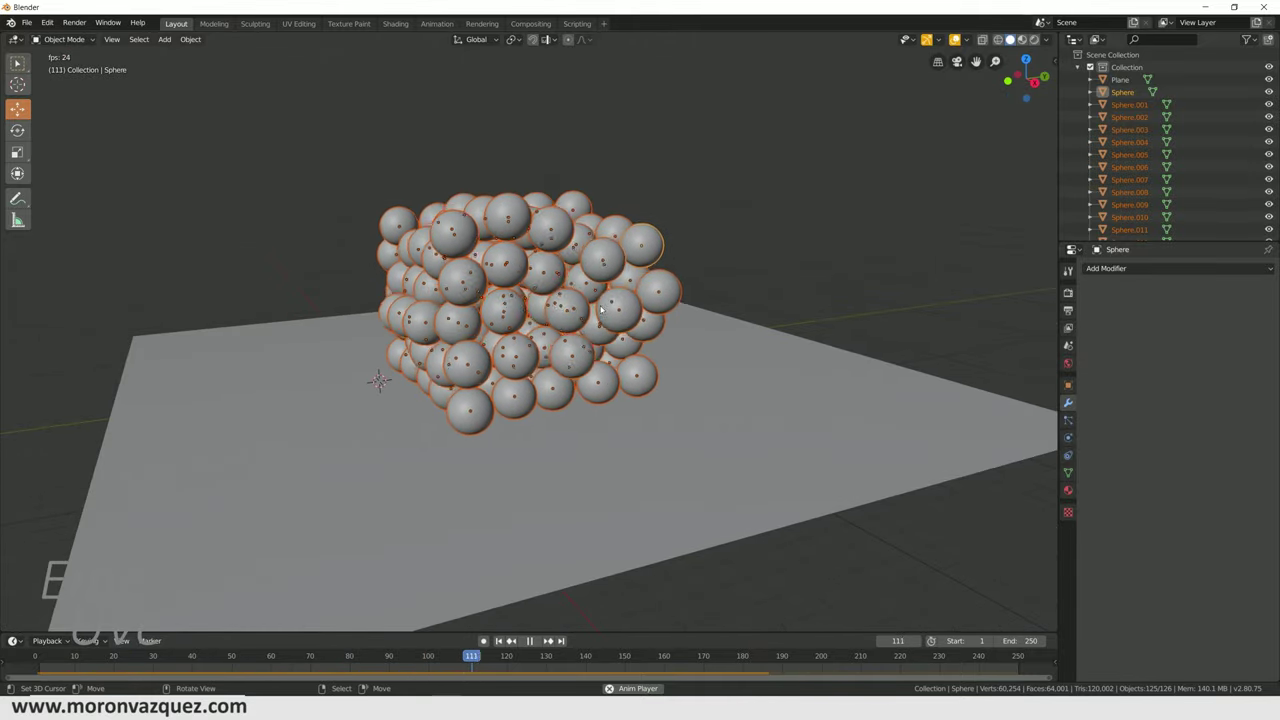
{"action": "mouse_move", "coordinate": [598, 270]}
{"action": "middle_mouse_down"}
{"action": "mouse_move", "coordinate": [516, 450]}
{"action": "mouse_move", "coordinate": [510, 514]}
{"action": "mouse_move", "coordinate": [702, 465]}
{"action": "middle_mouse_up"}
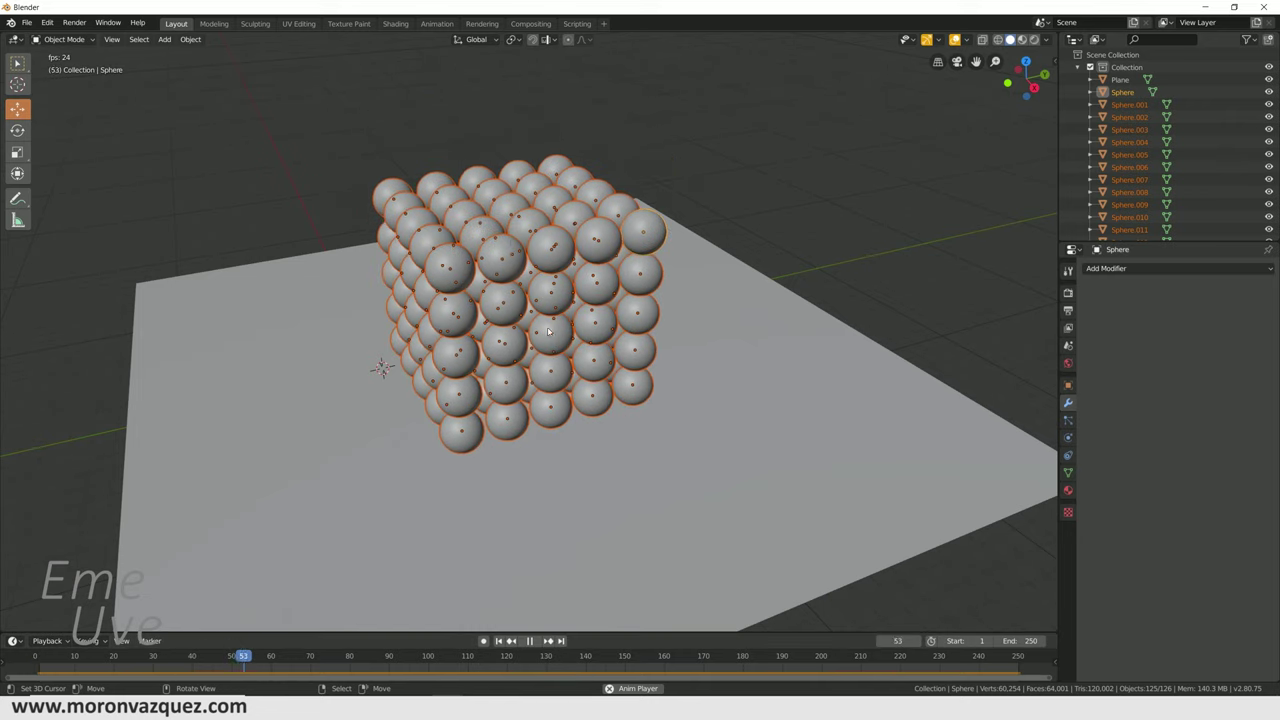
{"action": "left_click", "coordinate": [530, 642]}
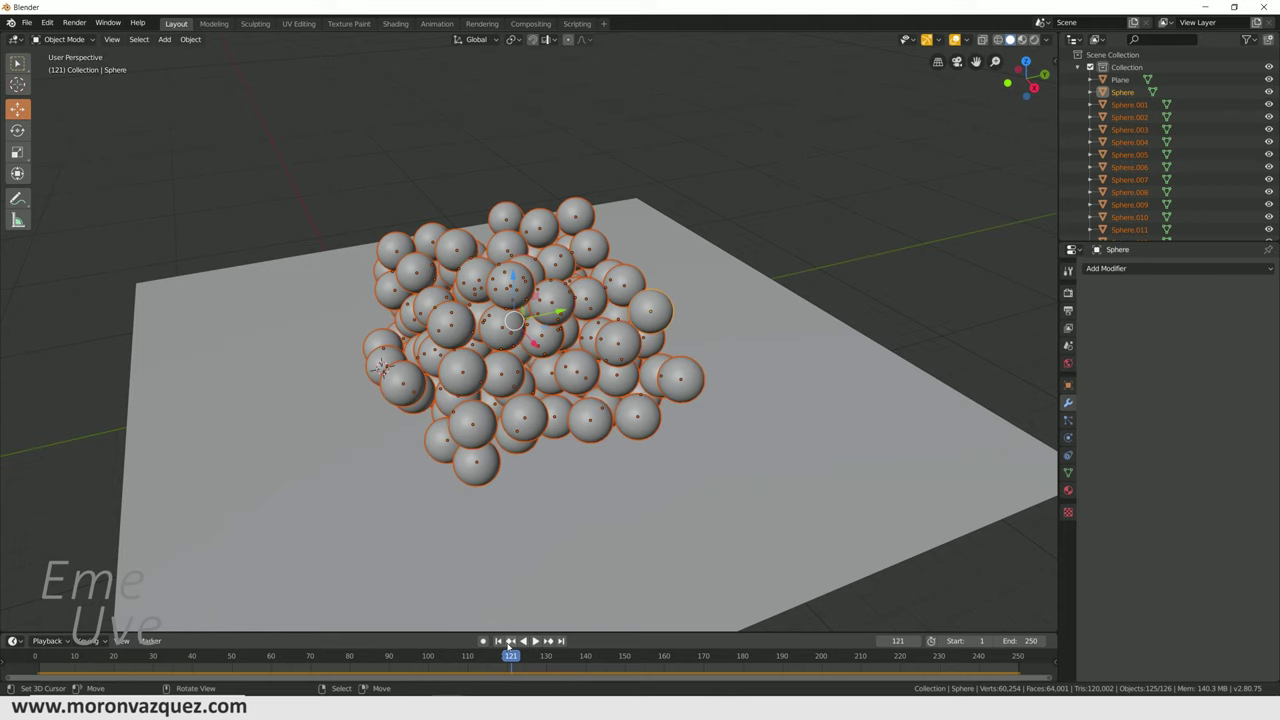
{"action": "middle_click_drag", "start_coordinate": [520, 430], "coordinate": [558, 510]}
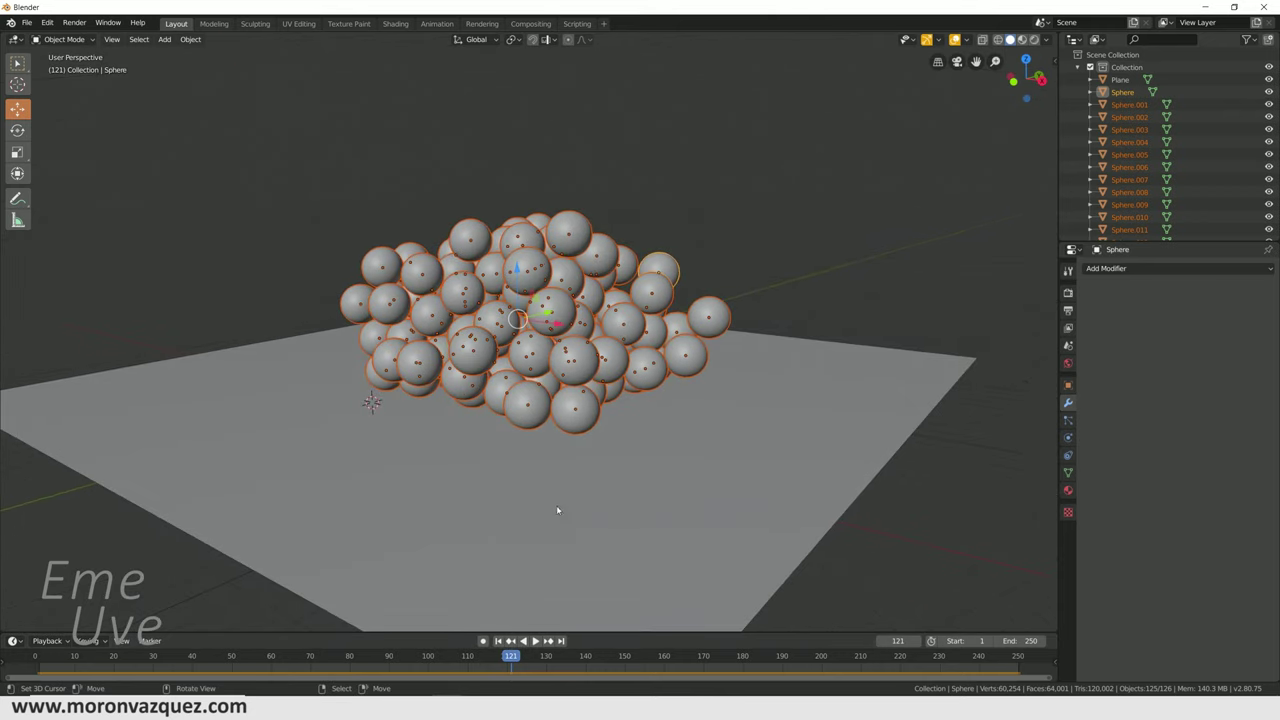
{"action": "left_click", "coordinate": [498, 641]}
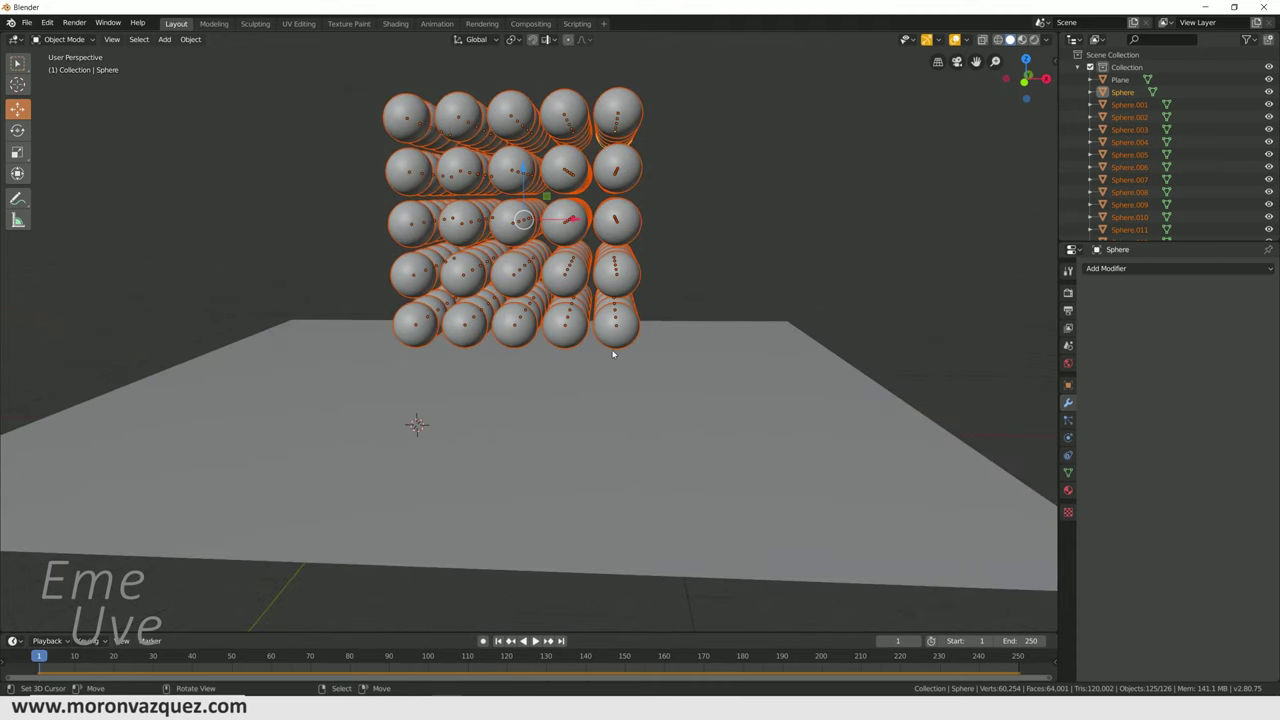
- Duplicate all 125 spheres in place with Shift+D, bringing the scene to 251 objects
{"action": "middle_click_drag", "start_coordinate": [586, 363], "coordinate": [598, 458], "text": "shift"}
{"action": "key", "text": "shift"}
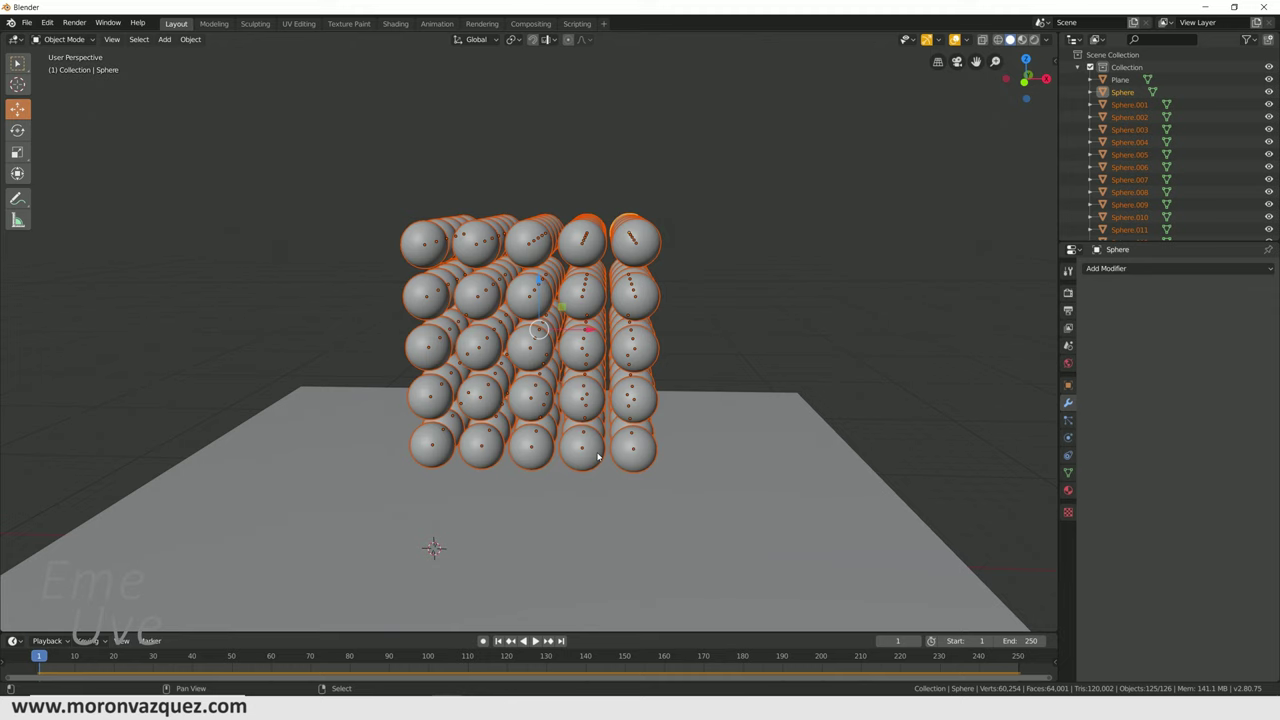
{"action": "key", "text": "shift+d"}
{"action": "right_click", "coordinate": [597, 453]}
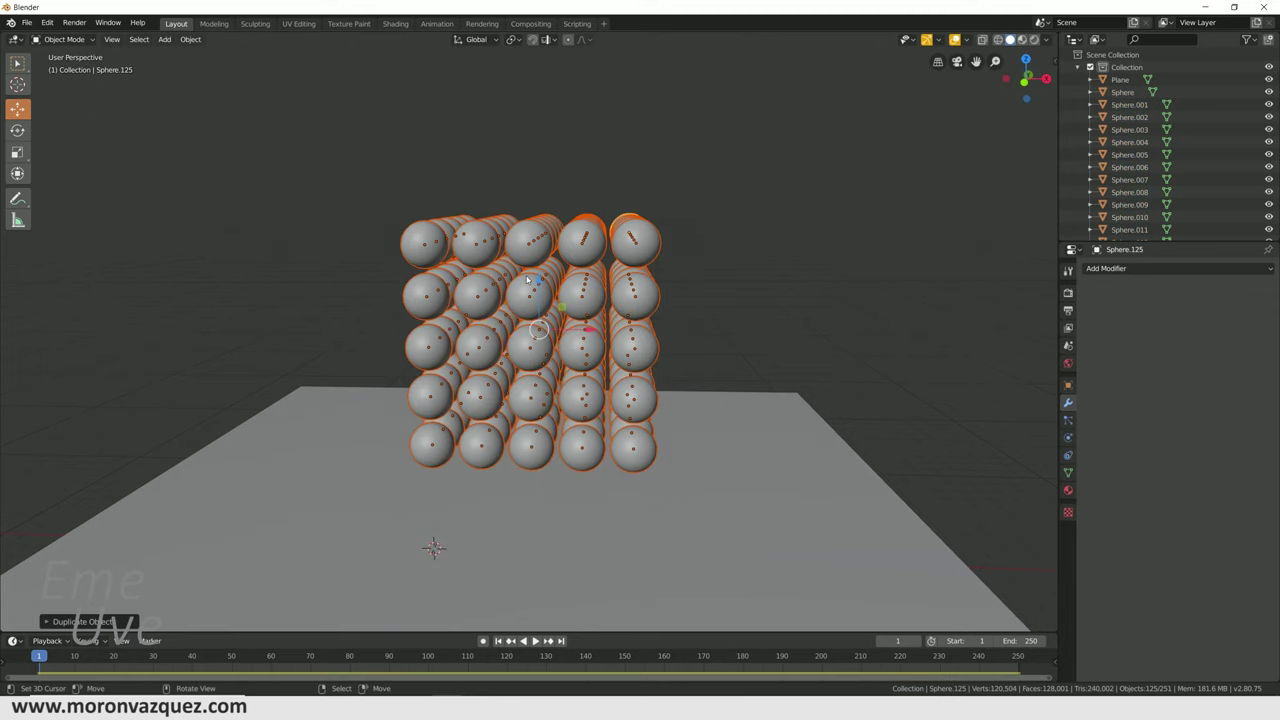
- Move the duplicated block straight up onto the original, forming a column ten spheres tall
{"action": "left_click_drag", "start_coordinate": [527, 280], "coordinate": [581, 47]}
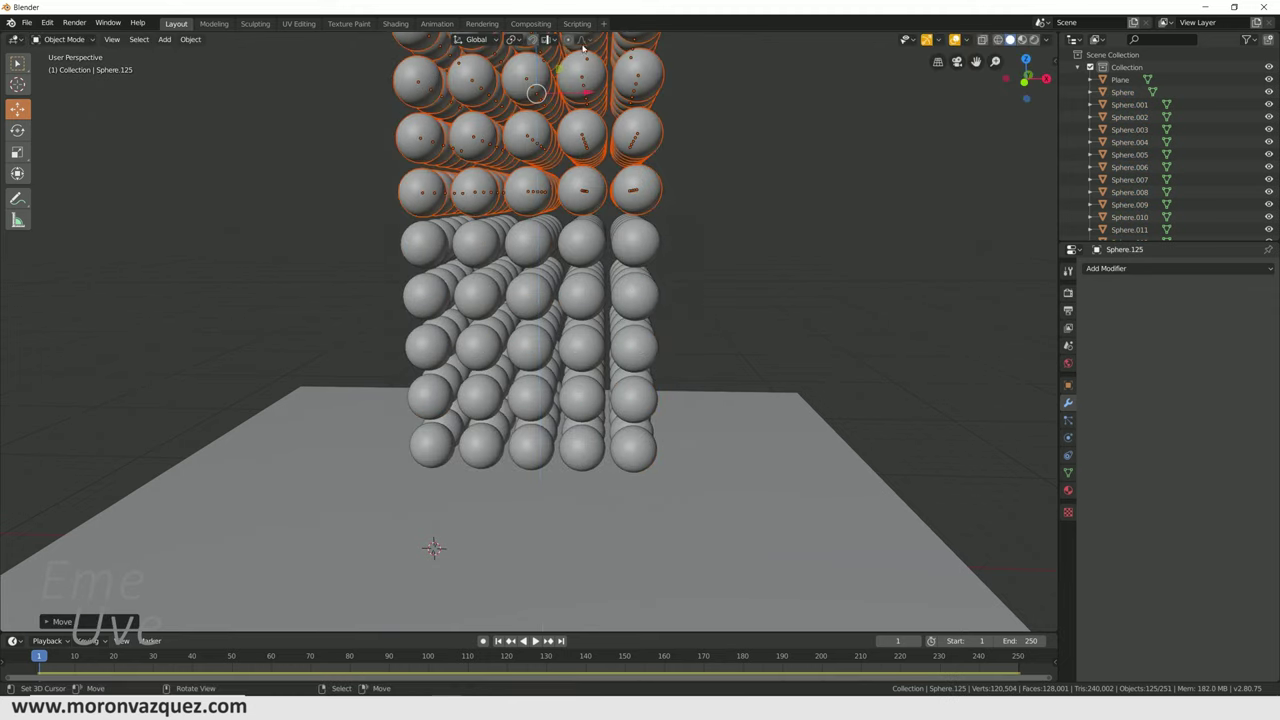
{"action": "middle_click_drag", "start_coordinate": [829, 229], "coordinate": [783, 243]}
{"action": "scroll", "coordinate": [698, 279], "scroll_direction": "down", "scroll_amount": 3}
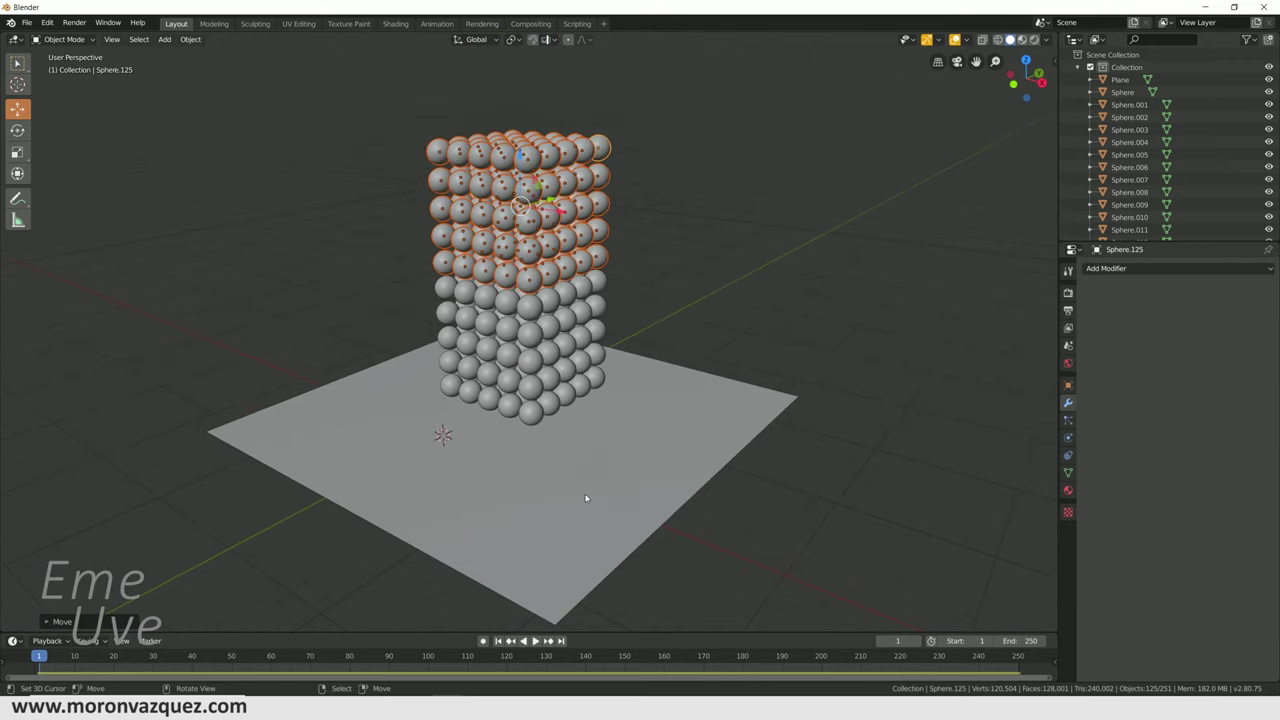
{"action": "mouse_move", "coordinate": [585, 497]}
{"action": "middle_mouse_down"}
{"action": "mouse_move", "coordinate": [592, 469]}
{"action": "mouse_move", "coordinate": [566, 474]}
{"action": "middle_mouse_up"}
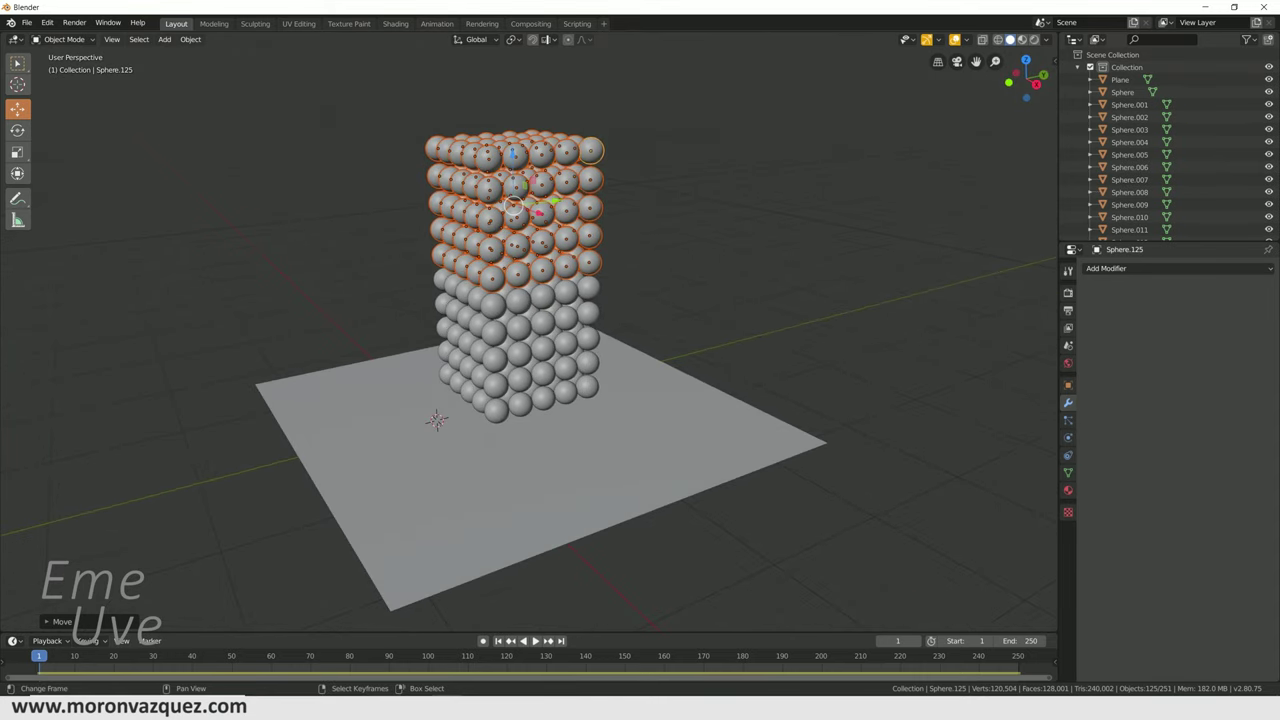
{"action": "left_click", "coordinate": [384, 648]}
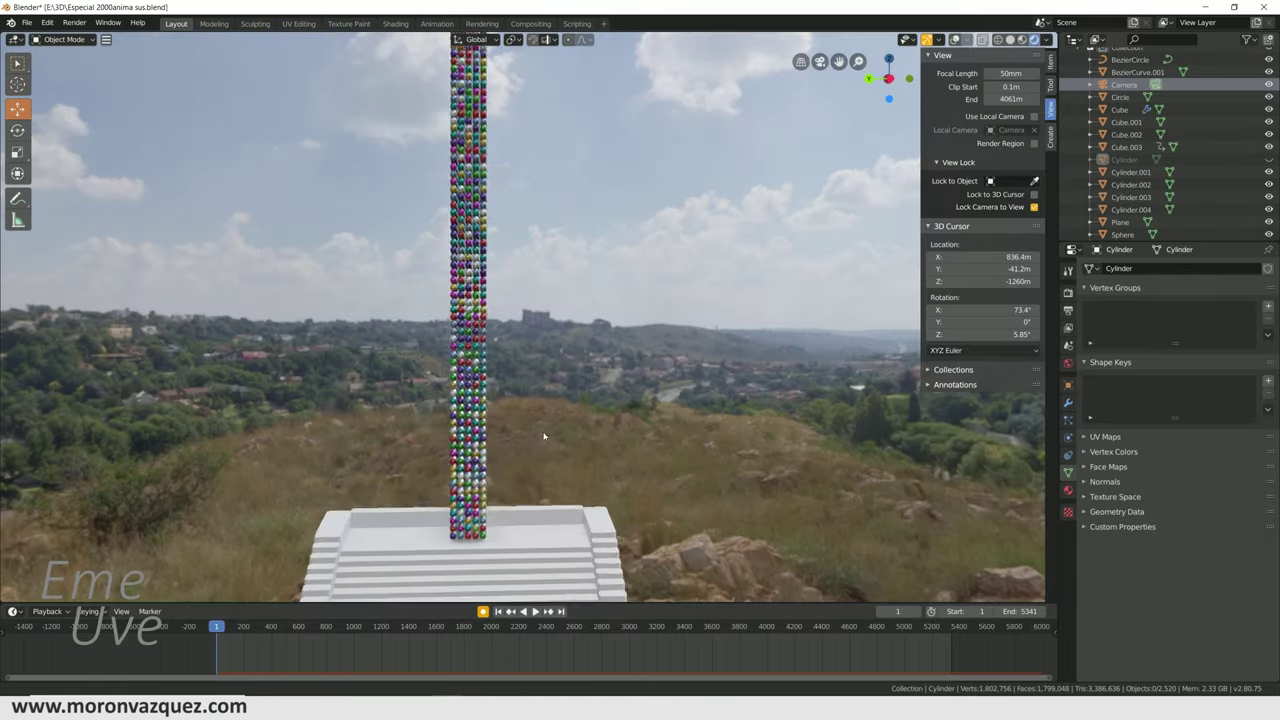
{"action": "mouse_move", "coordinate": [550, 357]}
{"action": "middle_mouse_down"}
{"action": "mouse_move", "coordinate": [531, 446]}
{"action": "mouse_move", "coordinate": [48, 353]}
{"action": "mouse_move", "coordinate": [490, 215]}
{"action": "middle_mouse_up"}
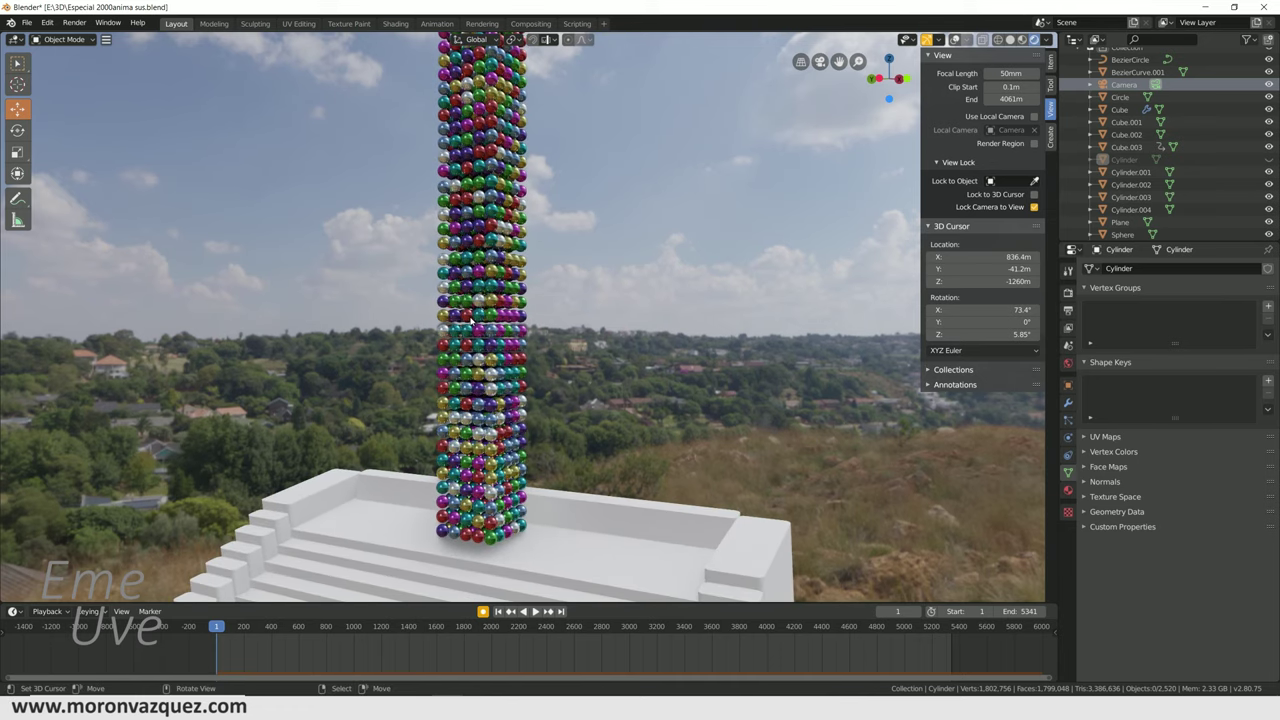
{"action": "left_click", "coordinate": [491, 360]}
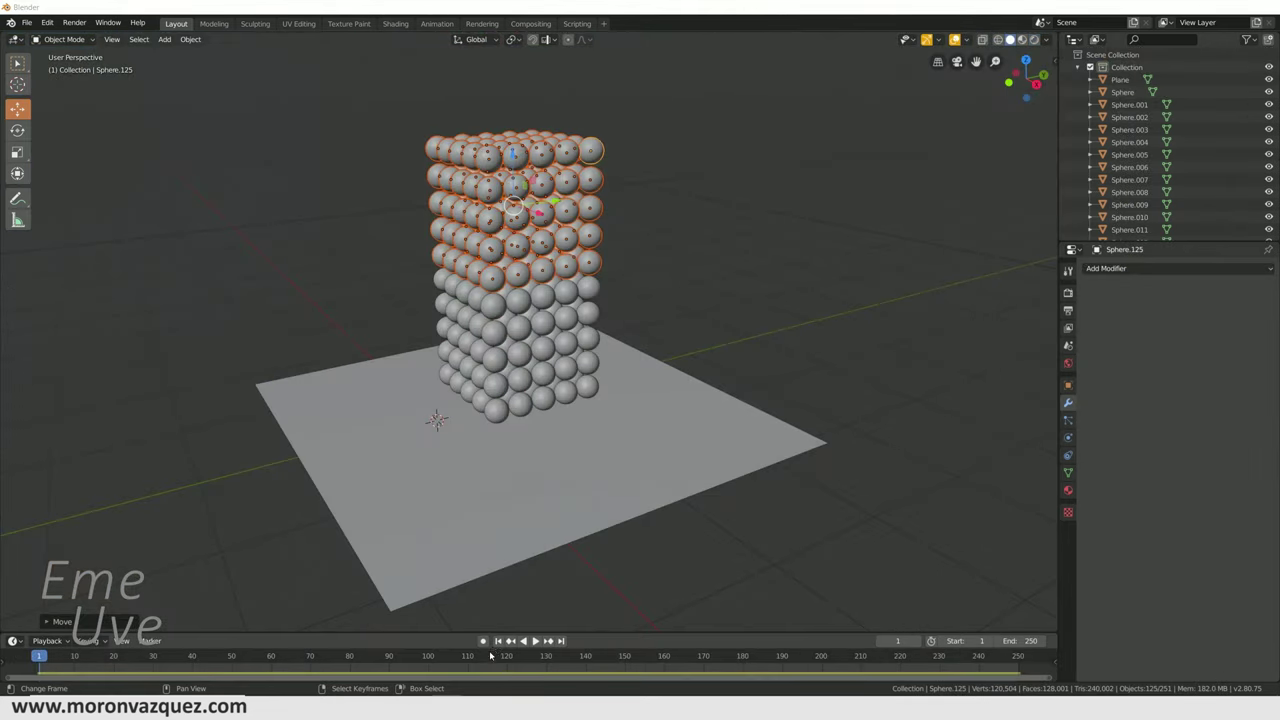
- Select Sphere.001 at the bottom left of the column and show its Material properties
{"action": "middle_click_drag", "start_coordinate": [560, 458], "coordinate": [615, 445]}
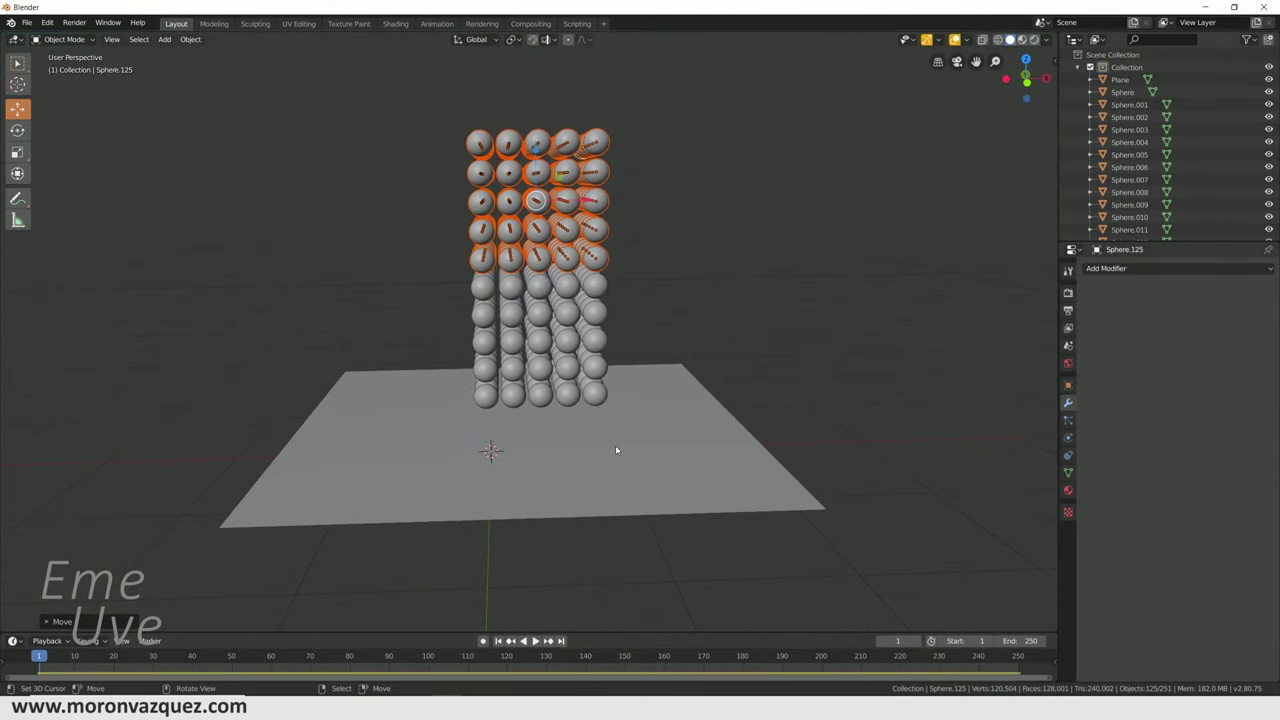
{"action": "left_click", "coordinate": [490, 394]}
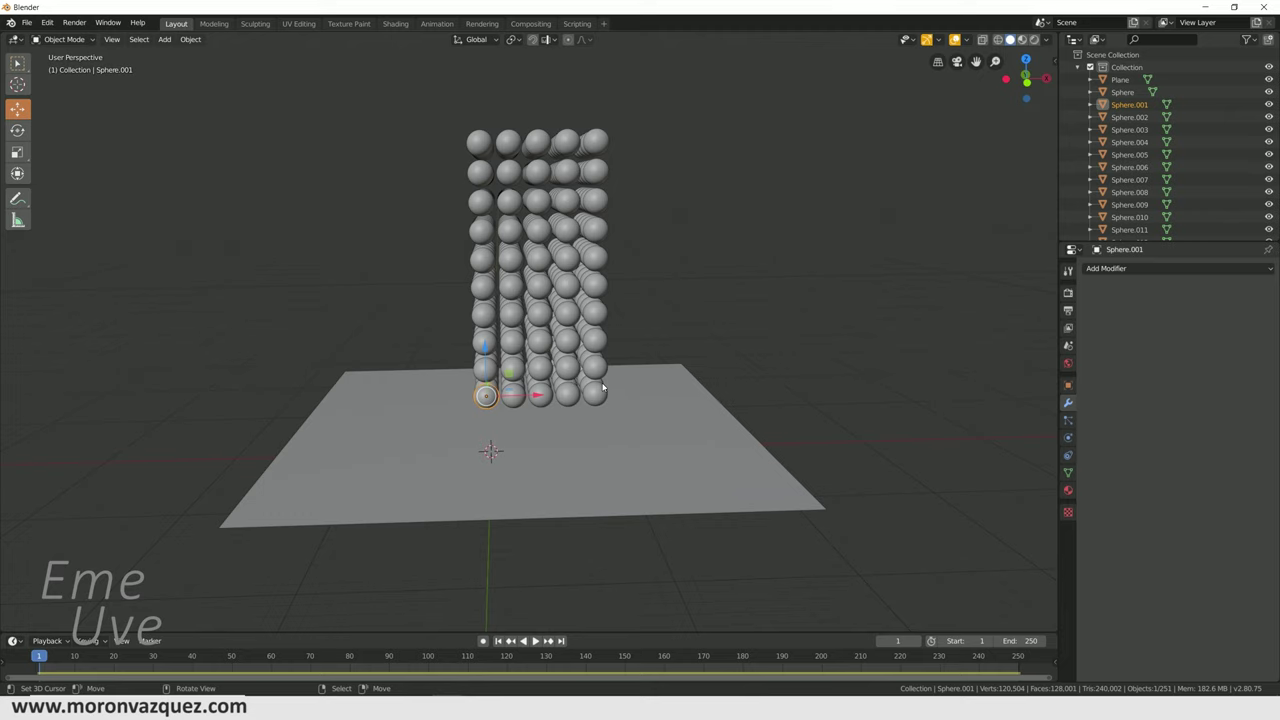
{"action": "middle_click_drag", "start_coordinate": [604, 387], "coordinate": [951, 336]}
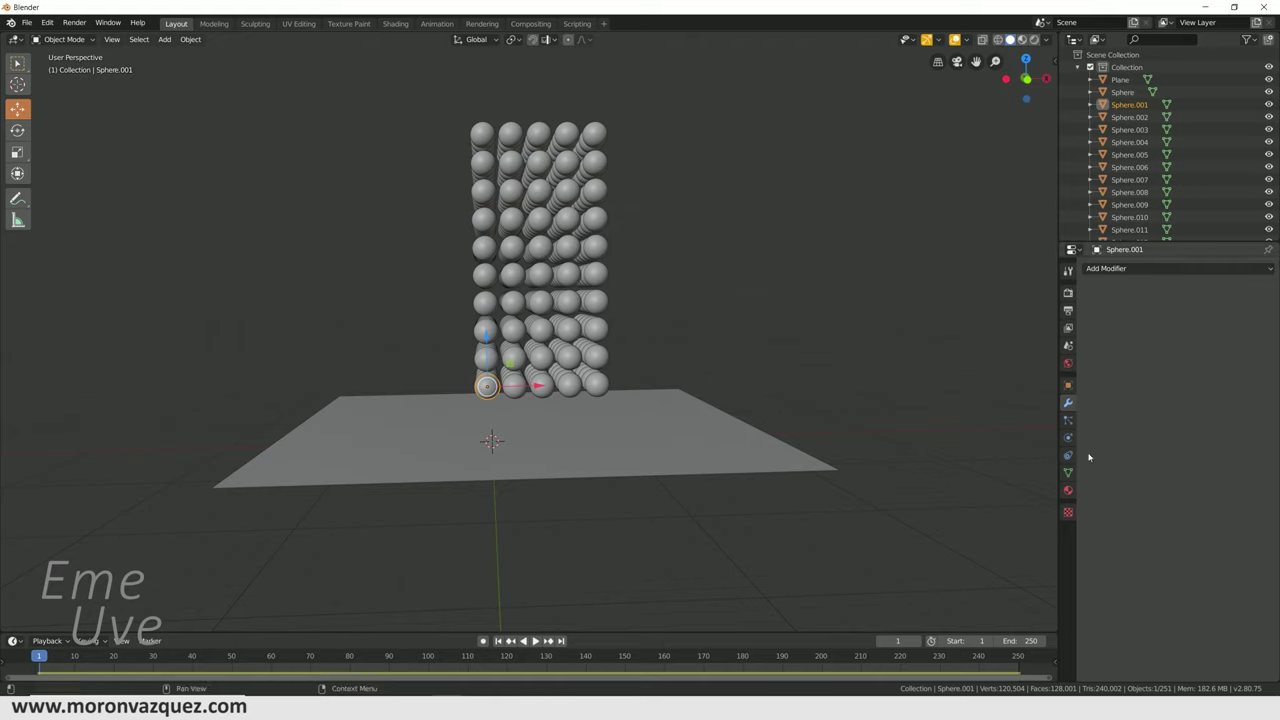
{"action": "left_click", "coordinate": [1068, 490]}
{"action": "middle_click_drag", "start_coordinate": [897, 324], "coordinate": [828, 327]}
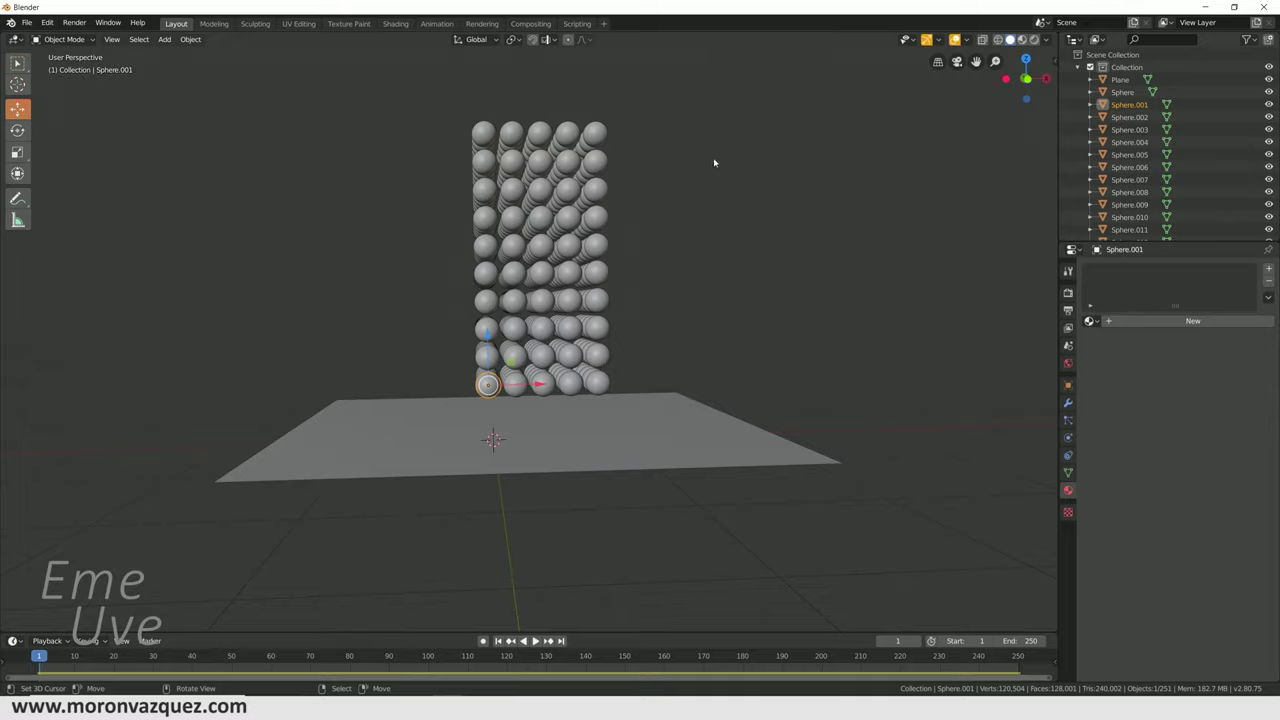
{"action": "mouse_move", "coordinate": [598, 204]}
{"action": "middle_mouse_down"}
{"action": "mouse_move", "coordinate": [651, 197]}
{"action": "mouse_move", "coordinate": [600, 197]}
{"action": "mouse_move", "coordinate": [591, 177]}
{"action": "mouse_move", "coordinate": [543, 190]}
{"action": "mouse_move", "coordinate": [624, 187]}
{"action": "middle_mouse_up"}
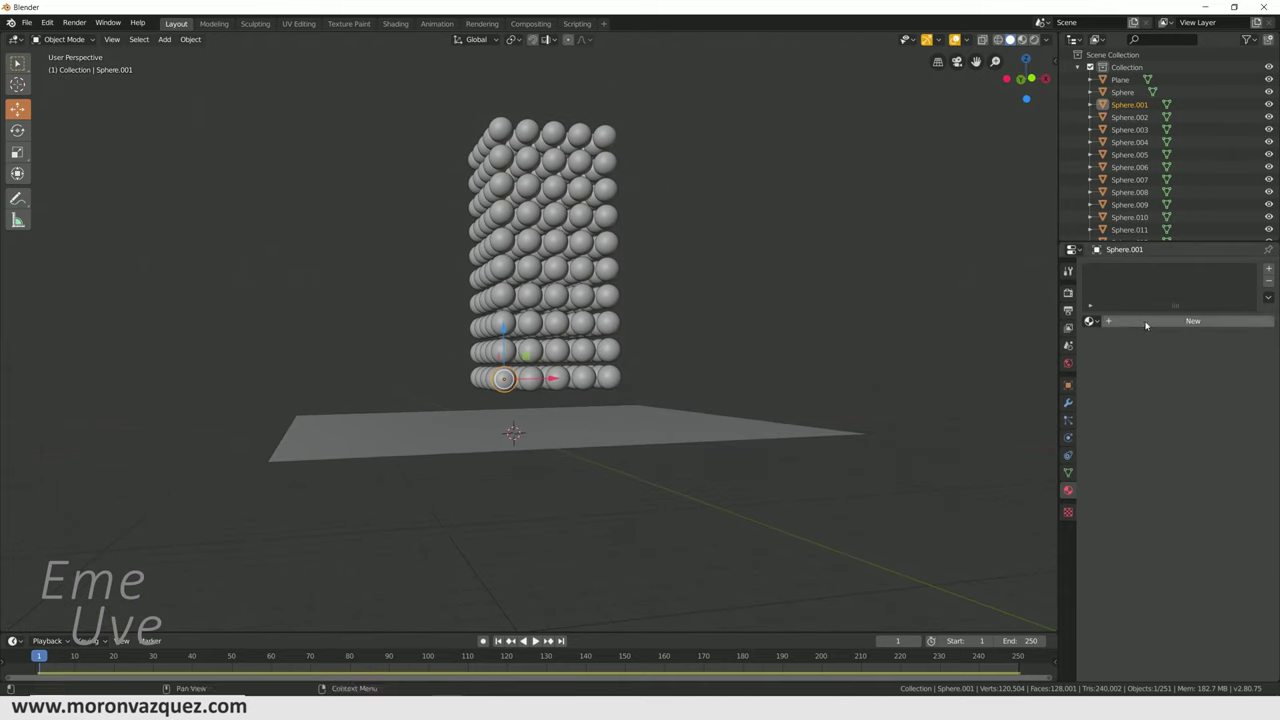
- Create Material.001 for Sphere.001 and set its Base Color to red
{"action": "left_click", "coordinate": [1141, 323]}
{"action": "left_click", "coordinate": [1208, 447]}
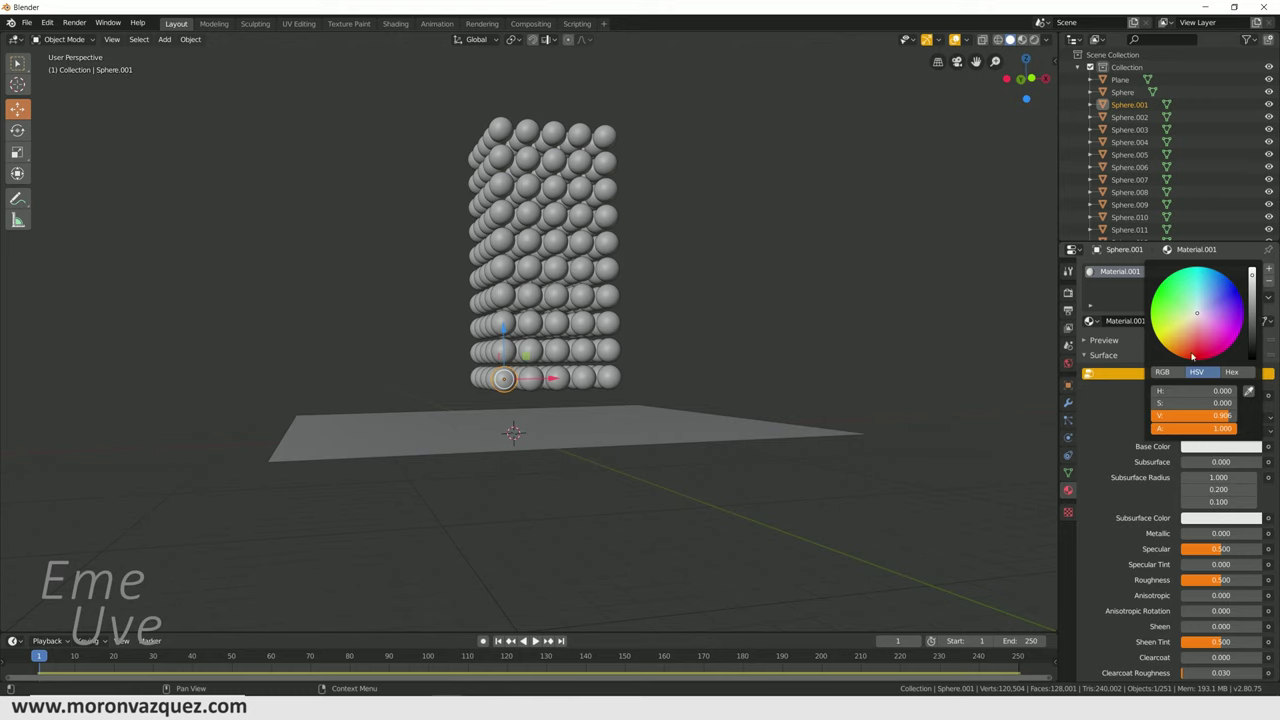
{"action": "left_click", "coordinate": [1200, 341]}
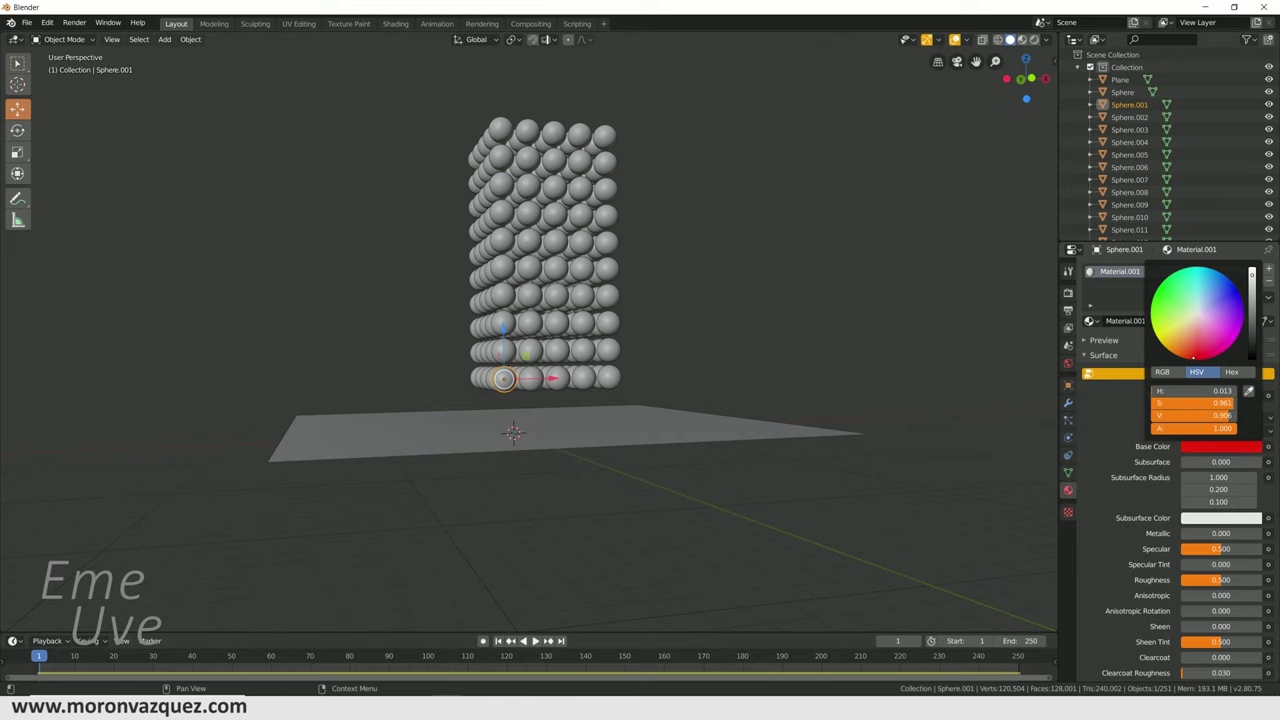
- Switch to Material Preview shading to see the red sphere among the white ones
{"action": "left_click", "coordinate": [1021, 39]}
{"action": "mouse_move", "coordinate": [800, 225]}
{"action": "middle_mouse_down"}
{"action": "mouse_move", "coordinate": [762, 248]}
{"action": "mouse_move", "coordinate": [800, 223]}
{"action": "mouse_move", "coordinate": [796, 238]}
{"action": "mouse_move", "coordinate": [771, 234]}
{"action": "mouse_move", "coordinate": [760, 203]}
{"action": "middle_mouse_up"}
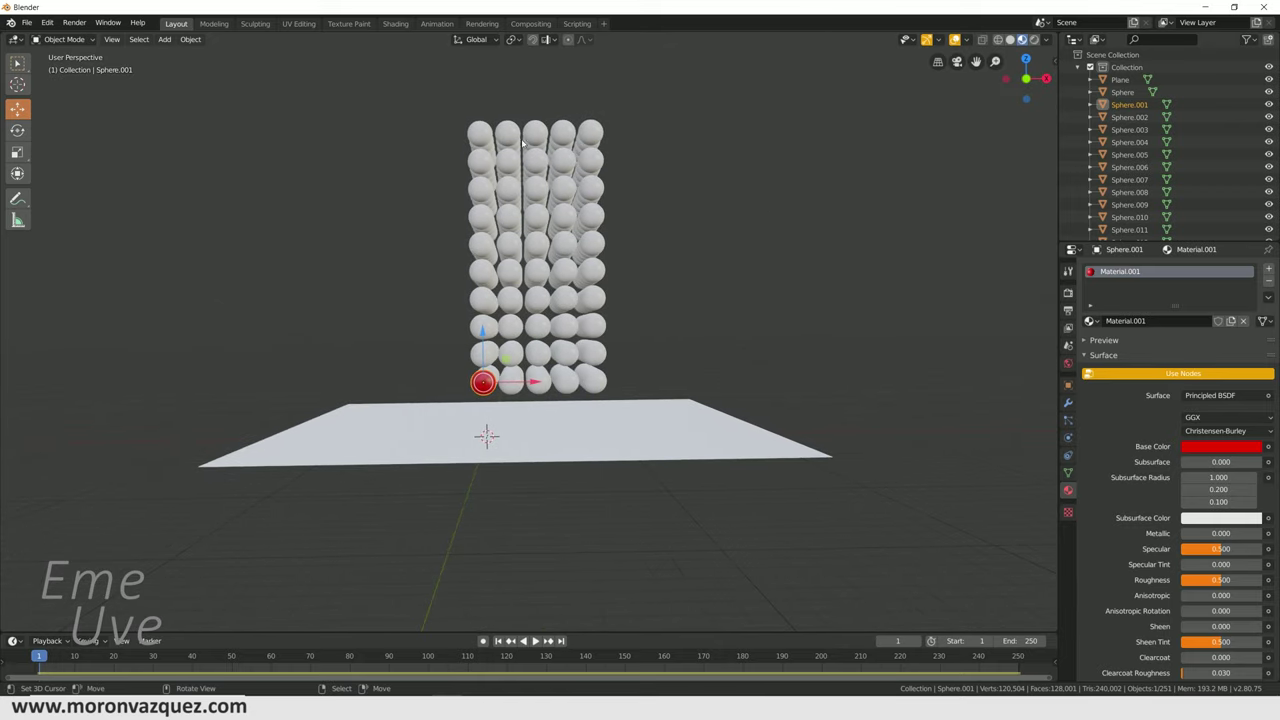
{"action": "middle_click_drag", "start_coordinate": [520, 260], "coordinate": [605, 328]}
{"action": "scroll", "coordinate": [610, 335], "scroll_direction": "up", "scroll_amount": 3}
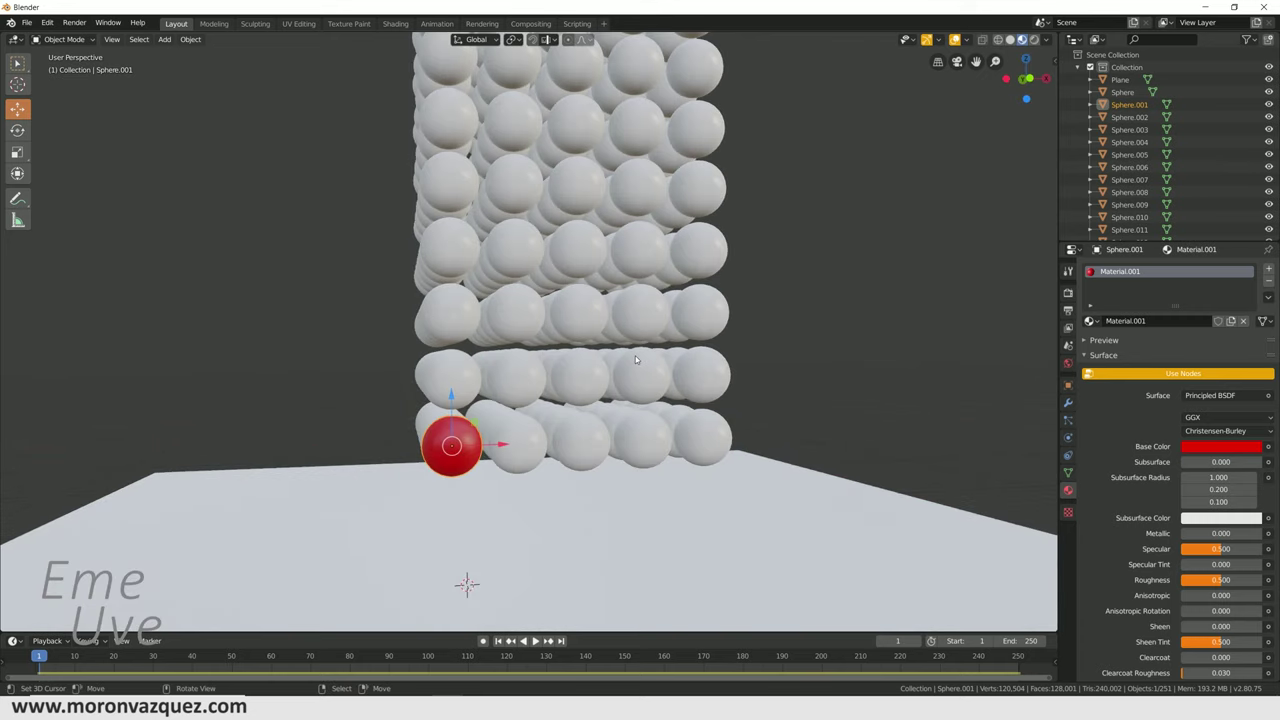
{"action": "middle_click_drag", "start_coordinate": [629, 362], "coordinate": [617, 503]}
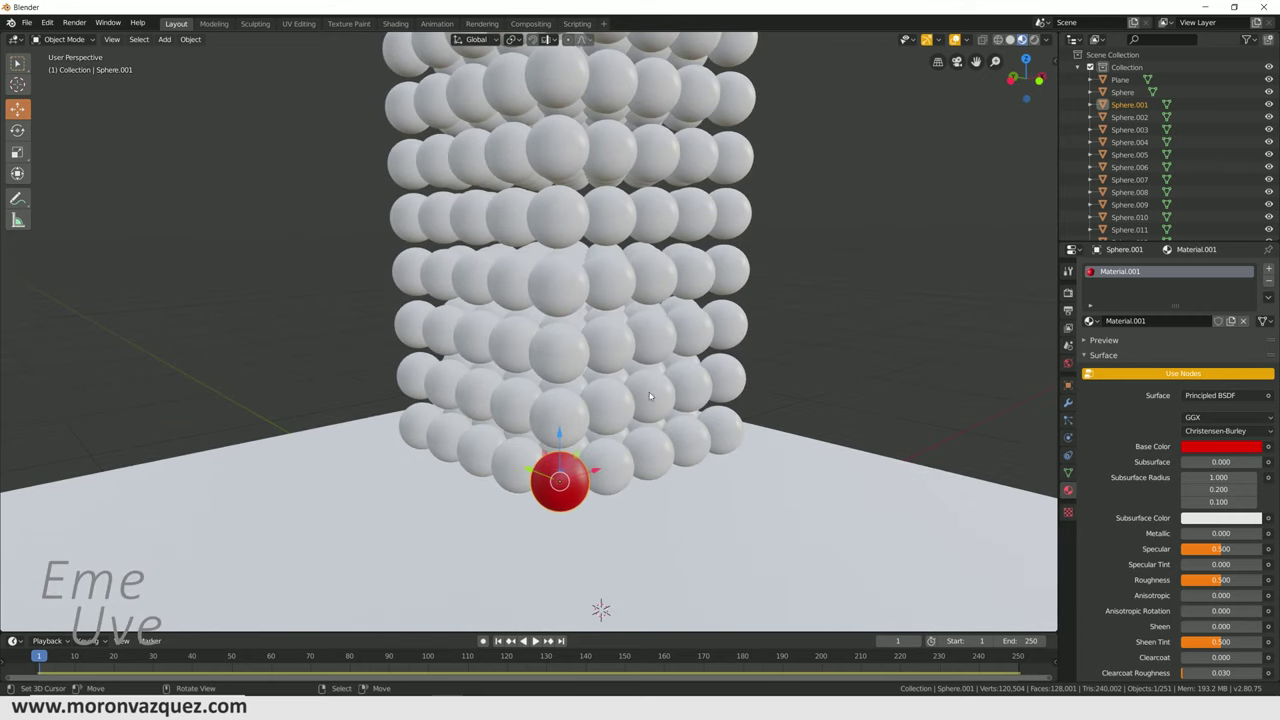
{"action": "scroll", "coordinate": [636, 272], "scroll_direction": "down", "scroll_amount": 3}
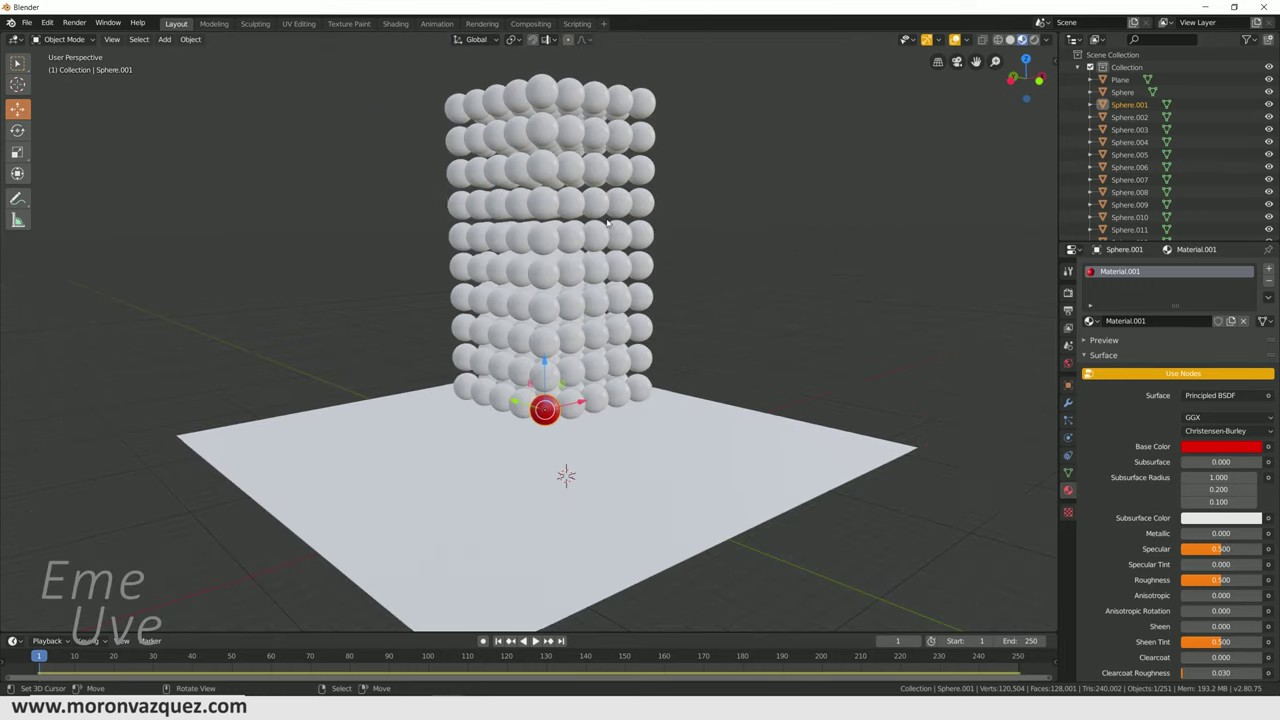
{"action": "scroll", "coordinate": [636, 272], "scroll_direction": "down", "scroll_amount": 2}
- Select a sphere in the middle of the stack
{"action": "left_click", "coordinate": [601, 411]}
{"action": "mouse_move", "coordinate": [601, 411]}
{"action": "middle_mouse_down"}
{"action": "mouse_move", "coordinate": [557, 405]}
{"action": "mouse_move", "coordinate": [550, 300]}
{"action": "middle_mouse_up"}
{"action": "left_click", "coordinate": [550, 300]}
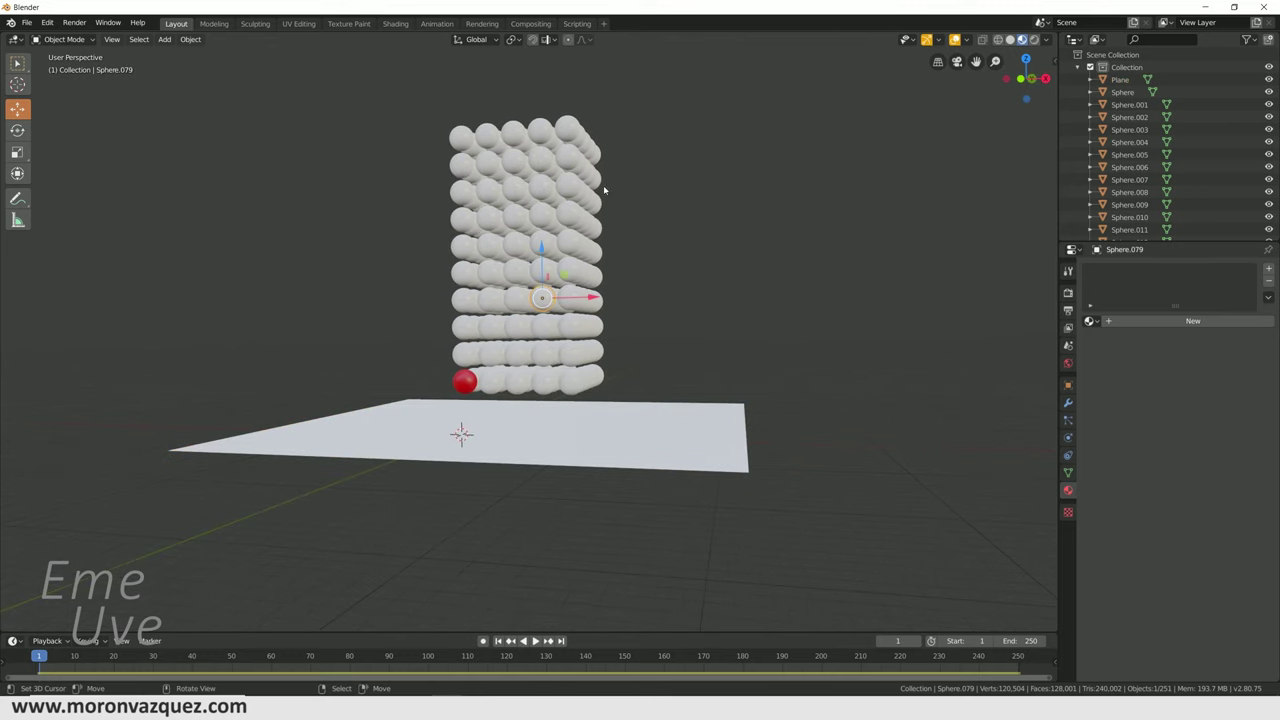
- Select all the spheres but not the ground plane, with the red Sphere.001 active
{"action": "key", "text": "a"}
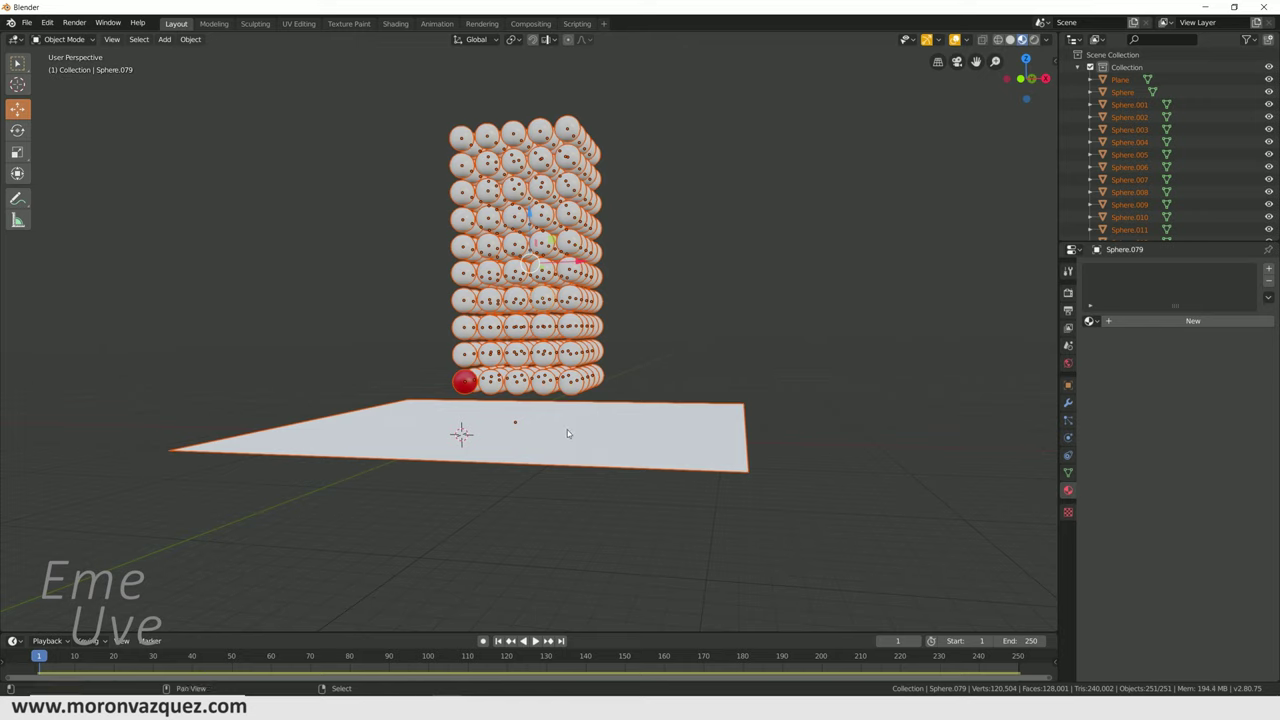
{"action": "left_click", "coordinate": [567, 430], "text": "shift"}
{"action": "middle_click_drag", "start_coordinate": [567, 430], "coordinate": [425, 375]}
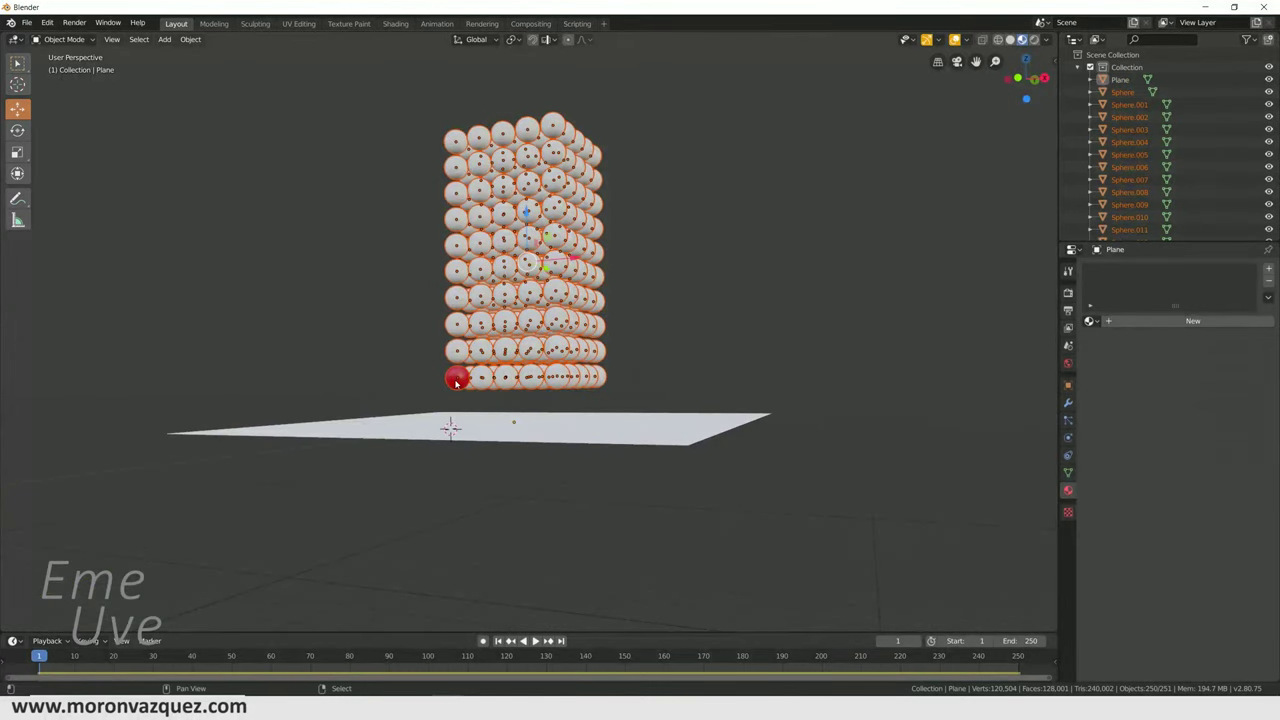
{"action": "scroll", "coordinate": [456, 383], "scroll_direction": "up", "scroll_amount": 4}
{"action": "left_click", "coordinate": [367, 435], "text": "shift"}
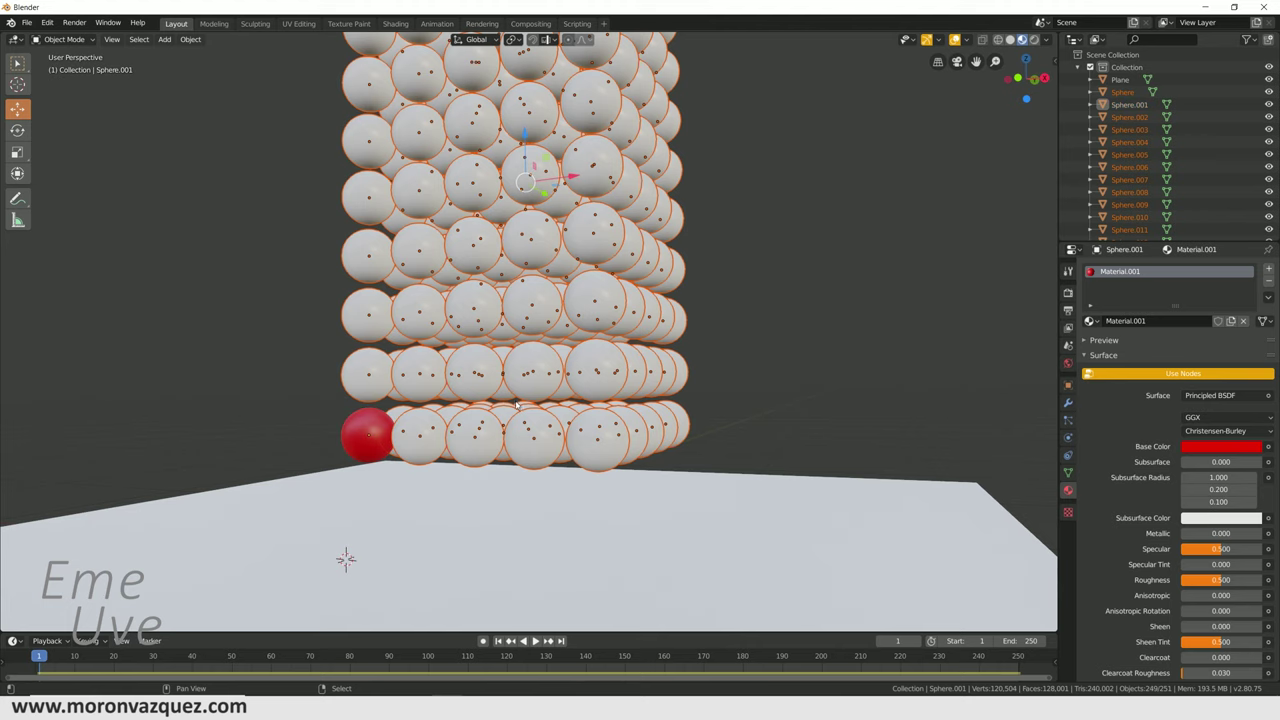
{"action": "middle_click_drag", "start_coordinate": [515, 403], "coordinate": [447, 347]}
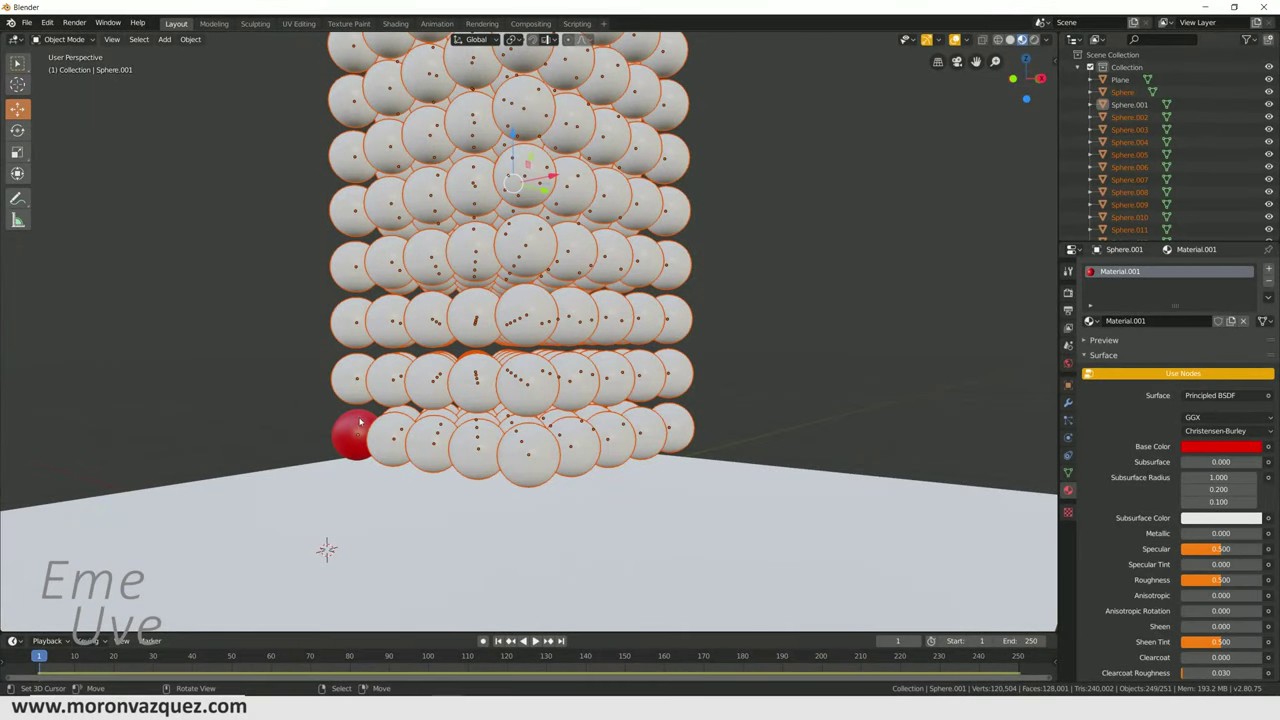
{"action": "middle_click_drag", "start_coordinate": [360, 422], "coordinate": [502, 415]}
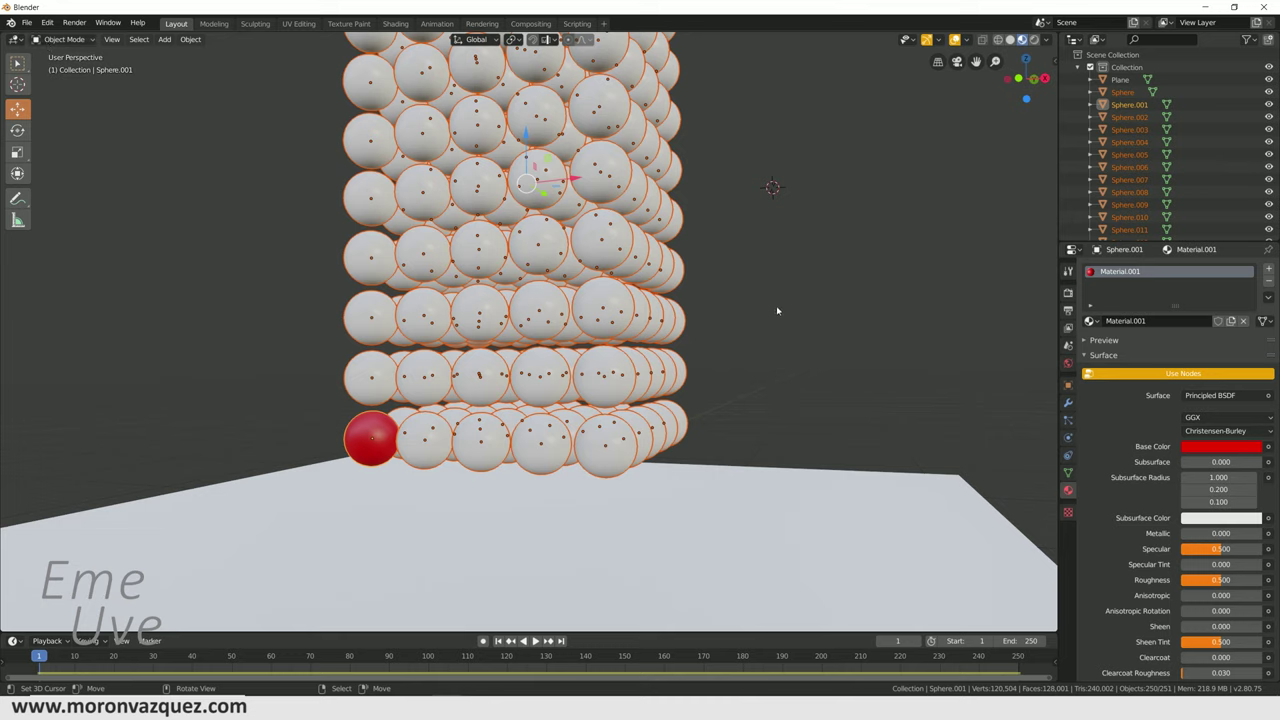
- Bring up the Ctrl+L link-data menu, then dismiss it without choosing anything
{"action": "key", "text": "ctrl"}
{"action": "key", "text": "ctrl+l"}
{"action": "right_click", "coordinate": [756, 319]}
- Link the red Material.001 to every selected sphere so the whole tower turns red
{"action": "key", "text": "ctrl+l"}
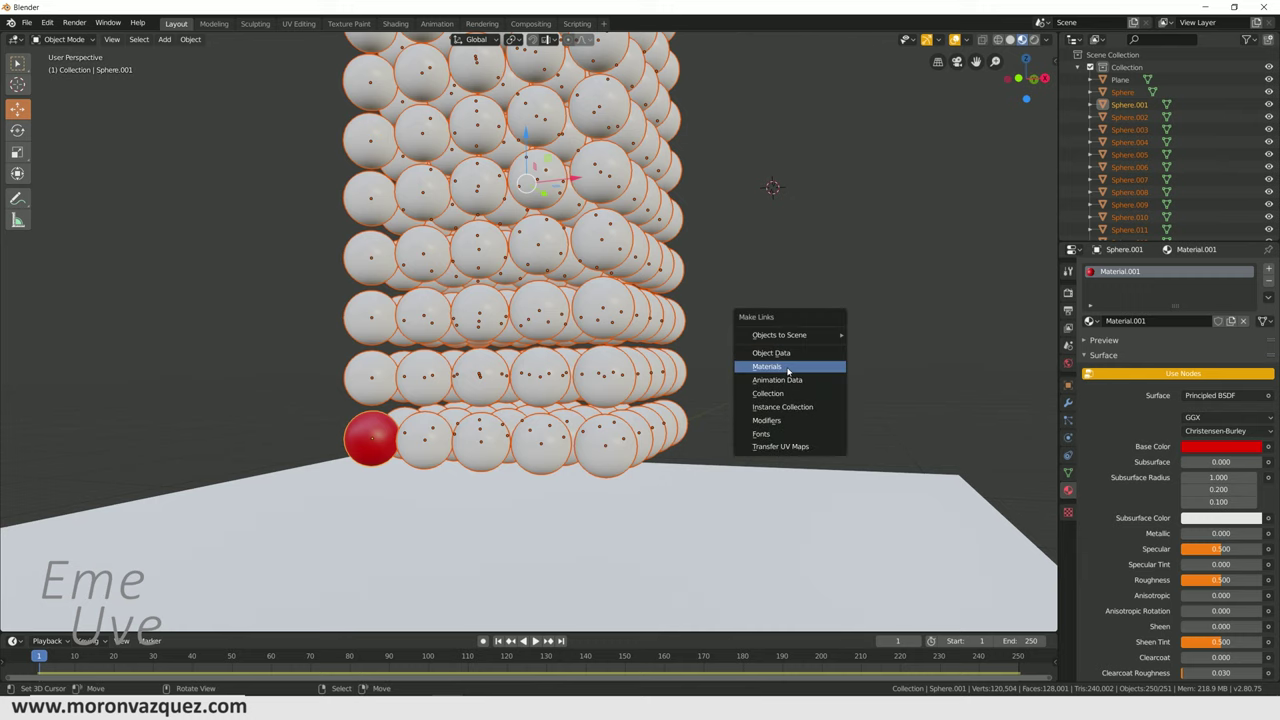
{"action": "left_click", "coordinate": [784, 368]}
{"action": "mouse_move", "coordinate": [737, 374]}
{"action": "middle_mouse_down"}
{"action": "mouse_move", "coordinate": [483, 345]}
{"action": "mouse_move", "coordinate": [503, 343]}
{"action": "mouse_move", "coordinate": [434, 434]}
{"action": "mouse_move", "coordinate": [560, 400]}
{"action": "middle_mouse_up"}
{"action": "scroll", "coordinate": [590, 377], "scroll_direction": "down", "scroll_amount": 4}
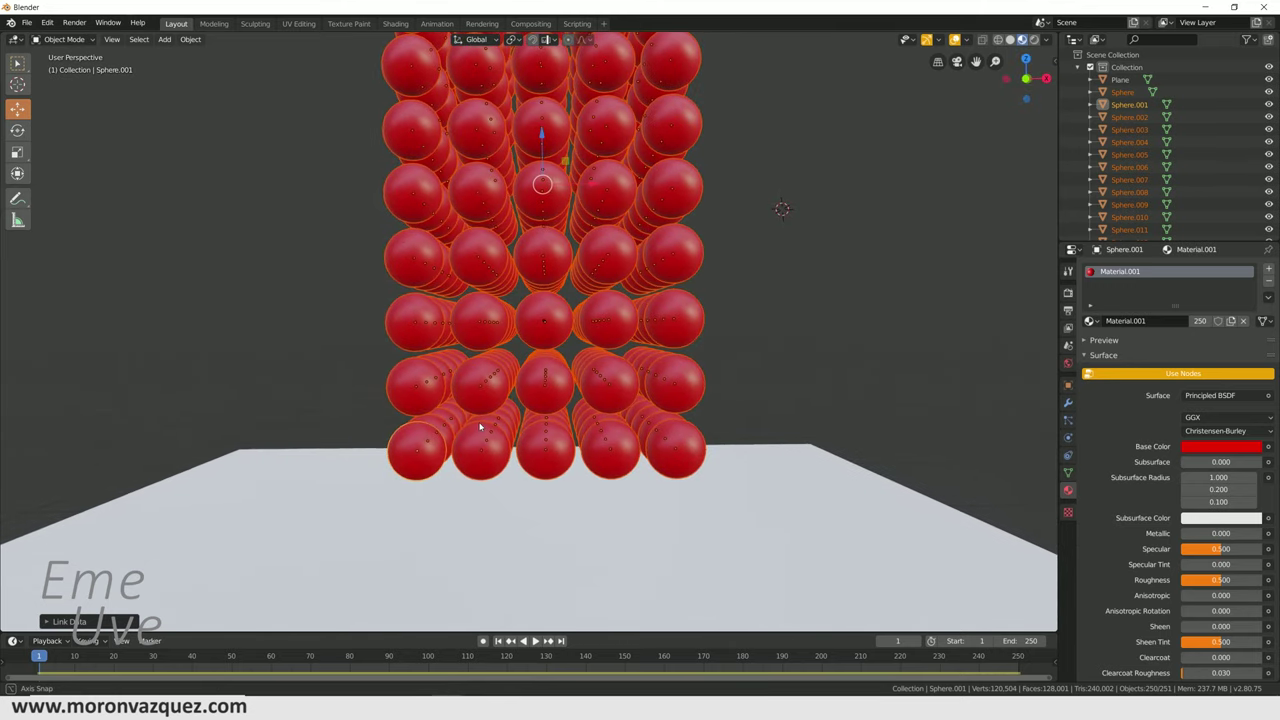
- Enlarge the timeline area below the viewport
{"action": "middle_click_drag", "start_coordinate": [590, 377], "coordinate": [576, 275]}
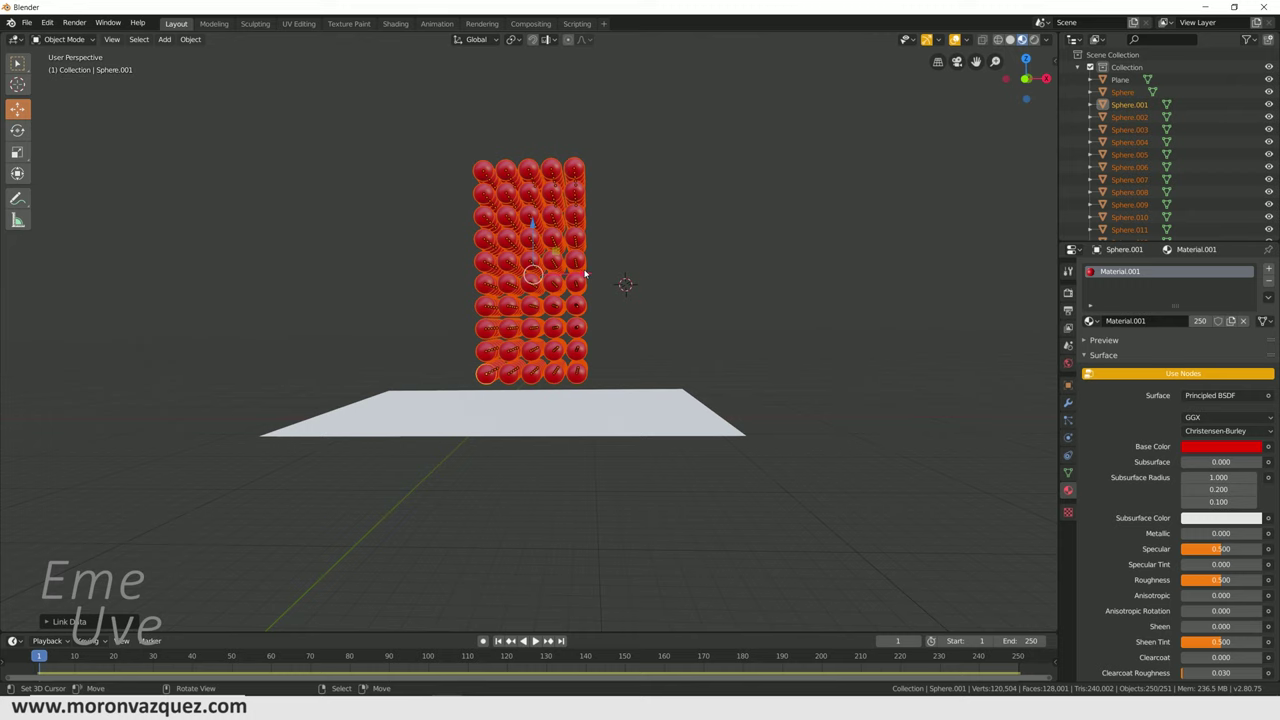
{"action": "scroll", "coordinate": [628, 318], "scroll_direction": "up", "scroll_amount": 3}
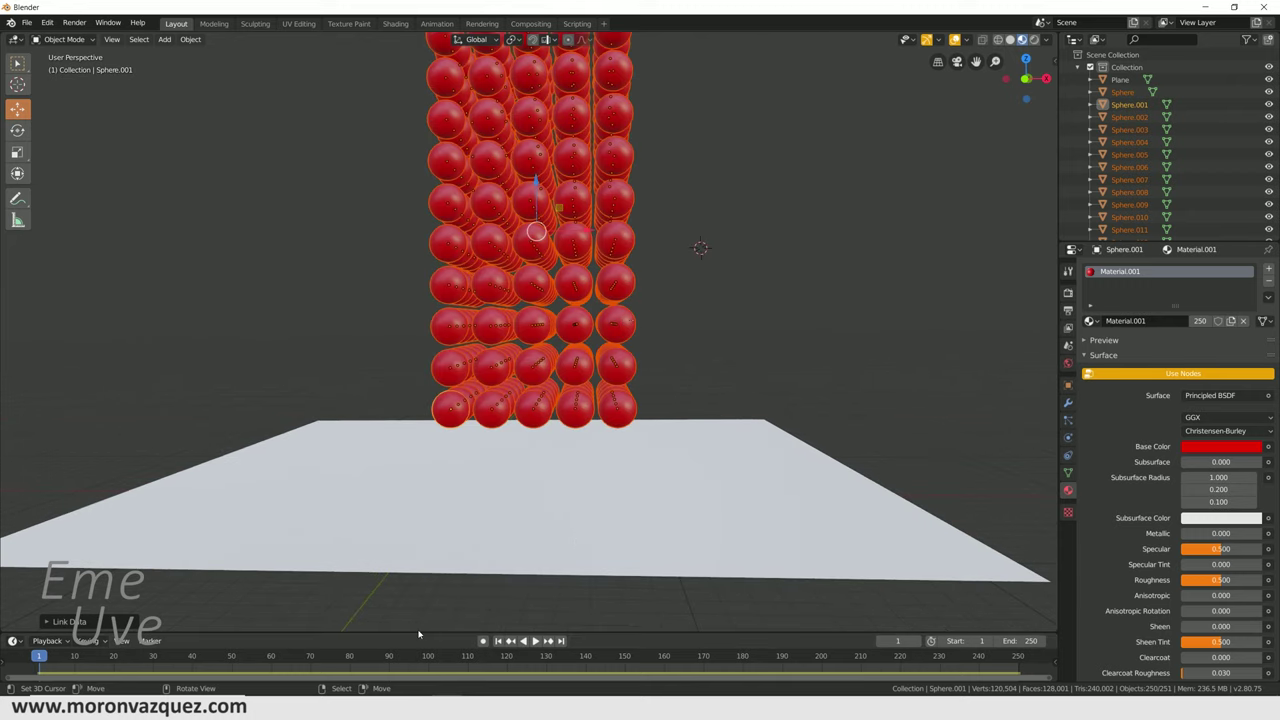
{"action": "left_click_drag", "start_coordinate": [427, 630], "coordinate": [430, 452]}
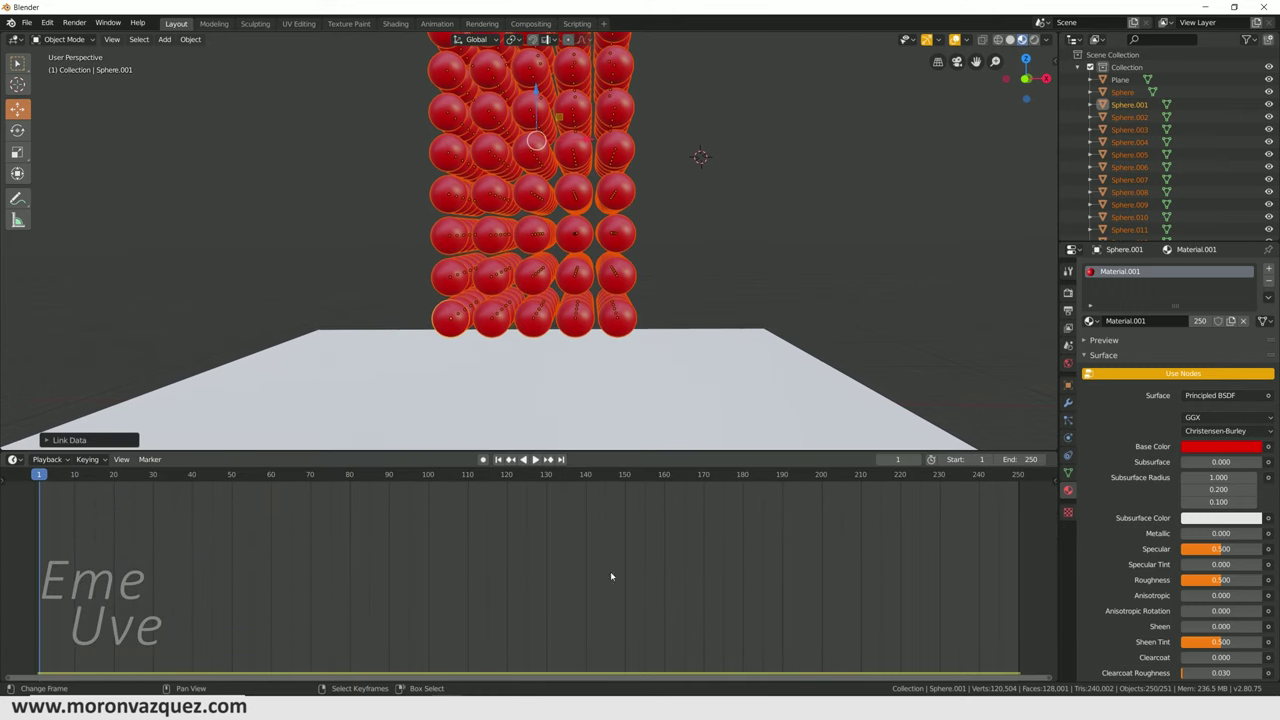
- Turn the timeline area into a Shader Editor showing Material.001's nodes
{"action": "left_click", "coordinate": [13, 462]}
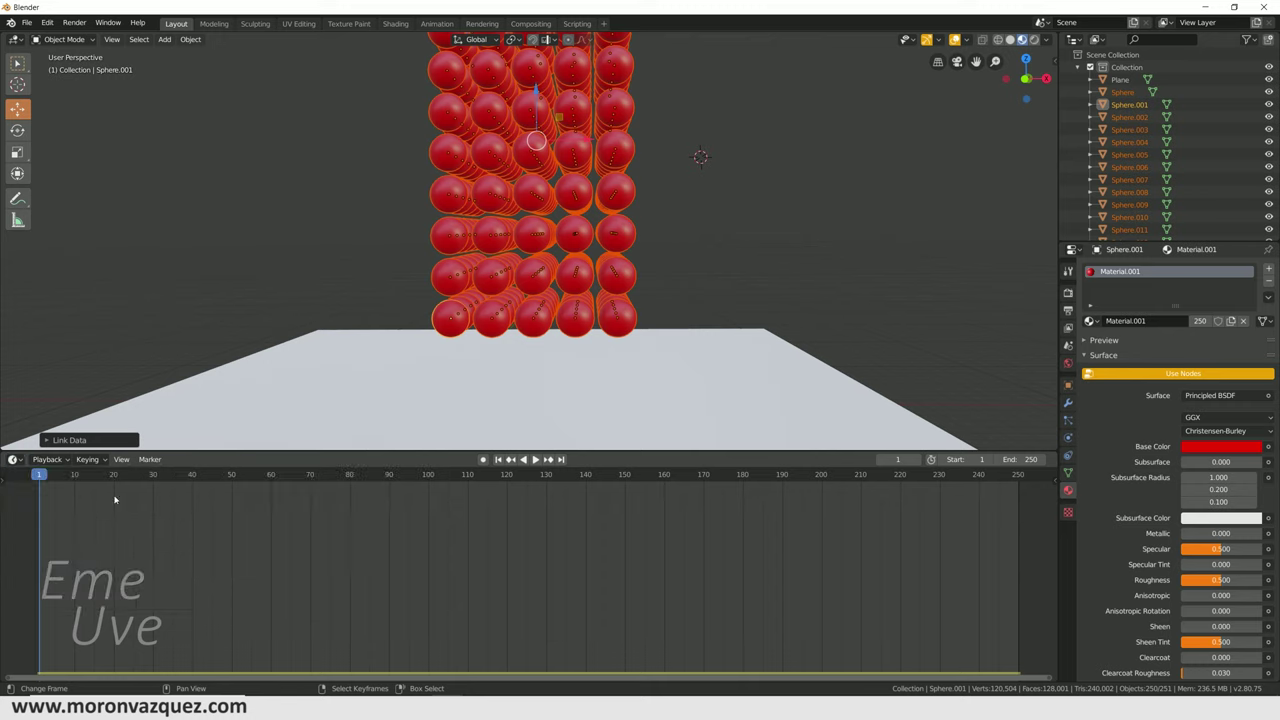
{"action": "left_click", "coordinate": [13, 462]}
{"action": "left_click", "coordinate": [48, 547]}
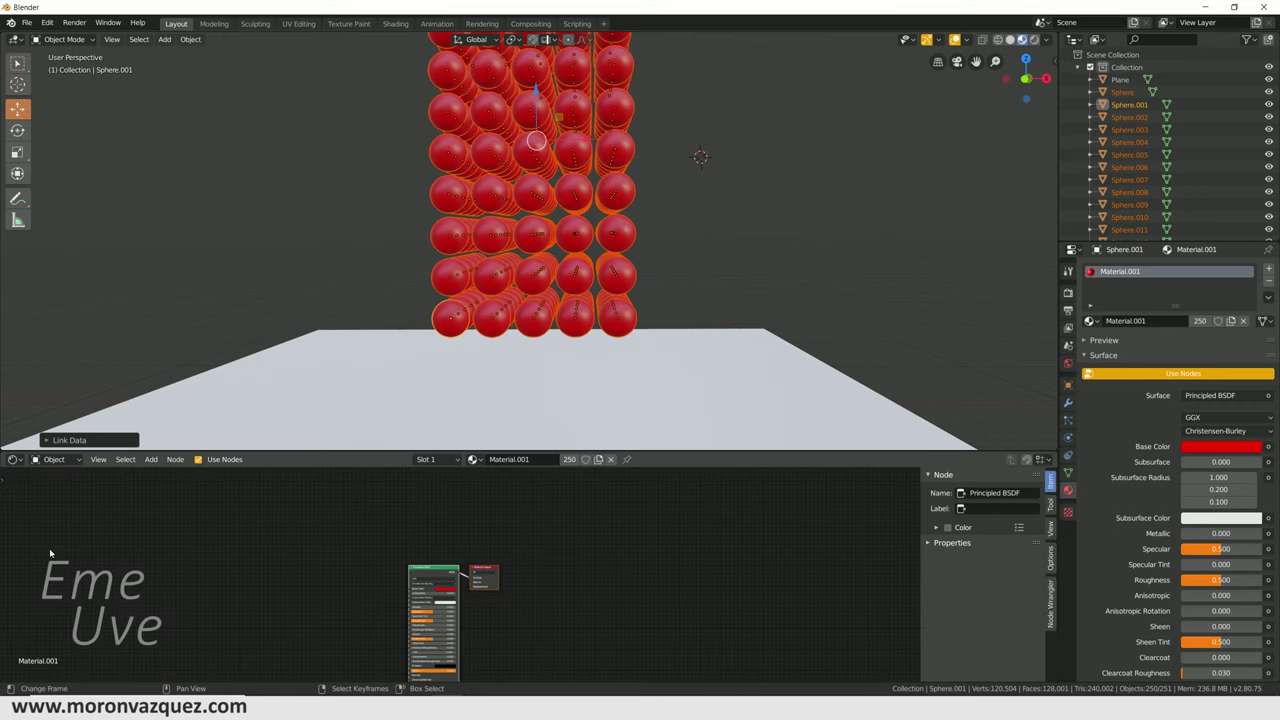
{"action": "scroll", "coordinate": [519, 566], "scroll_direction": "up", "scroll_amount": 1}
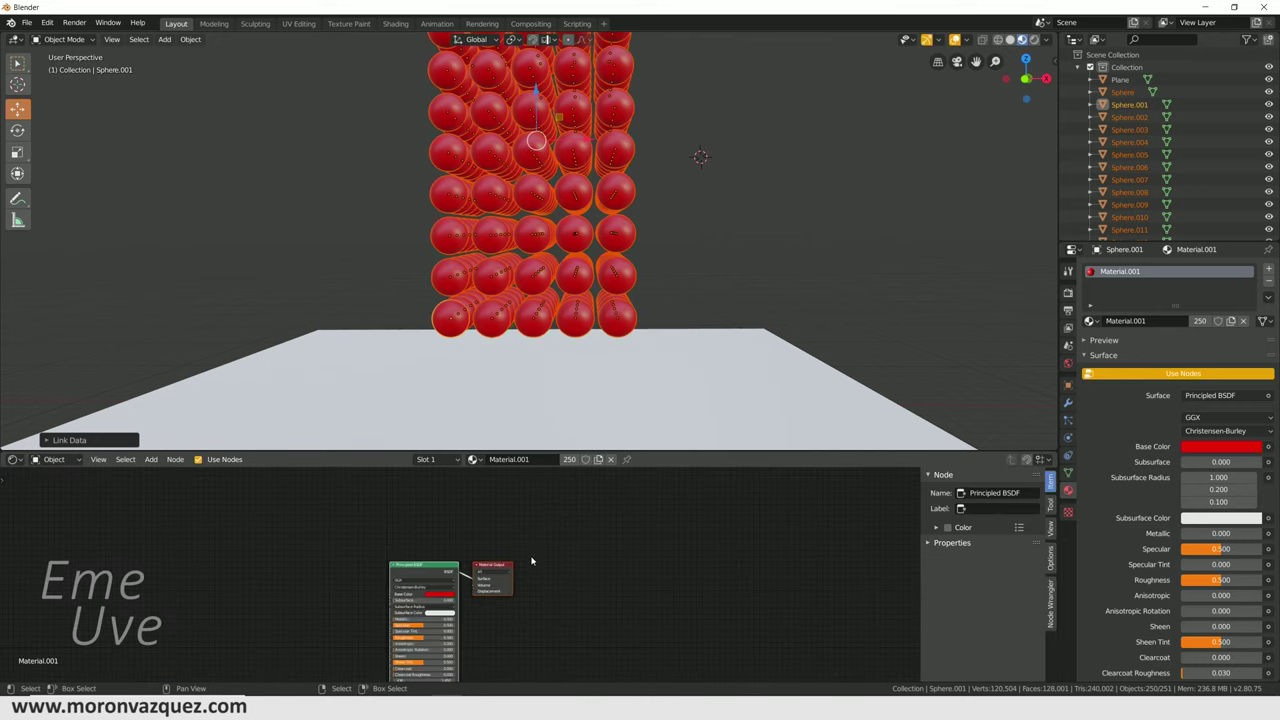
{"action": "scroll", "coordinate": [531, 480], "scroll_direction": "up", "scroll_amount": 3}
{"action": "scroll", "coordinate": [557, 563], "scroll_direction": "up", "scroll_amount": 1}
{"action": "mouse_move", "coordinate": [604, 487]}
{"action": "middle_mouse_down"}
{"action": "mouse_move", "coordinate": [806, 500]}
{"action": "mouse_move", "coordinate": [780, 534]}
{"action": "middle_mouse_up"}
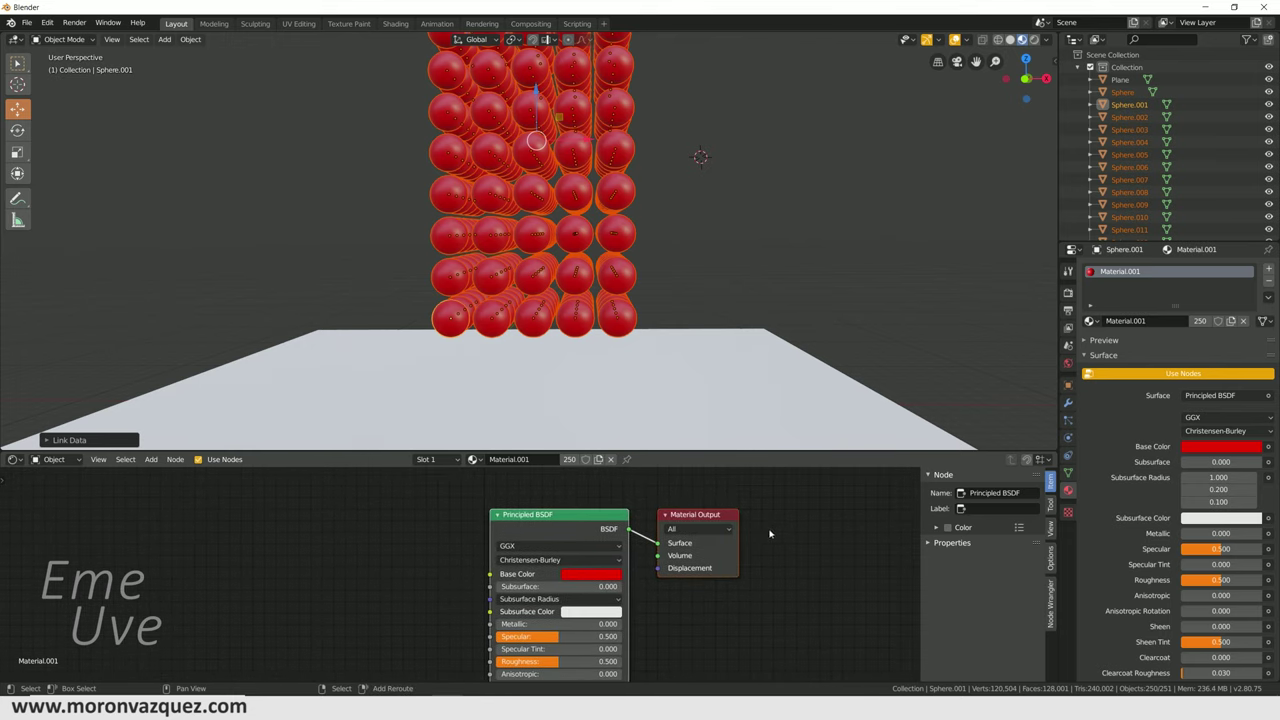
- Delete the Principled BSDF node and shift Material Output slightly right
{"action": "left_click", "coordinate": [532, 516]}
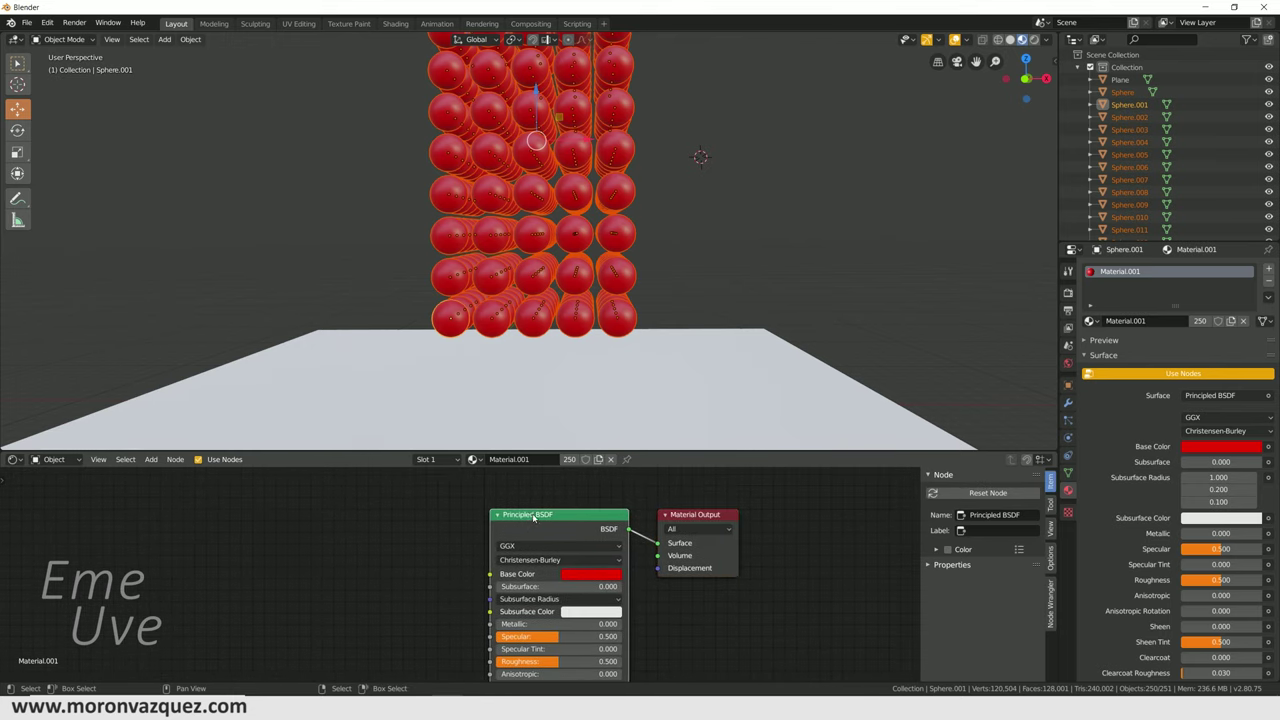
{"action": "key", "text": "x"}
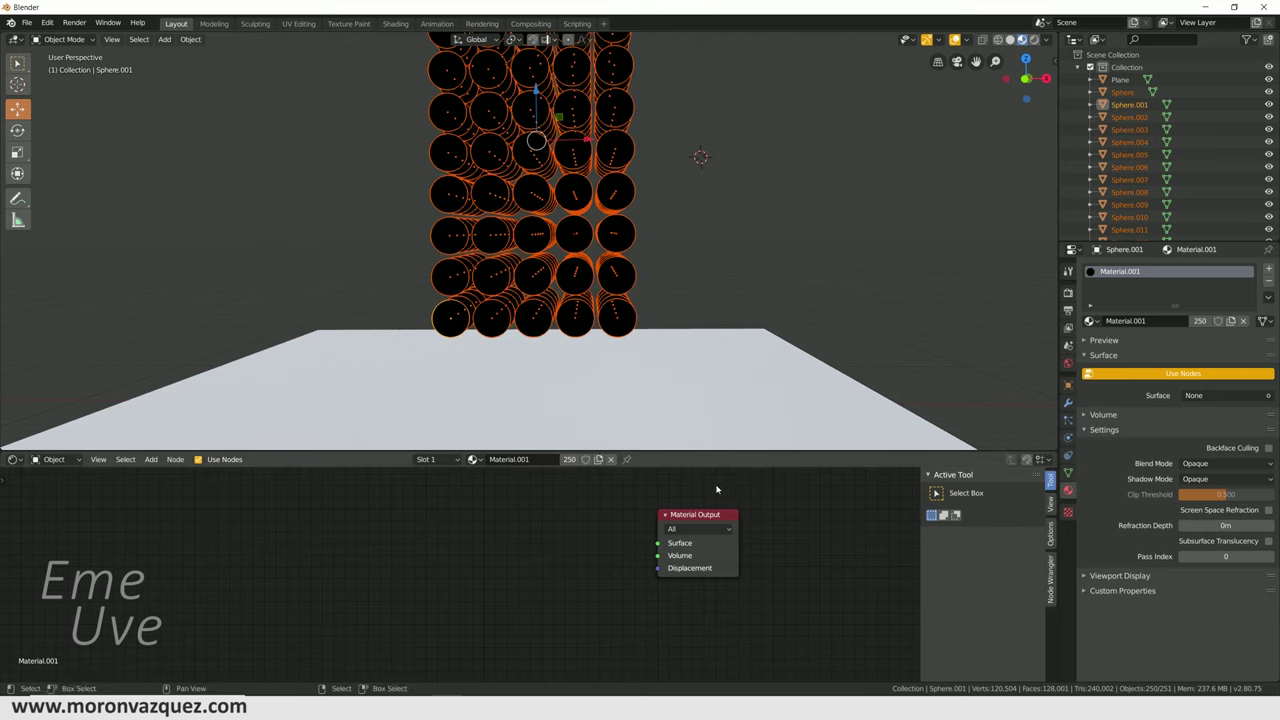
{"action": "left_click_drag", "start_coordinate": [699, 517], "coordinate": [750, 521]}
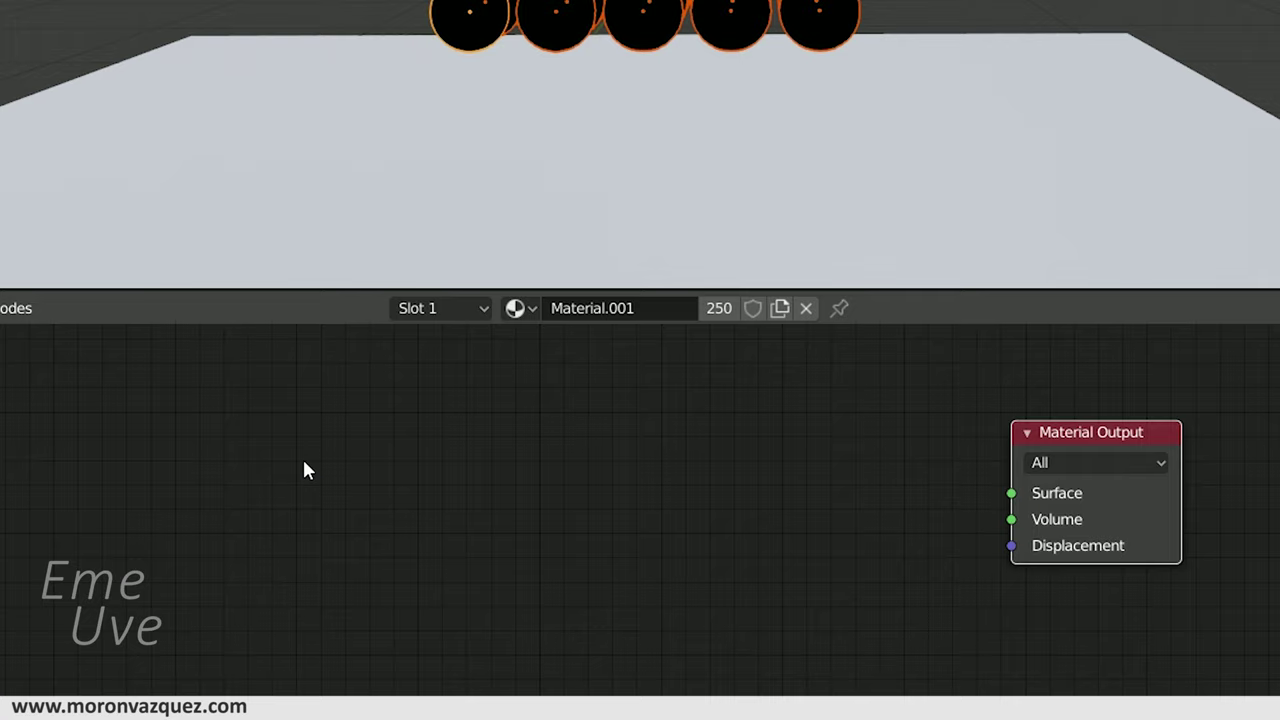
{"action": "key", "text": "shift+a"}
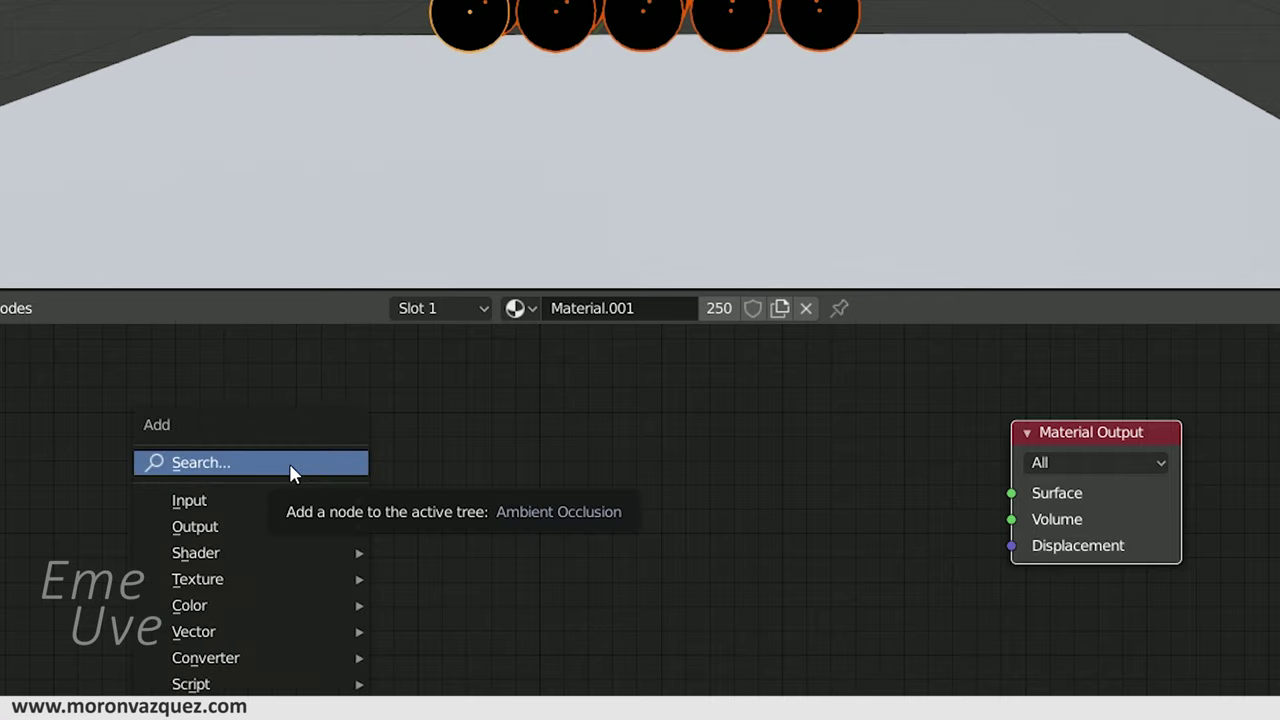
- Add an Object Info node on the left of the node tree
{"action": "left_click", "coordinate": [289, 463]}
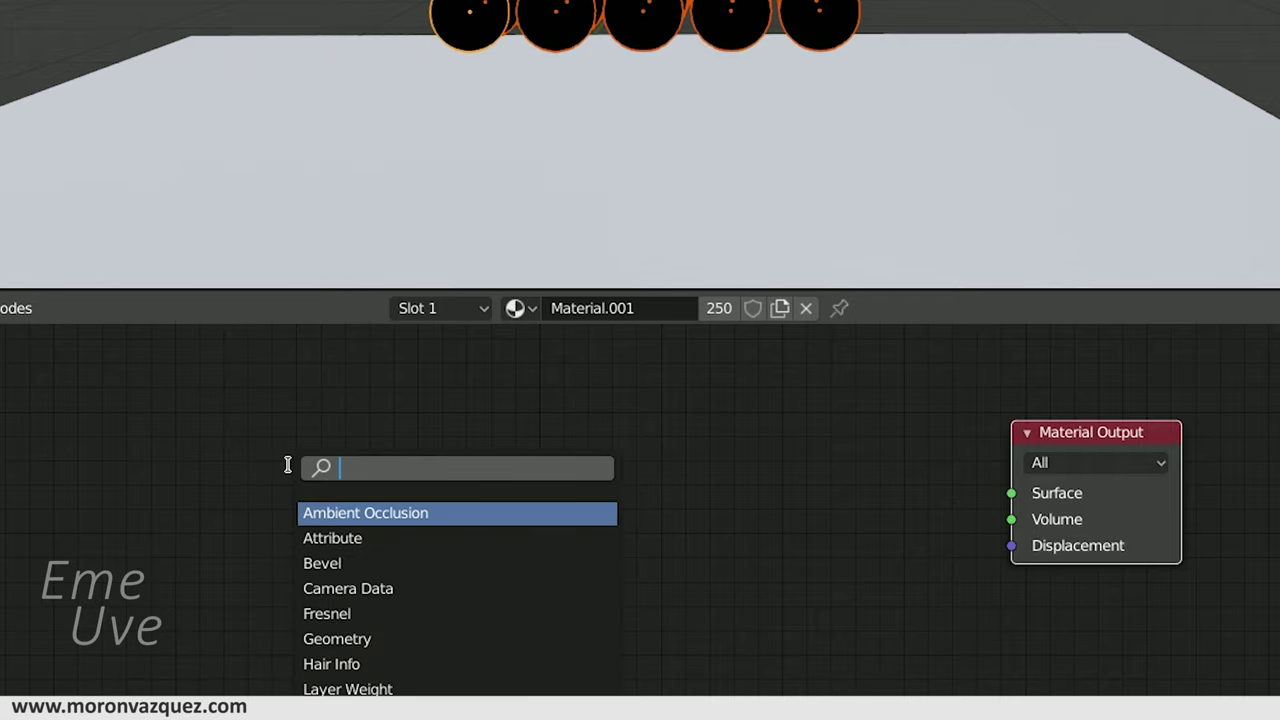
{"action": "type", "text": "OBJ"}
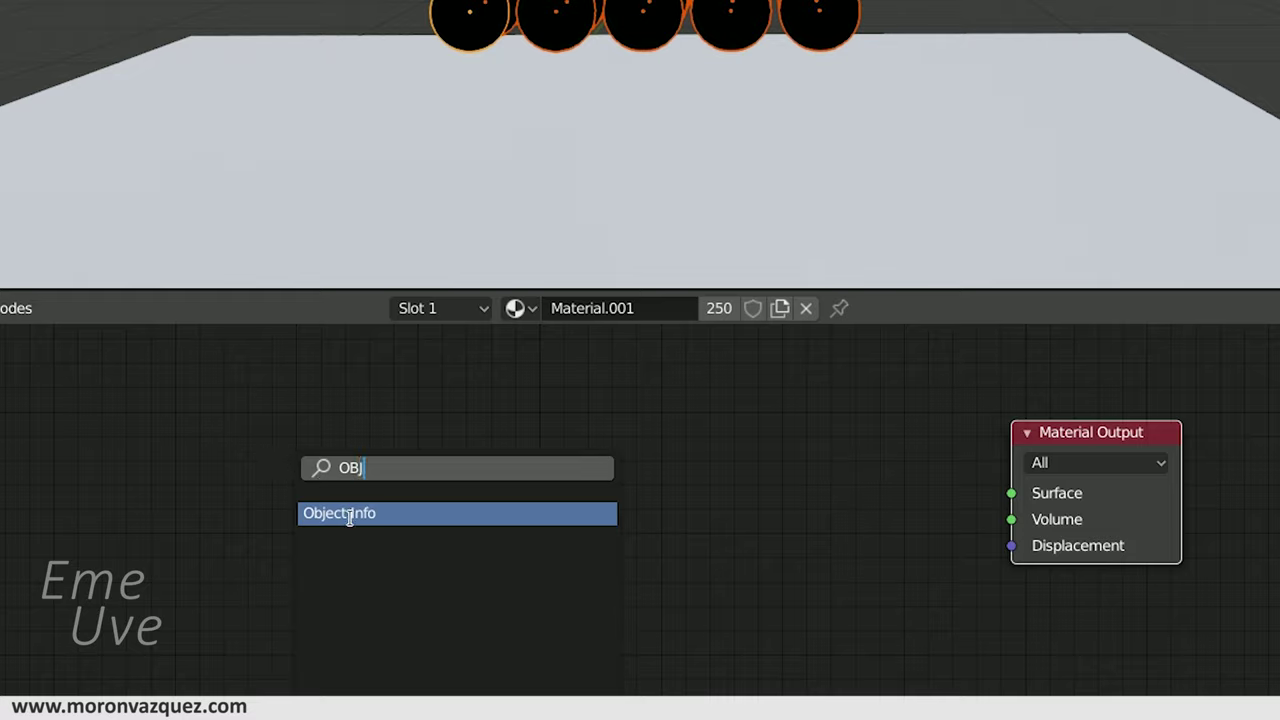
{"action": "left_click", "coordinate": [348, 514]}
{"action": "left_click", "coordinate": [88, 420]}
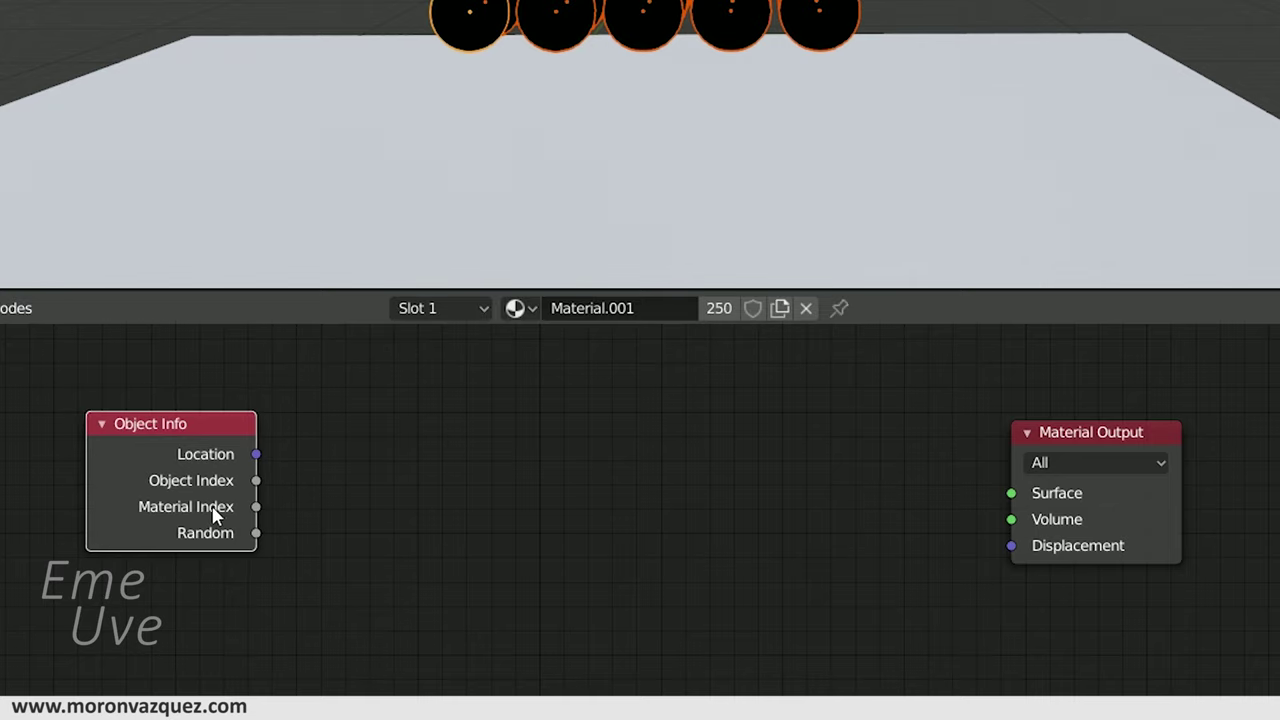
{"action": "mouse_move", "coordinate": [257, 534]}
{"action": "left_mouse_down"}
{"action": "mouse_move", "coordinate": [335, 570]}
{"action": "mouse_move", "coordinate": [340, 560]}
{"action": "left_mouse_up"}
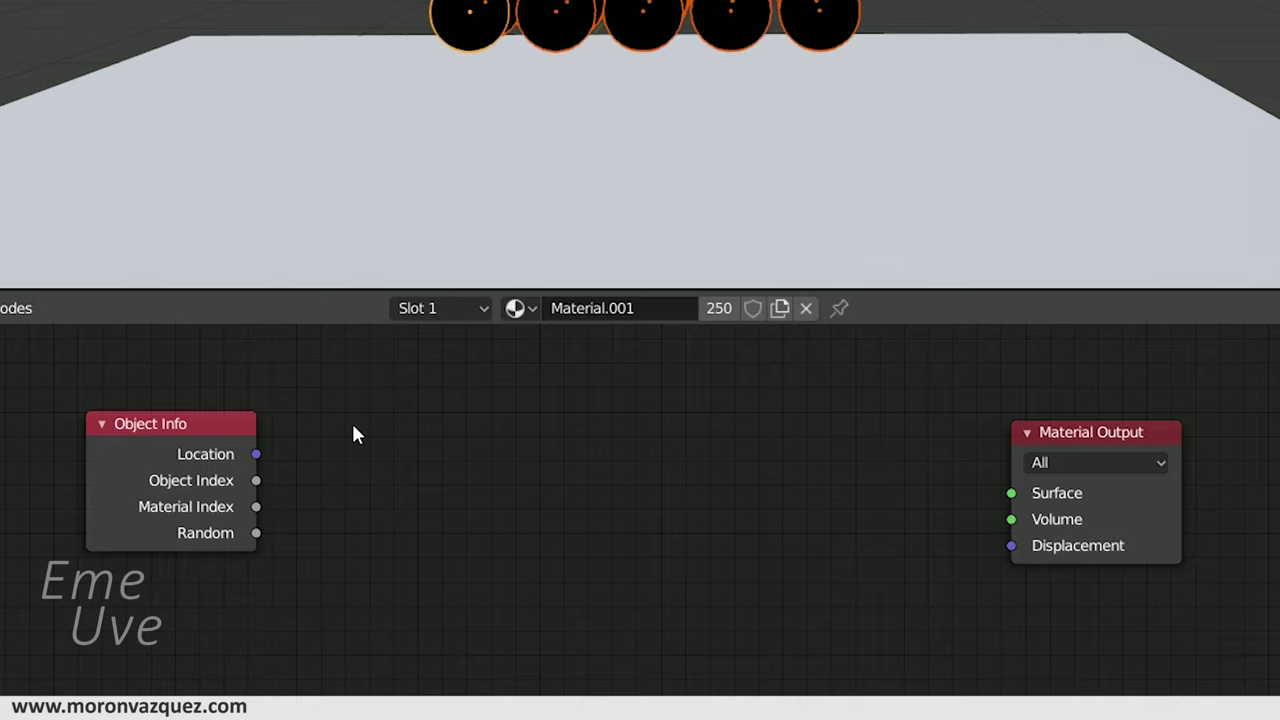
- Add a ColorRamp node and connect Object Info's Random output to its Fac input
{"action": "key", "text": "shift+a"}
{"action": "left_click", "coordinate": [353, 428]}
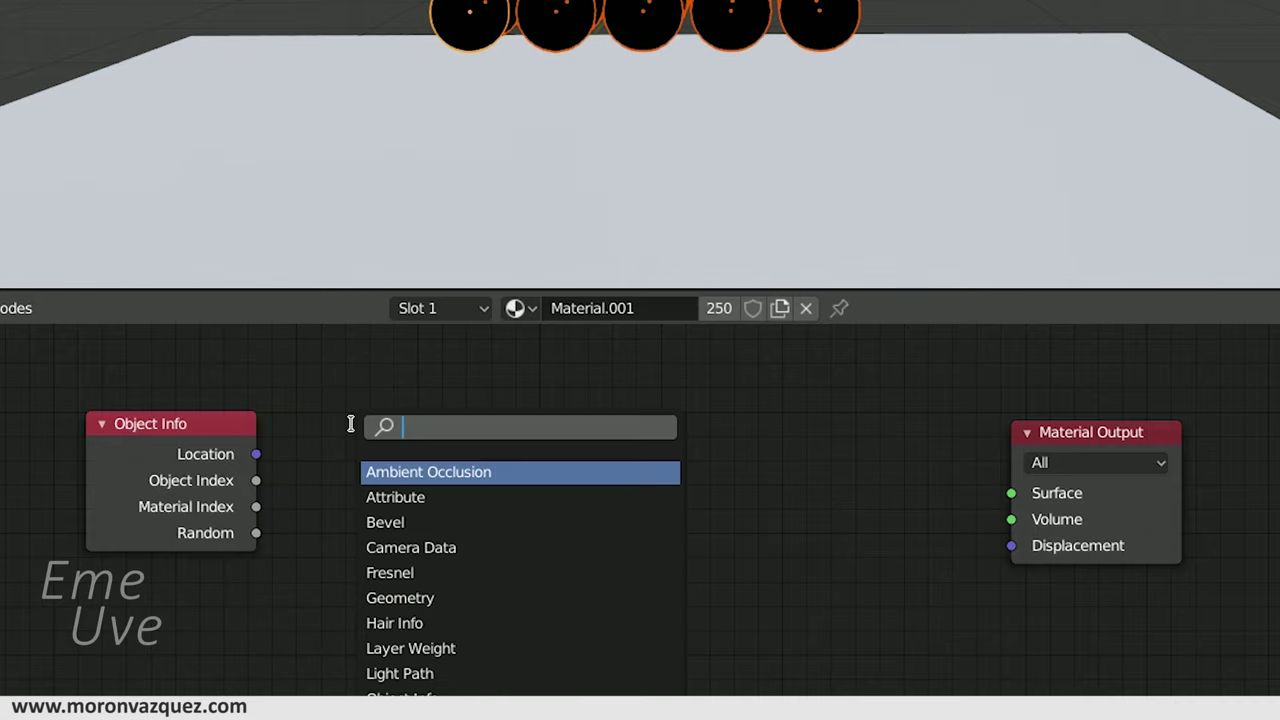
{"action": "type", "text": "c"}
{"action": "type", "text": "OLO"}
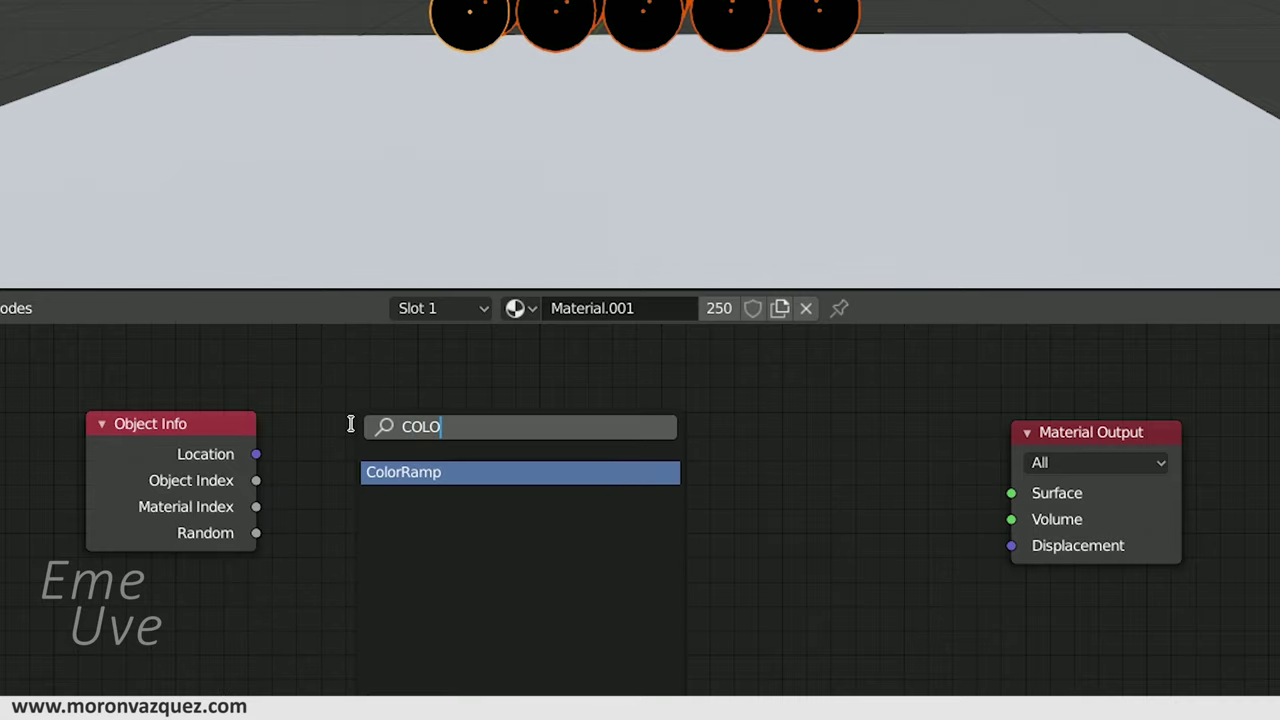
{"action": "left_click", "coordinate": [416, 472]}
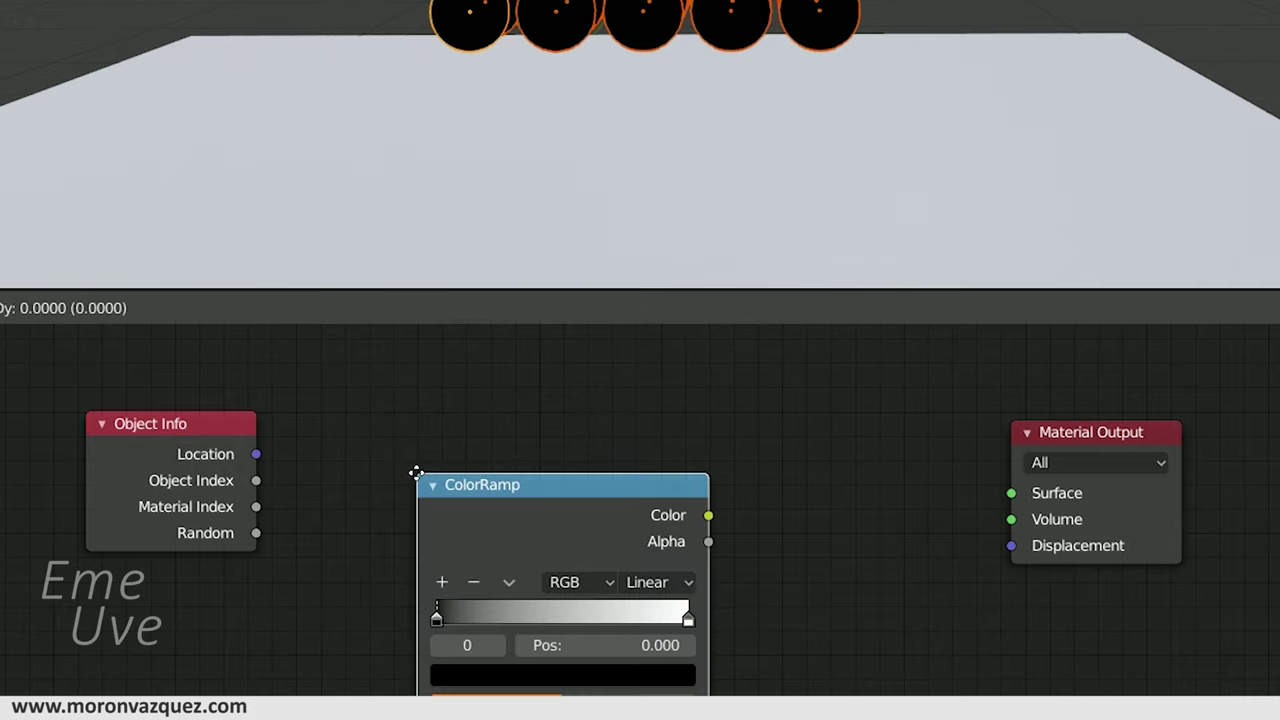
{"action": "left_click", "coordinate": [352, 375]}
{"action": "left_click_drag", "start_coordinate": [256, 533], "coordinate": [352, 612]}
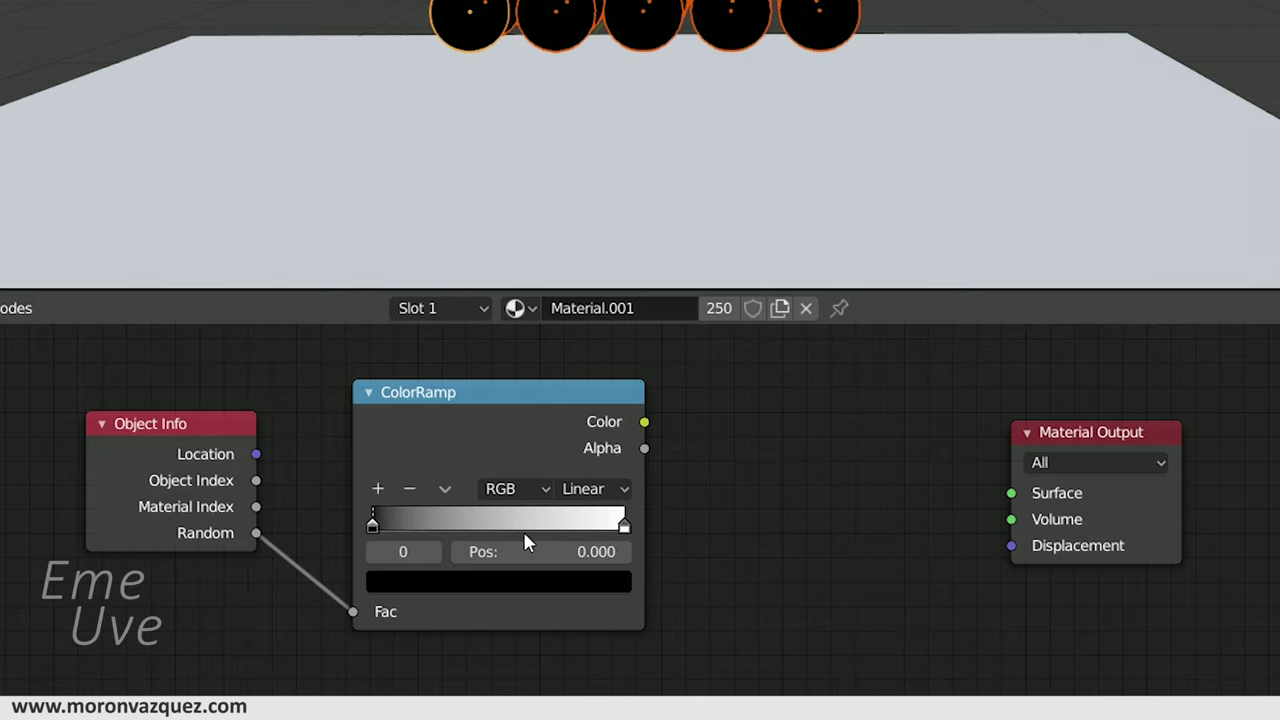
- Add a Glossy BSDF fed by the ColorRamp Color, linked to Material Output's Surface
{"action": "left_click_drag", "start_coordinate": [1077, 435], "coordinate": [1146, 424]}
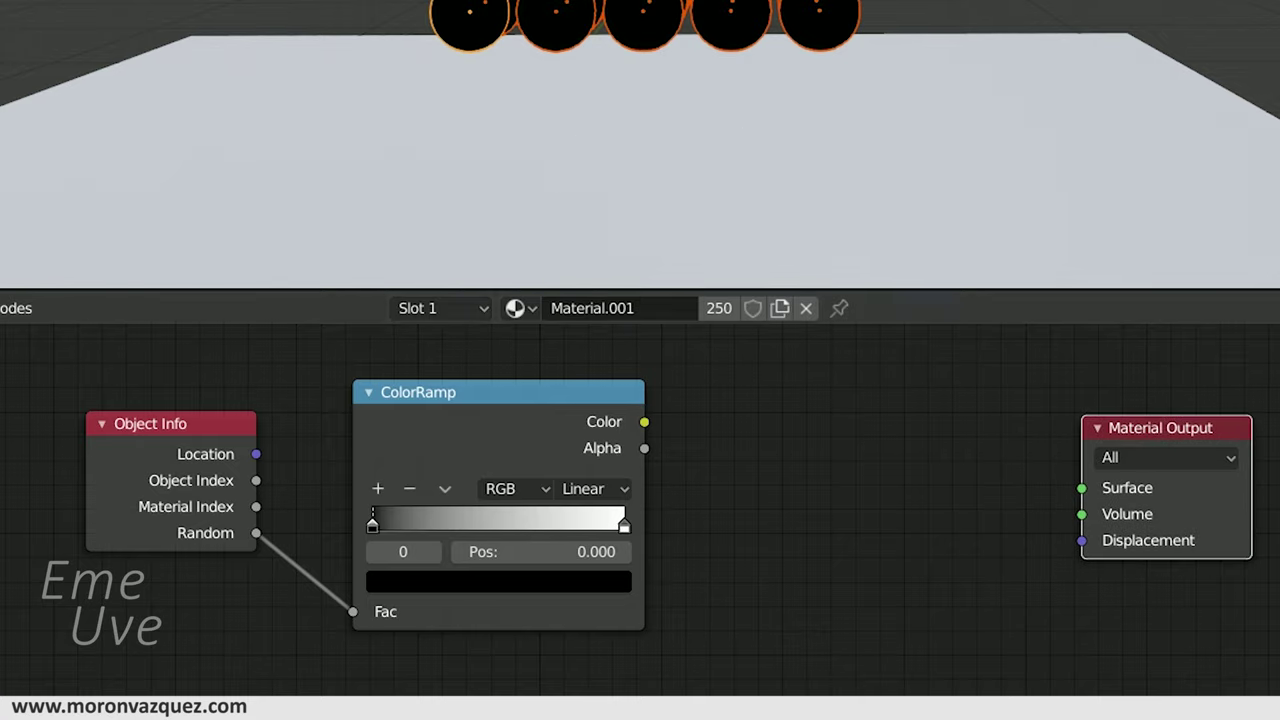
{"action": "key", "text": "shift+a"}
{"action": "left_click", "coordinate": [735, 426]}
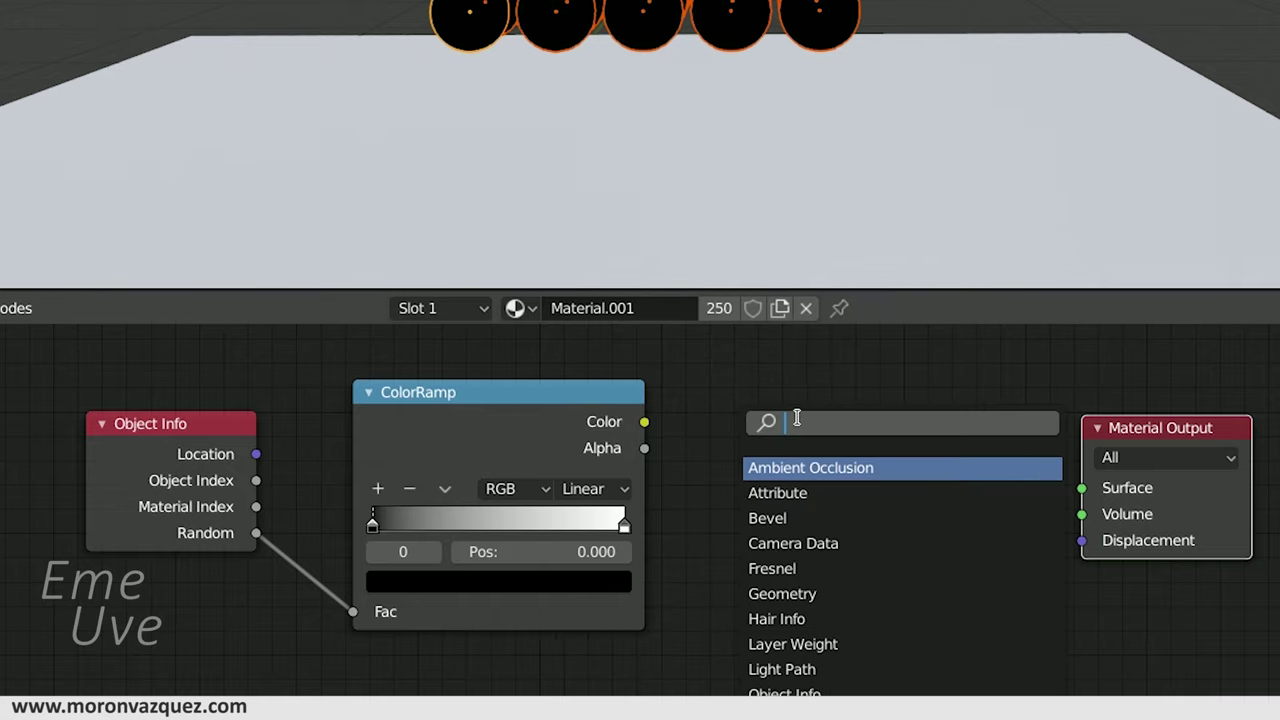
{"action": "type", "text": "GLO"}
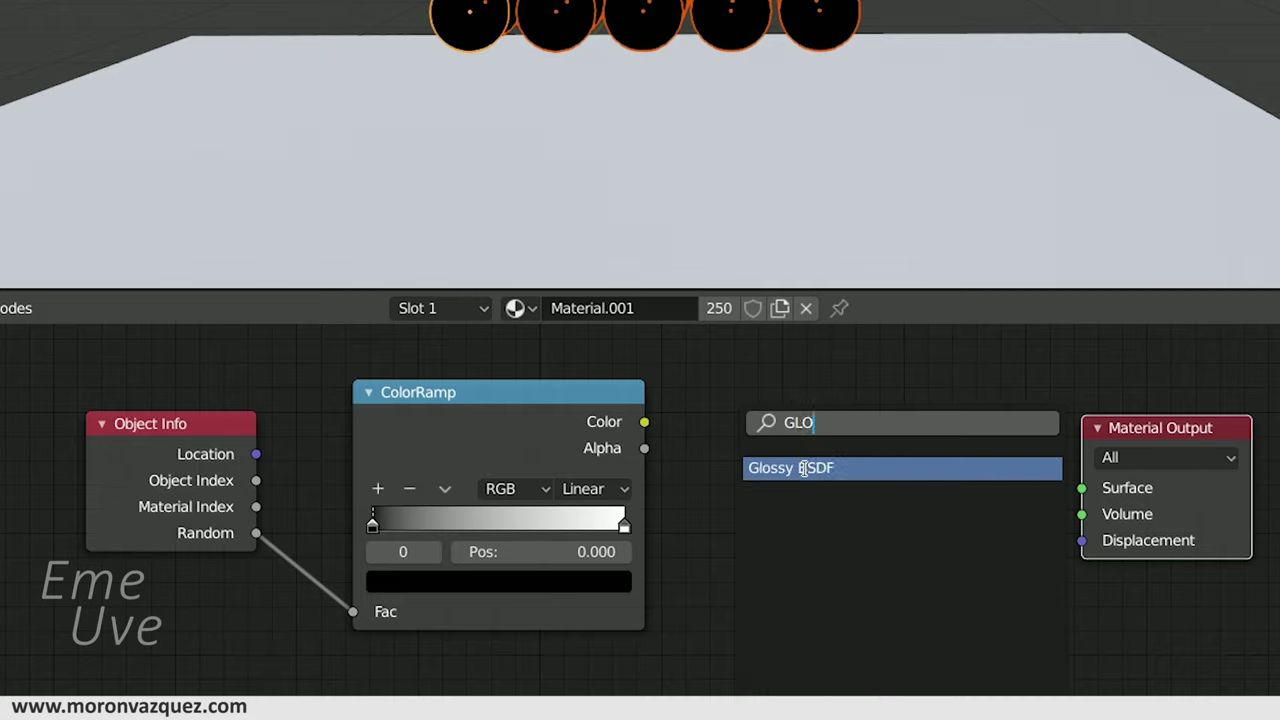
{"action": "left_click", "coordinate": [803, 468]}
{"action": "left_click", "coordinate": [762, 399]}
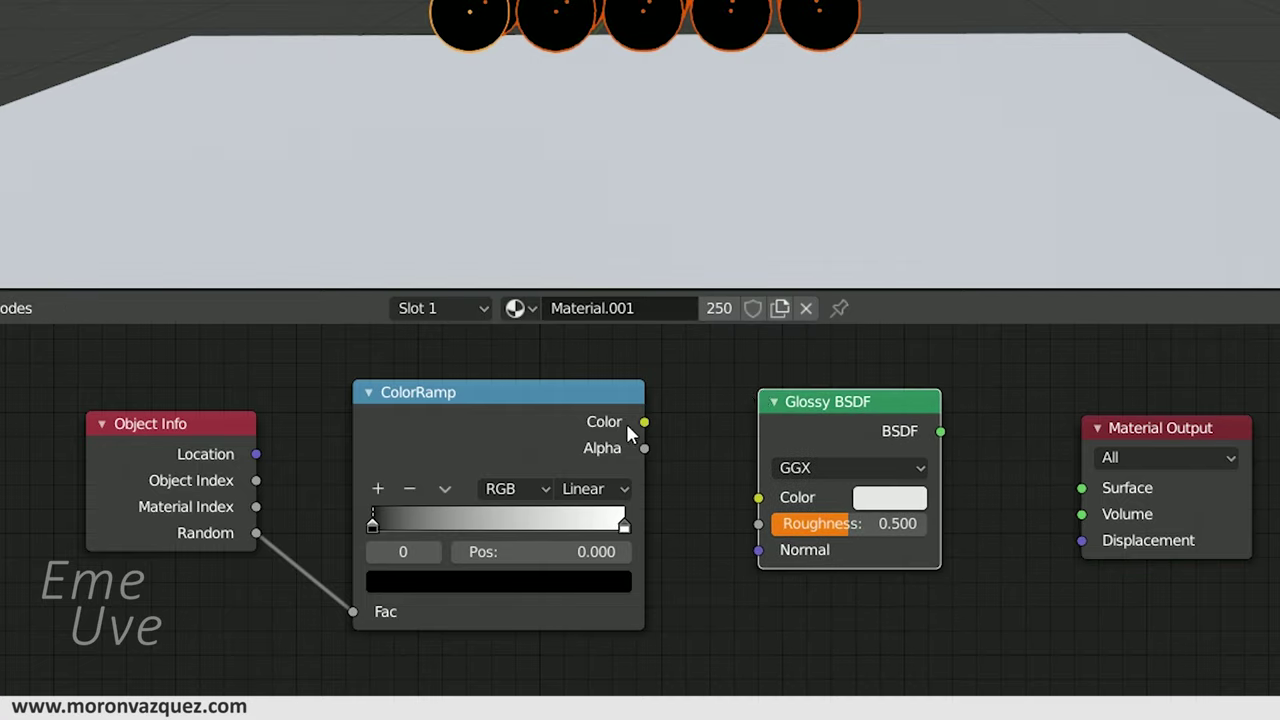
{"action": "left_click_drag", "start_coordinate": [644, 422], "coordinate": [757, 550]}
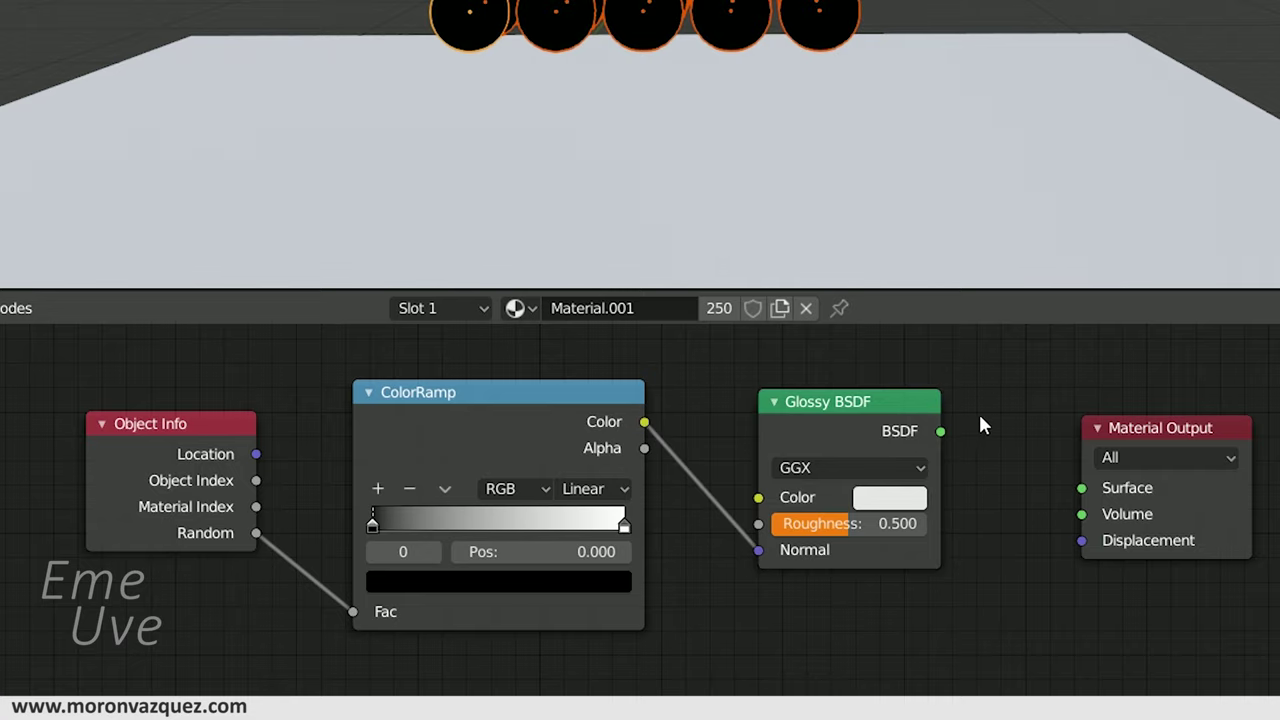
{"action": "left_click_drag", "start_coordinate": [940, 432], "coordinate": [1081, 488]}
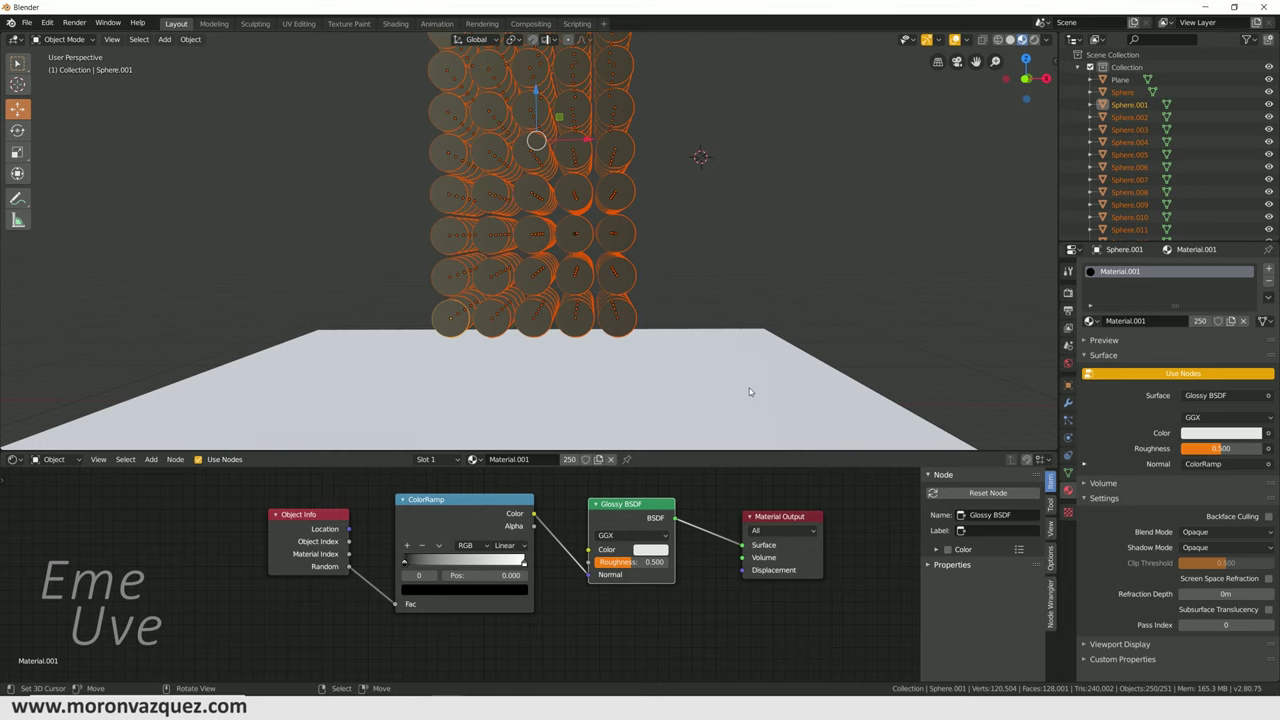
{"action": "mouse_move", "coordinate": [719, 263]}
{"action": "middle_mouse_down"}
{"action": "mouse_move", "coordinate": [687, 280]}
{"action": "mouse_move", "coordinate": [708, 269]}
{"action": "middle_mouse_up"}
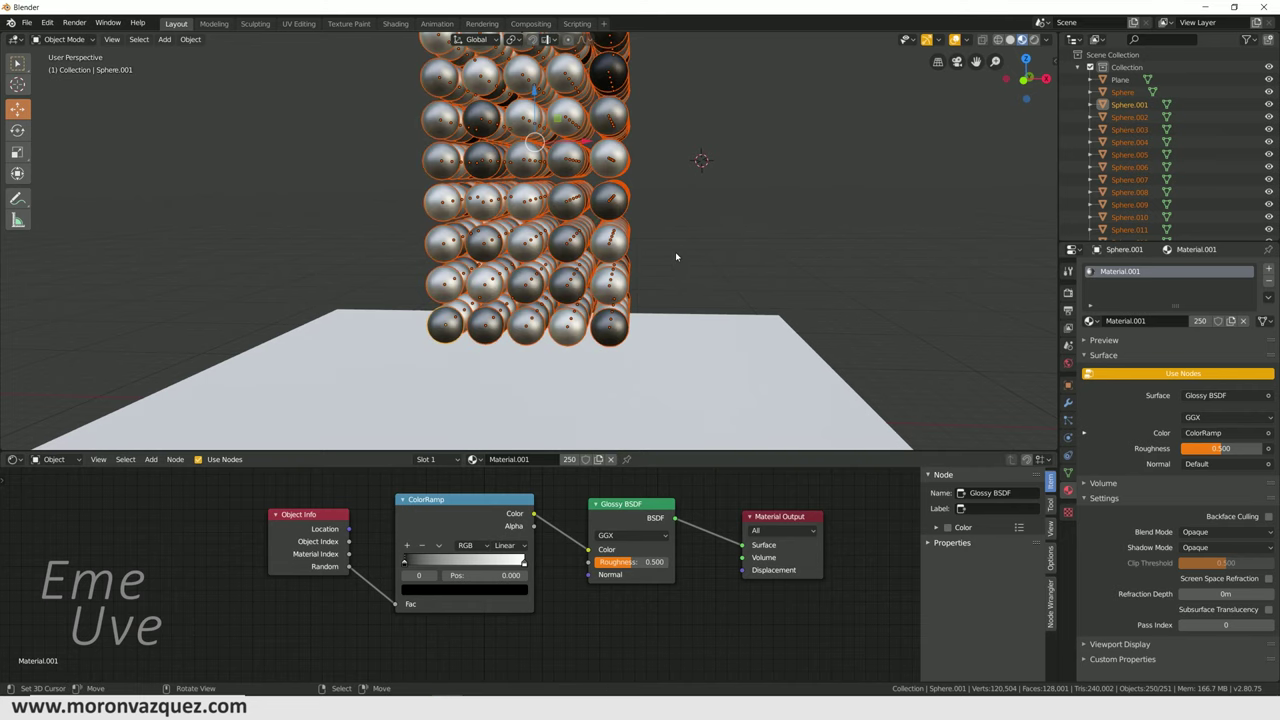
{"action": "mouse_move", "coordinate": [657, 245]}
{"action": "middle_mouse_down"}
{"action": "mouse_move", "coordinate": [701, 286]}
{"action": "mouse_move", "coordinate": [688, 241]}
{"action": "middle_mouse_up"}
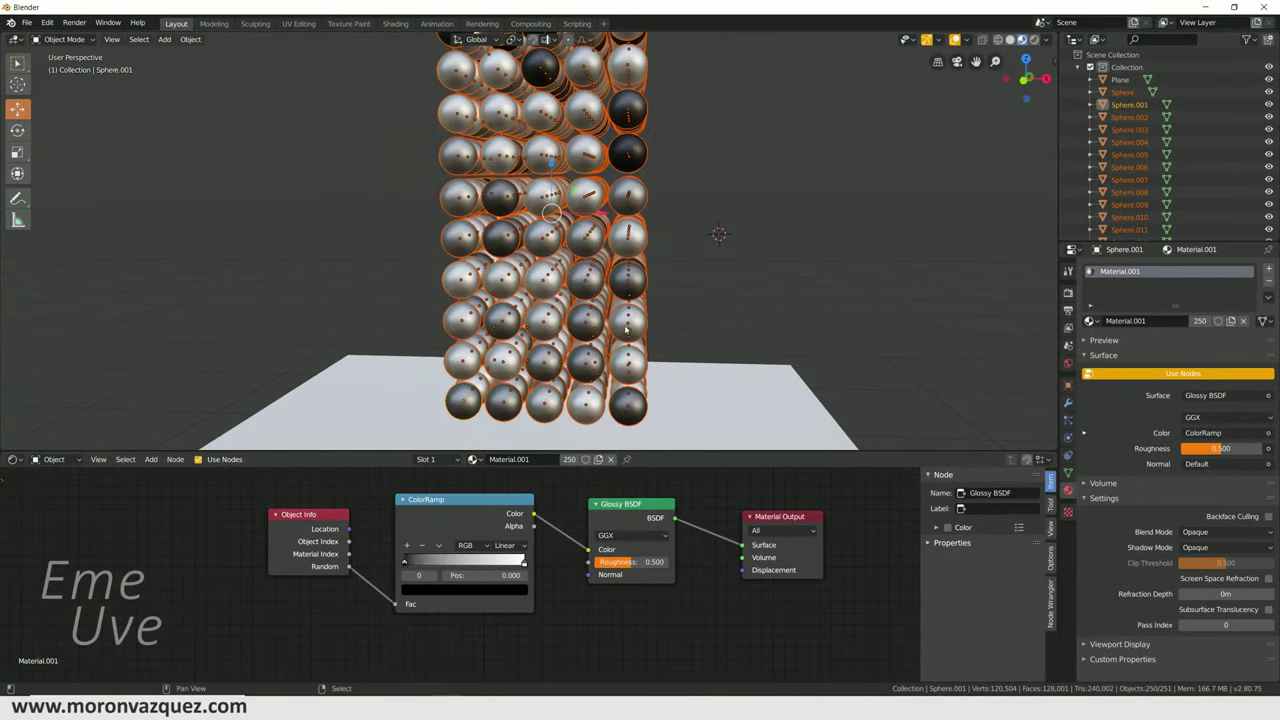
{"action": "mouse_move", "coordinate": [407, 564]}
{"action": "left_mouse_down"}
{"action": "mouse_move", "coordinate": [524, 561]}
{"action": "mouse_move", "coordinate": [398, 565]}
{"action": "left_mouse_up"}
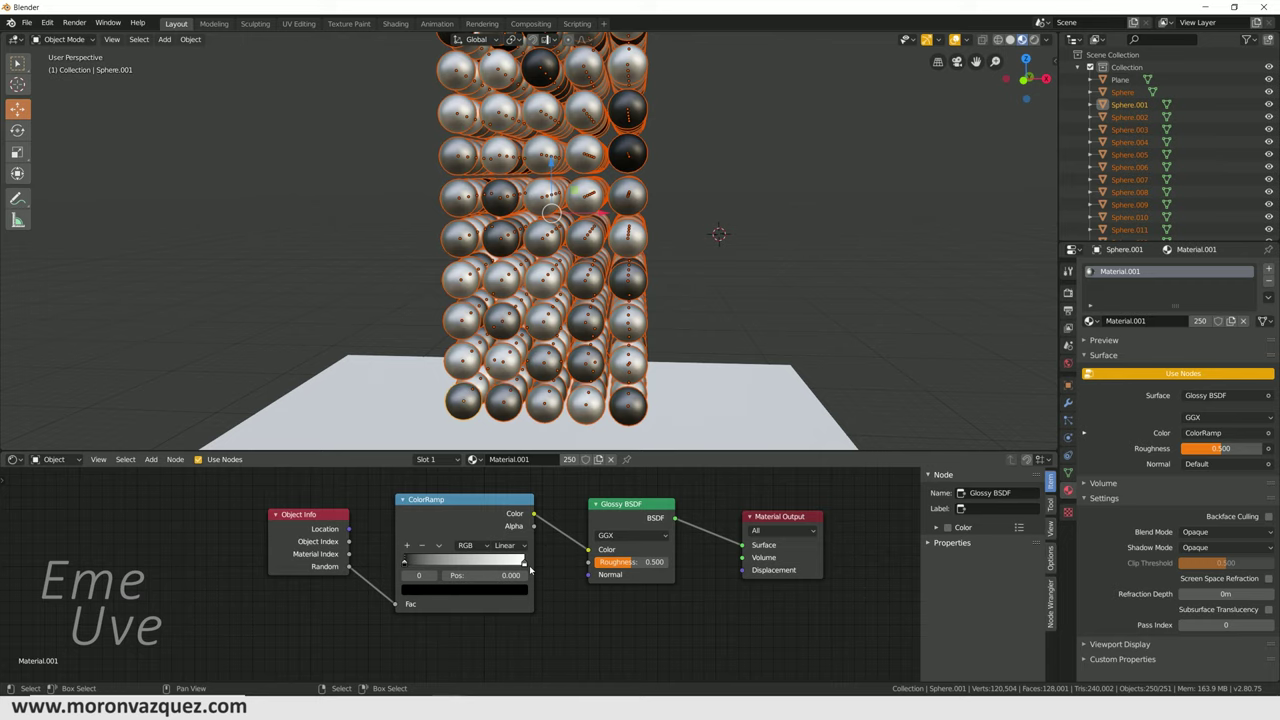
{"action": "middle_click_drag", "start_coordinate": [560, 300], "coordinate": [487, 321]}
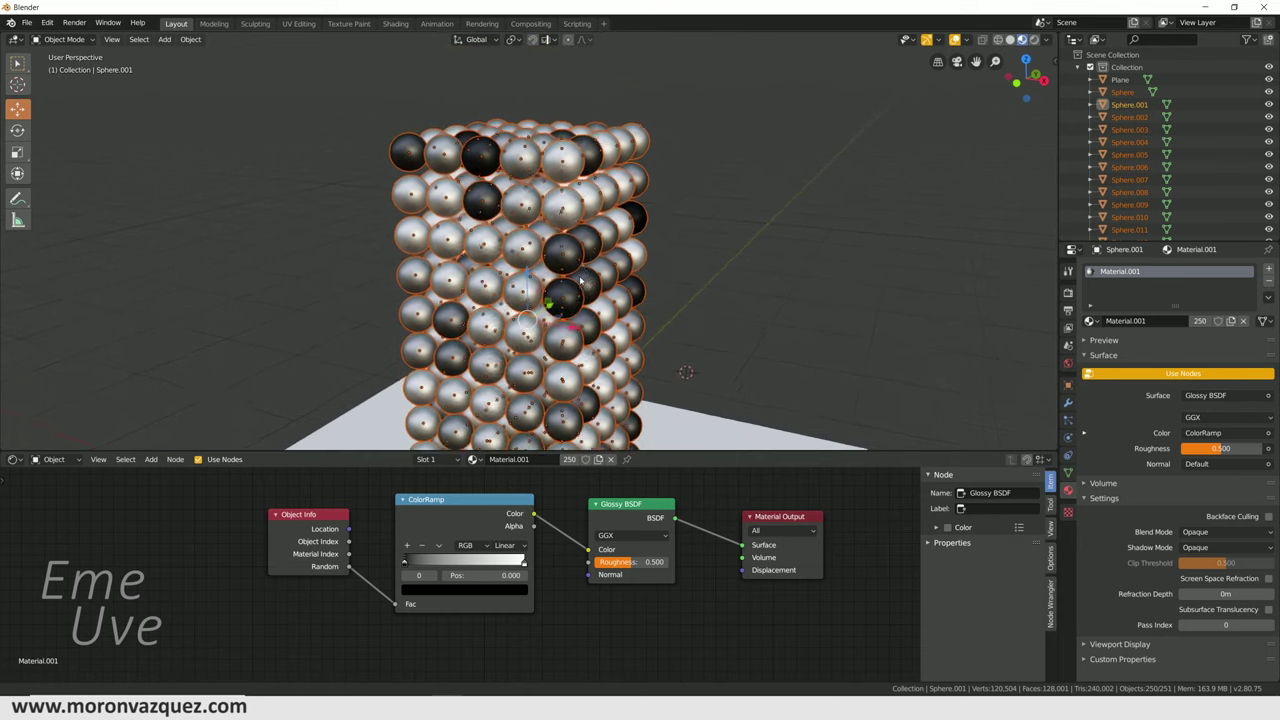
{"action": "middle_click_drag", "start_coordinate": [532, 108], "coordinate": [585, 236]}
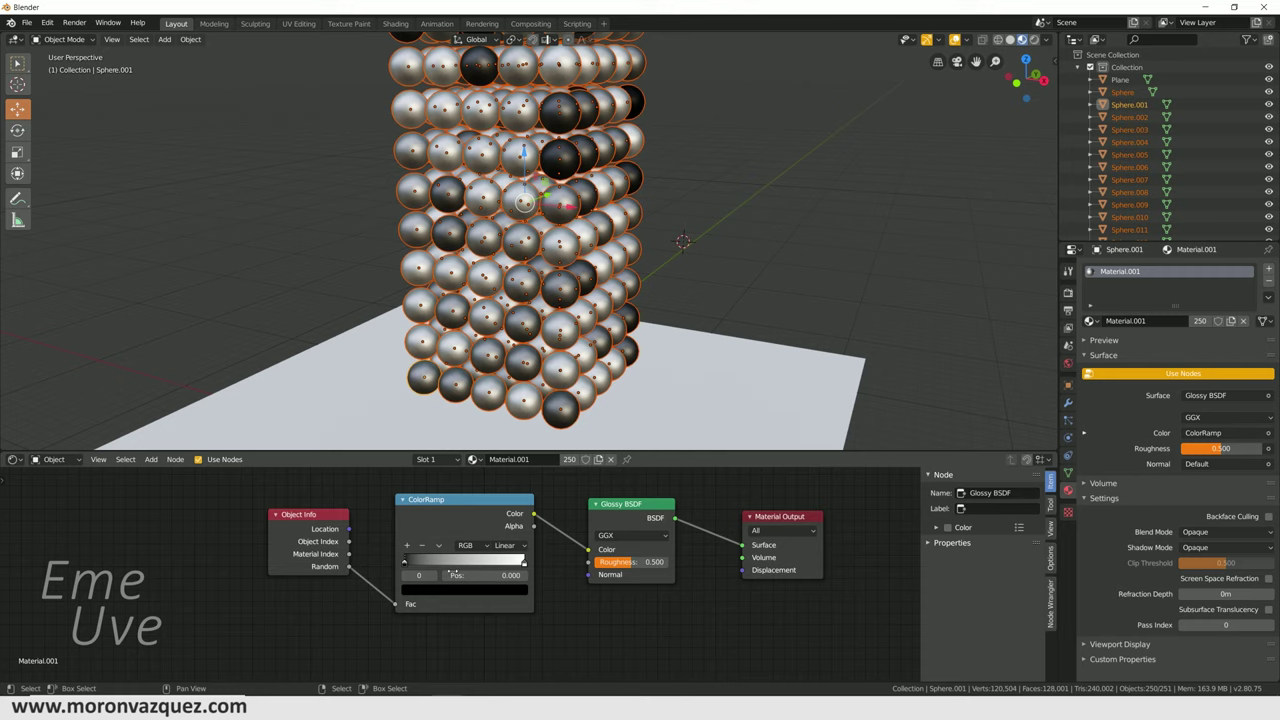
{"action": "mouse_move", "coordinate": [572, 348]}
{"action": "middle_mouse_down"}
{"action": "mouse_move", "coordinate": [570, 243]}
{"action": "mouse_move", "coordinate": [574, 268]}
{"action": "middle_mouse_up"}
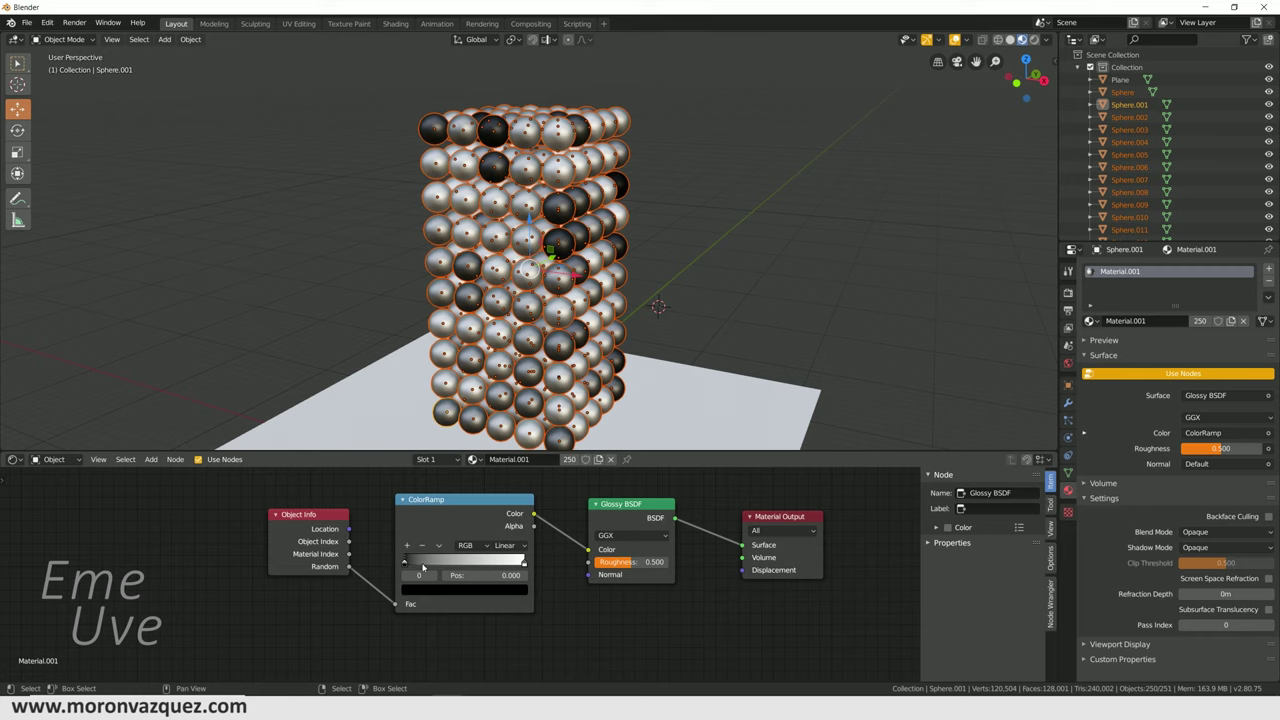
{"action": "left_click_drag", "start_coordinate": [405, 565], "coordinate": [461, 567]}
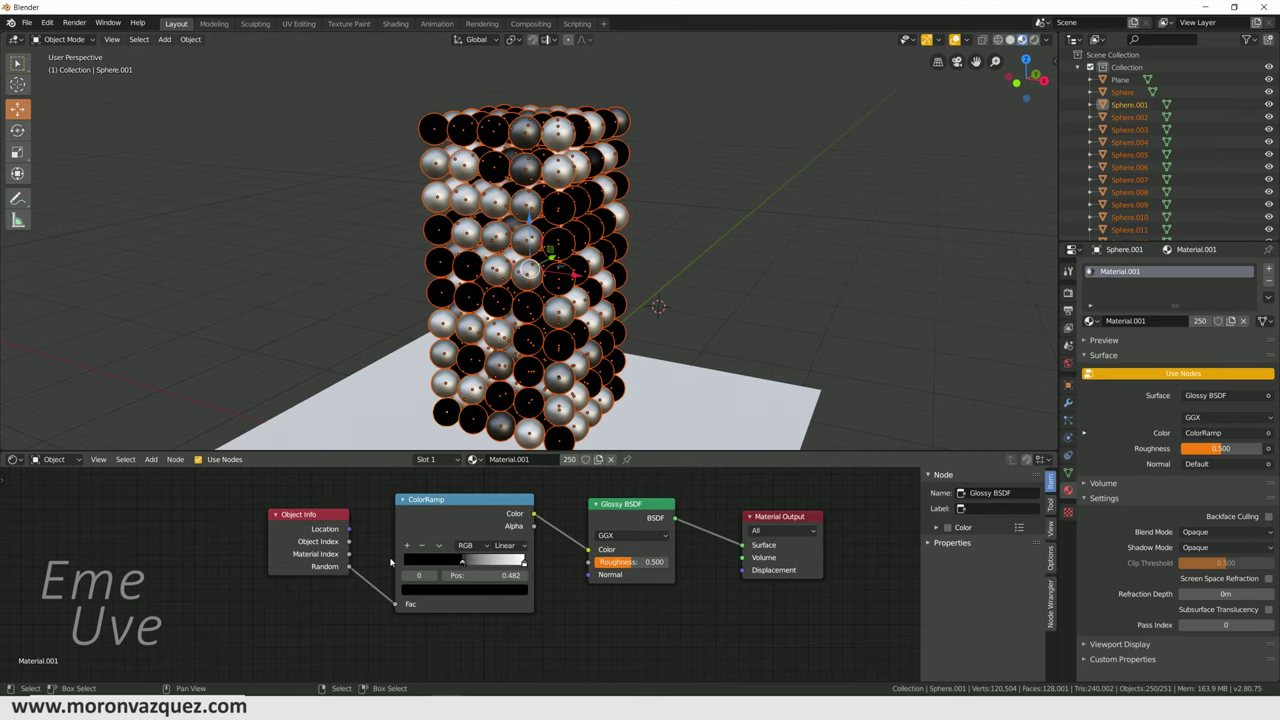
- Select the ColorRamp node and hide the viewport overlays for a clean view of the tower
{"action": "left_click", "coordinate": [461, 566]}
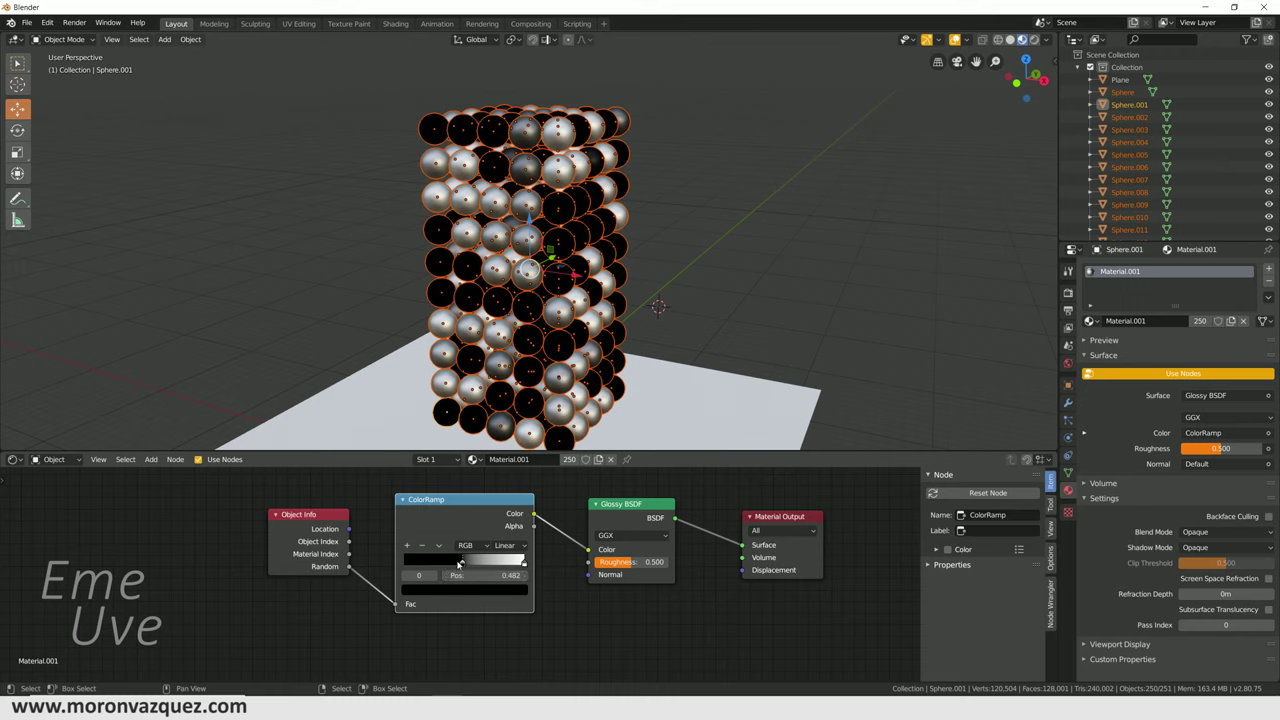
{"action": "mouse_move", "coordinate": [617, 293]}
{"action": "middle_mouse_down"}
{"action": "mouse_move", "coordinate": [541, 295]}
{"action": "mouse_move", "coordinate": [560, 340]}
{"action": "middle_mouse_up"}
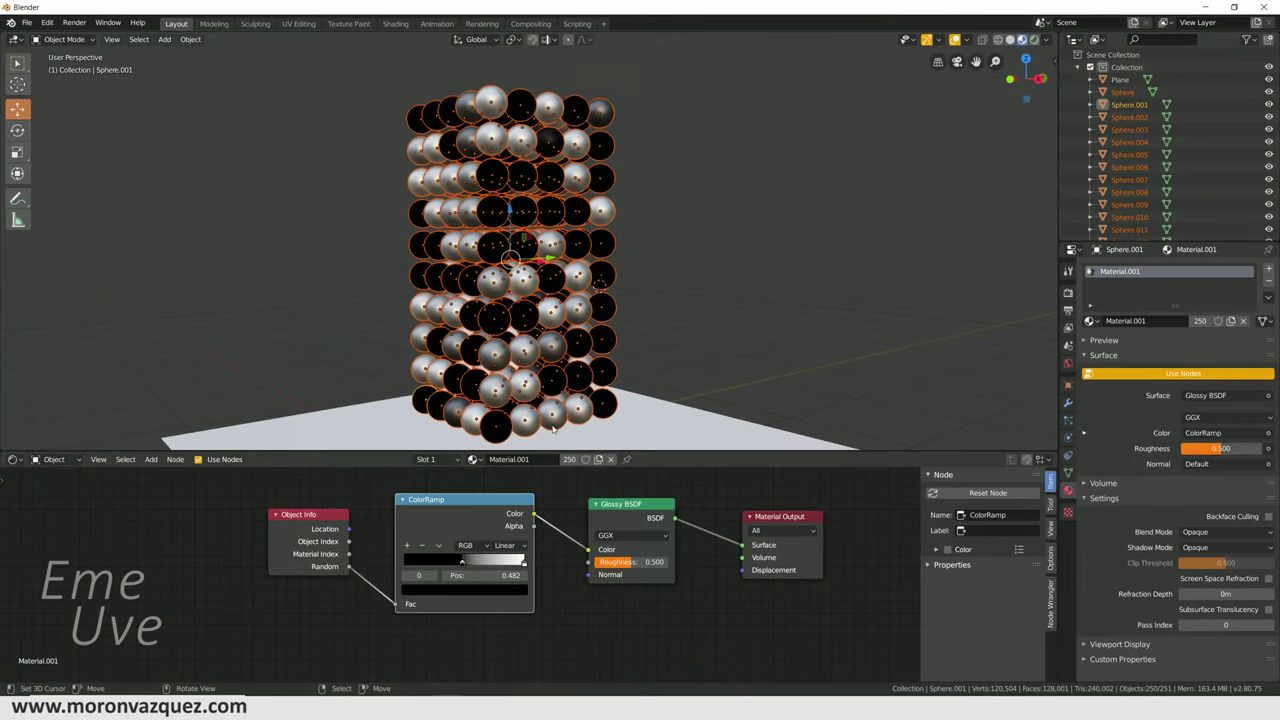
{"action": "scroll", "coordinate": [446, 358], "scroll_direction": "up", "scroll_amount": 5}
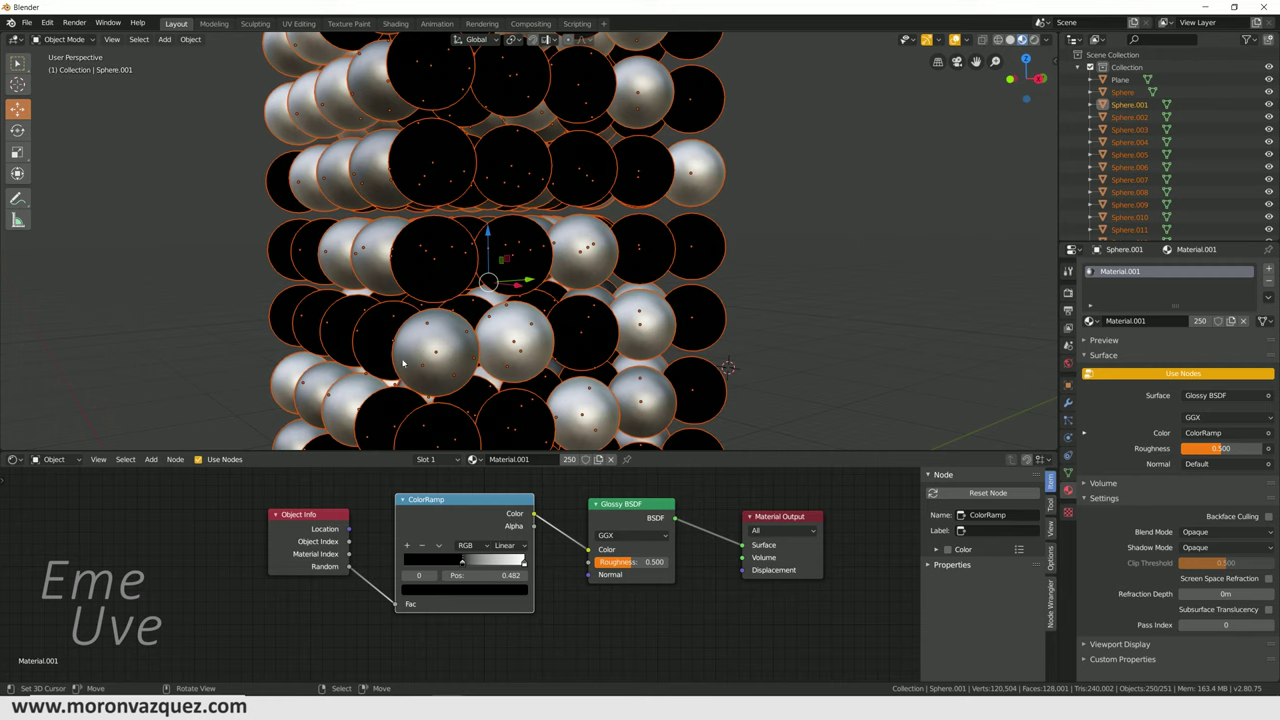
{"action": "scroll", "coordinate": [722, 251], "scroll_direction": "down", "scroll_amount": 5}
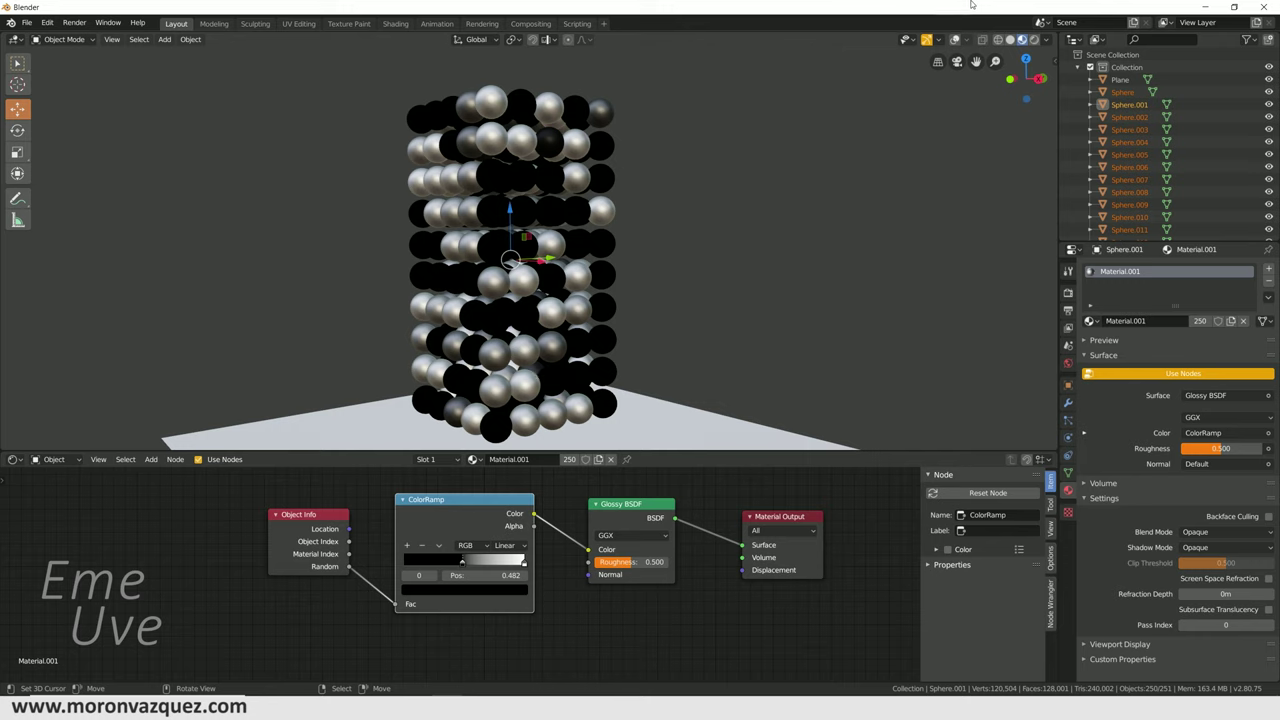
{"action": "left_click", "coordinate": [954, 40]}
{"action": "left_click", "coordinate": [954, 40]}
{"action": "left_click", "coordinate": [954, 40]}
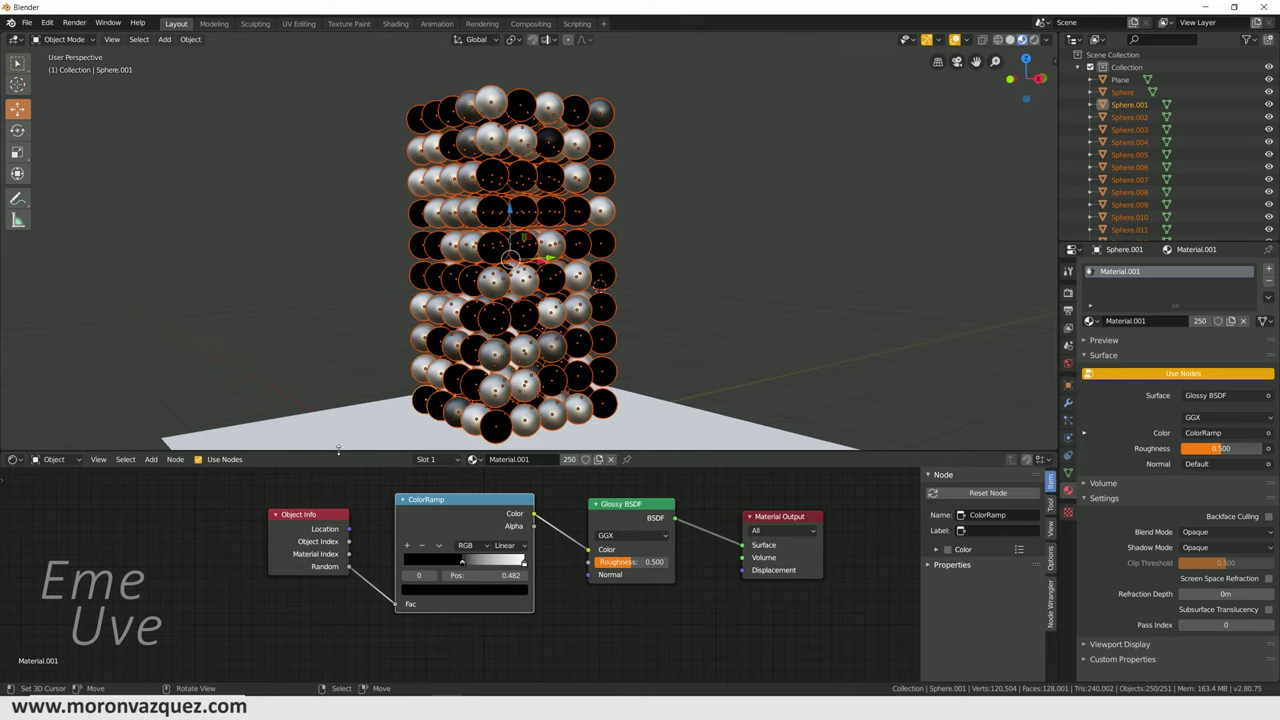
{"action": "left_click", "coordinate": [954, 40]}
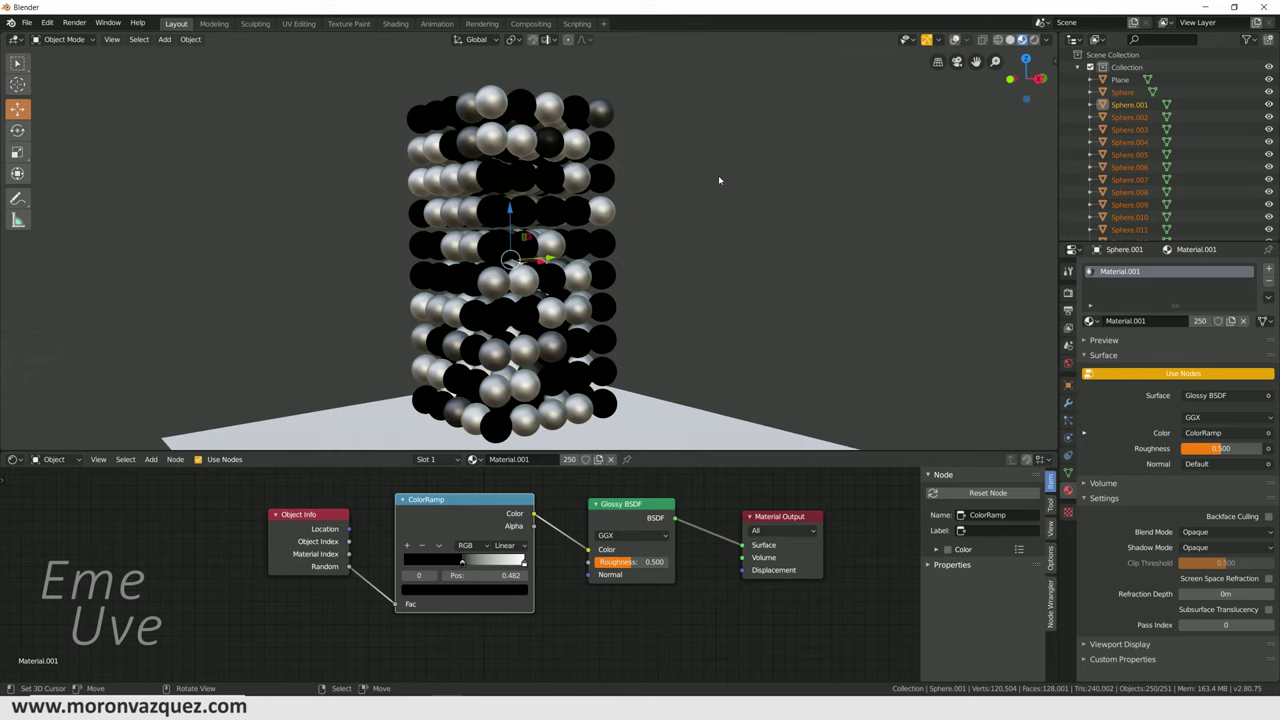
- Slide the ColorRamp's black stop rightward, leaving it at 0.174
{"action": "middle_click_drag", "start_coordinate": [692, 265], "coordinate": [516, 203]}
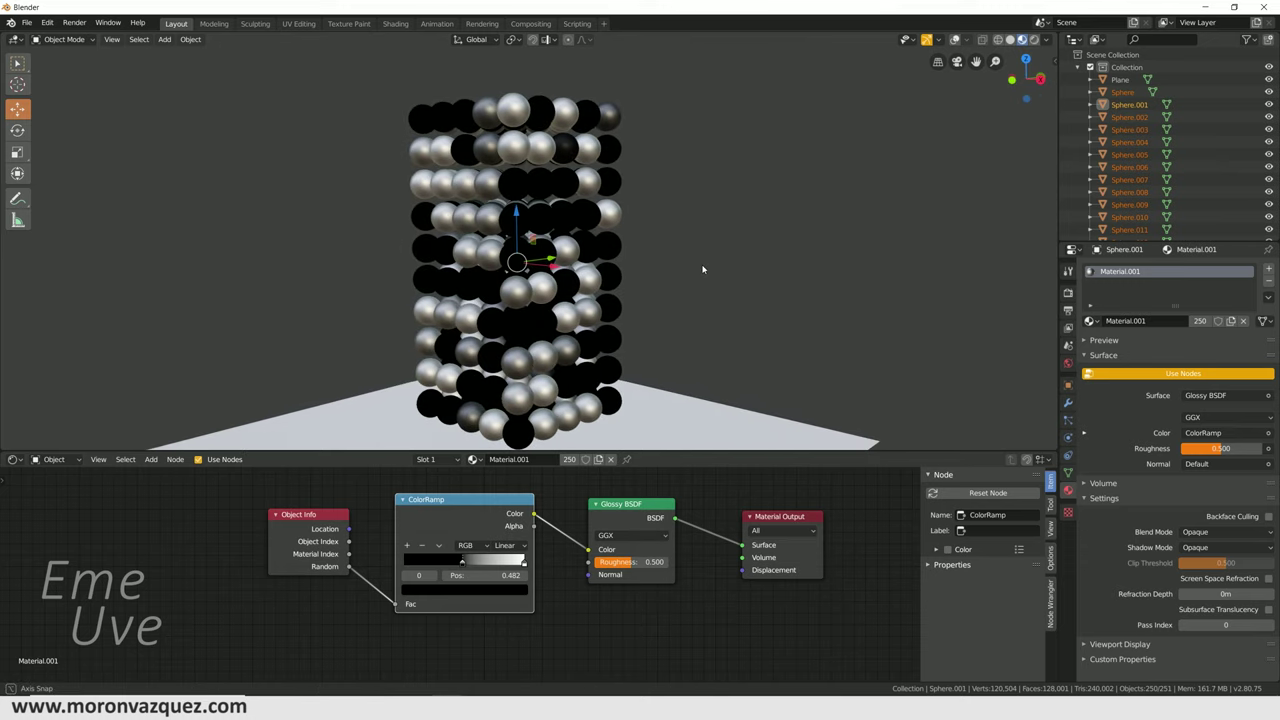
{"action": "scroll", "coordinate": [516, 203], "scroll_direction": "up", "scroll_amount": 3}
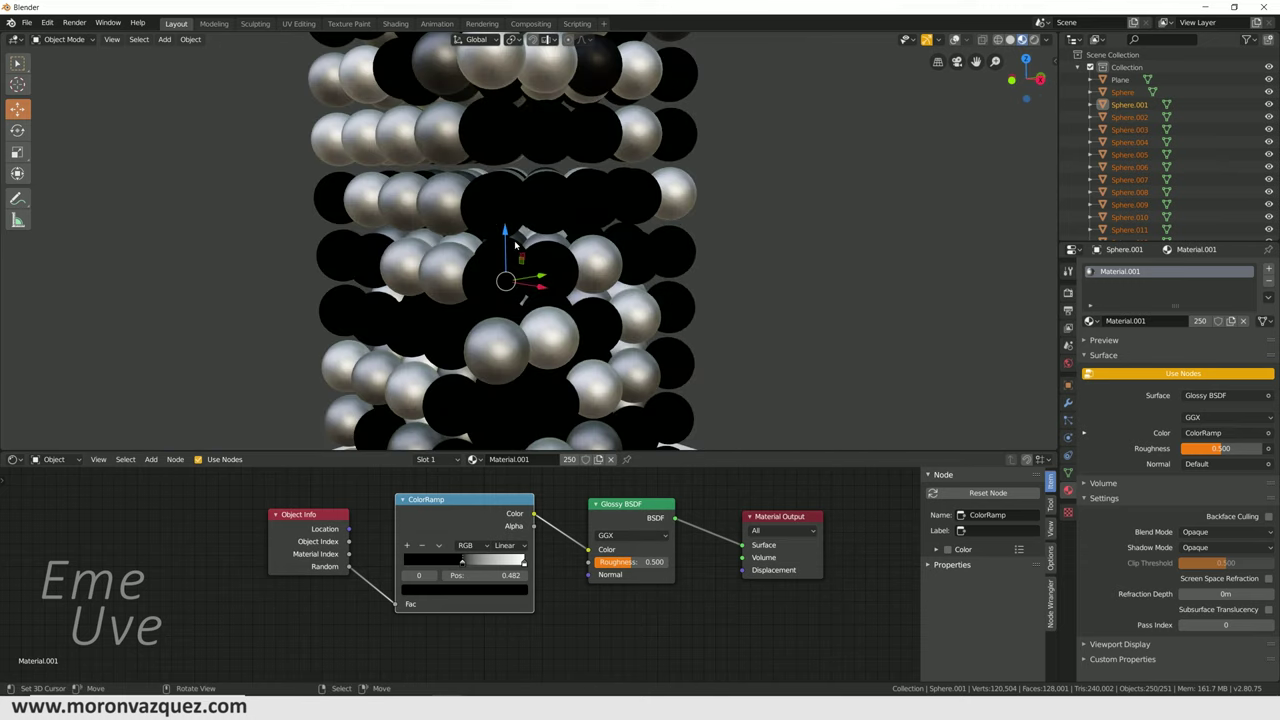
{"action": "middle_click_drag", "start_coordinate": [456, 215], "coordinate": [594, 252]}
{"action": "left_click_drag", "start_coordinate": [463, 574], "coordinate": [404, 582]}
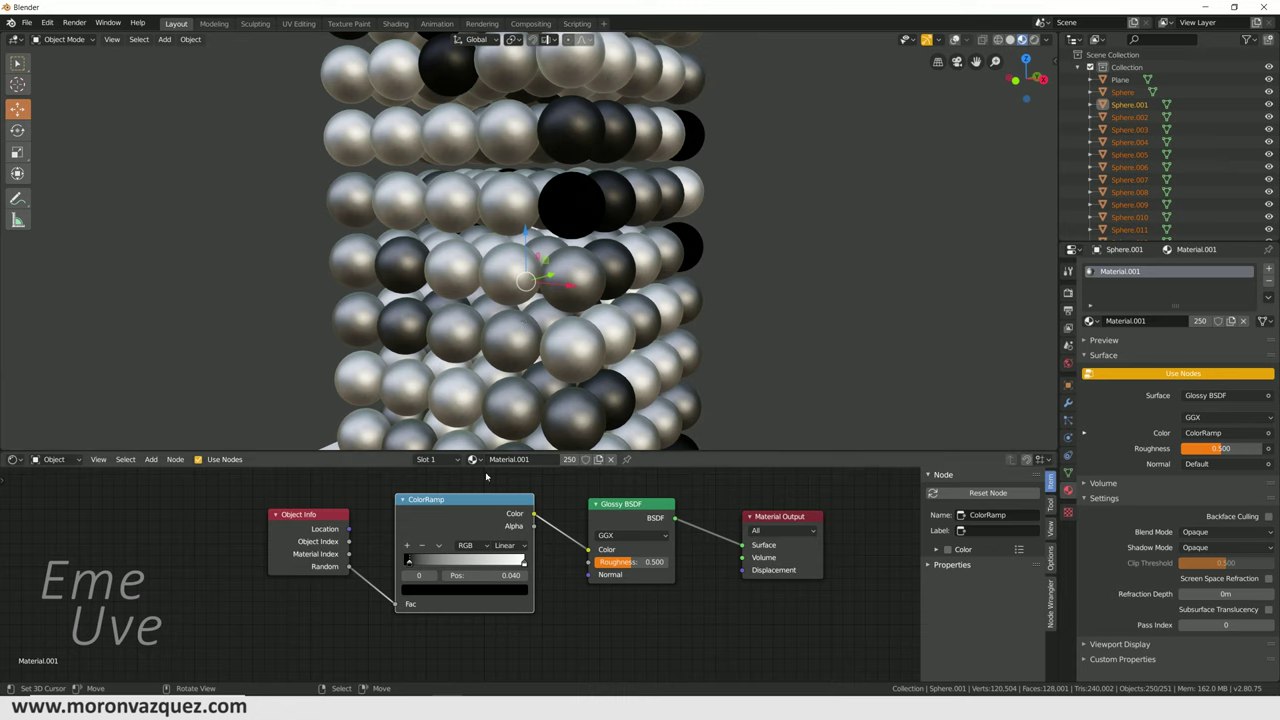
{"action": "left_click_drag", "start_coordinate": [409, 563], "coordinate": [424, 561]}
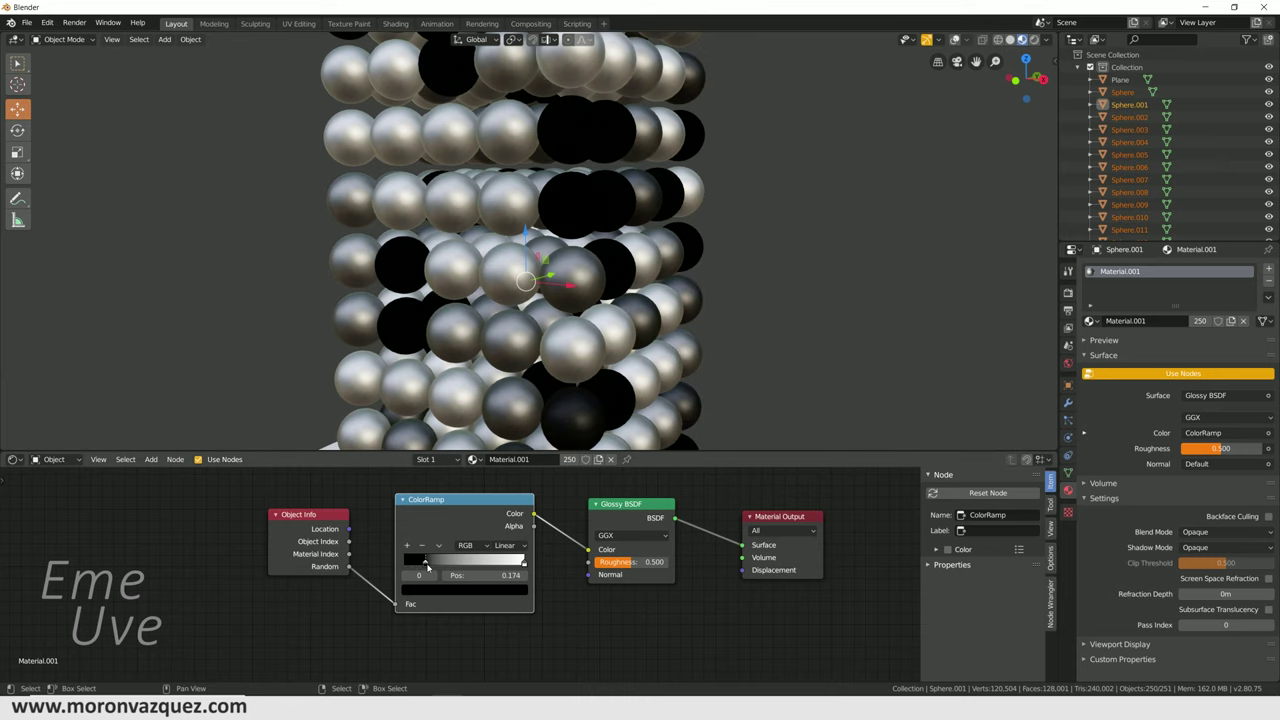
- Switch the ColorRamp to Constant interpolation and move the black stop right
{"action": "left_click", "coordinate": [509, 546]}
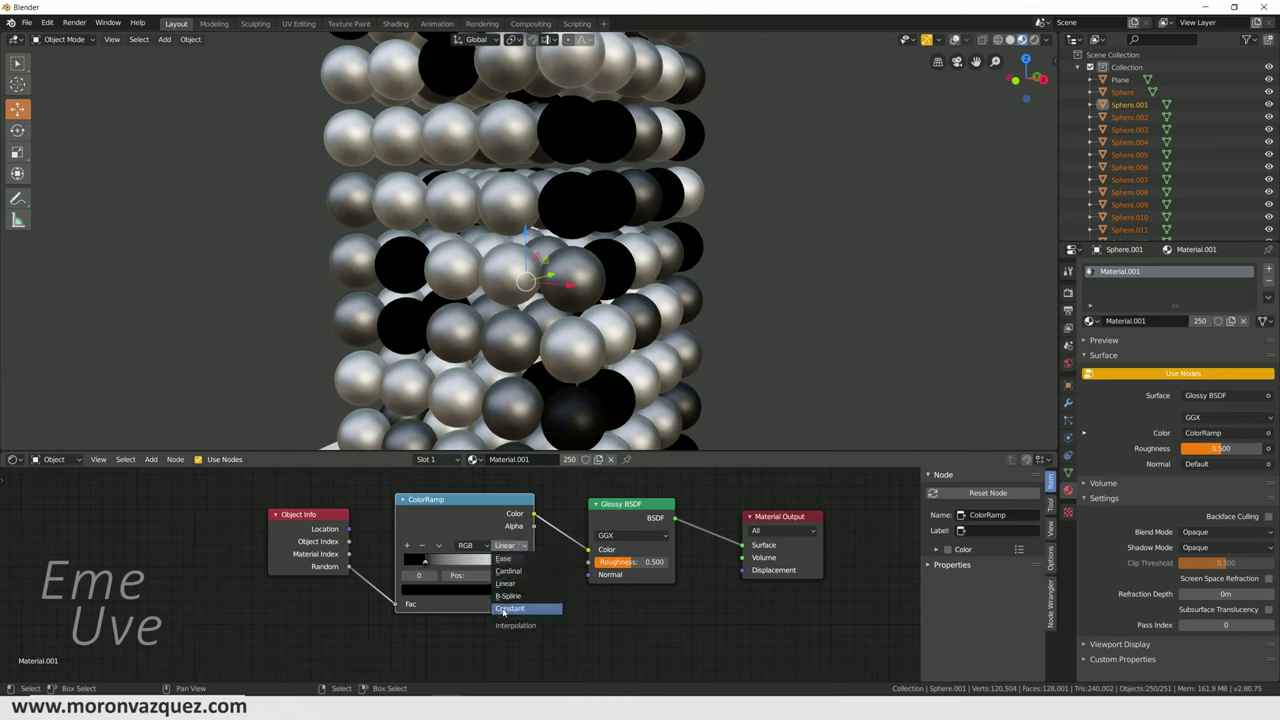
{"action": "left_click", "coordinate": [509, 609]}
{"action": "left_click_drag", "start_coordinate": [424, 566], "coordinate": [479, 566]}
- Place the white stop at 0.862 and add a new stop at 0.431
{"action": "left_click", "coordinate": [523, 565]}
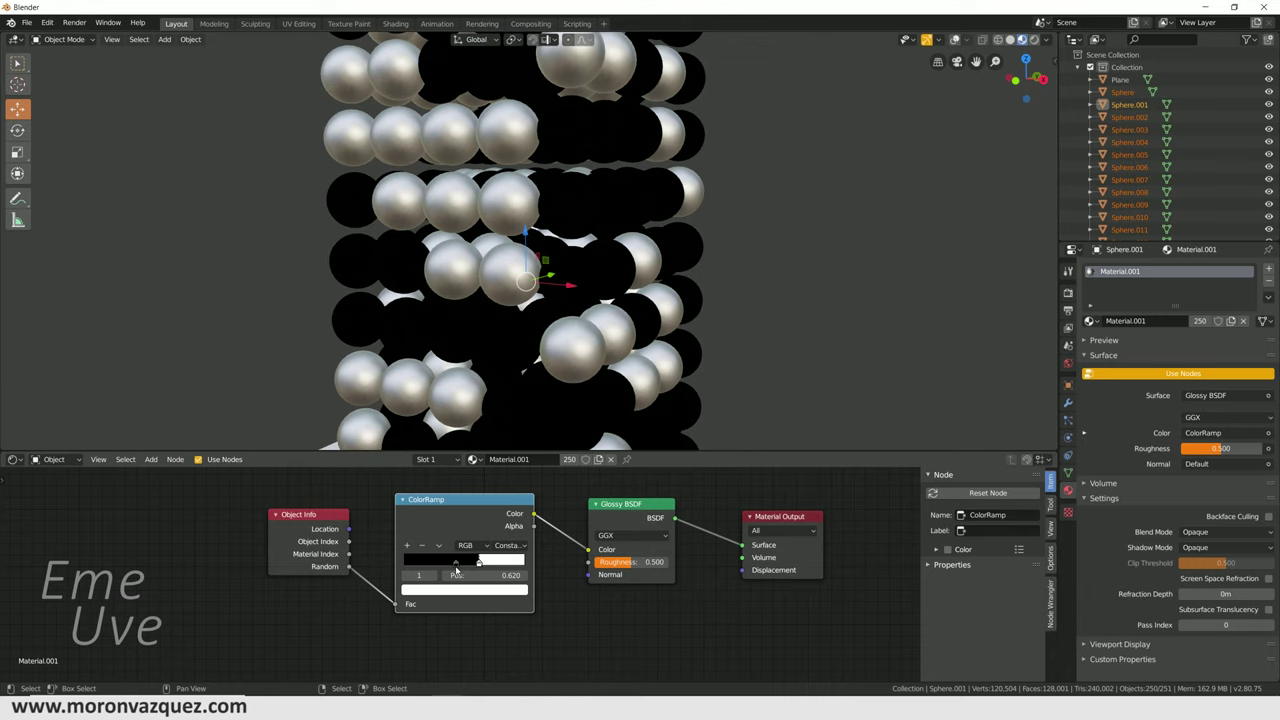
{"action": "mouse_move", "coordinate": [446, 566]}
{"action": "left_mouse_down"}
{"action": "mouse_move", "coordinate": [417, 565]}
{"action": "mouse_move", "coordinate": [492, 563]}
{"action": "left_mouse_up"}
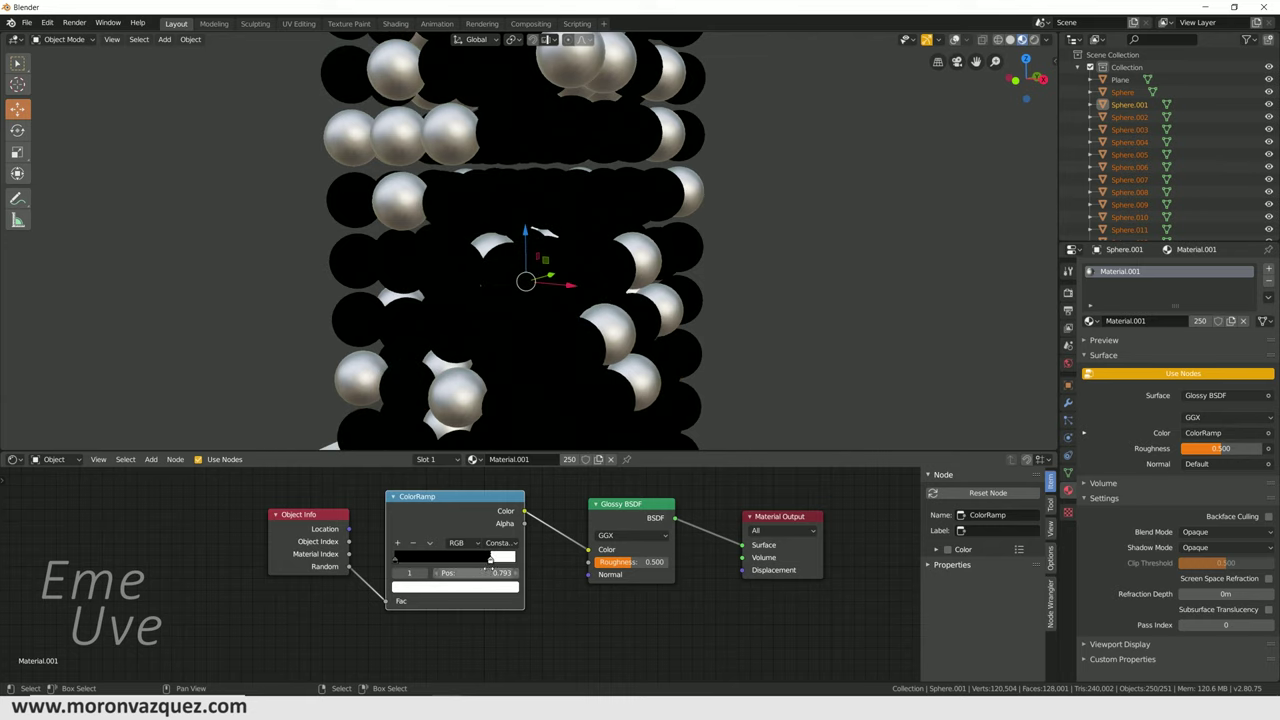
{"action": "scroll", "coordinate": [600, 290], "scroll_direction": "down", "scroll_amount": 5}
{"action": "middle_click_drag", "start_coordinate": [580, 290], "coordinate": [695, 275]}
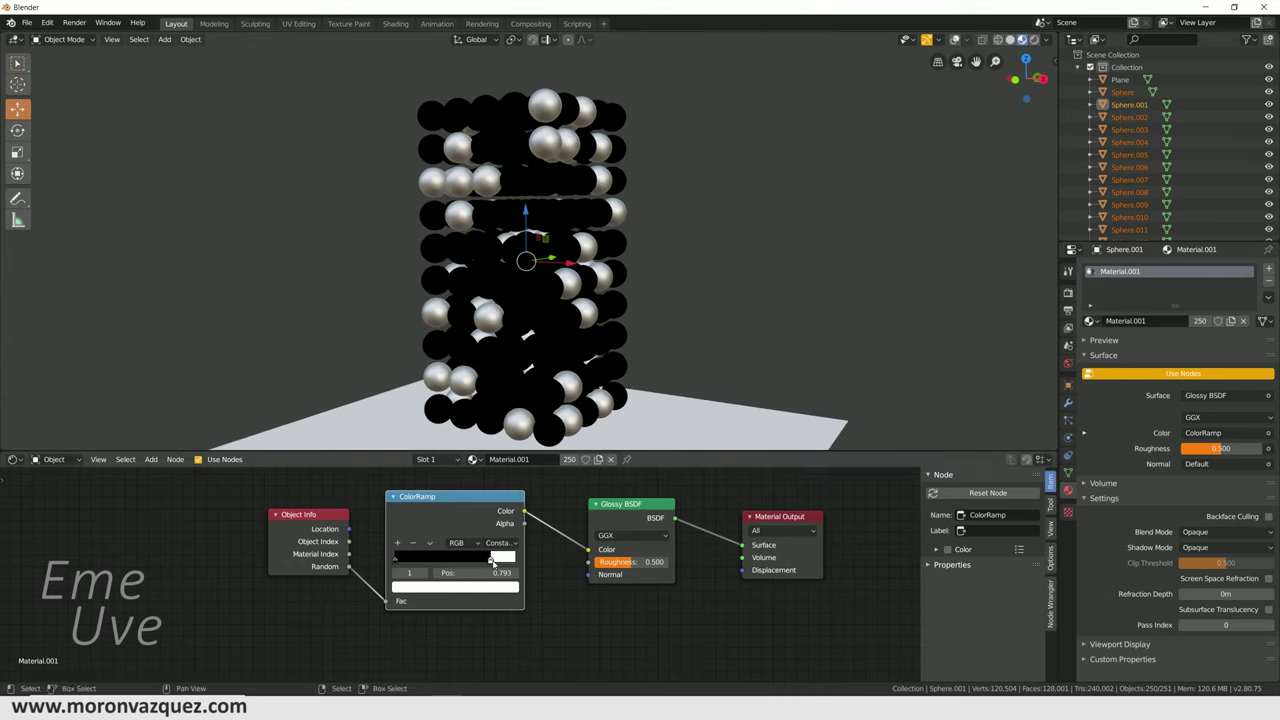
{"action": "left_click_drag", "start_coordinate": [490, 563], "coordinate": [507, 556]}
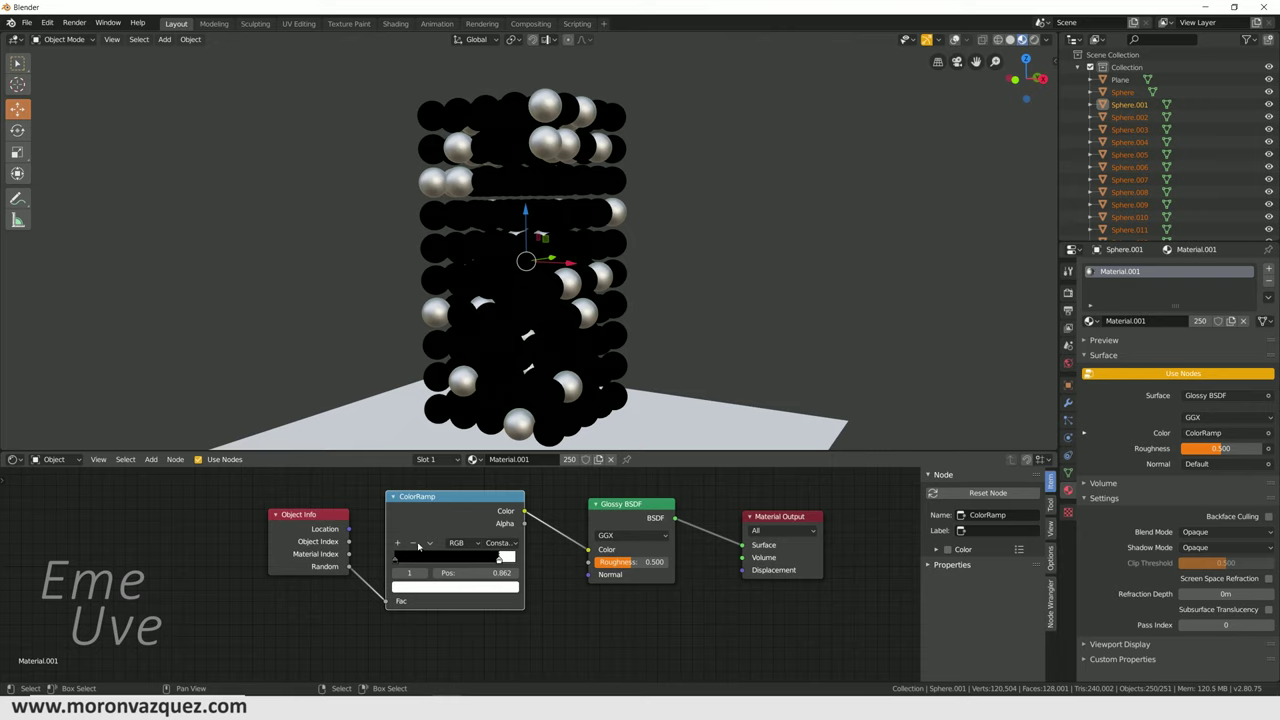
{"action": "left_click", "coordinate": [397, 544]}
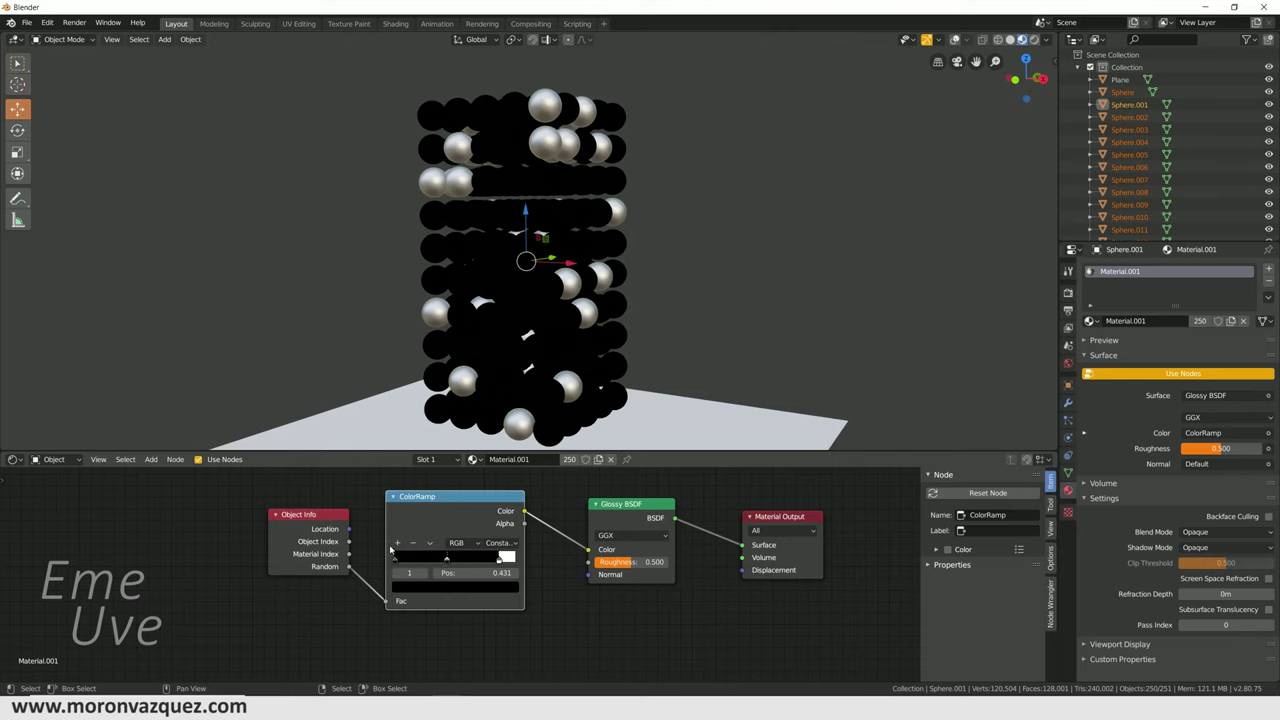
- Make the stop at 0.649 red and add a blue stop at 0.422
{"action": "left_click_drag", "start_coordinate": [458, 564], "coordinate": [477, 563]}
{"action": "left_click", "coordinate": [465, 591]}
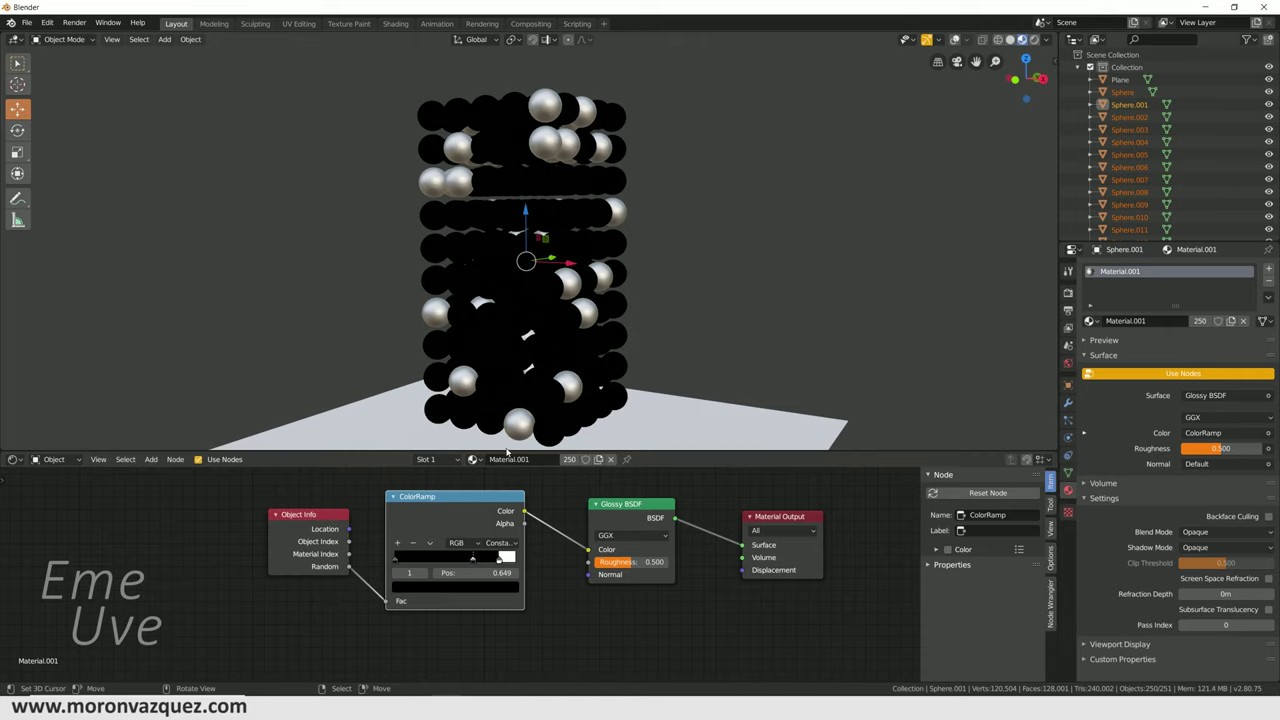
{"action": "left_click", "coordinate": [471, 591]}
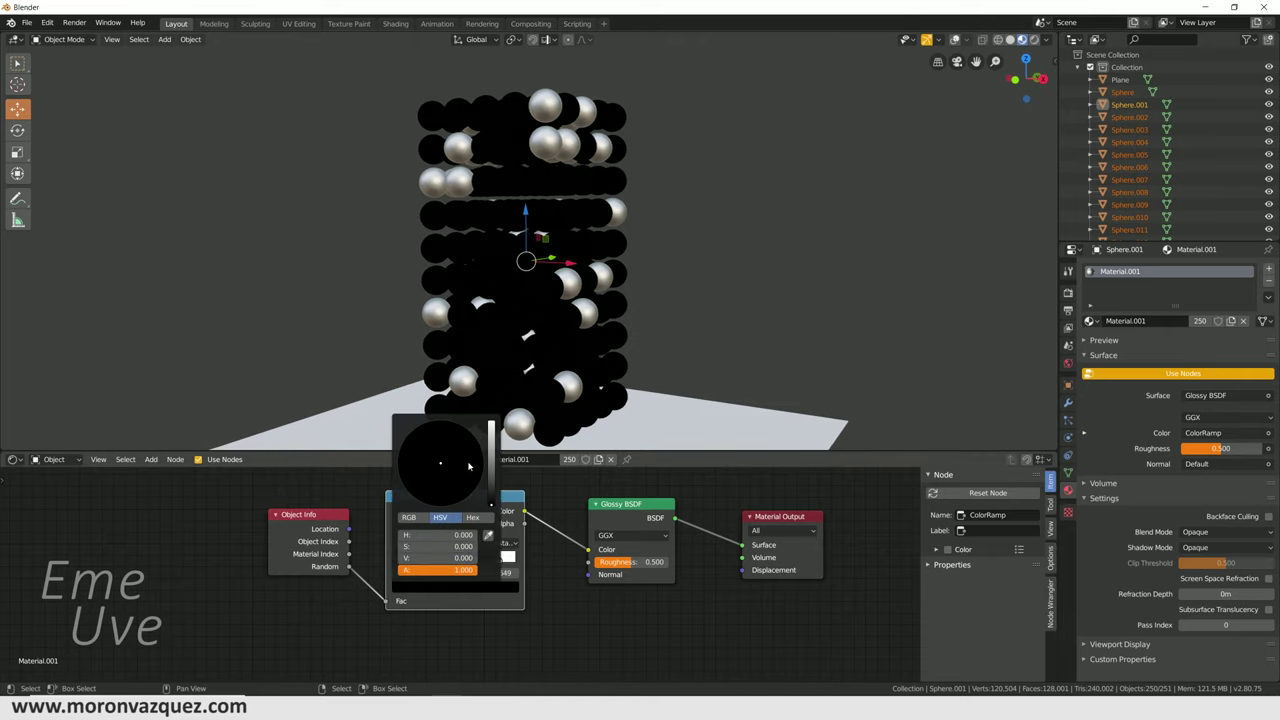
{"action": "left_click_drag", "start_coordinate": [491, 468], "coordinate": [491, 425]}
{"action": "left_click", "coordinate": [441, 503]}
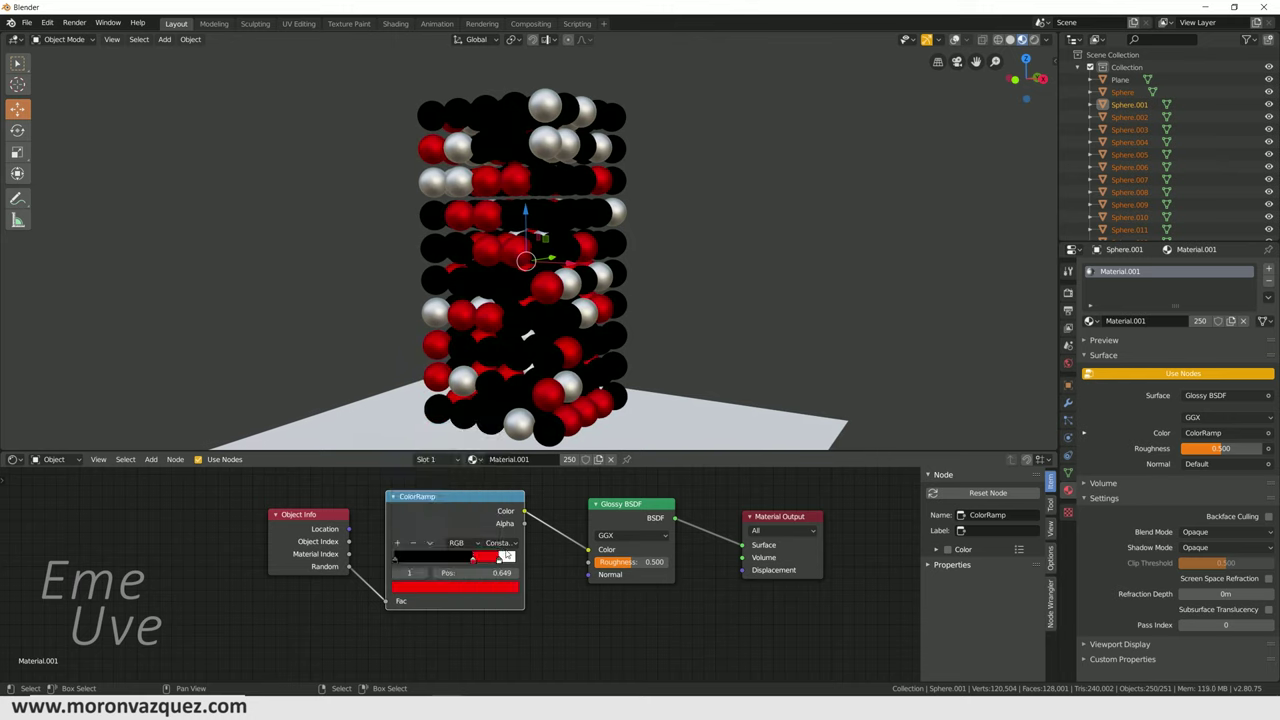
{"action": "left_click", "coordinate": [397, 543]}
{"action": "left_click_drag", "start_coordinate": [434, 558], "coordinate": [446, 562]}
{"action": "left_click", "coordinate": [444, 591]}
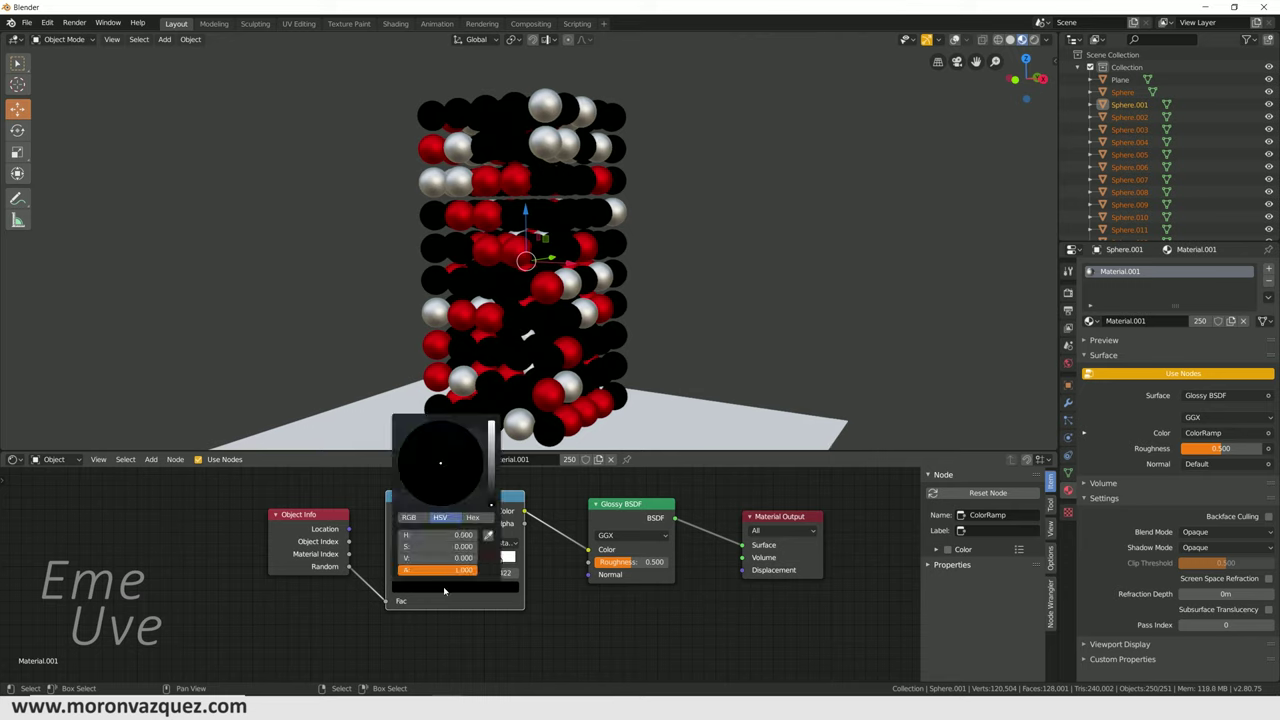
{"action": "left_click_drag", "start_coordinate": [491, 505], "coordinate": [491, 425]}
{"action": "left_click", "coordinate": [469, 430]}
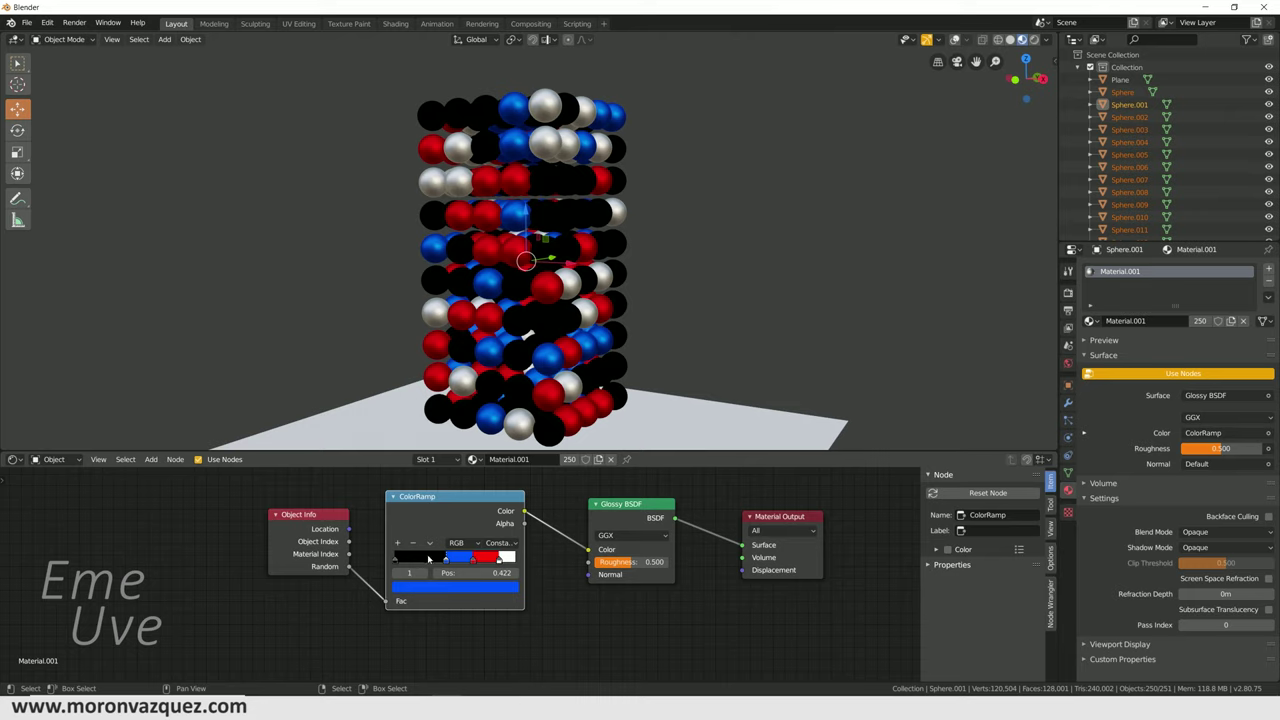
- Add a bright green stop at 0.211 and turn the starting black stop purple
{"action": "left_click", "coordinate": [398, 546]}
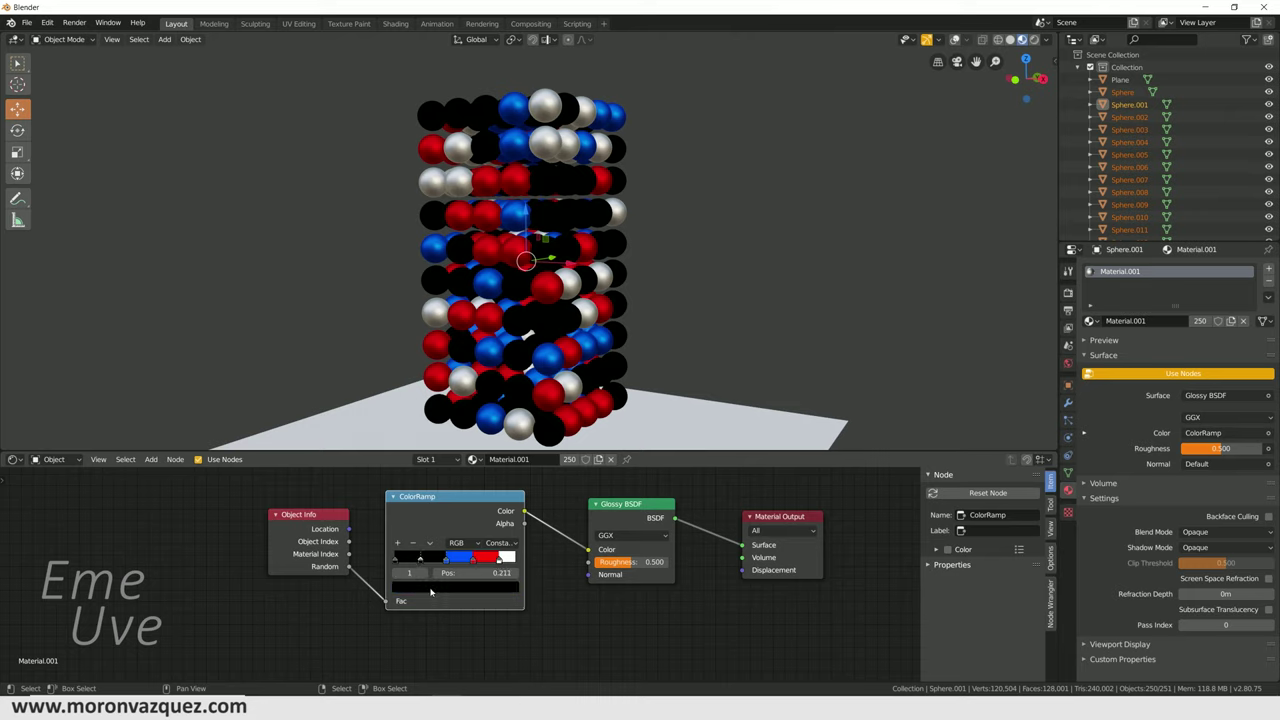
{"action": "left_click", "coordinate": [430, 587]}
{"action": "left_click_drag", "start_coordinate": [490, 446], "coordinate": [490, 425]}
{"action": "left_click_drag", "start_coordinate": [441, 465], "coordinate": [400, 447]}
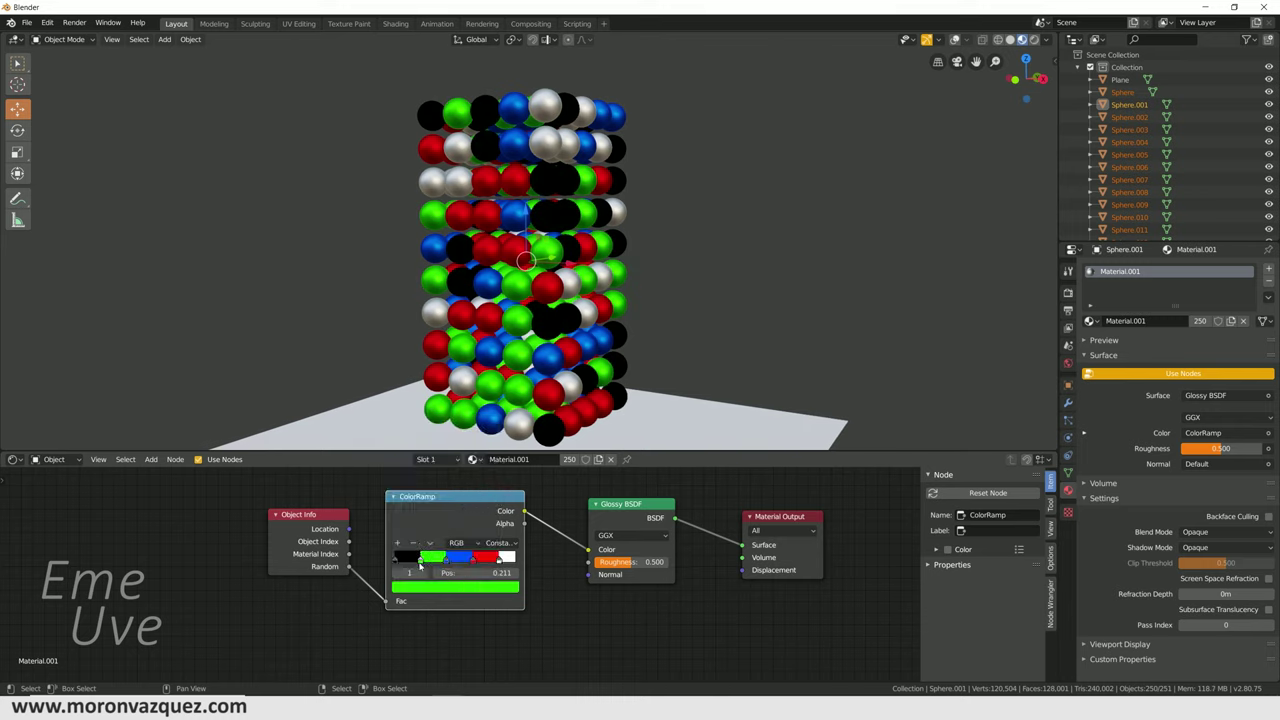
{"action": "left_click", "coordinate": [398, 562]}
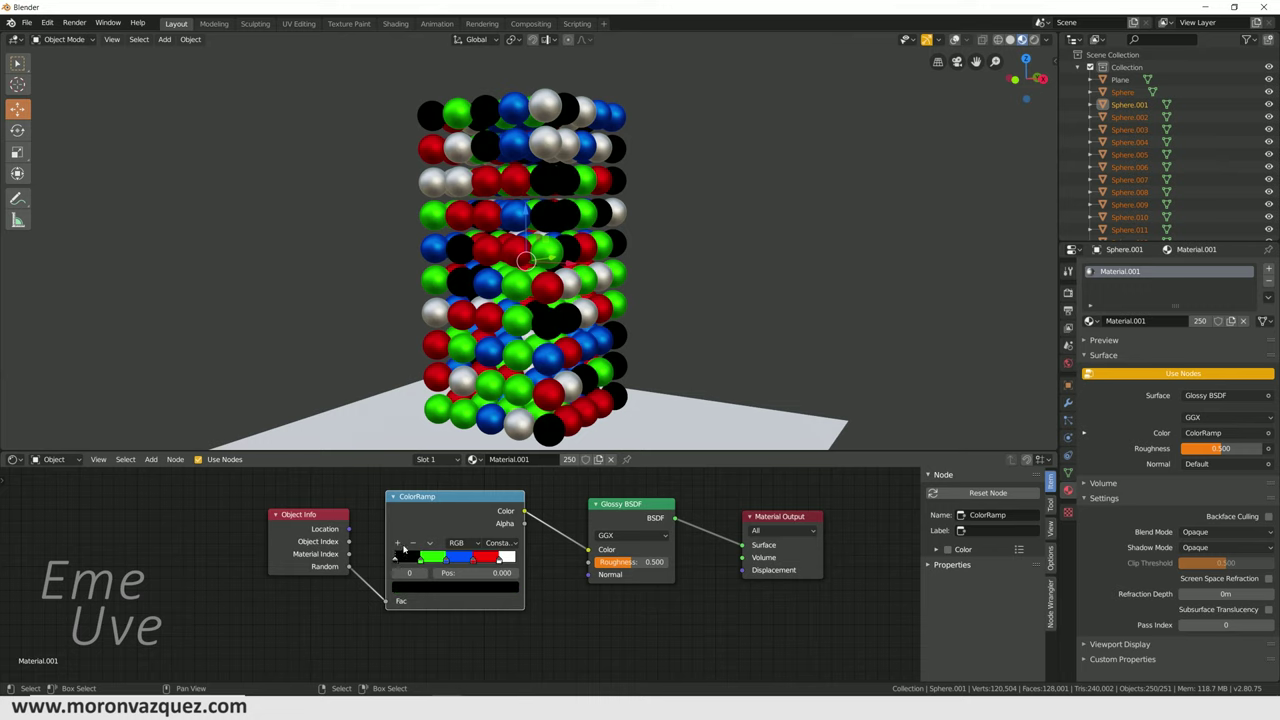
{"action": "left_click", "coordinate": [420, 588]}
{"action": "mouse_move", "coordinate": [475, 465]}
{"action": "left_mouse_down"}
{"action": "mouse_move", "coordinate": [455, 468]}
{"action": "mouse_move", "coordinate": [460, 455]}
{"action": "mouse_move", "coordinate": [472, 492]}
{"action": "mouse_move", "coordinate": [481, 479]}
{"action": "left_mouse_up"}
{"action": "scroll", "coordinate": [455, 468], "scroll_direction": "up", "scroll_amount": 10}
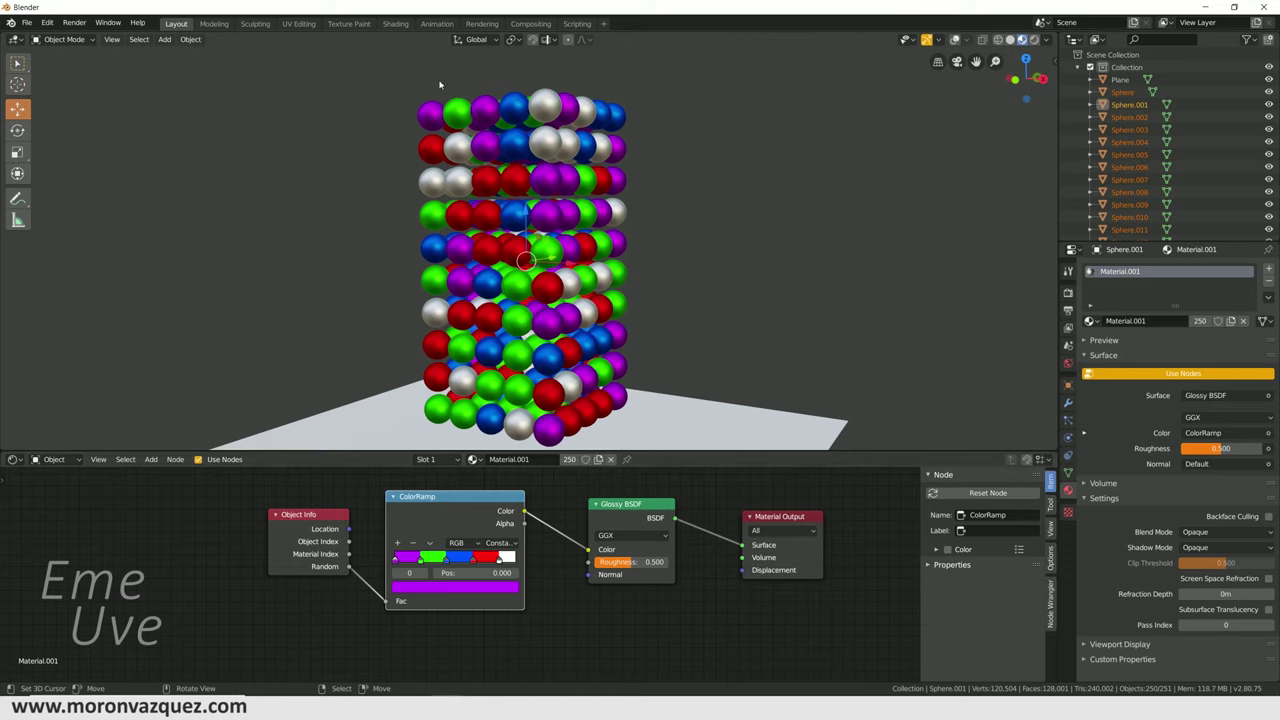
{"action": "mouse_move", "coordinate": [685, 263]}
{"action": "middle_mouse_down"}
{"action": "mouse_move", "coordinate": [651, 309]}
{"action": "mouse_move", "coordinate": [560, 277]}
{"action": "mouse_move", "coordinate": [558, 447]}
{"action": "middle_mouse_up"}
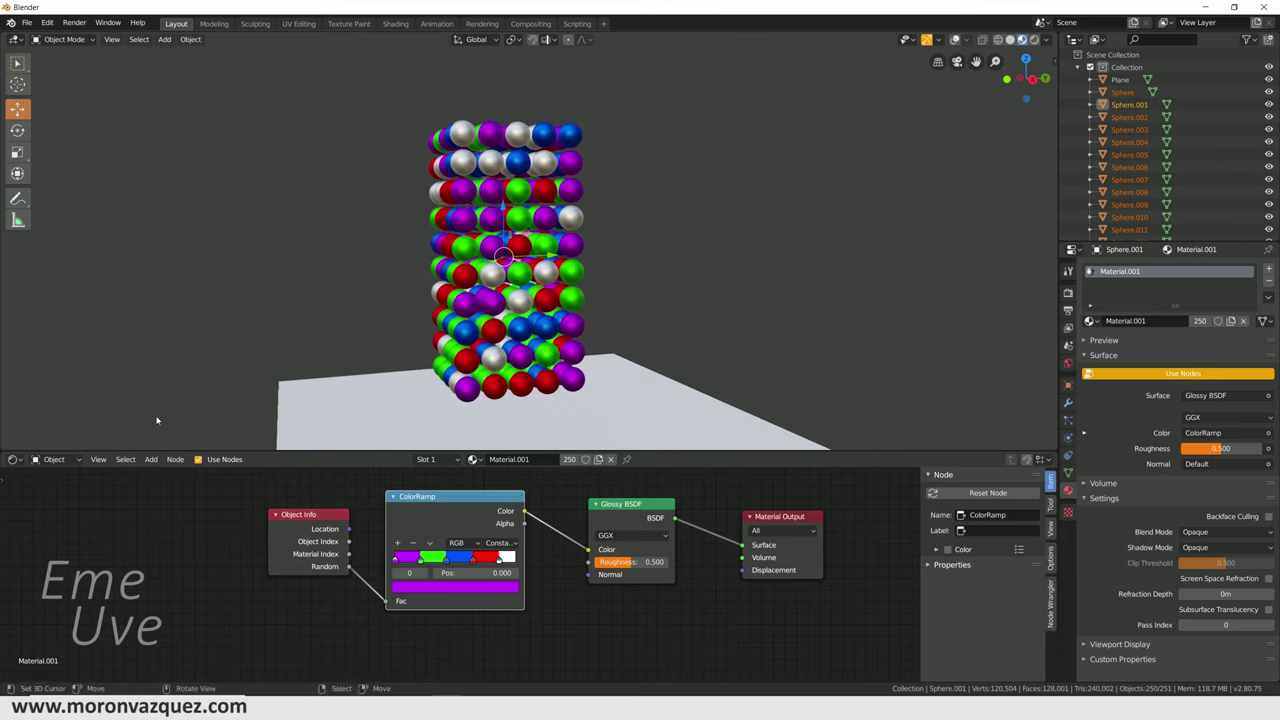
{"action": "mouse_move", "coordinate": [630, 561]}
{"action": "left_mouse_down"}
{"action": "mouse_move", "coordinate": [680, 561]}
{"action": "mouse_move", "coordinate": [628, 517]}
{"action": "left_mouse_up"}
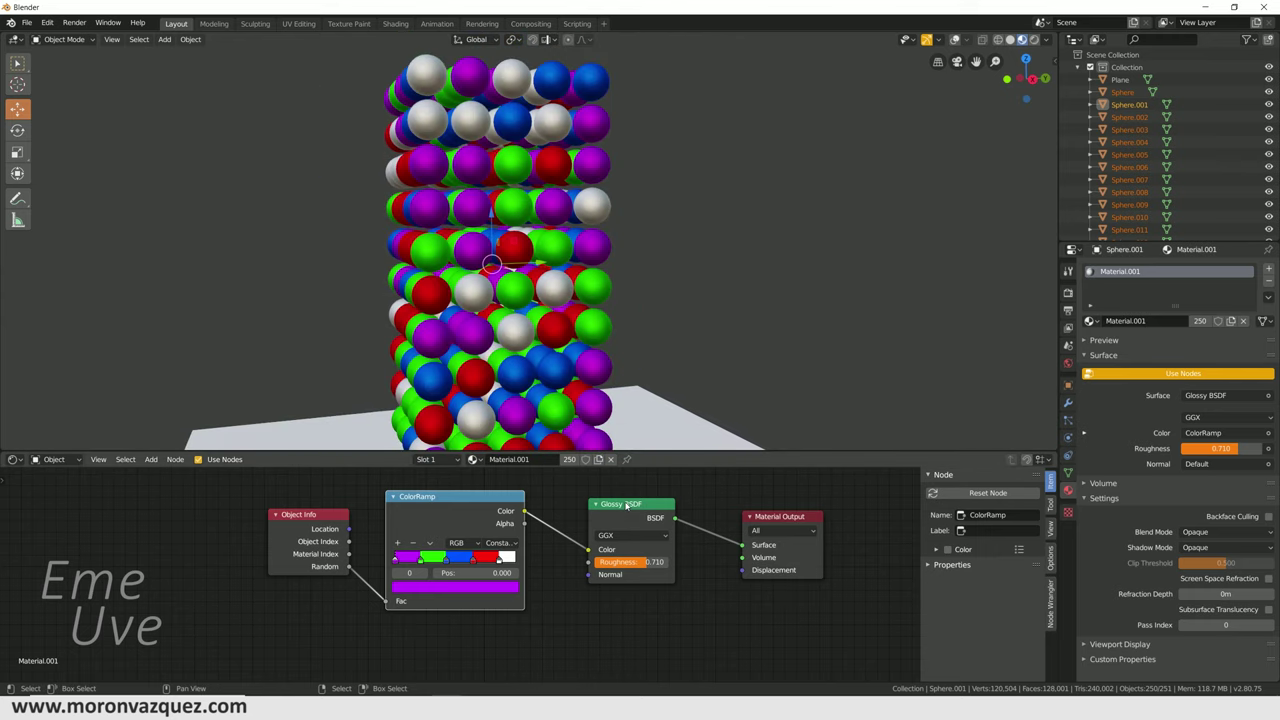
{"action": "left_click_drag", "start_coordinate": [646, 570], "coordinate": [596, 570]}
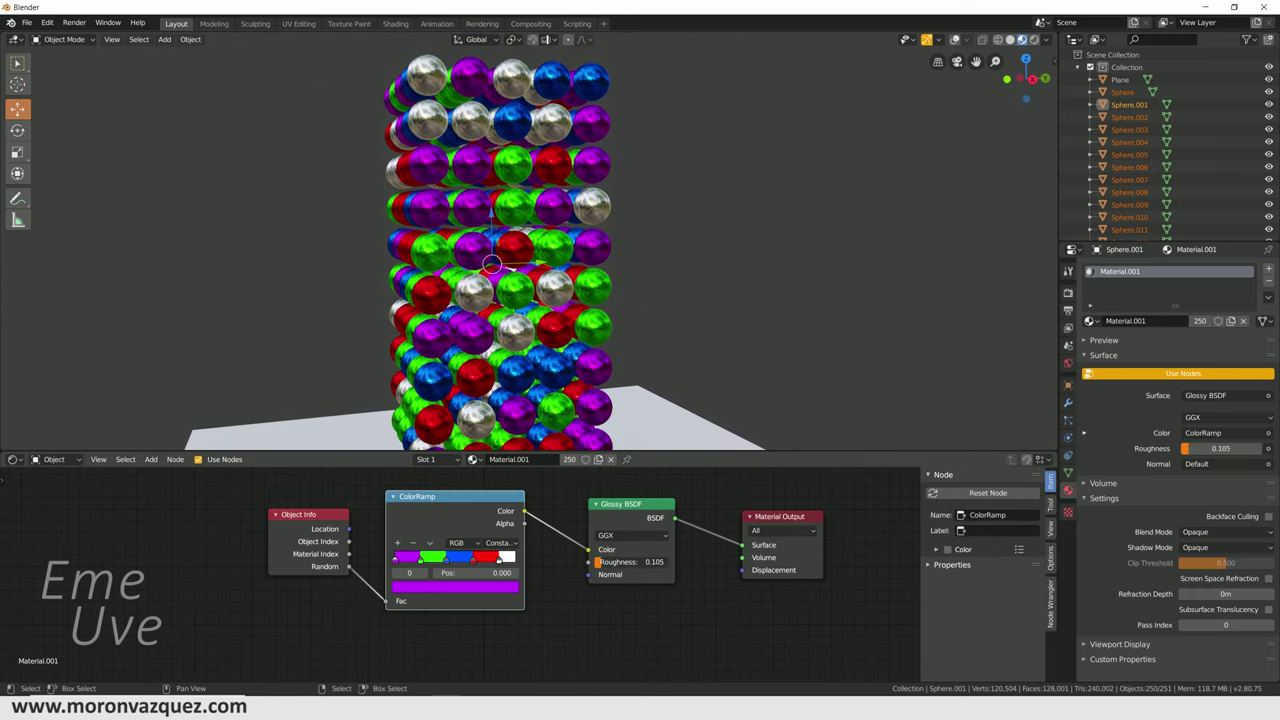
{"action": "scroll", "coordinate": [530, 240], "scroll_direction": "up", "scroll_amount": 5}
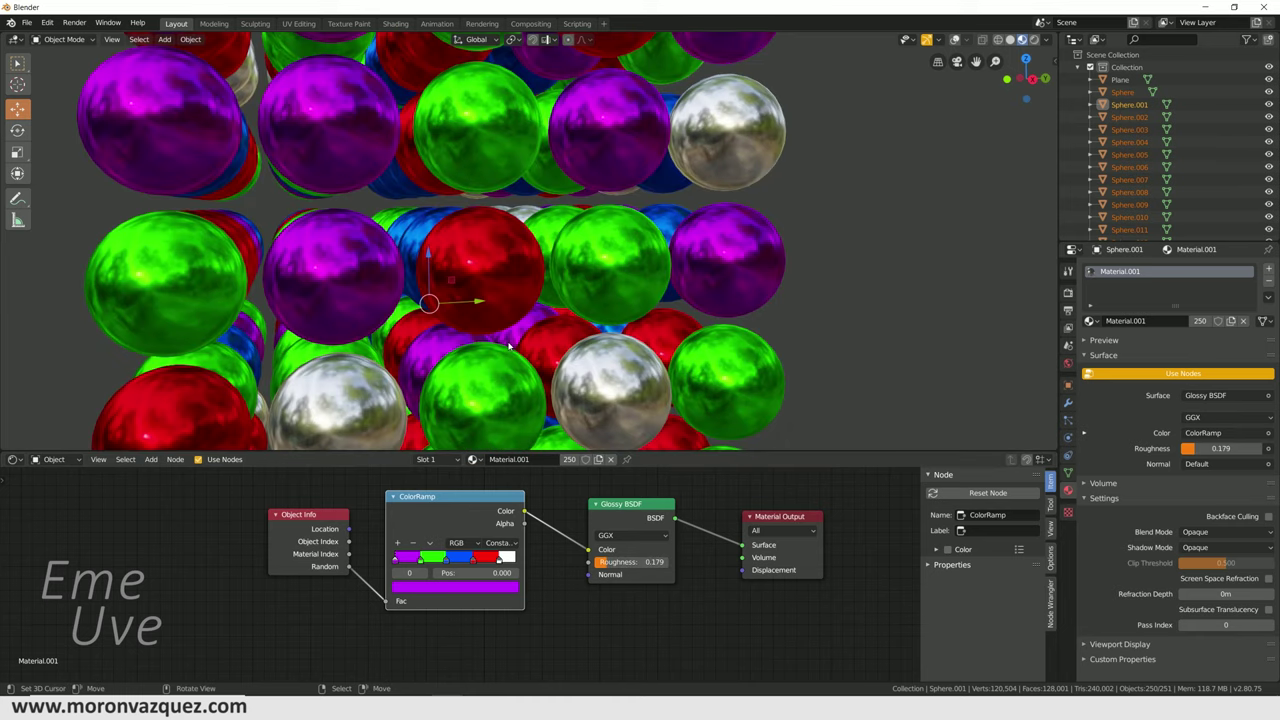
{"action": "left_click_drag", "start_coordinate": [640, 561], "coordinate": [590, 561]}
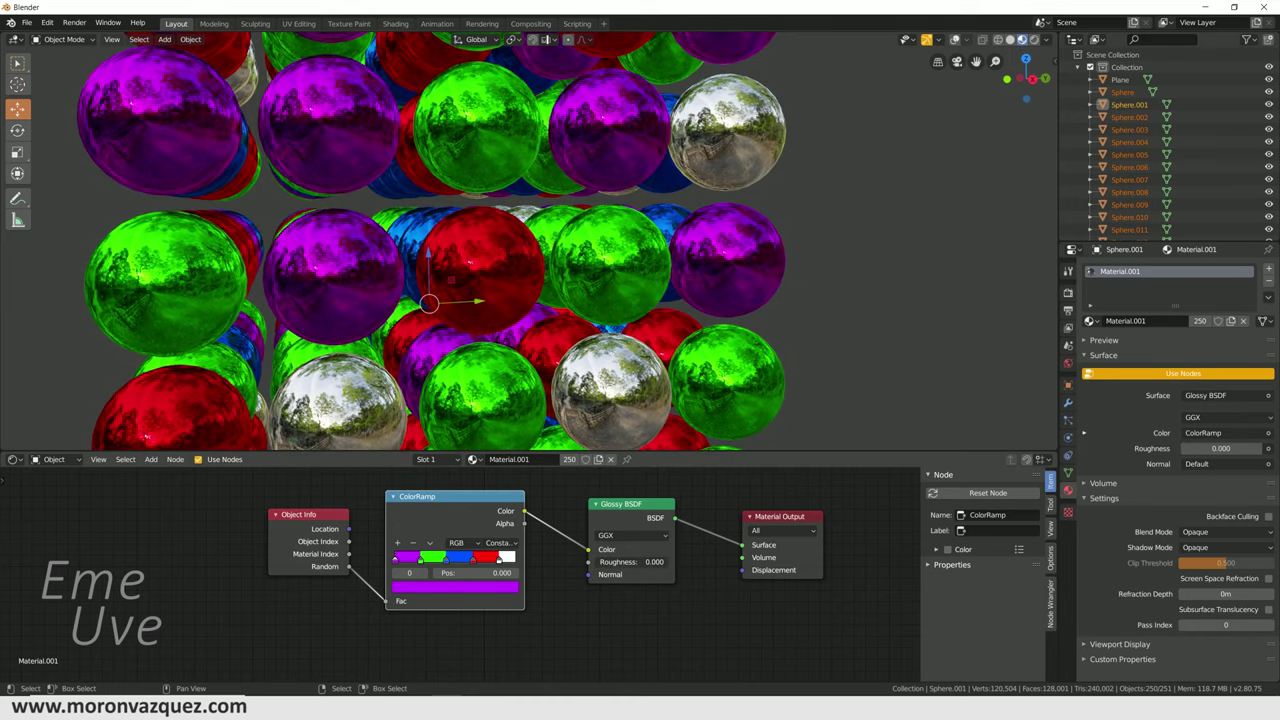
{"action": "left_click_drag", "start_coordinate": [620, 561], "coordinate": [700, 561]}
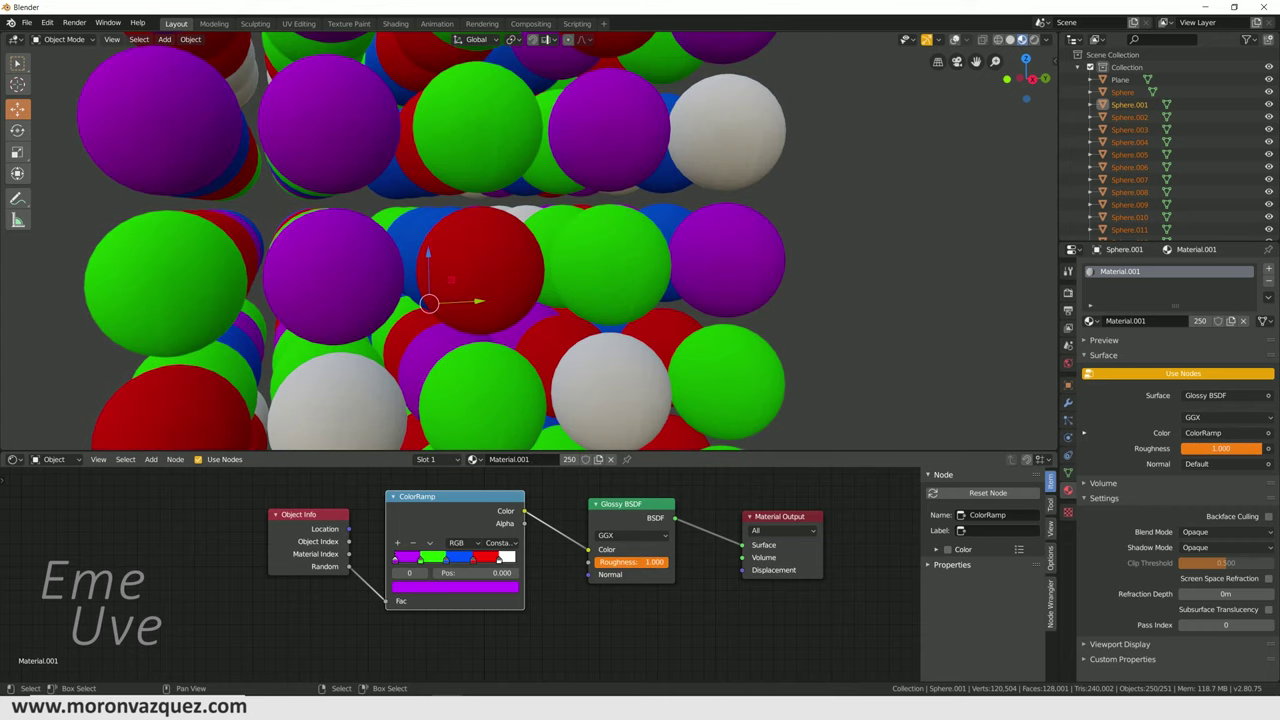
{"action": "left_click_drag", "start_coordinate": [700, 561], "coordinate": [640, 561]}
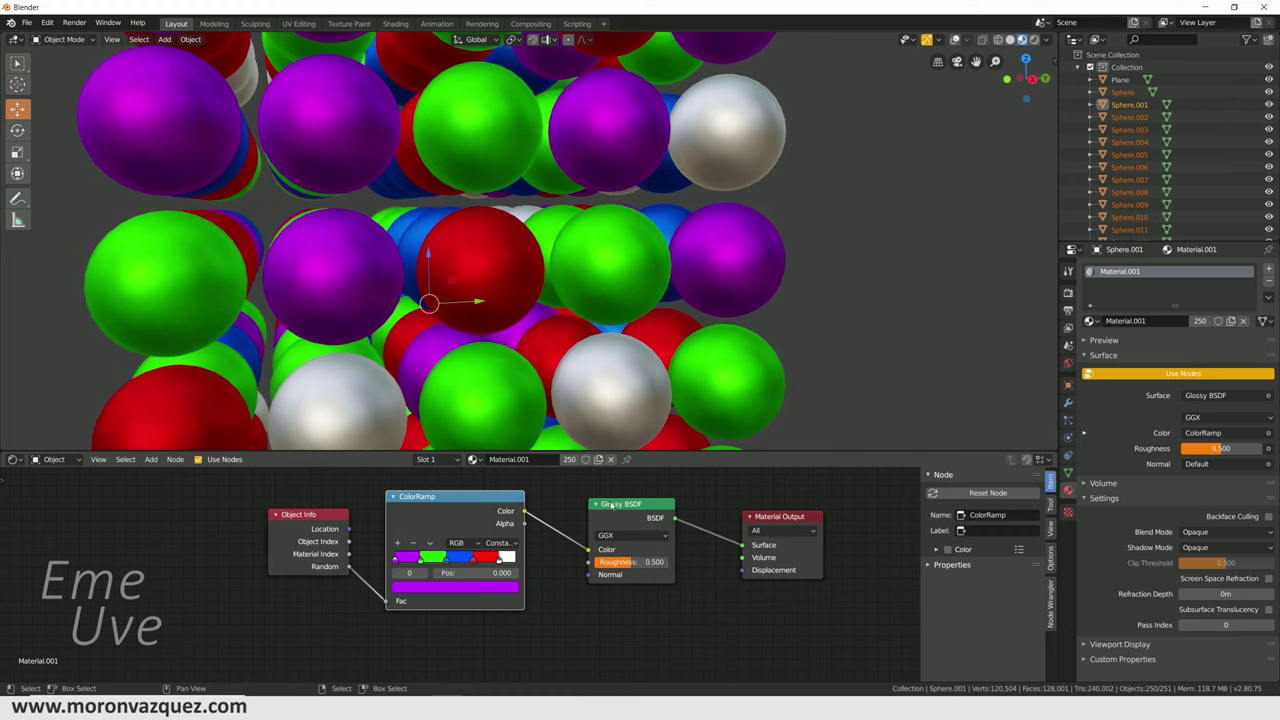
{"action": "left_click_drag", "start_coordinate": [632, 513], "coordinate": [627, 580]}
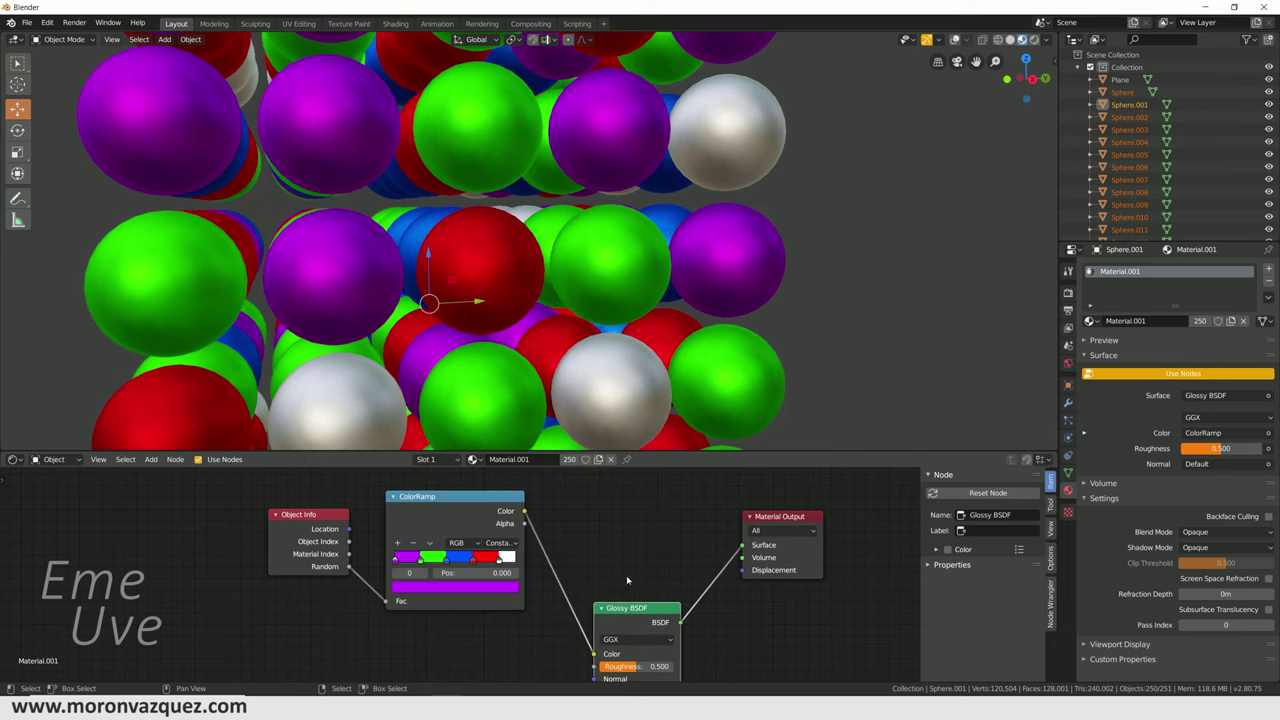
- Lower the Glossy BSDF roughness to 0.253, then bring up the Add node menu
{"action": "left_click_drag", "start_coordinate": [640, 666], "coordinate": [610, 666]}
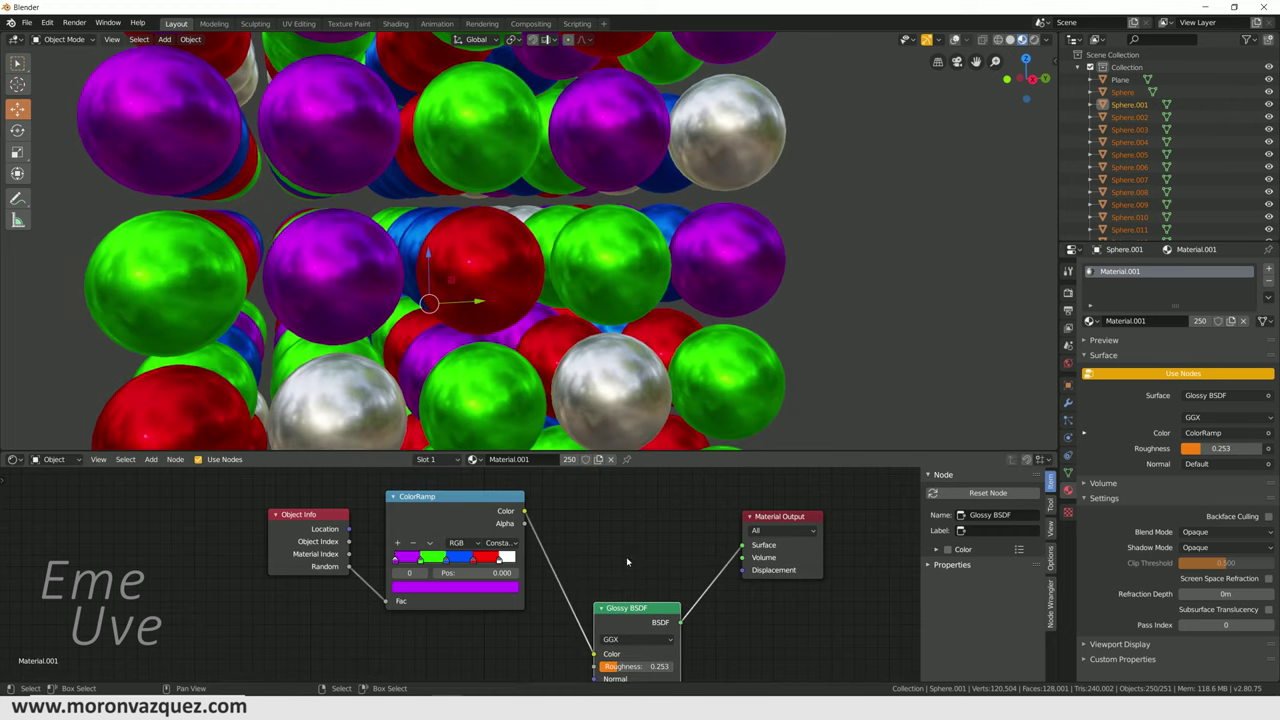
{"action": "key", "text": "shift+a"}
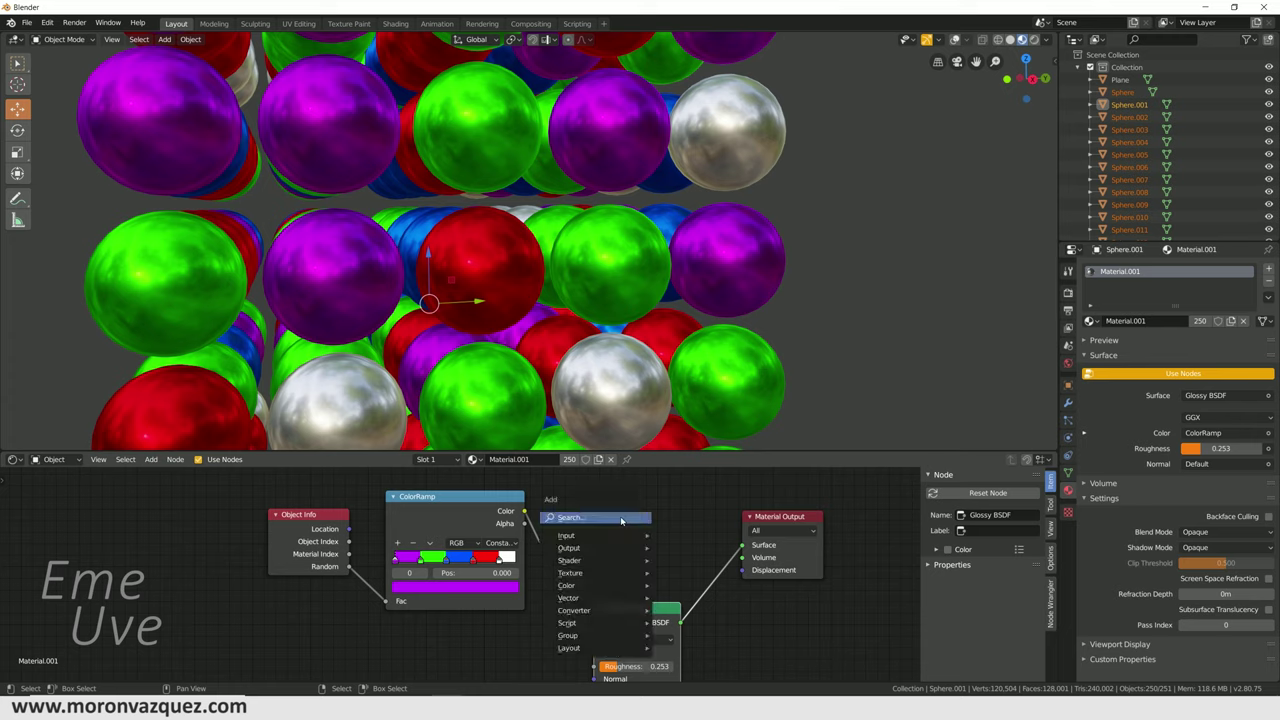
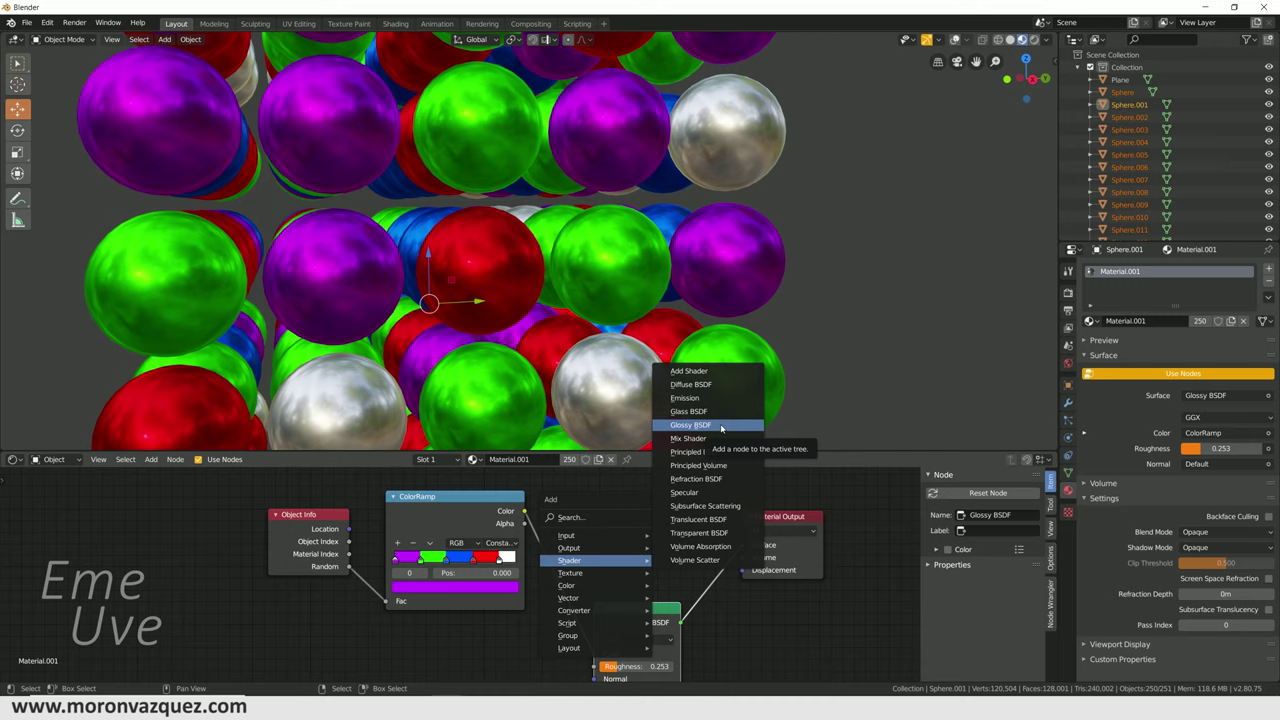
- Add an Emission node and route the ColorRamp colour through it into the material Surface
{"action": "left_click", "coordinate": [706, 400]}
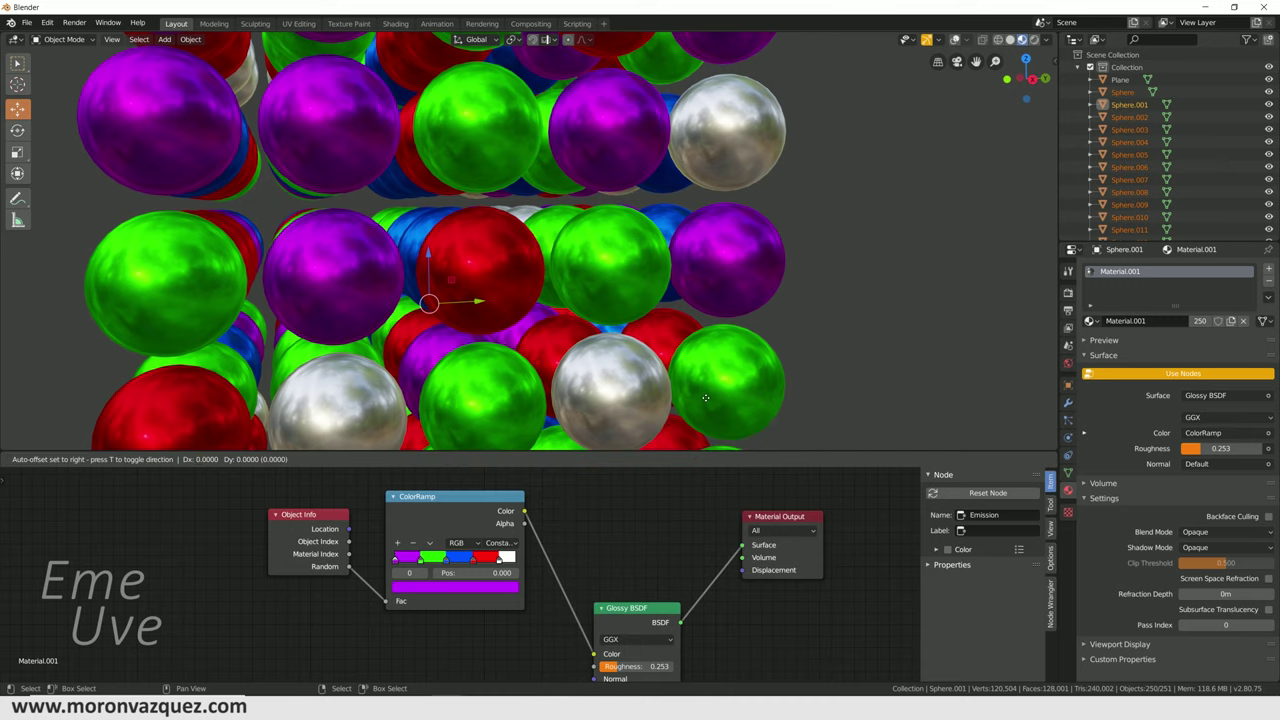
{"action": "left_click", "coordinate": [598, 503]}
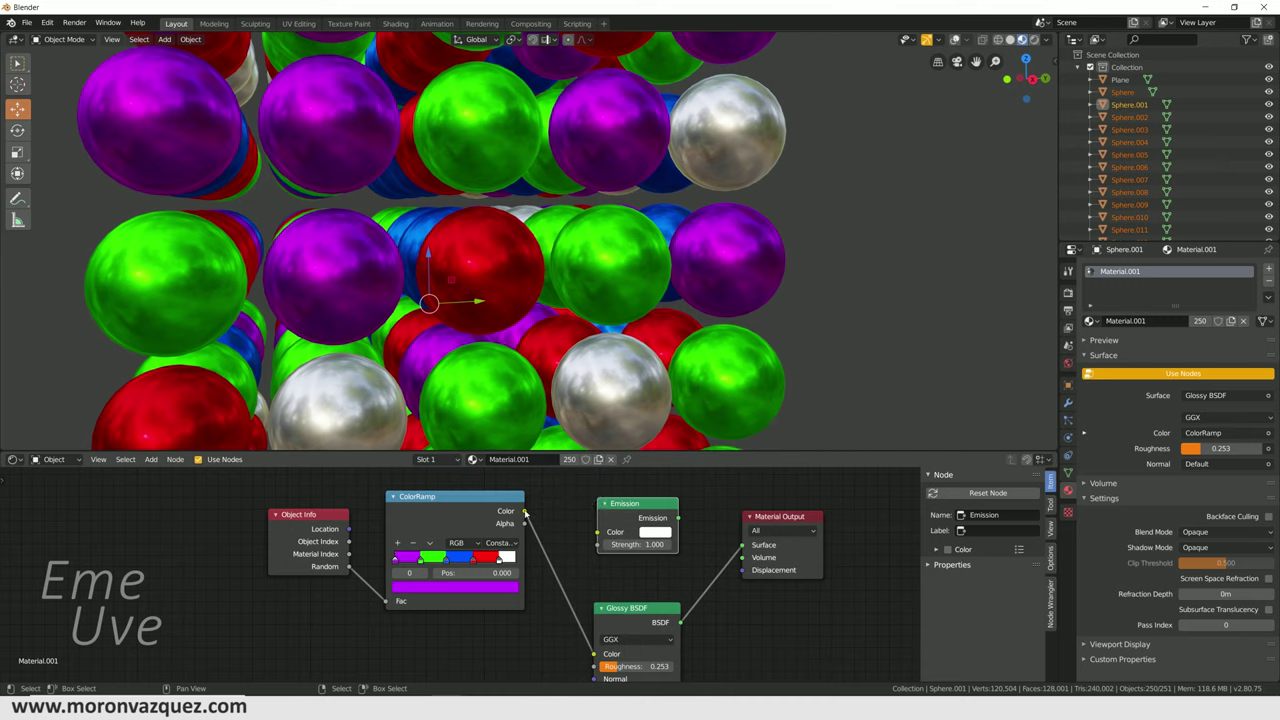
{"action": "left_click_drag", "start_coordinate": [524, 510], "coordinate": [599, 533]}
{"action": "left_click_drag", "start_coordinate": [679, 519], "coordinate": [742, 545]}
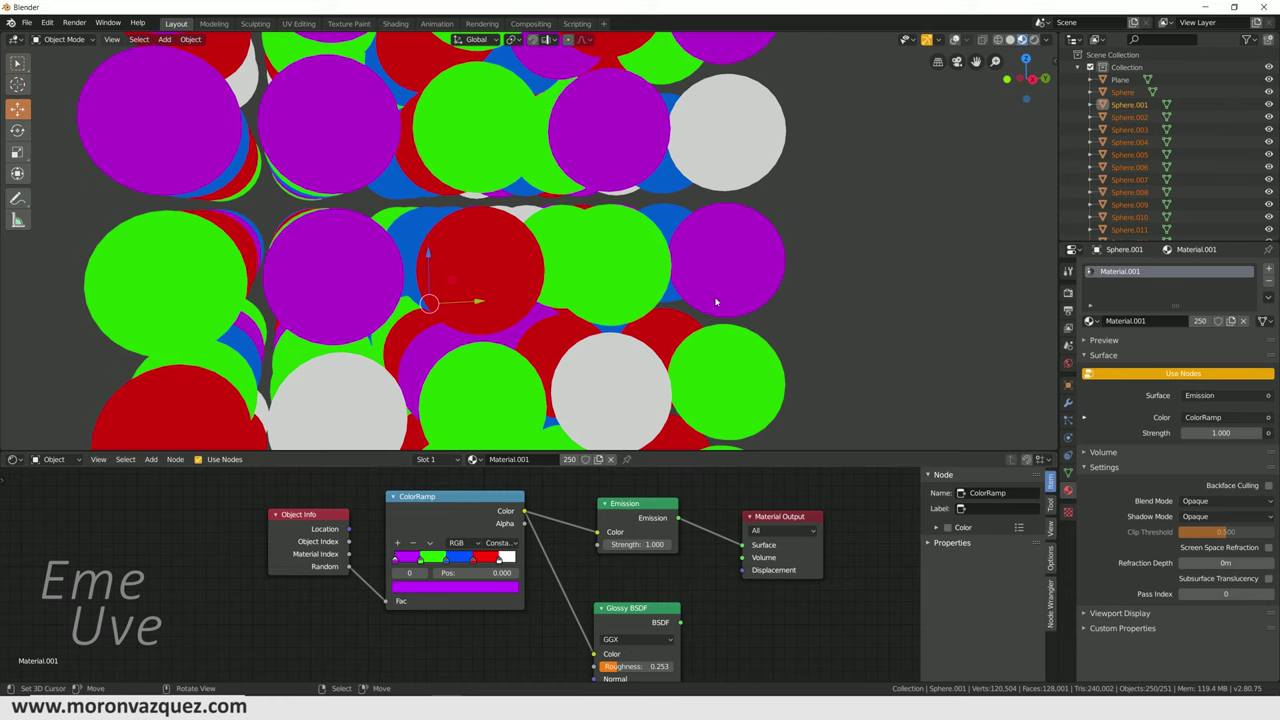
{"action": "scroll", "coordinate": [800, 300], "scroll_direction": "down", "scroll_amount": 3}
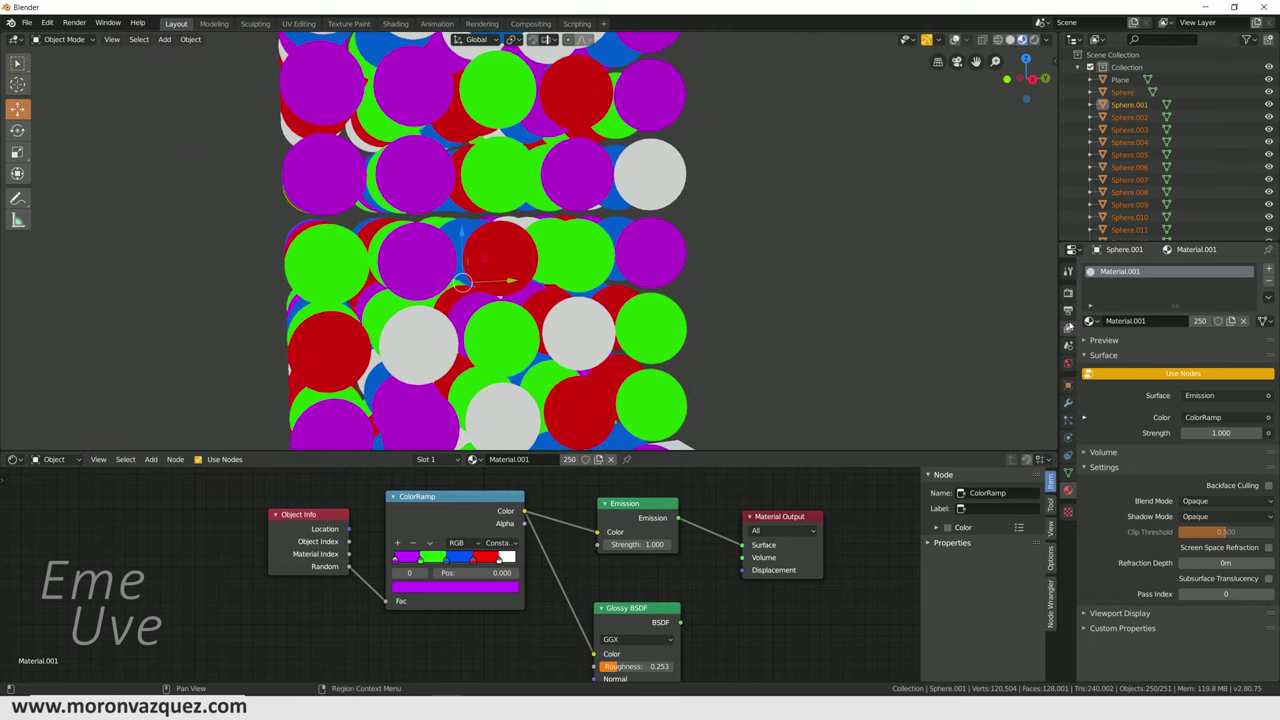
- Switch the viewport to Rendered shading and turn on Bloom
{"action": "left_click", "coordinate": [1034, 39]}
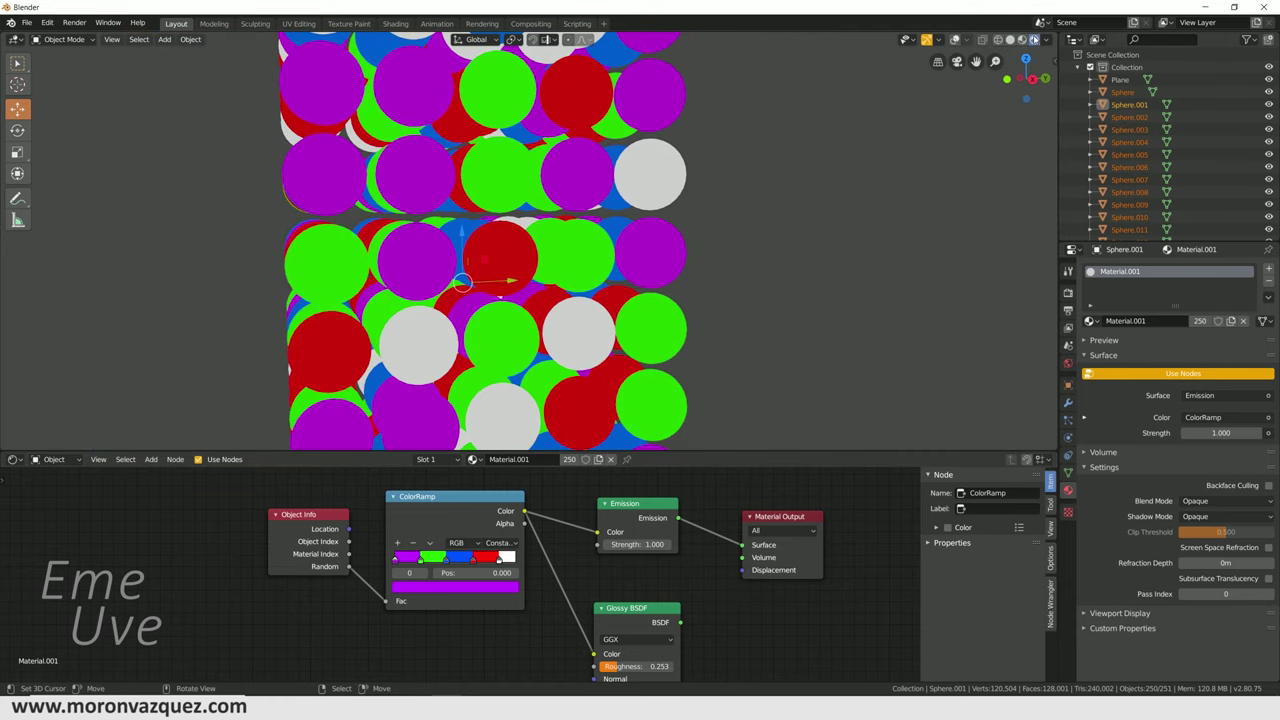
{"action": "left_click", "coordinate": [1068, 292]}
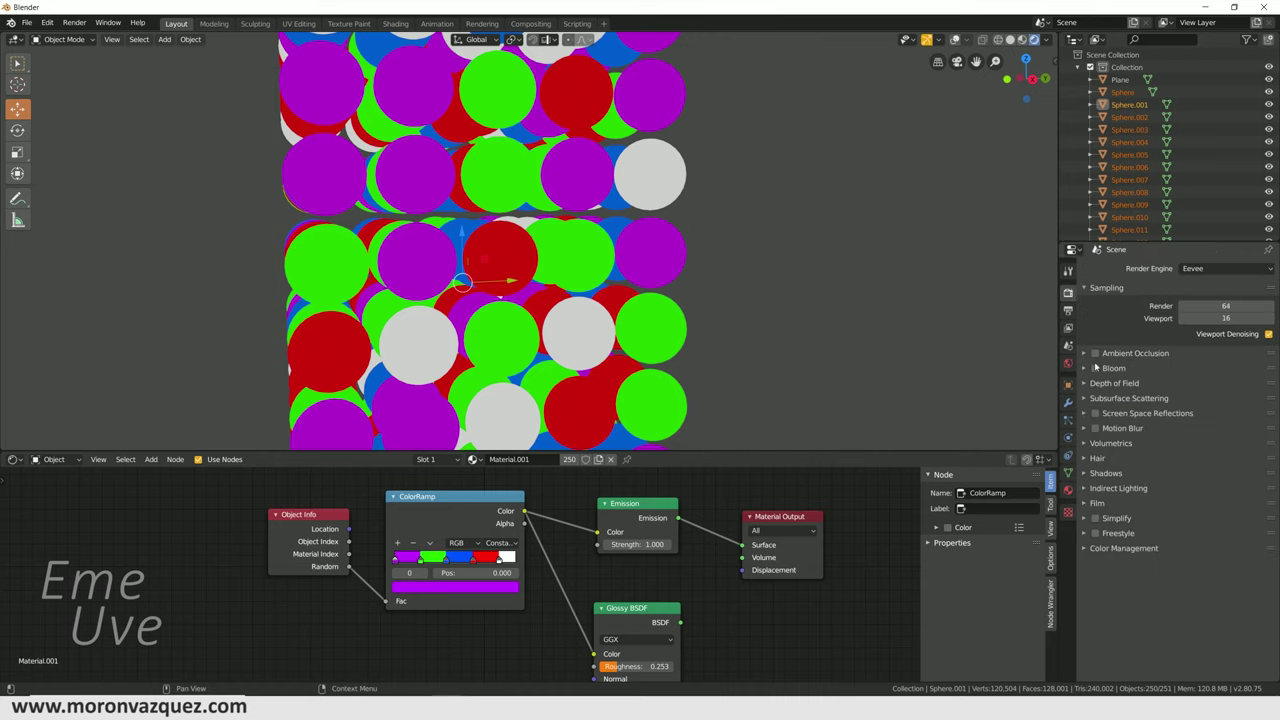
{"action": "left_click", "coordinate": [1095, 368]}
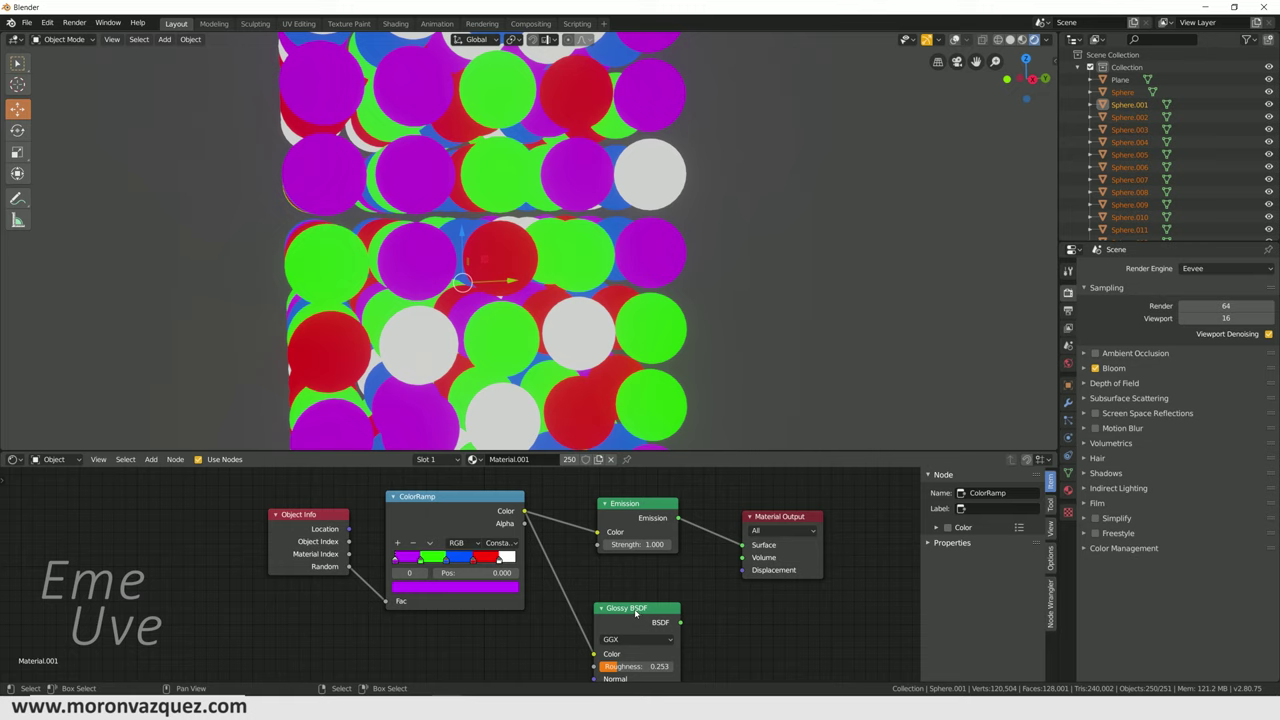
- Select the Glossy BSDF node and raise the Emission strength to 5.7
{"action": "left_click_drag", "start_coordinate": [635, 615], "coordinate": [637, 594]}
{"action": "left_click", "coordinate": [577, 331]}
{"action": "scroll", "coordinate": [463, 430], "scroll_direction": "down", "scroll_amount": 3}
{"action": "scroll", "coordinate": [463, 430], "scroll_direction": "down", "scroll_amount": 3}
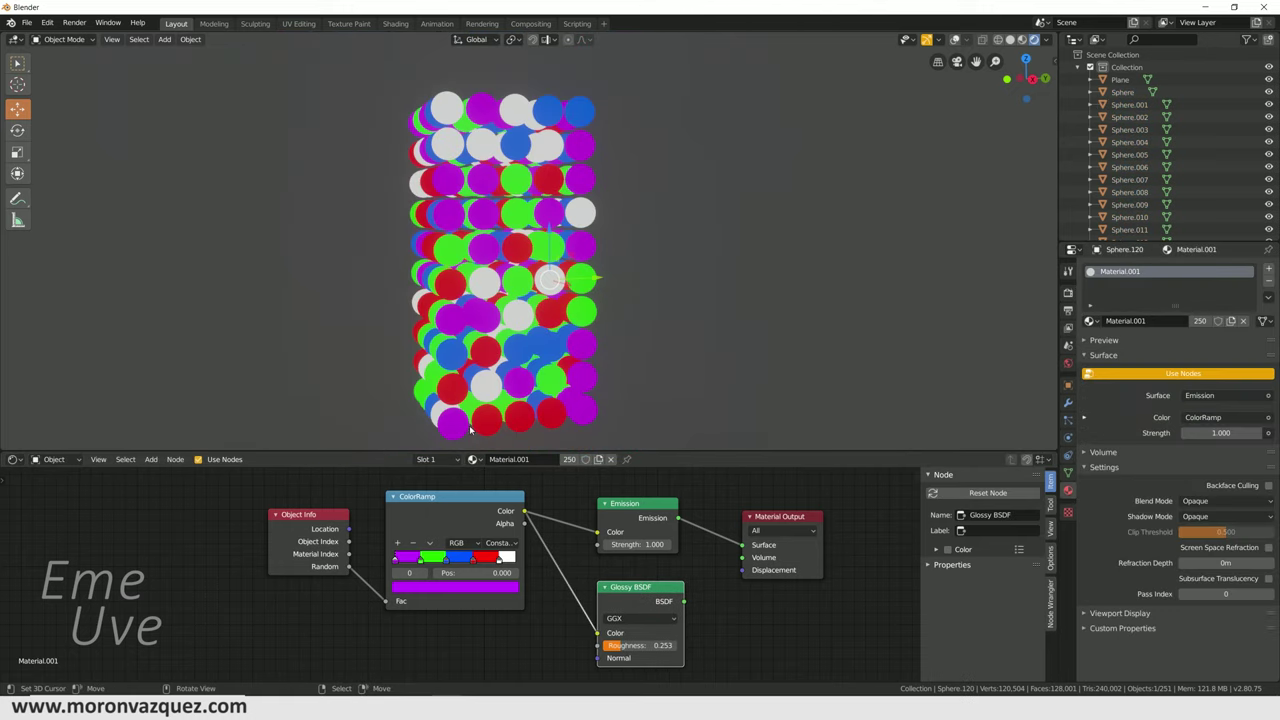
{"action": "left_click_drag", "start_coordinate": [1215, 432], "coordinate": [1250, 432]}
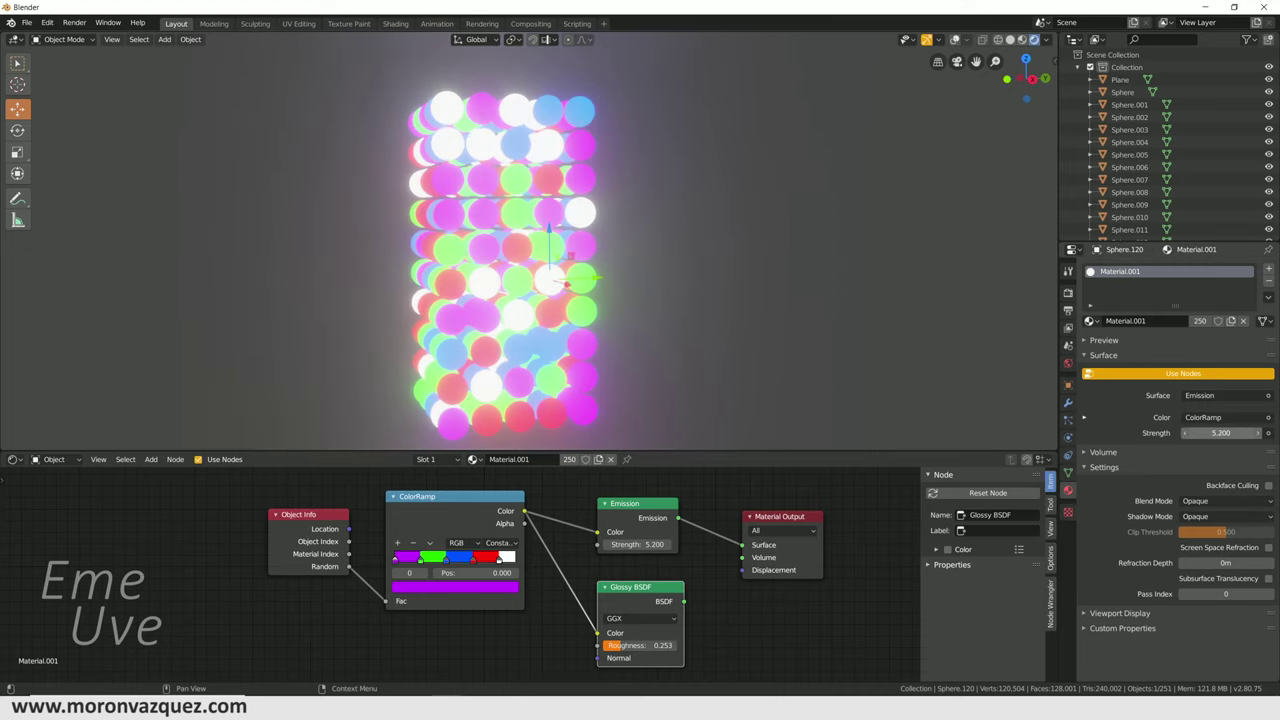
{"action": "middle_click_drag", "start_coordinate": [613, 392], "coordinate": [626, 395]}
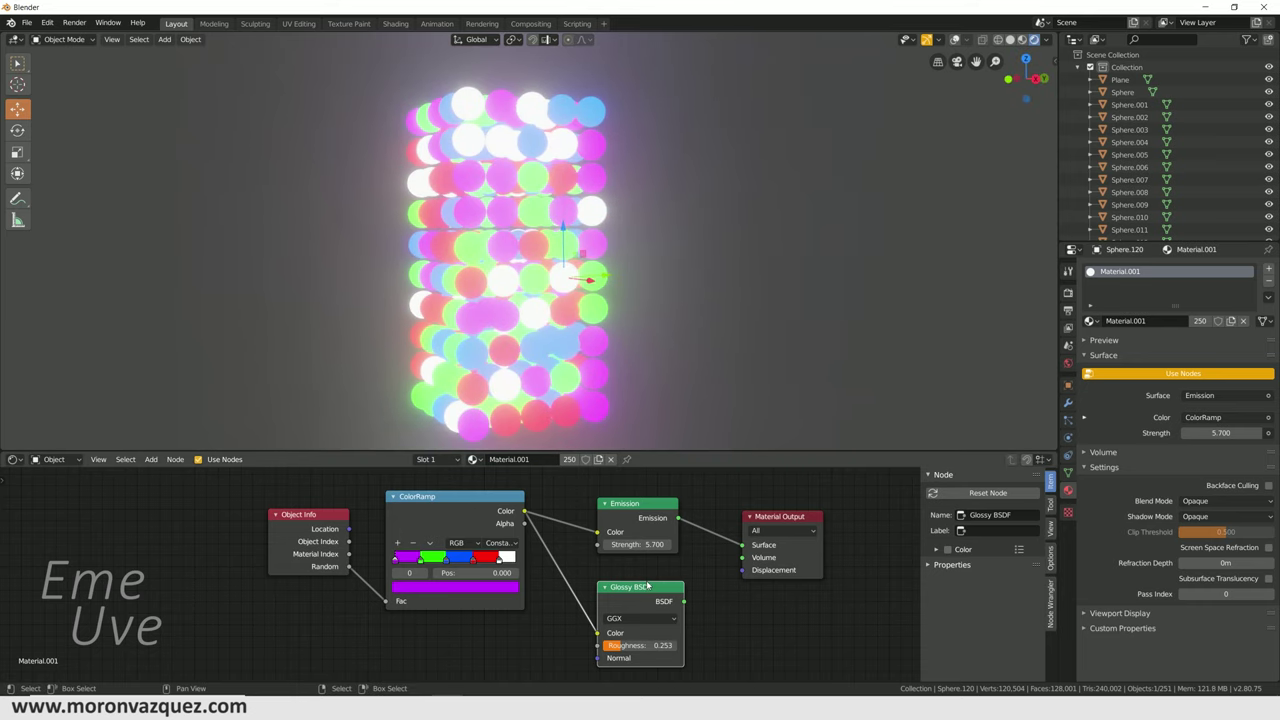
- Delete the unused Glossy BSDF node and turn the viewport overlays back on
{"action": "key", "text": "x"}
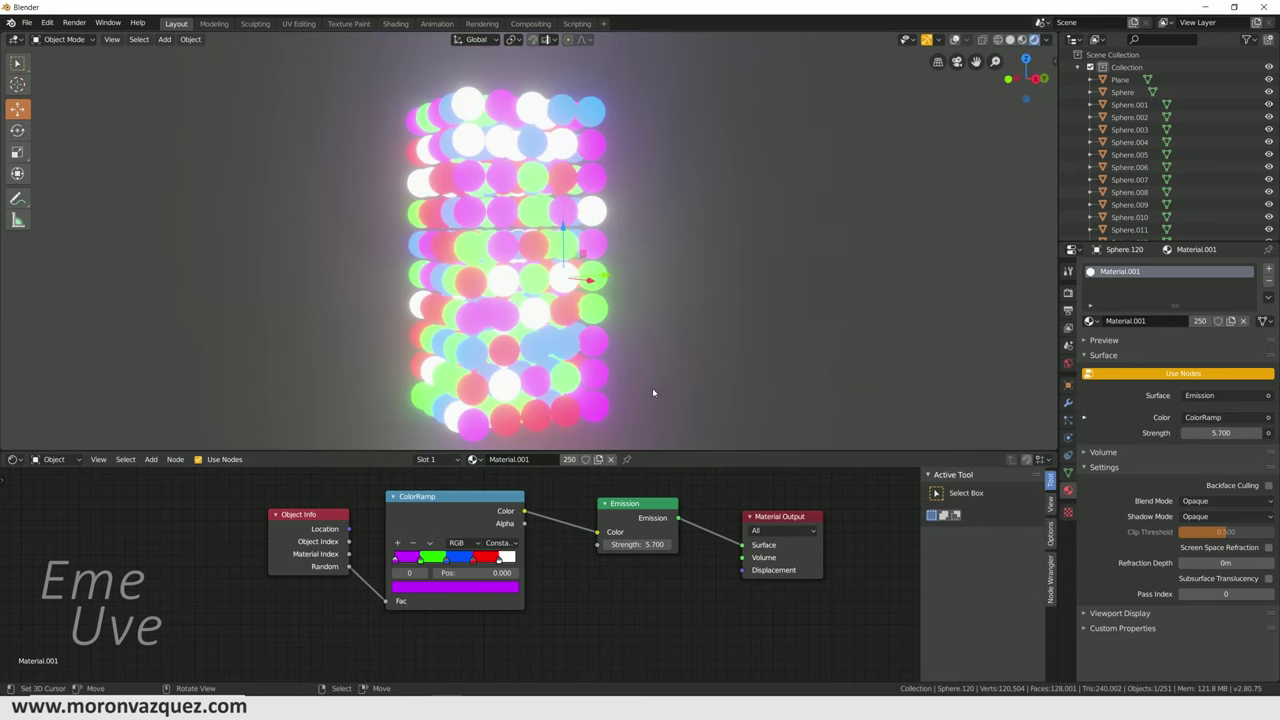
{"action": "scroll", "coordinate": [630, 360], "scroll_direction": "down", "scroll_amount": 2}
{"action": "left_click", "coordinate": [957, 40]}
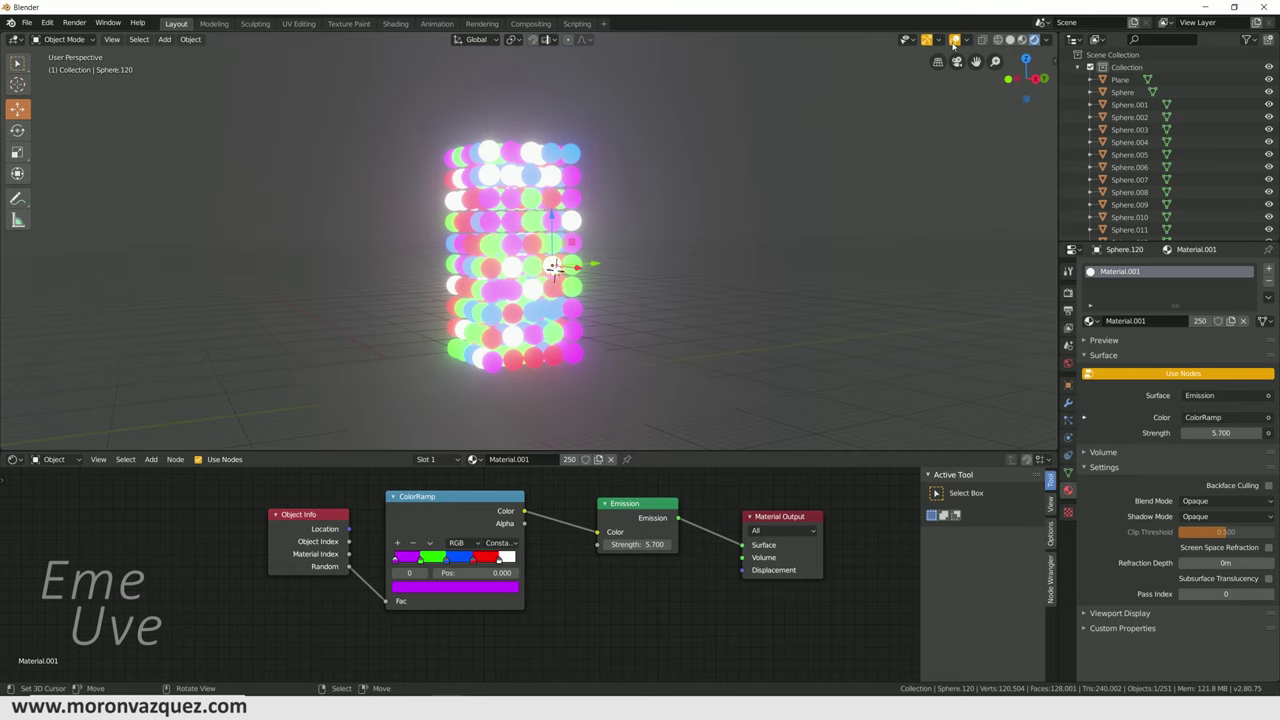
{"action": "mouse_move", "coordinate": [621, 379]}
{"action": "middle_mouse_down"}
{"action": "mouse_move", "coordinate": [623, 423]}
{"action": "mouse_move", "coordinate": [683, 355]}
{"action": "middle_mouse_up"}
{"action": "scroll", "coordinate": [683, 355], "scroll_direction": "up", "scroll_amount": 5}
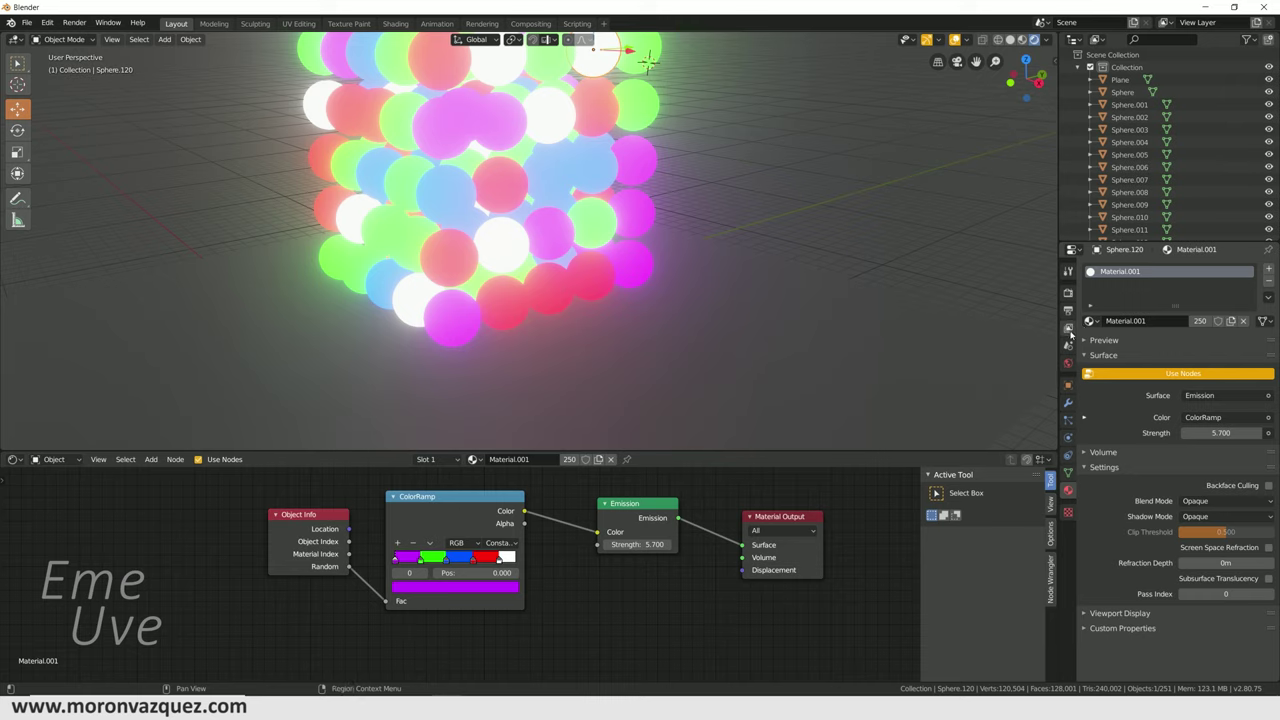
- Compare the glow with Bloom off and on, then enable Screen Space Reflections
{"action": "left_click", "coordinate": [1069, 294]}
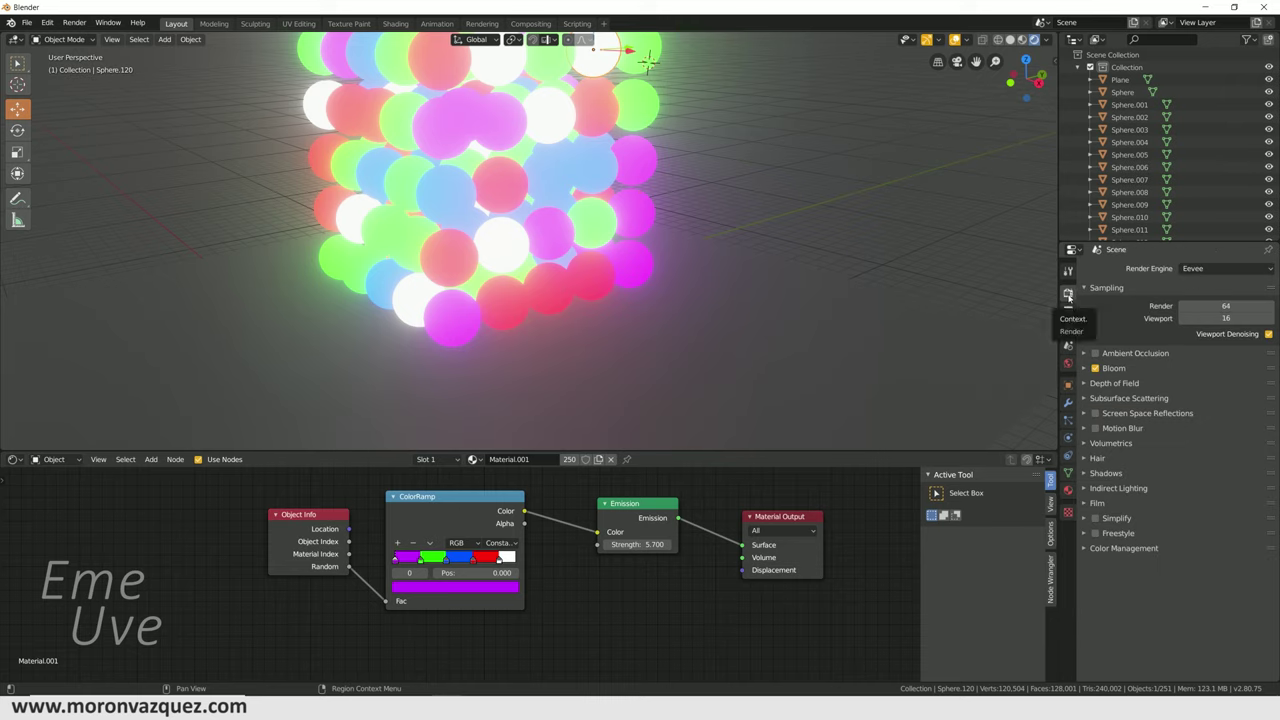
{"action": "left_click", "coordinate": [1094, 368]}
{"action": "left_click", "coordinate": [1094, 368]}
{"action": "left_click", "coordinate": [1094, 368]}
{"action": "left_click", "coordinate": [1094, 368]}
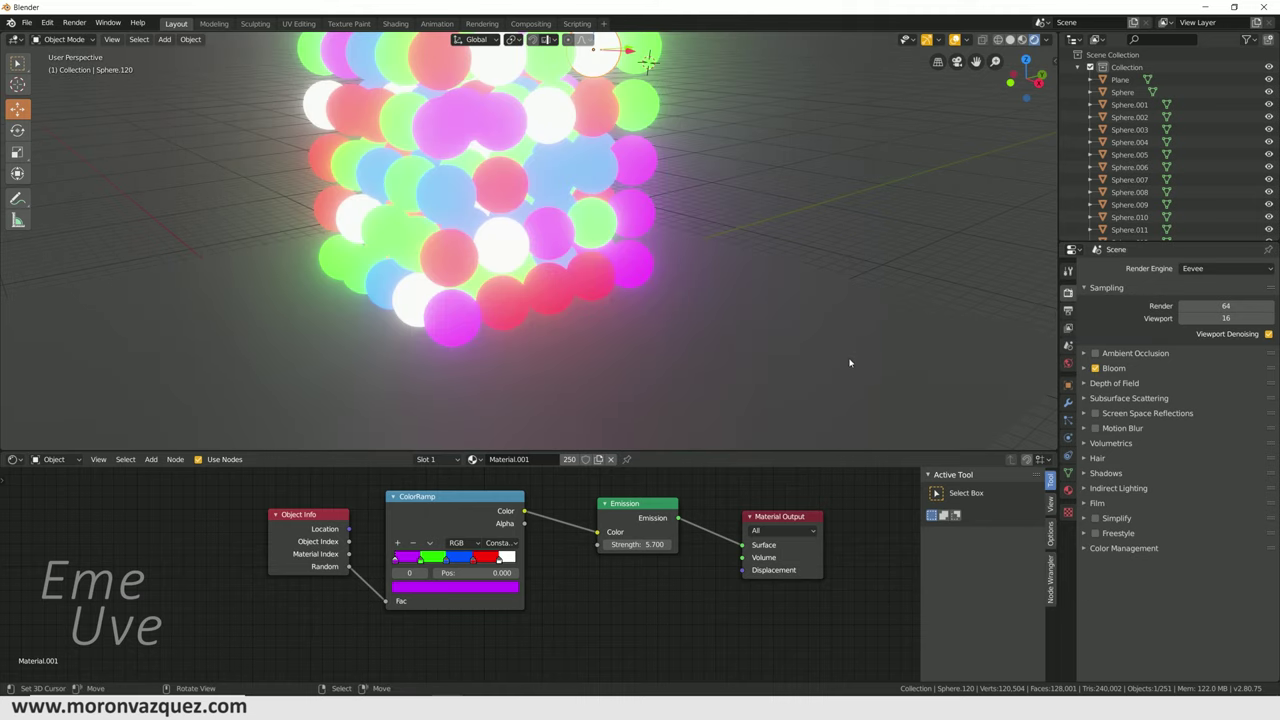
{"action": "left_click", "coordinate": [1095, 413]}
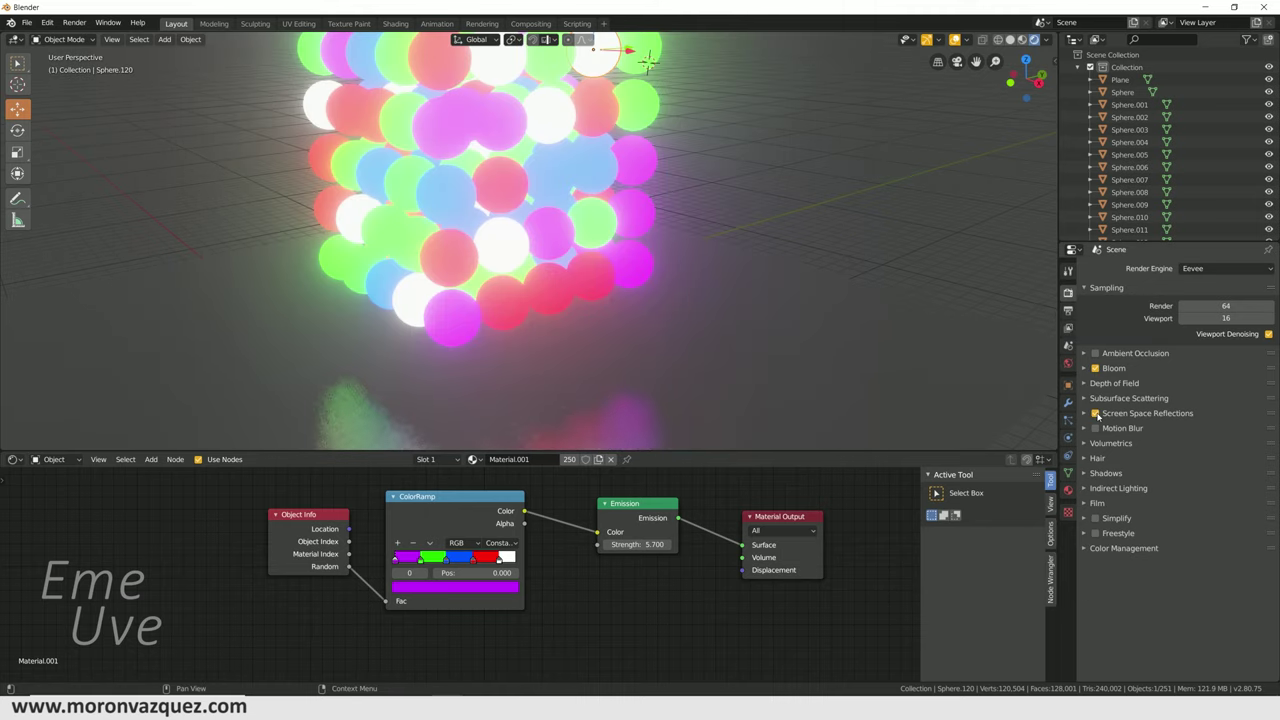
{"action": "scroll", "coordinate": [483, 392], "scroll_direction": "down", "scroll_amount": 4}
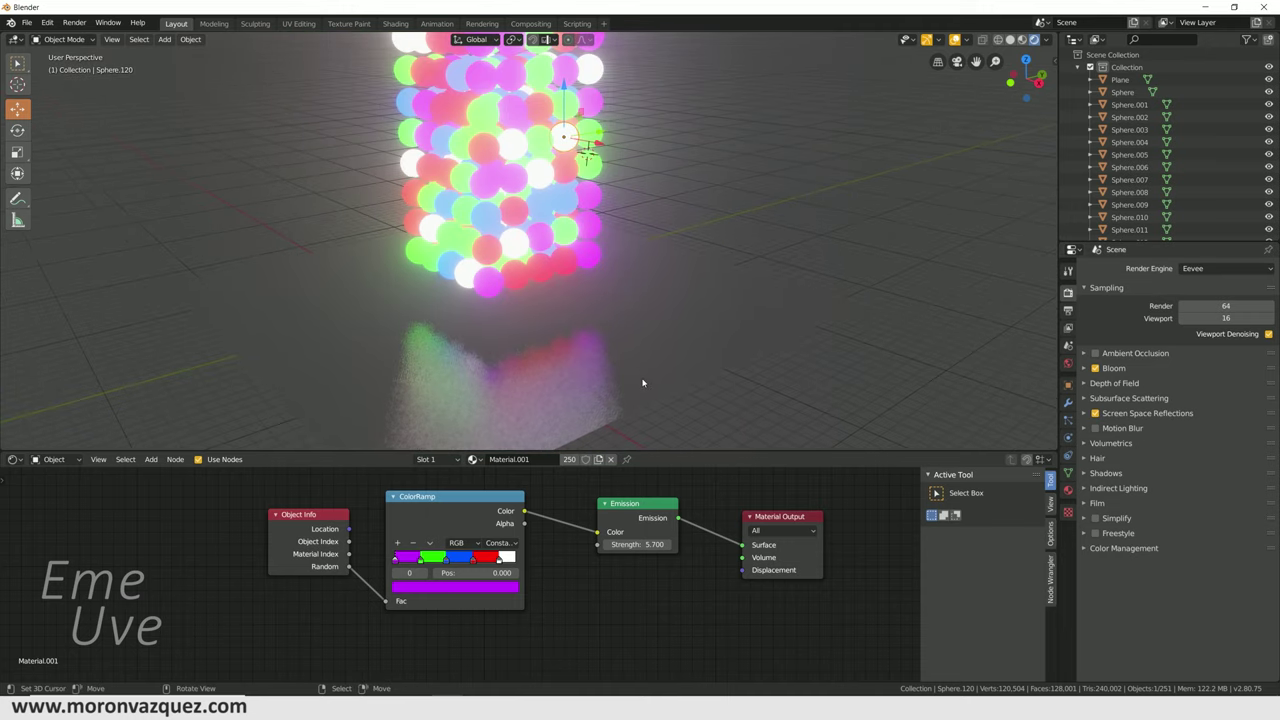
- Change the bottom area's editor type to Timeline
{"action": "mouse_move", "coordinate": [289, 370]}
{"action": "middle_mouse_down"}
{"action": "mouse_move", "coordinate": [524, 367]}
{"action": "mouse_move", "coordinate": [524, 300]}
{"action": "middle_mouse_up"}
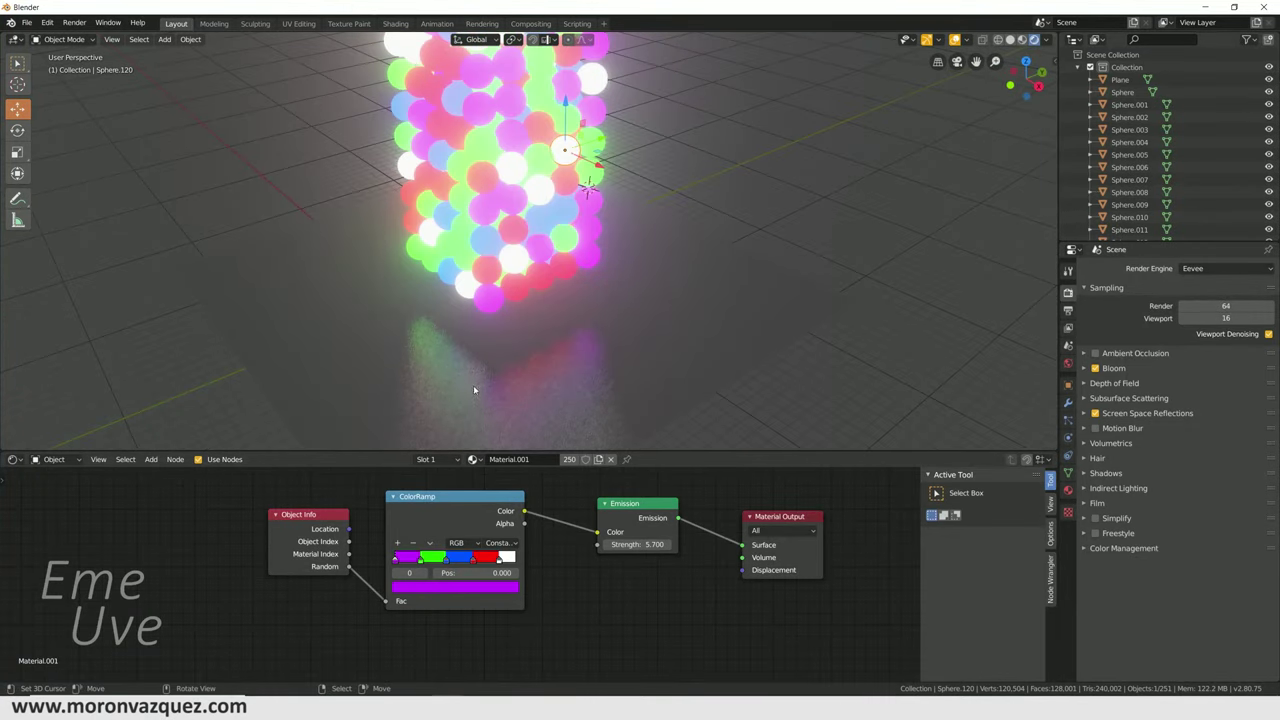
{"action": "left_click", "coordinate": [13, 459]}
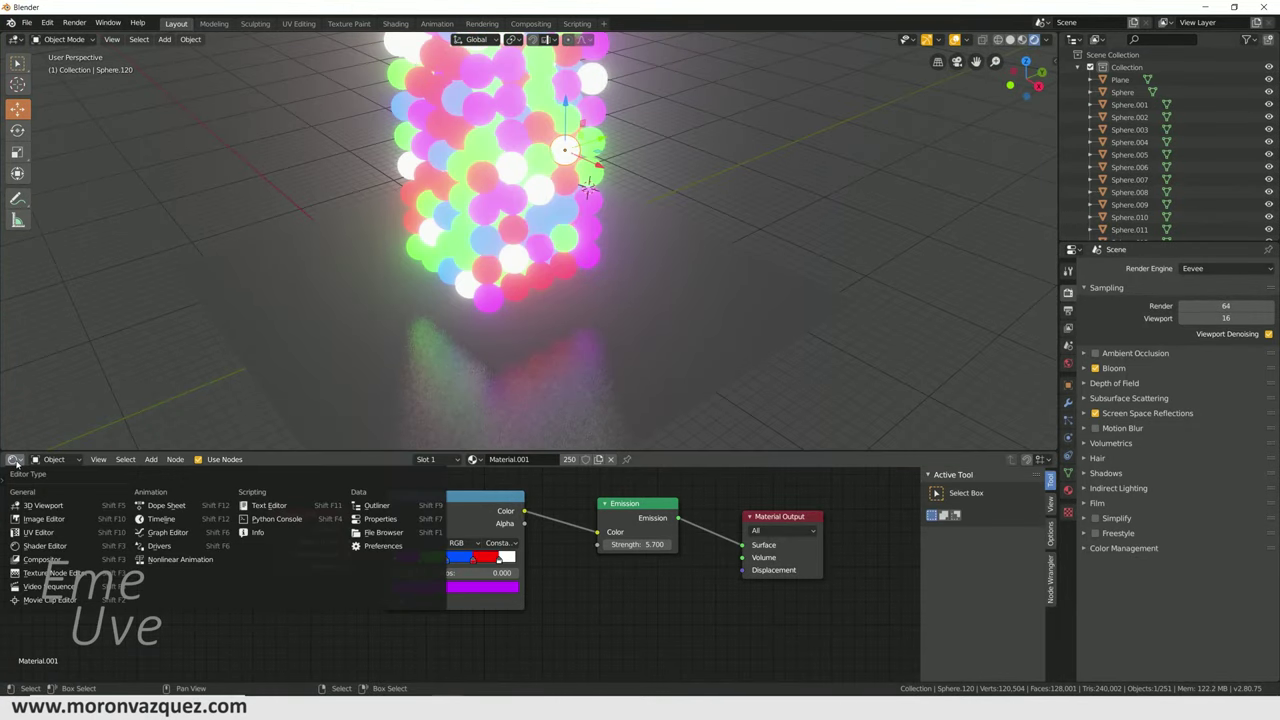
{"action": "left_click", "coordinate": [12, 460]}
{"action": "left_click", "coordinate": [170, 522]}
- Rewind to the first frame and play the falling-spheres simulation
{"action": "left_click", "coordinate": [35, 518]}
{"action": "key", "text": "space"}
{"action": "key", "text": "Escape"}
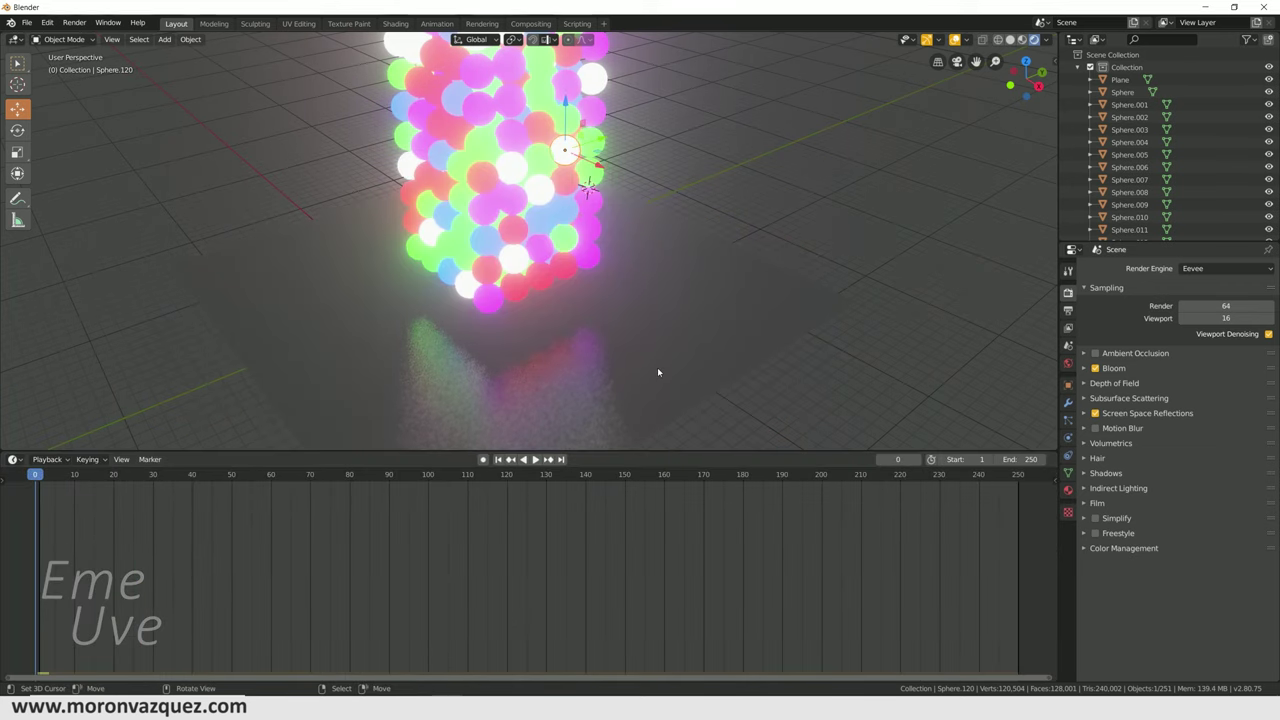
{"action": "key", "text": "space"}
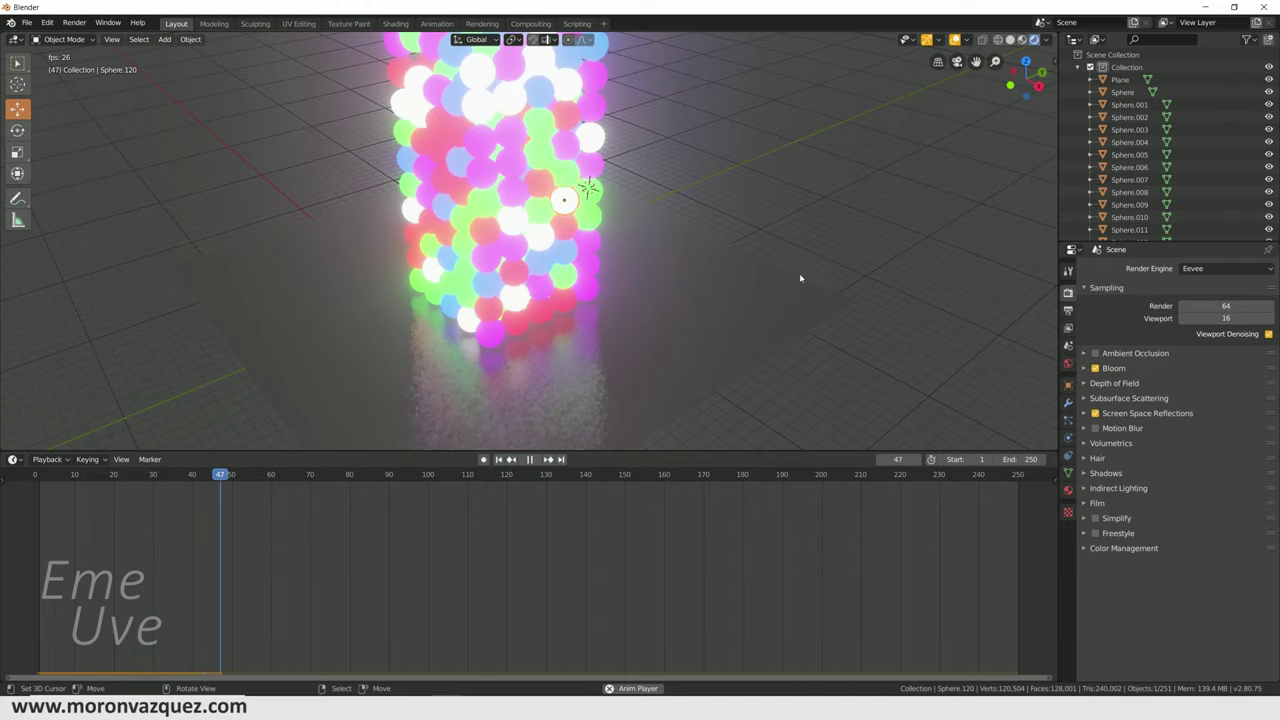
{"action": "scroll", "coordinate": [679, 288], "scroll_direction": "up", "scroll_amount": 3}
{"action": "scroll", "coordinate": [640, 330], "scroll_direction": "up", "scroll_amount": 1}
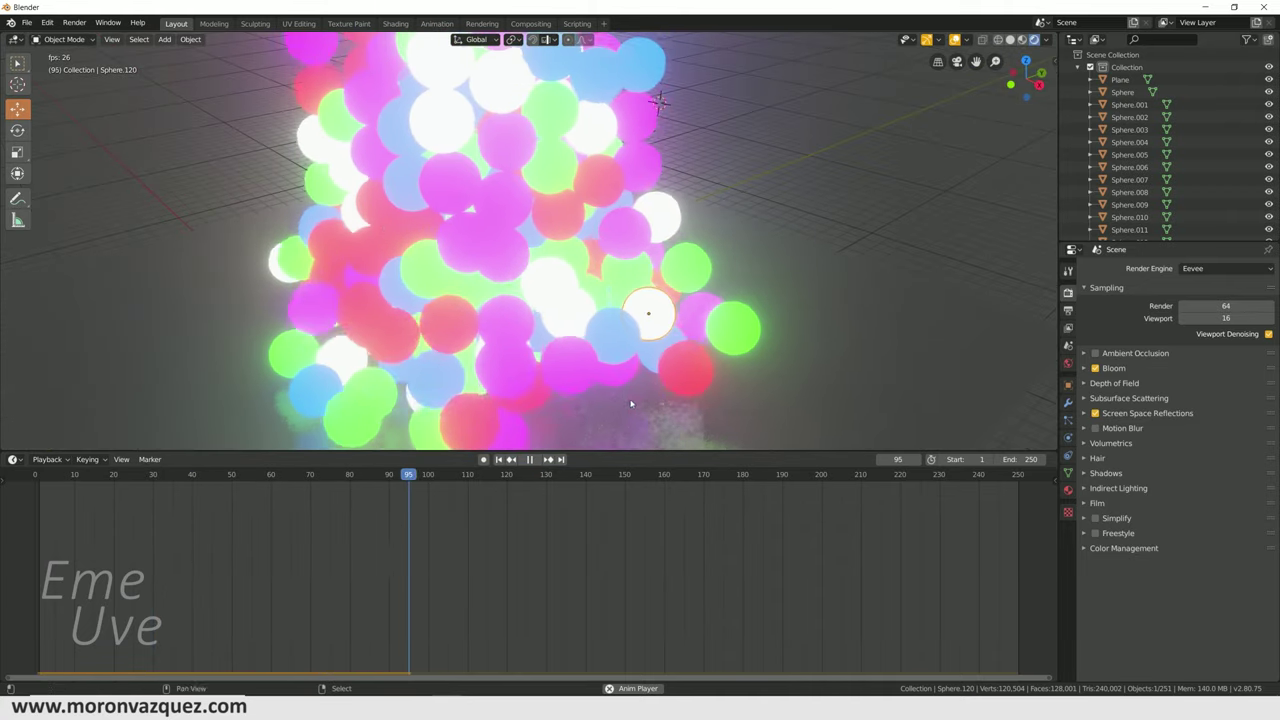
{"action": "scroll", "coordinate": [630, 403], "scroll_direction": "down", "scroll_amount": 2}
{"action": "scroll", "coordinate": [610, 297], "scroll_direction": "down", "scroll_amount": 2}
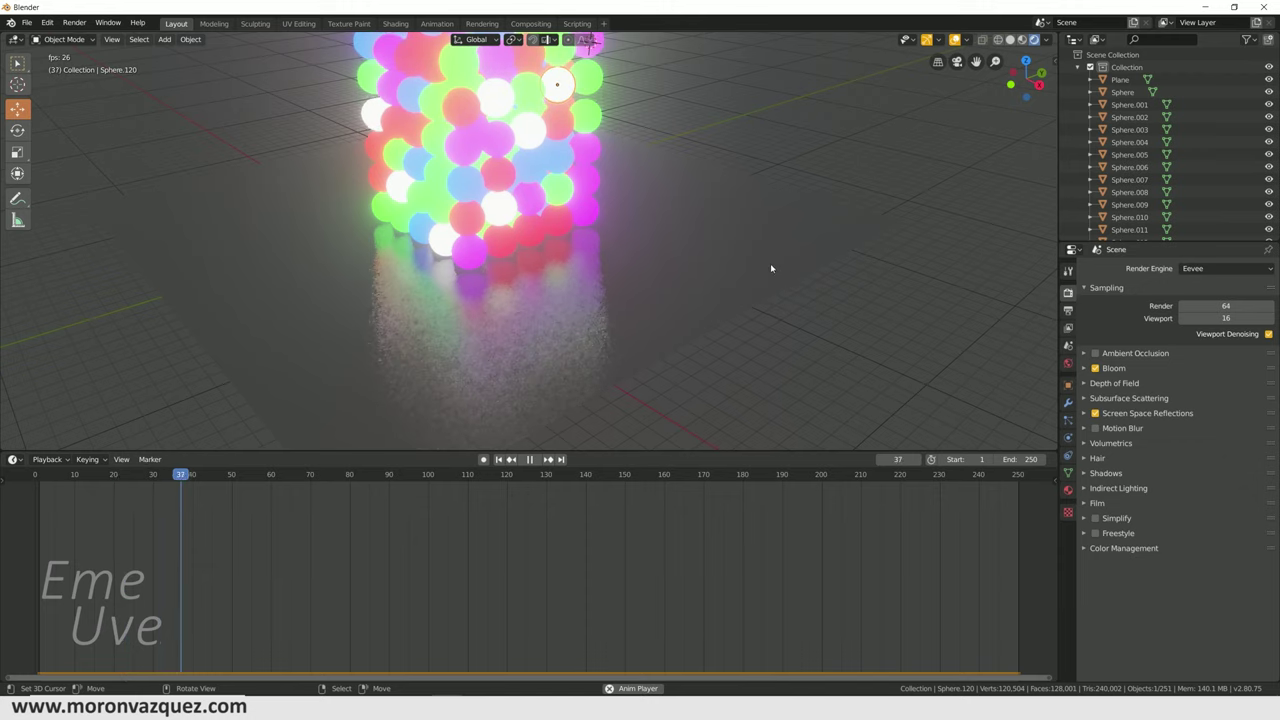
{"action": "scroll", "coordinate": [770, 250], "scroll_direction": "up", "scroll_amount": 2}
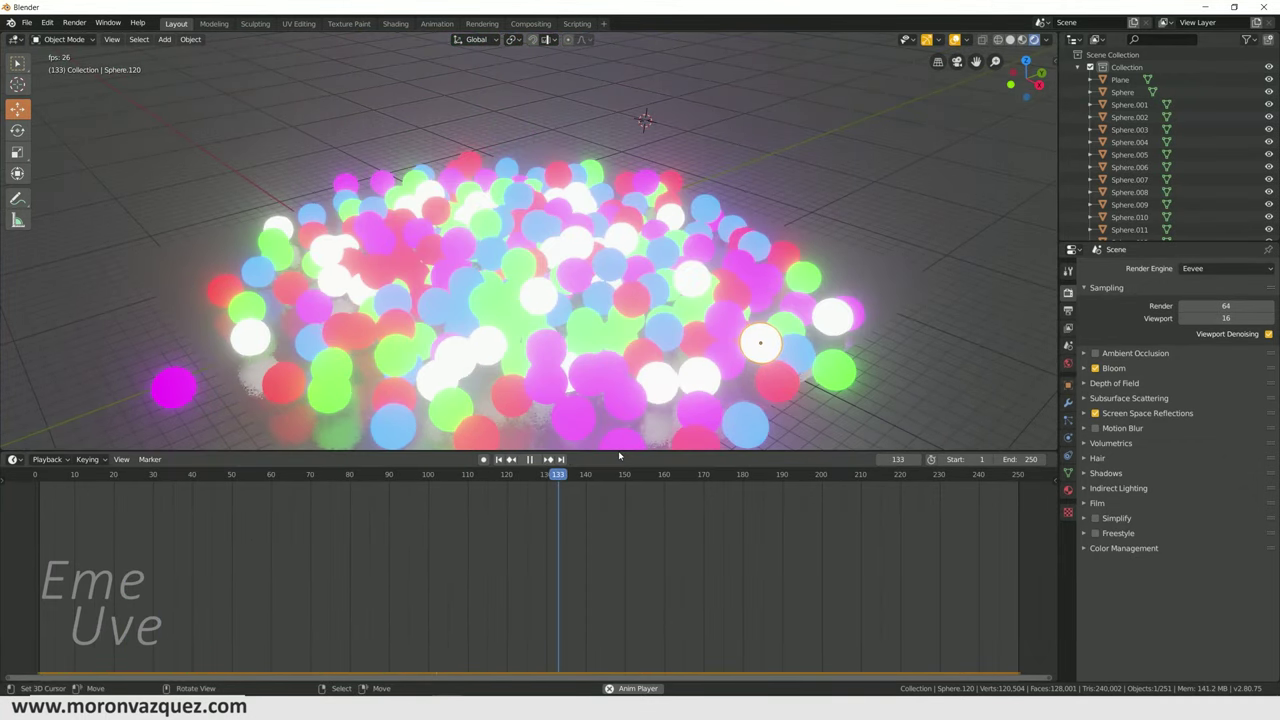
- Enlarge the 3D view, stop playback at frame 226, and switch to the other Blender project
{"action": "left_click_drag", "start_coordinate": [619, 453], "coordinate": [619, 552]}
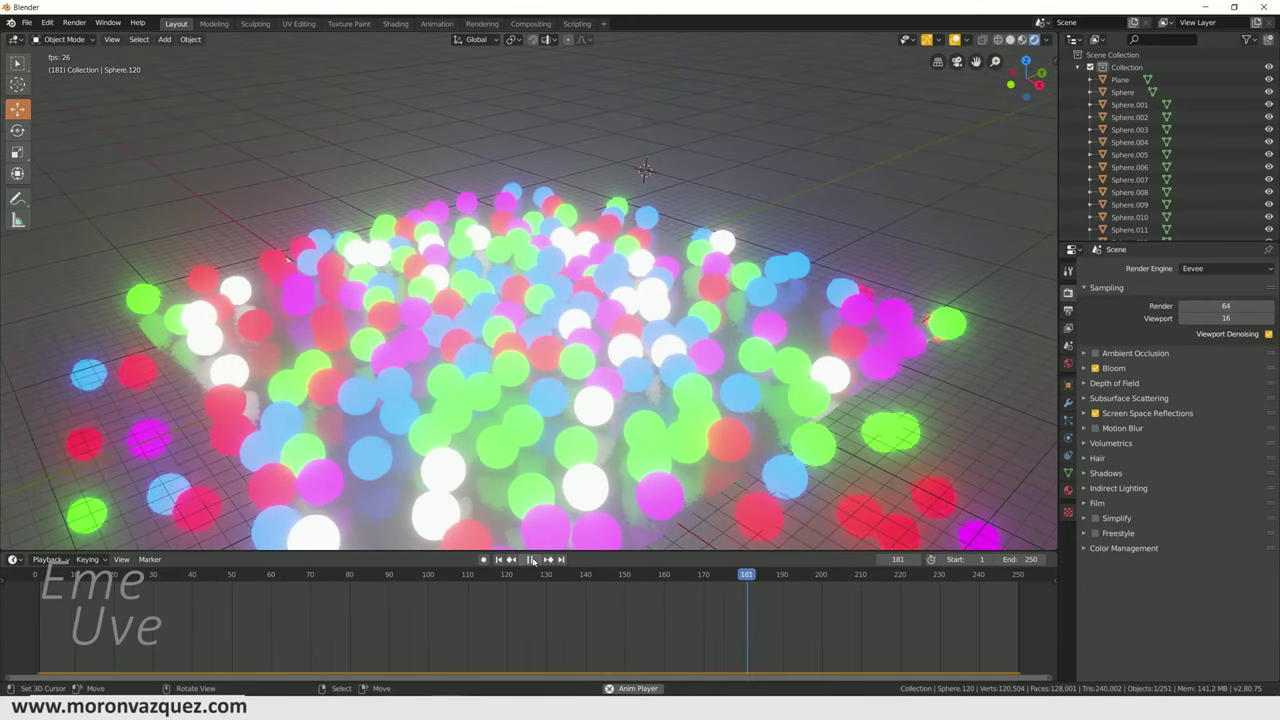
{"action": "left_click", "coordinate": [533, 560]}
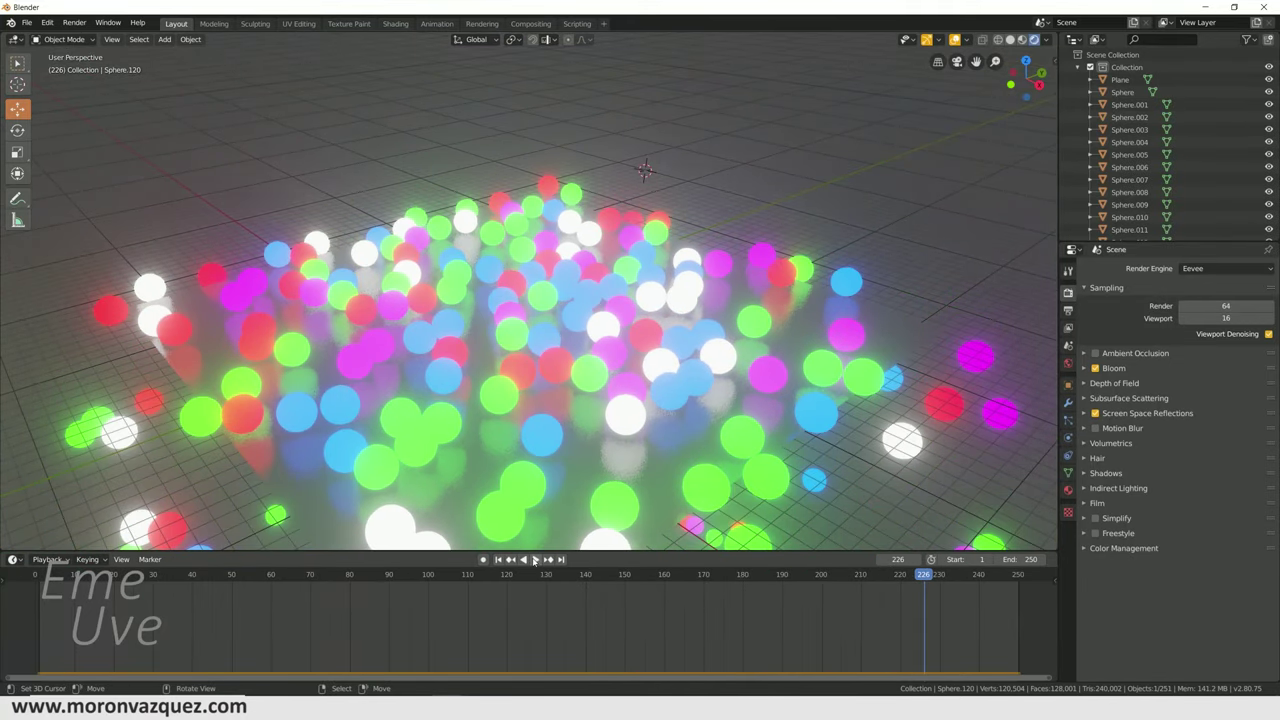
{"action": "left_click", "coordinate": [380, 650]}
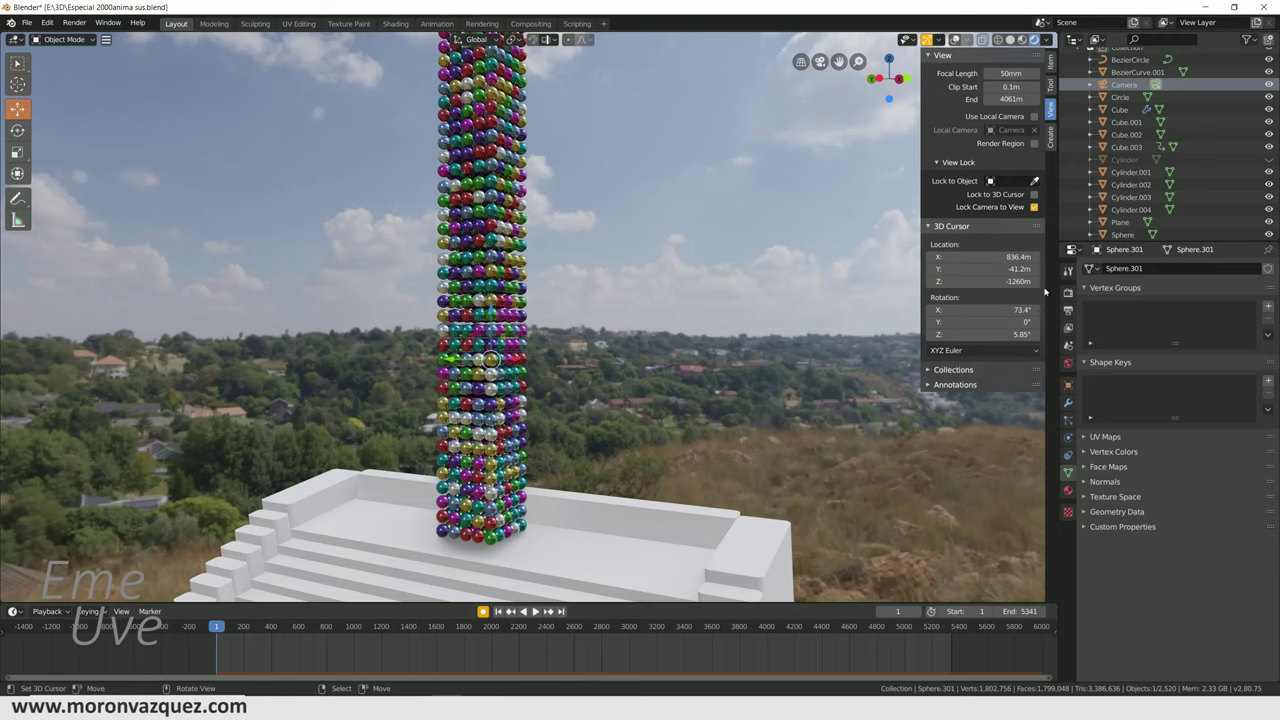
- Unhide the Cylinder to view the glass spiral tube, then return to the sphere scene at frame 0
{"action": "left_click", "coordinate": [1268, 159]}
{"action": "mouse_move", "coordinate": [470, 450]}
{"action": "middle_mouse_down"}
{"action": "mouse_move", "coordinate": [546, 468]}
{"action": "mouse_move", "coordinate": [527, 253]}
{"action": "mouse_move", "coordinate": [580, 274]}
{"action": "mouse_move", "coordinate": [562, 333]}
{"action": "mouse_move", "coordinate": [520, 358]}
{"action": "mouse_move", "coordinate": [438, 349]}
{"action": "middle_mouse_up"}
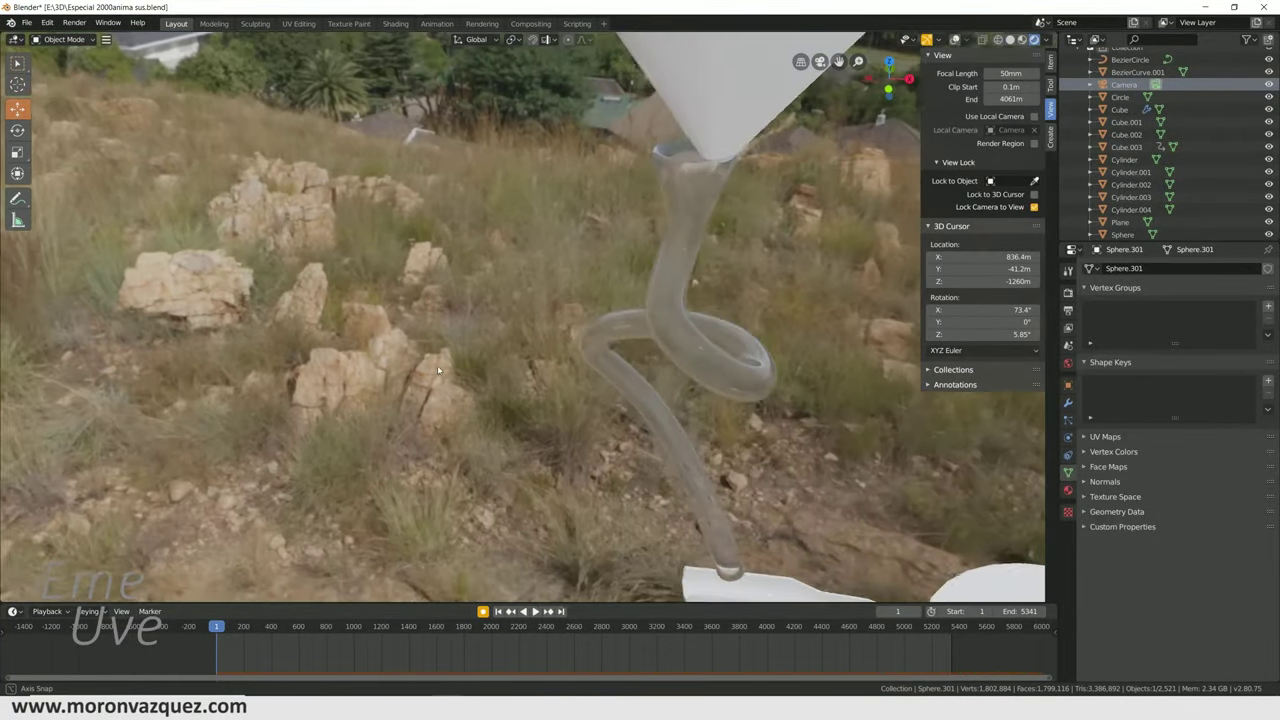
{"action": "mouse_move", "coordinate": [438, 349]}
{"action": "middle_mouse_down"}
{"action": "mouse_move", "coordinate": [412, 355]}
{"action": "mouse_move", "coordinate": [461, 313]}
{"action": "middle_mouse_up"}
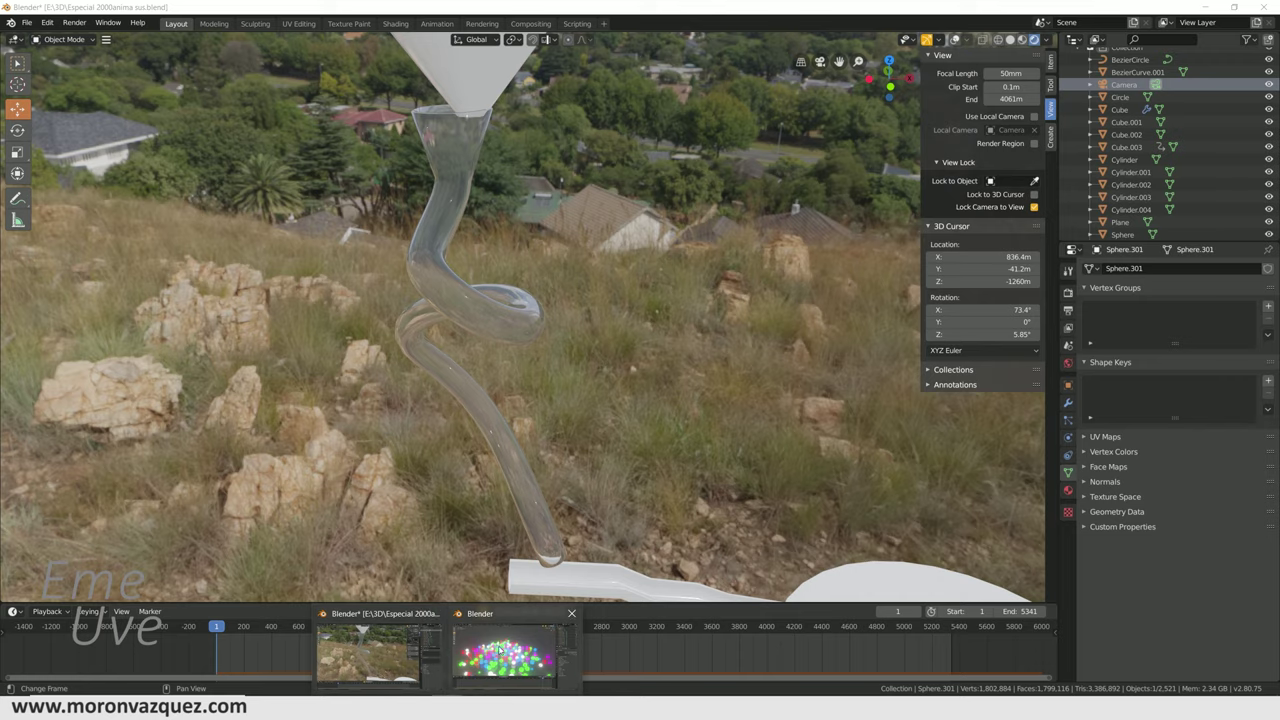
{"action": "left_click", "coordinate": [490, 668]}
{"action": "left_click_drag", "start_coordinate": [390, 616], "coordinate": [36, 616]}
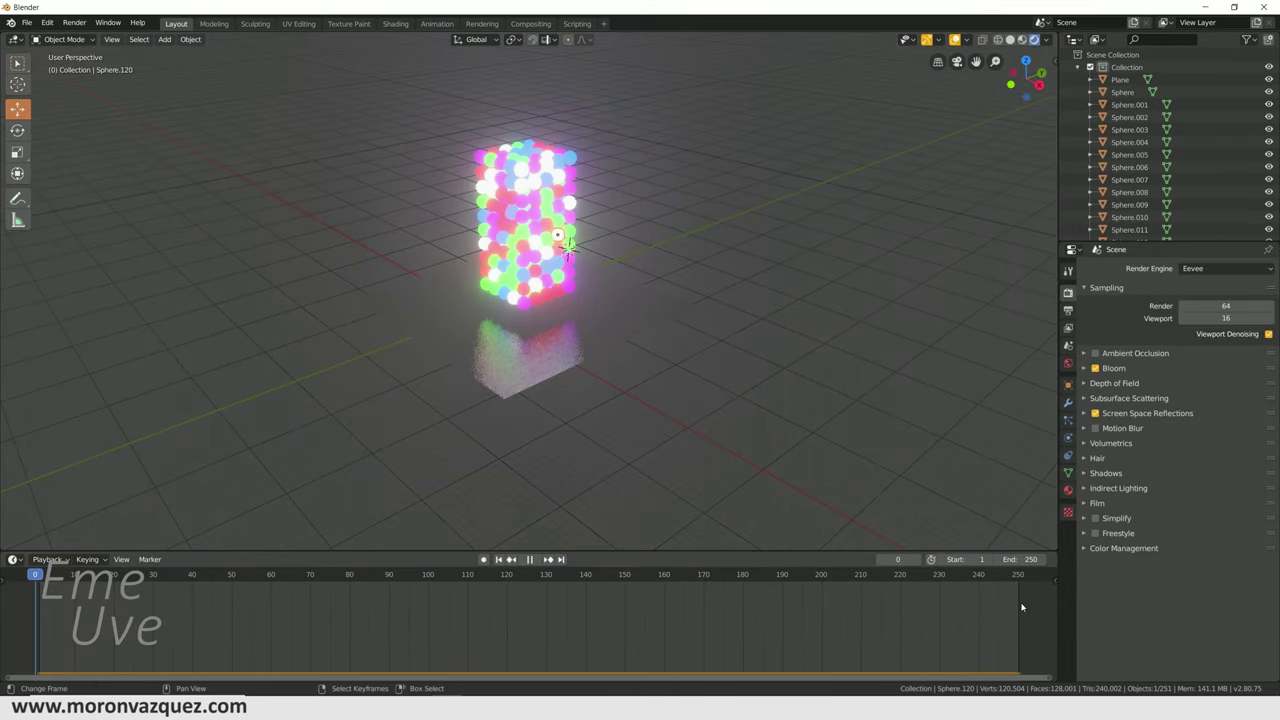
- Delete the floor plane and switch the viewport to Solid shading
{"action": "left_click", "coordinate": [581, 334]}
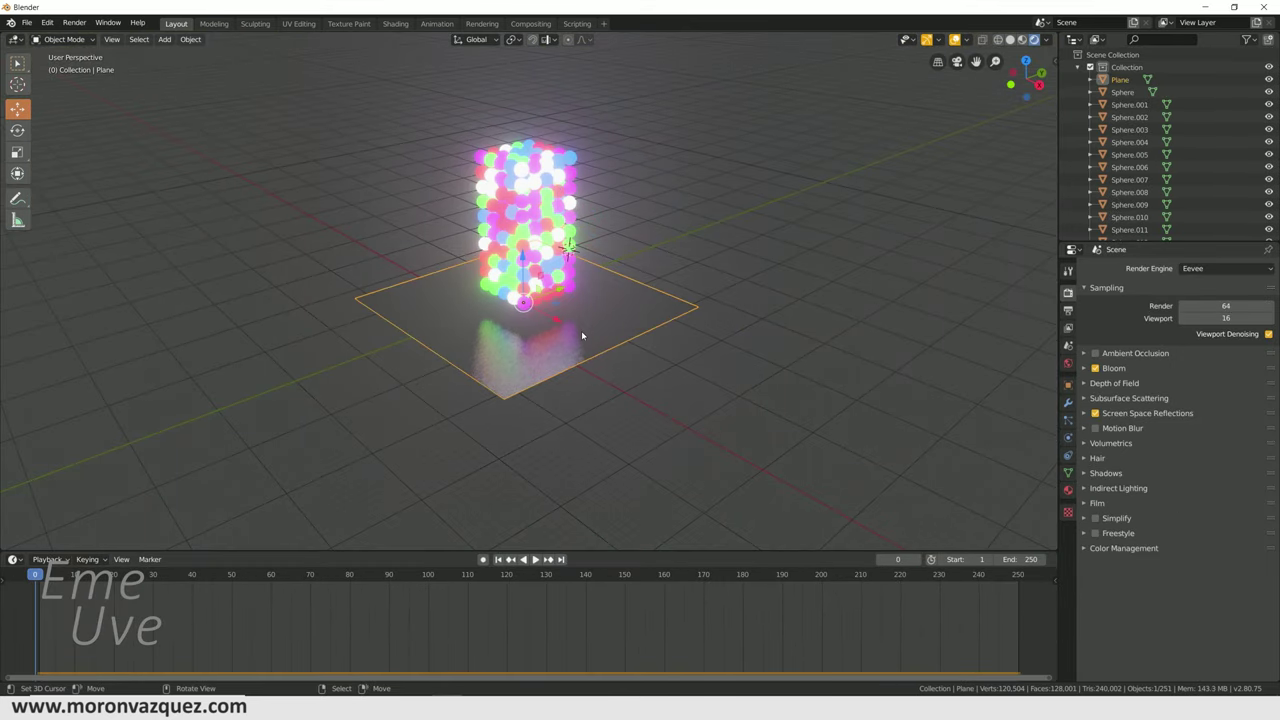
{"action": "key", "text": "Delete"}
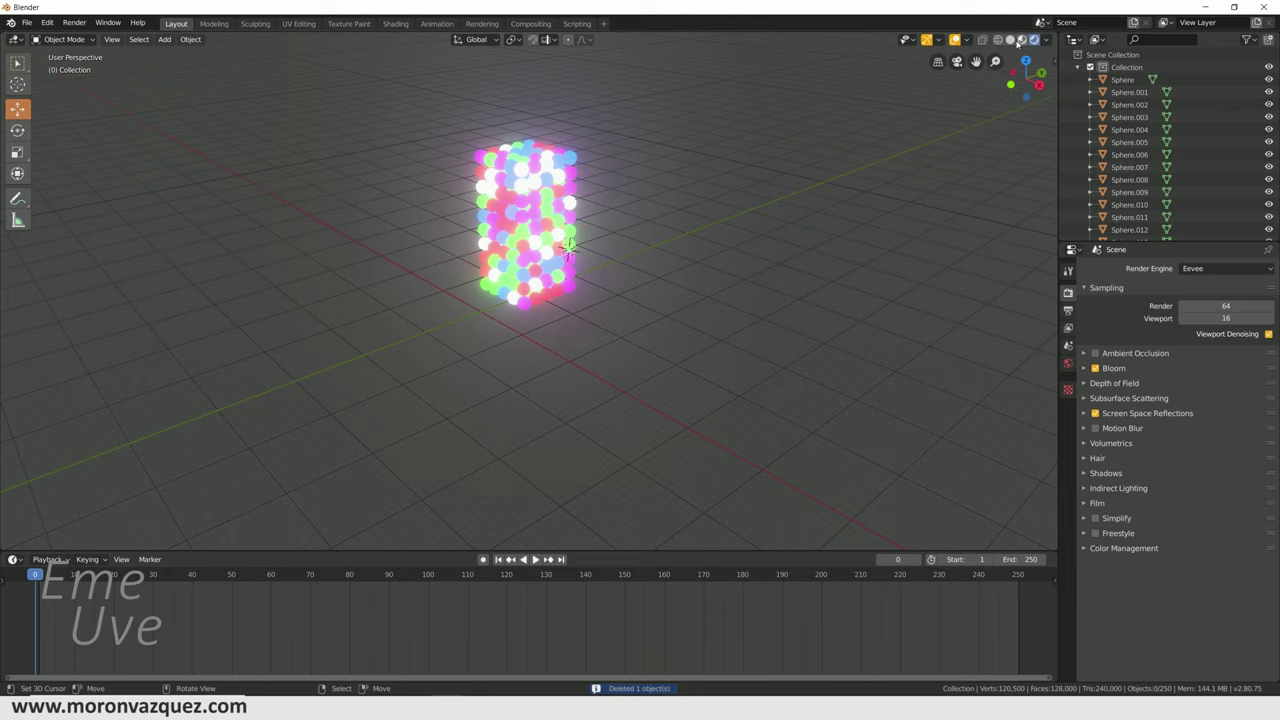
{"action": "left_click", "coordinate": [1010, 40]}
{"action": "scroll", "coordinate": [617, 284], "scroll_direction": "up", "scroll_amount": 2}
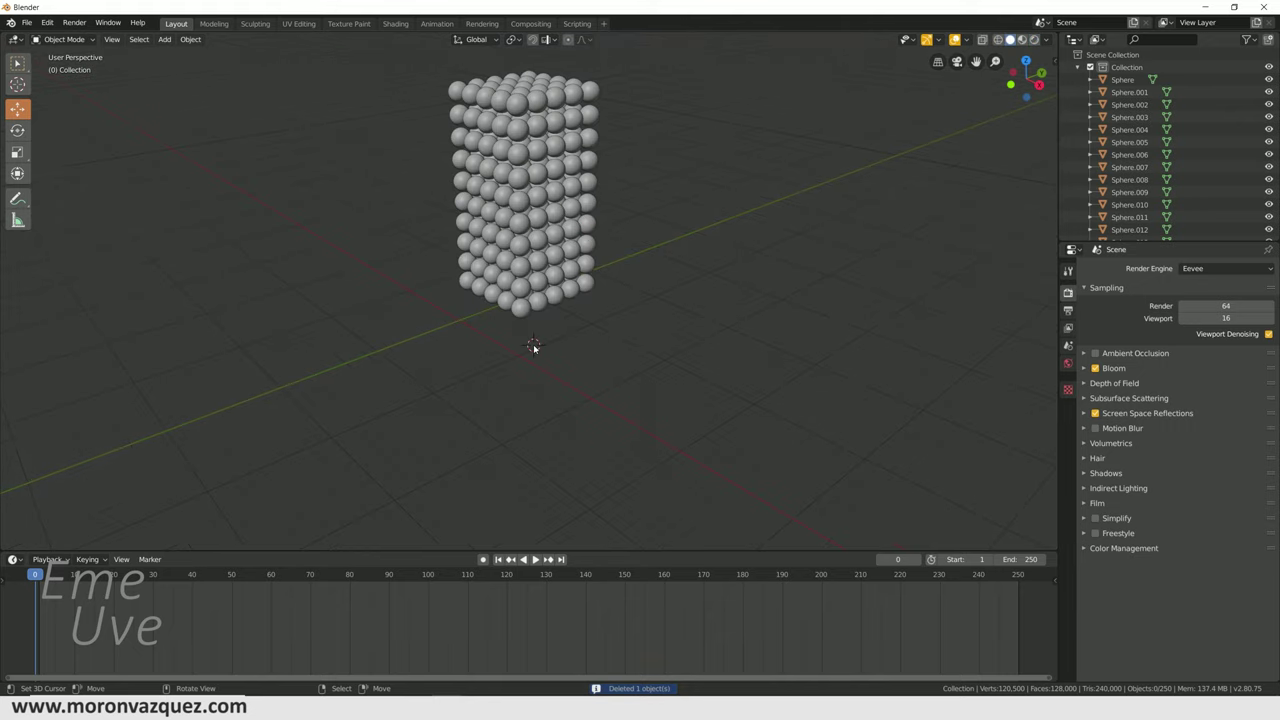
{"action": "middle_click_drag", "start_coordinate": [467, 331], "coordinate": [537, 400]}
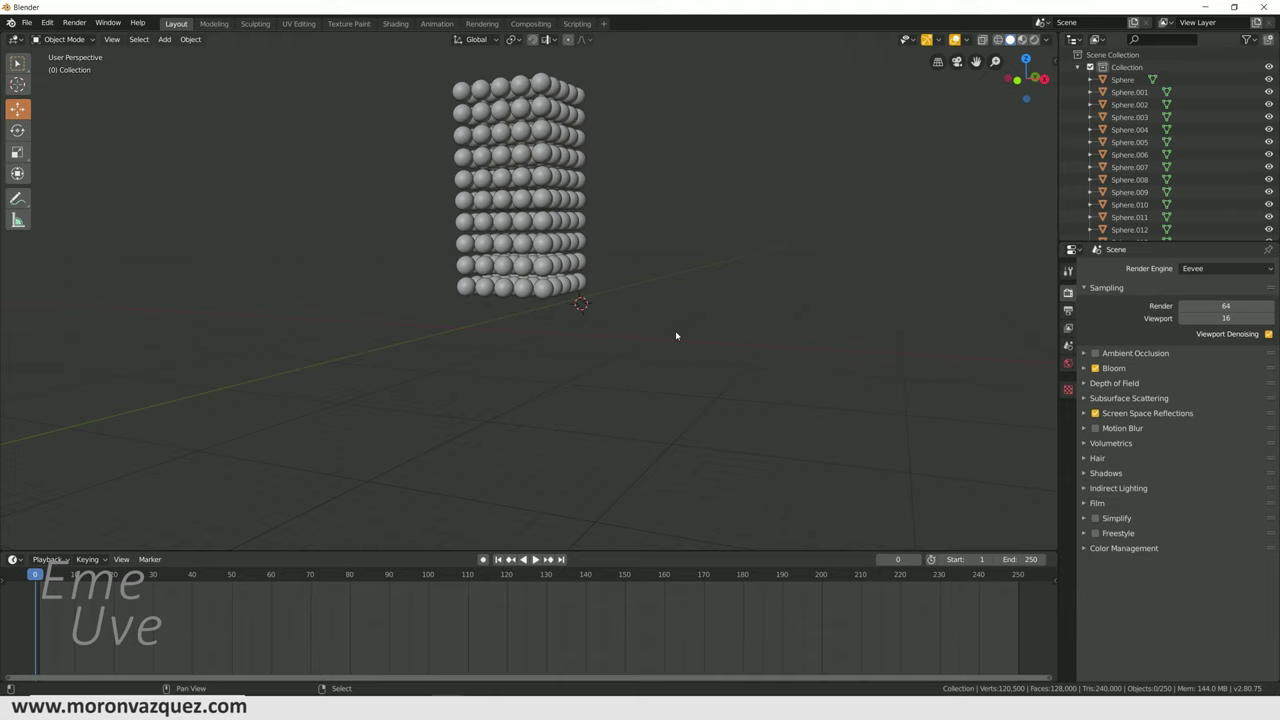
{"action": "middle_click_drag", "start_coordinate": [676, 336], "coordinate": [436, 392], "text": "shift"}
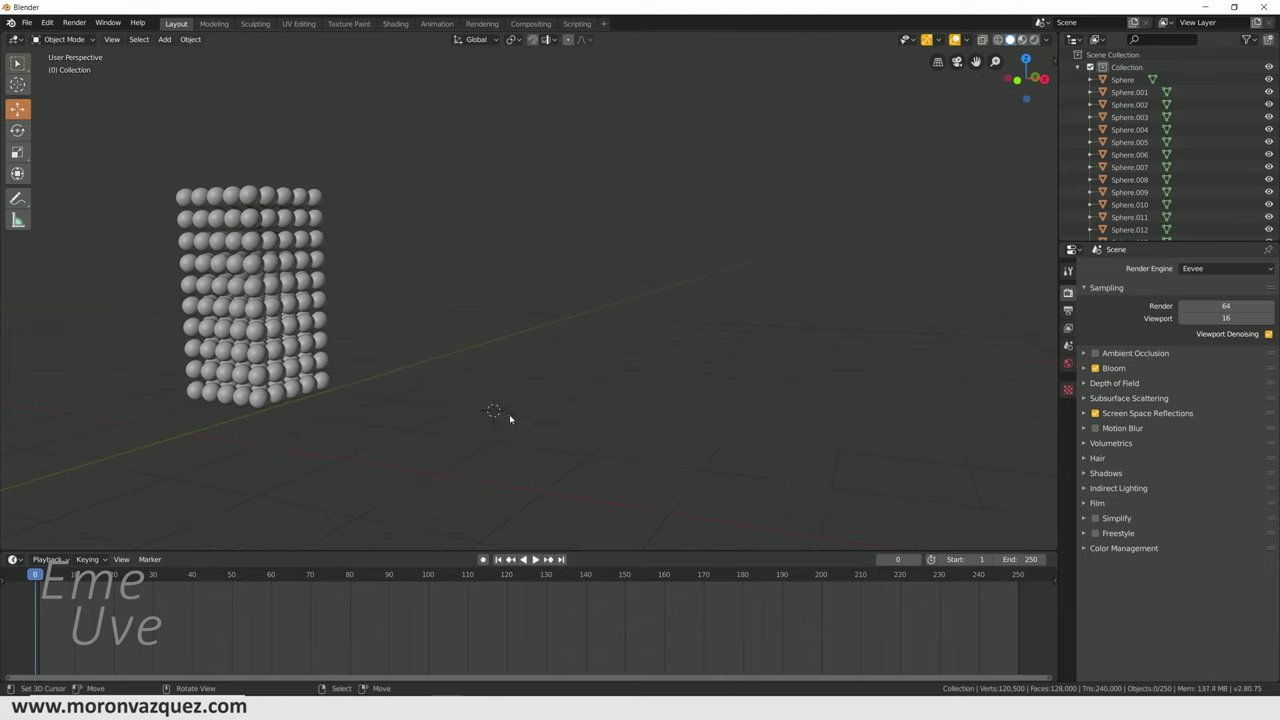
{"action": "middle_click_drag", "start_coordinate": [508, 418], "coordinate": [518, 422]}
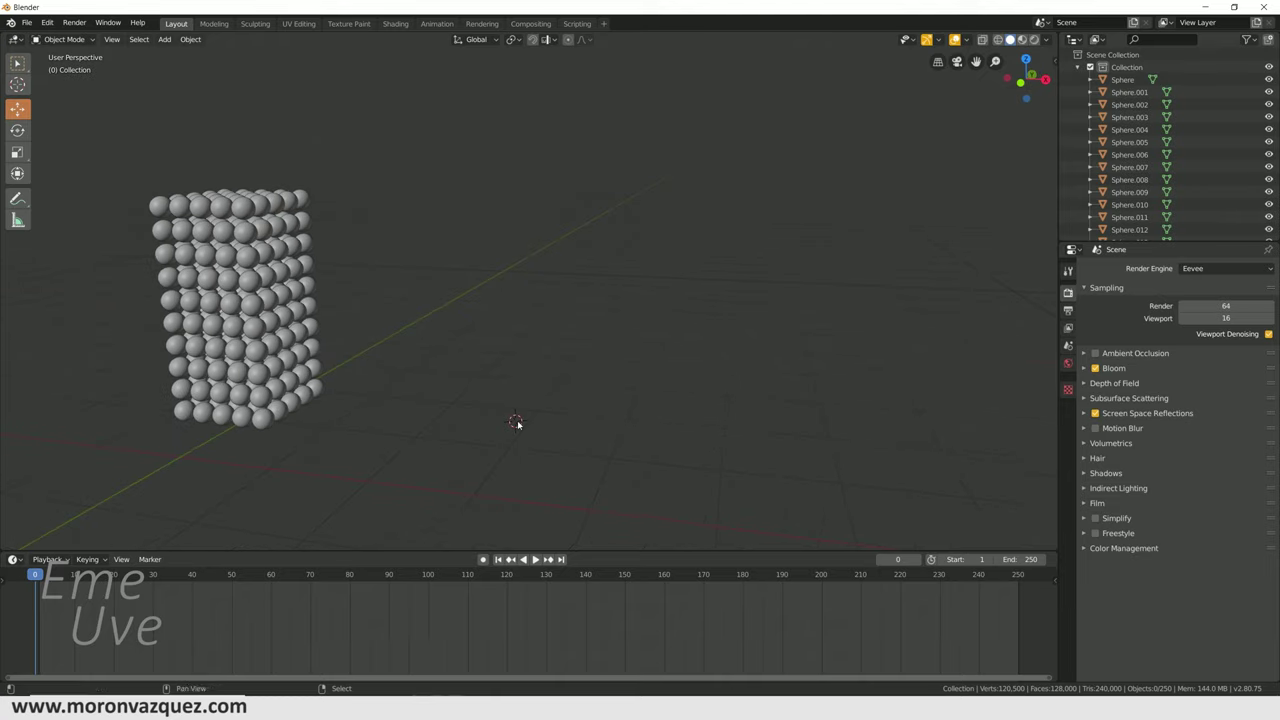
- Add a cylinder beside the sphere column with its vertex count raised to 88
{"action": "key", "text": "shift+a"}
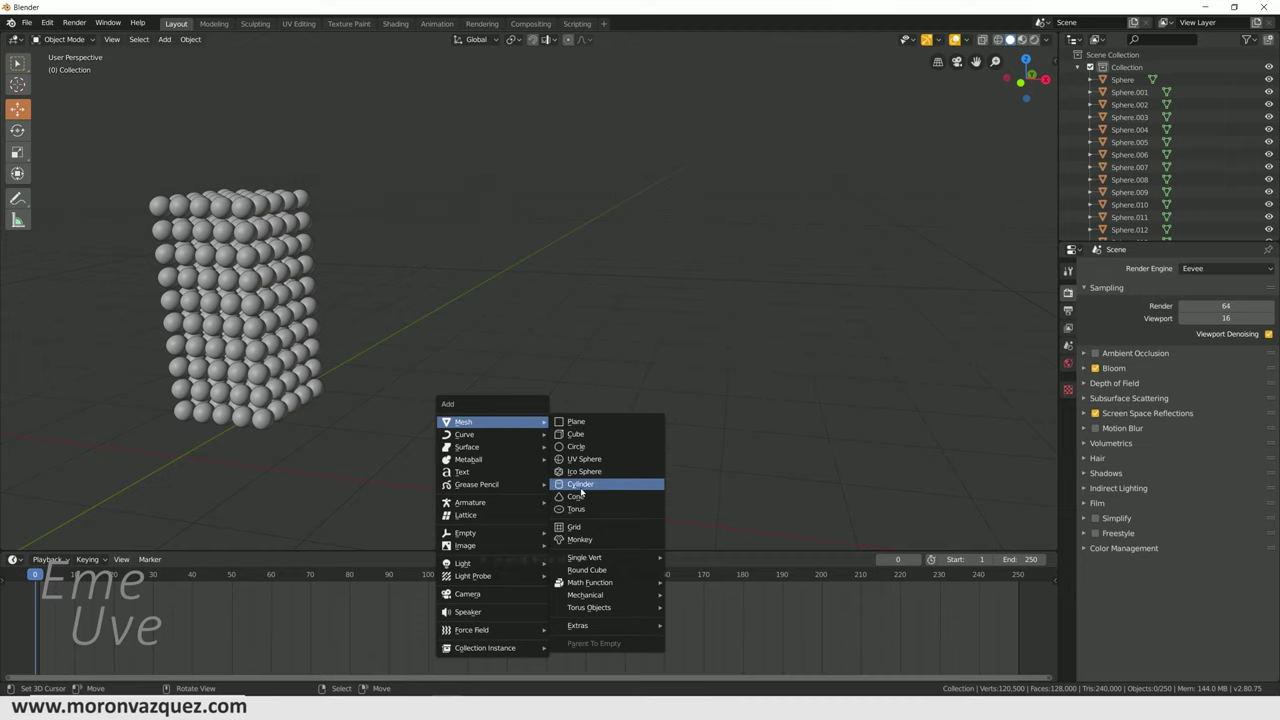
{"action": "left_click", "coordinate": [578, 486]}
{"action": "scroll", "coordinate": [600, 440], "scroll_direction": "up", "scroll_amount": 3}
{"action": "middle_click_drag", "start_coordinate": [640, 448], "coordinate": [600, 257], "text": "shift"}
{"action": "scroll", "coordinate": [461, 333], "scroll_direction": "up", "scroll_amount": 6}
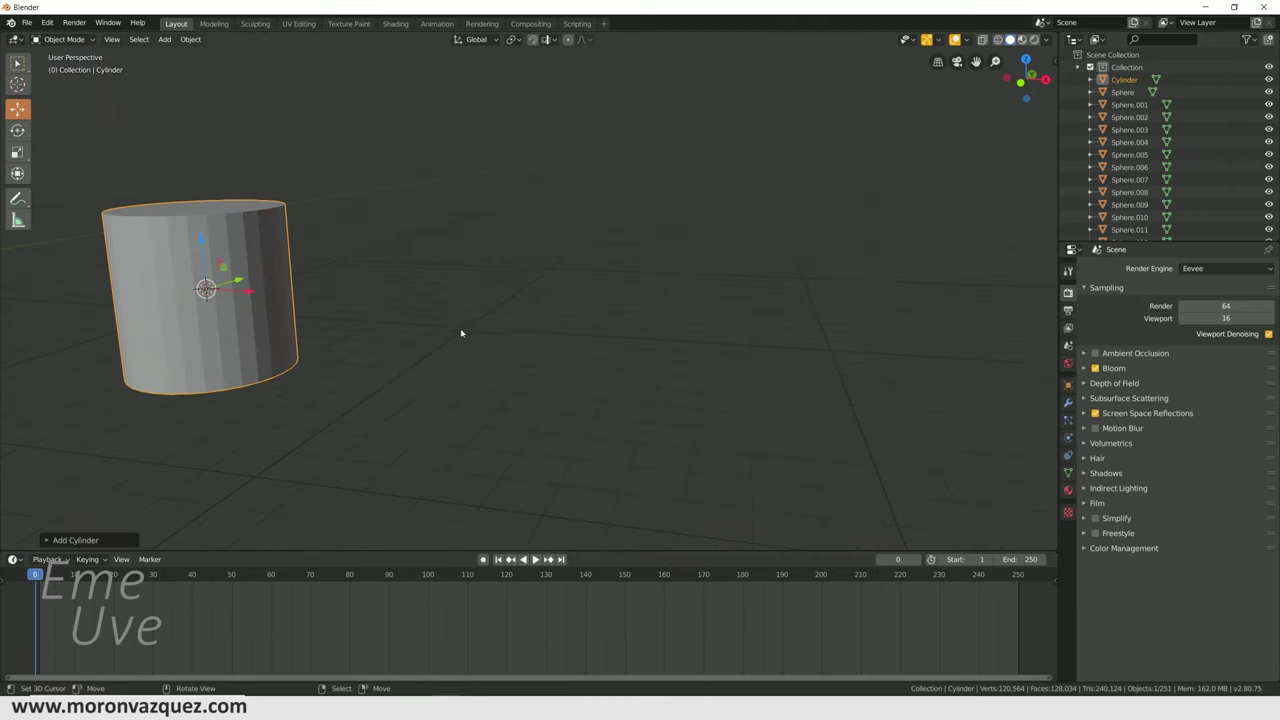
{"action": "left_click", "coordinate": [55, 541]}
{"action": "left_click_drag", "start_coordinate": [163, 392], "coordinate": [176, 392]}
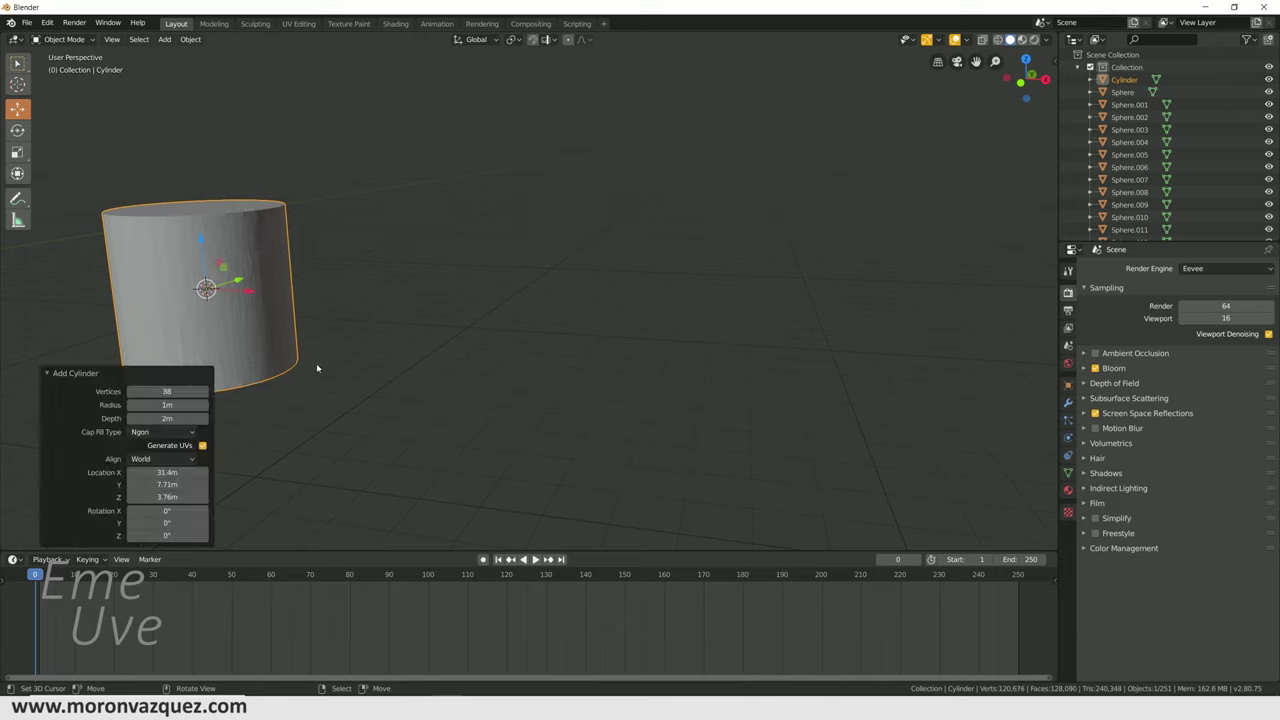
{"action": "scroll", "coordinate": [360, 358], "scroll_direction": "down", "scroll_amount": 4}
{"action": "middle_click_drag", "start_coordinate": [406, 351], "coordinate": [567, 428], "text": "shift"}
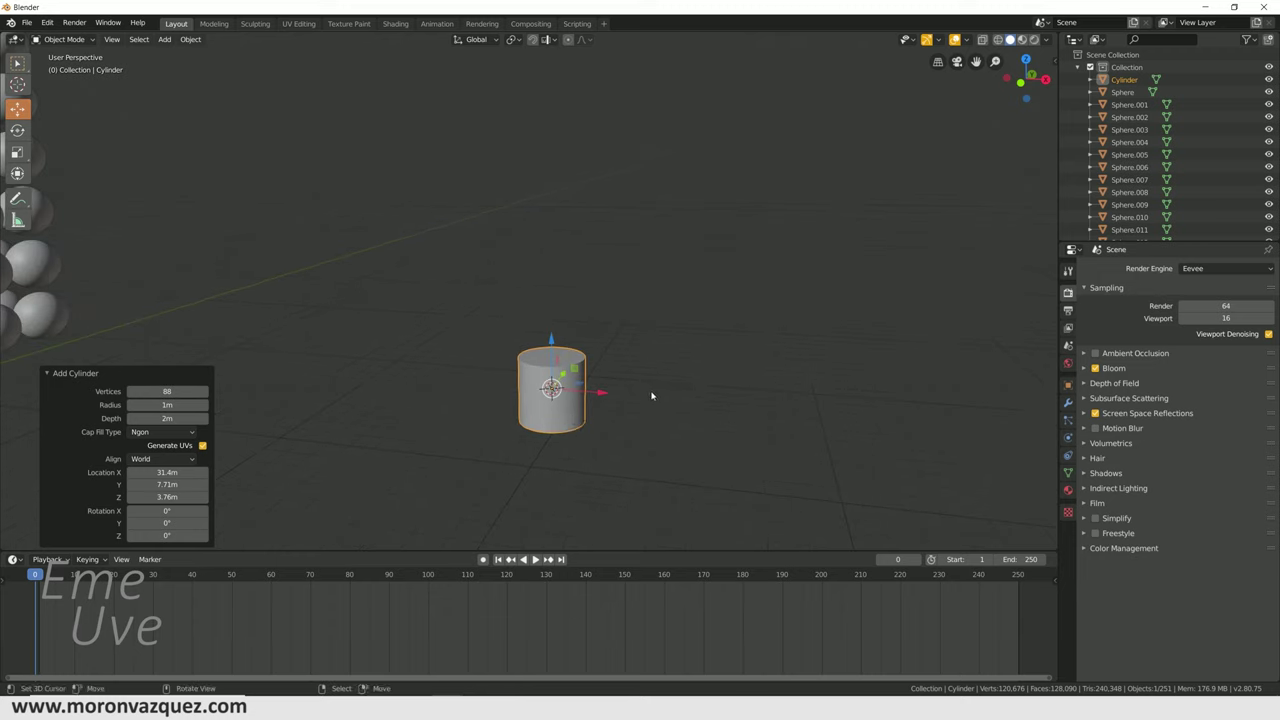
- Scale the new cylinder up uniformly to 1.210
{"action": "key", "text": "s"}
{"action": "left_click", "coordinate": [896, 409]}
{"action": "key", "text": "ctrl+z"}
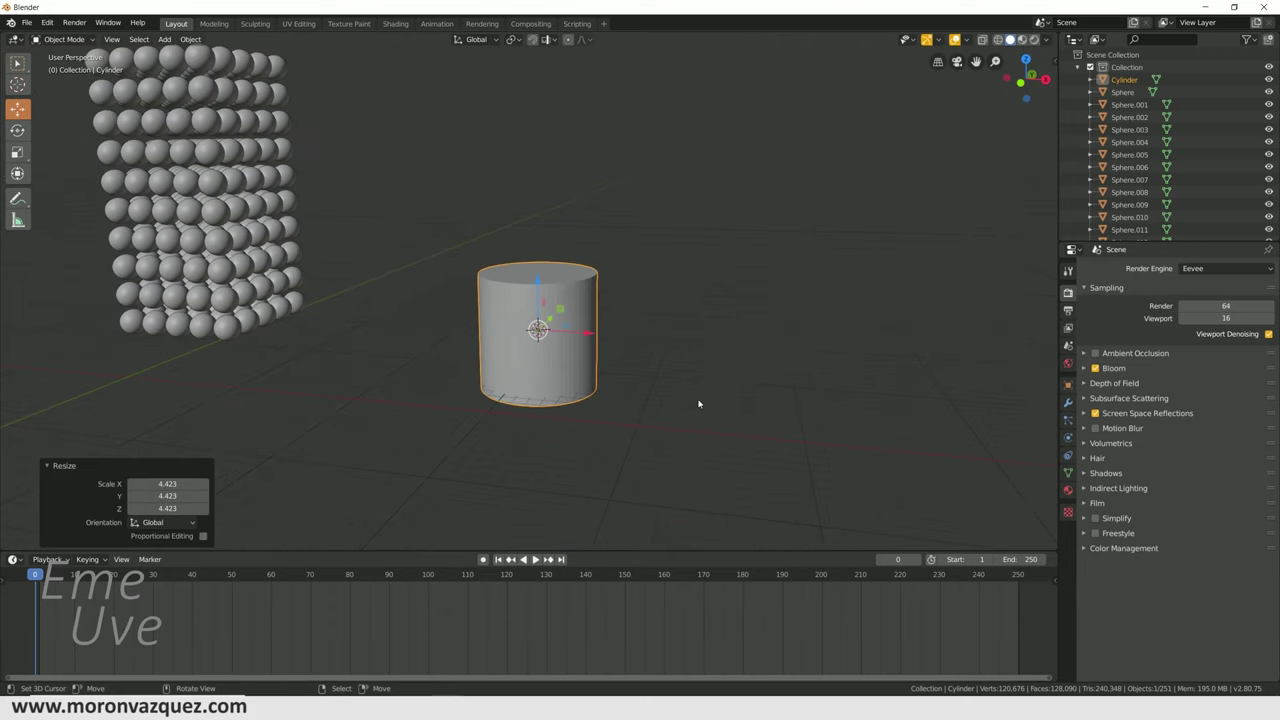
{"action": "key", "text": "s"}
{"action": "left_click", "coordinate": [727, 395]}
{"action": "scroll", "coordinate": [591, 300], "scroll_direction": "up", "scroll_amount": 3}
{"action": "scroll", "coordinate": [591, 305], "scroll_direction": "up", "scroll_amount": 2}
{"action": "mouse_move", "coordinate": [536, 262]}
{"action": "middle_mouse_down"}
{"action": "mouse_move", "coordinate": [565, 261]}
{"action": "mouse_move", "coordinate": [517, 281]}
{"action": "mouse_move", "coordinate": [527, 297]}
{"action": "middle_mouse_up"}
{"action": "scroll", "coordinate": [565, 261], "scroll_direction": "down", "scroll_amount": 3}
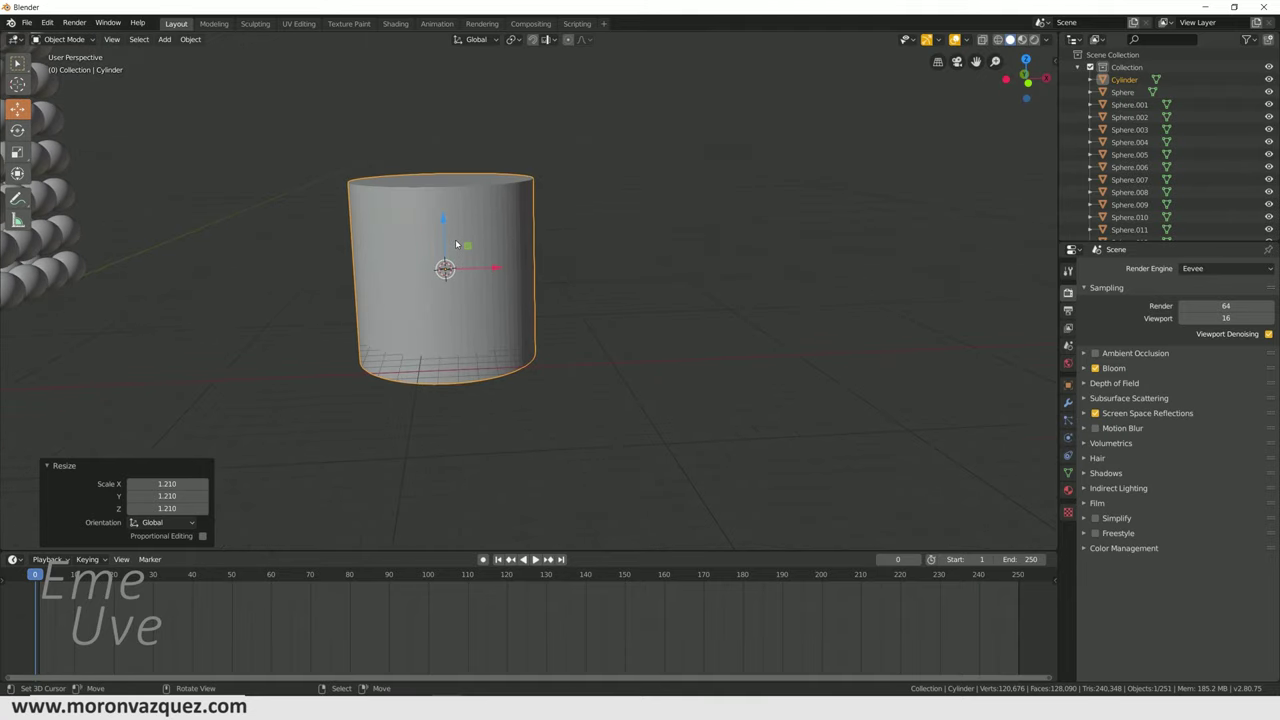
- In Edit Mode with face select, lower the cylinder's top face to flatten it into a disc
{"action": "left_click", "coordinate": [61, 41]}
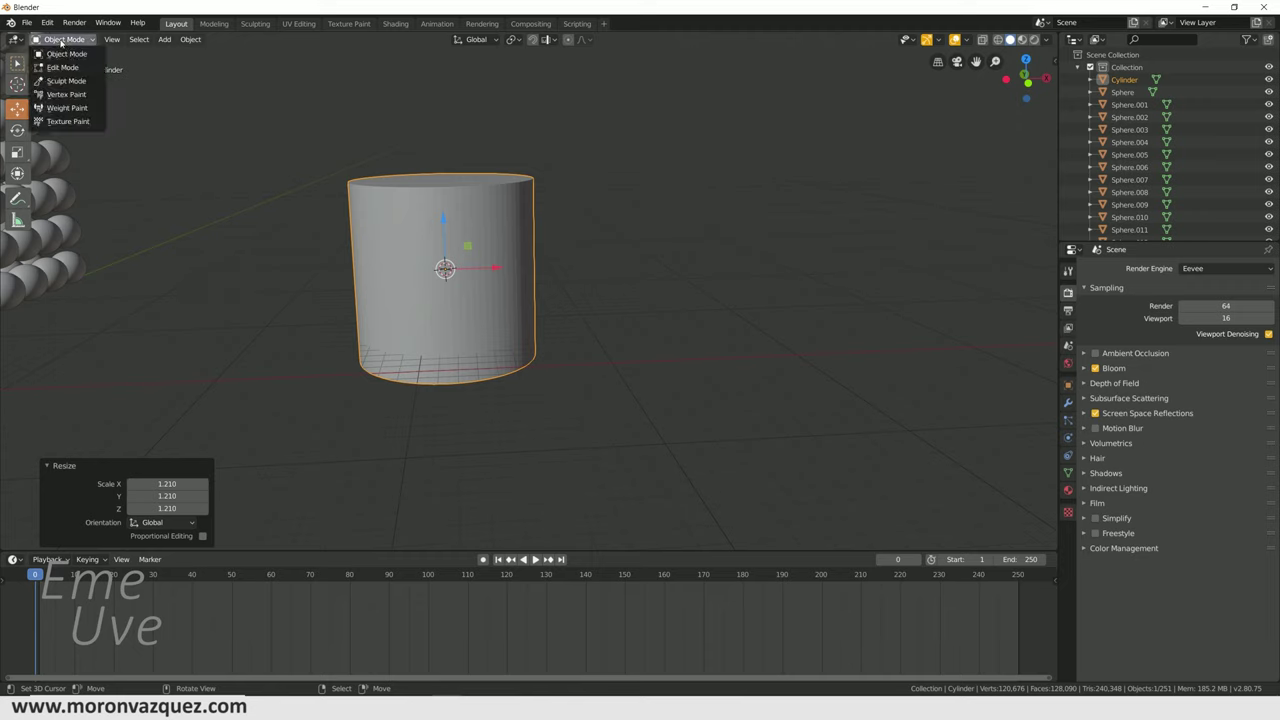
{"action": "left_click", "coordinate": [60, 65]}
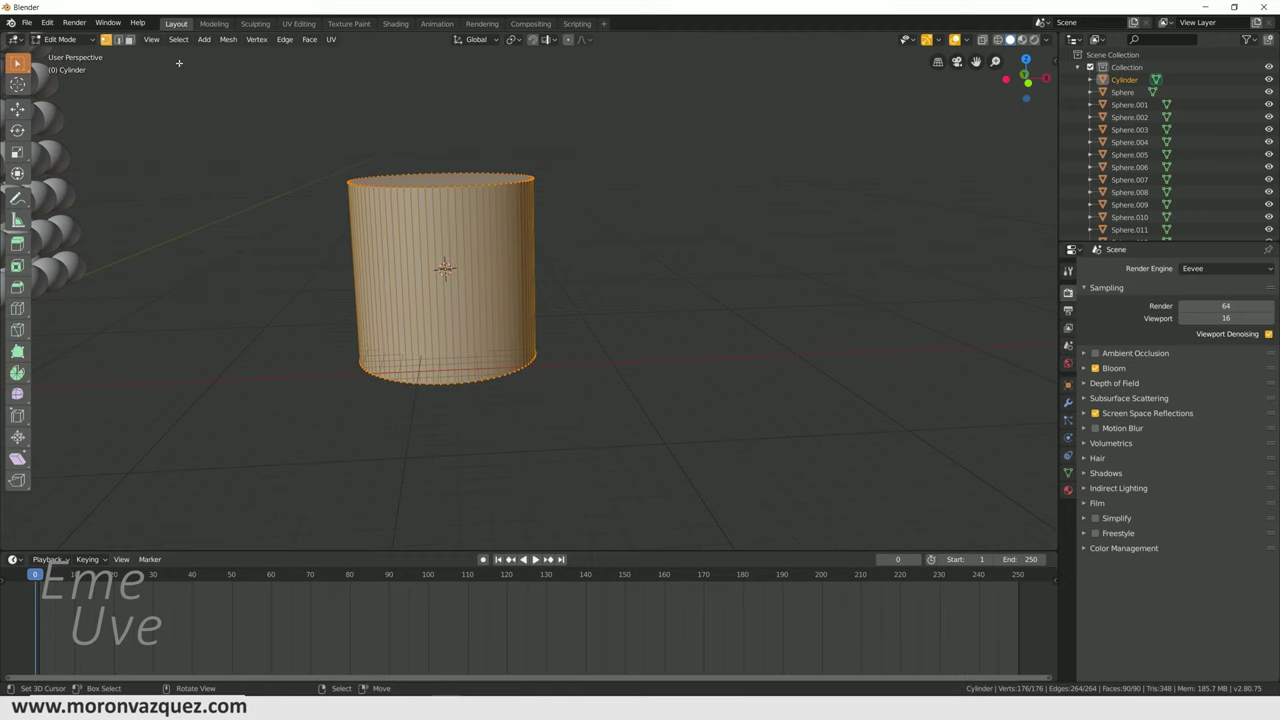
{"action": "key", "text": "alt+a"}
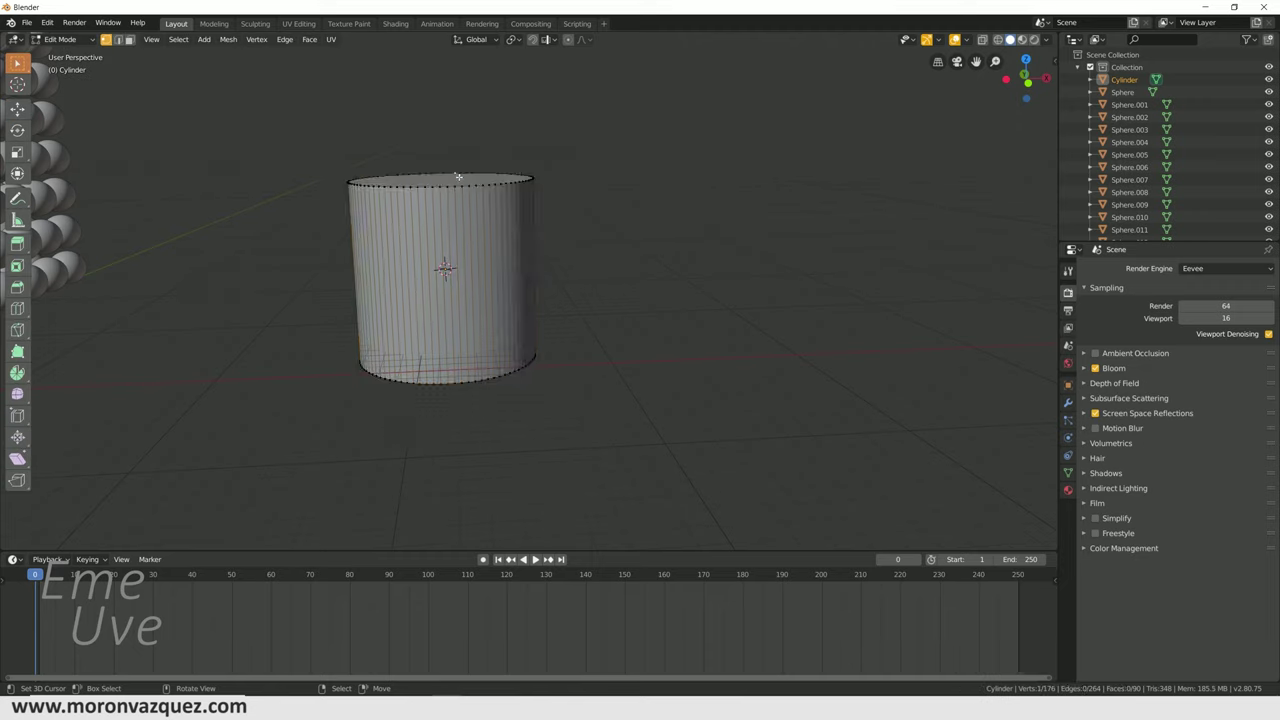
{"action": "left_click", "coordinate": [130, 41]}
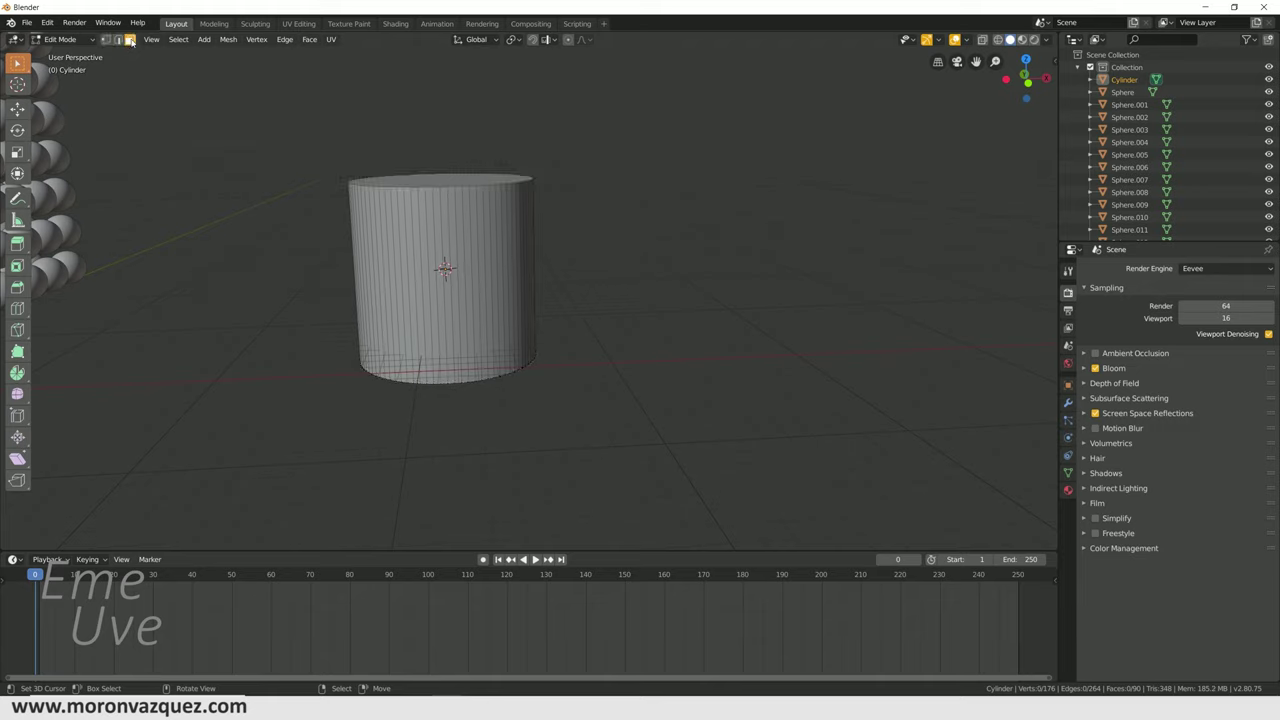
{"action": "left_click", "coordinate": [424, 176]}
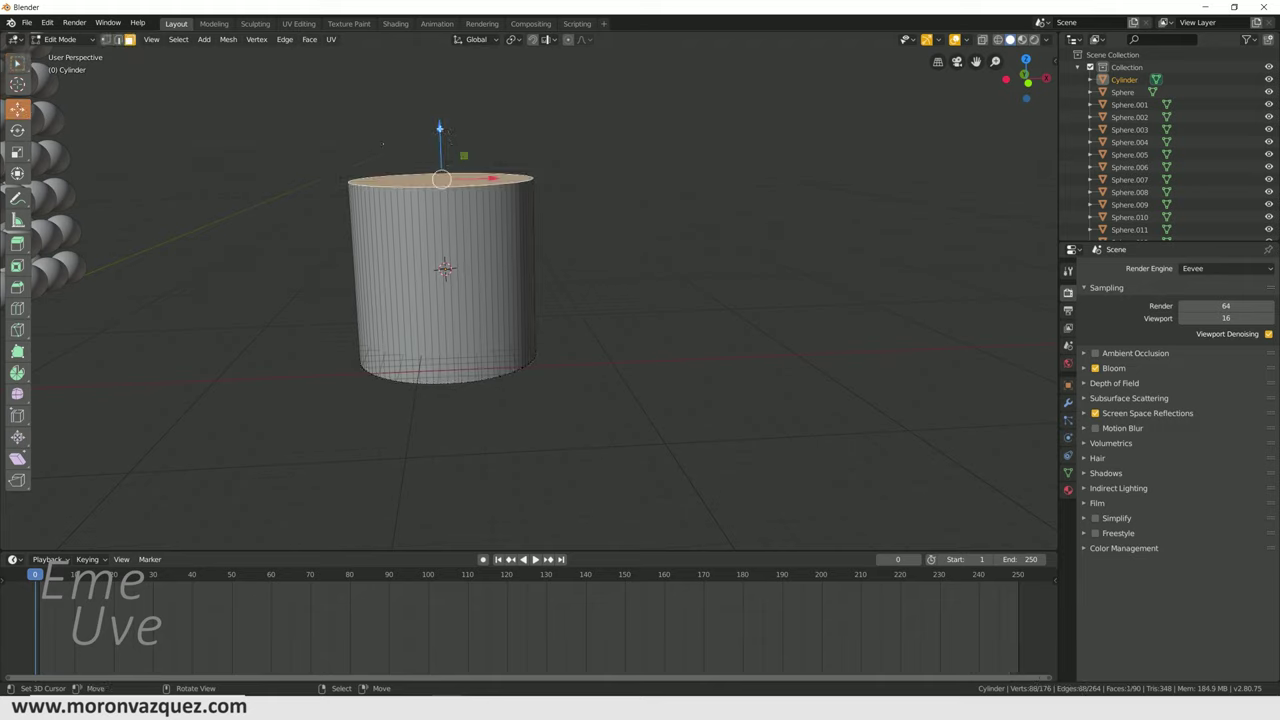
{"action": "left_click_drag", "start_coordinate": [440, 128], "coordinate": [432, 297]}
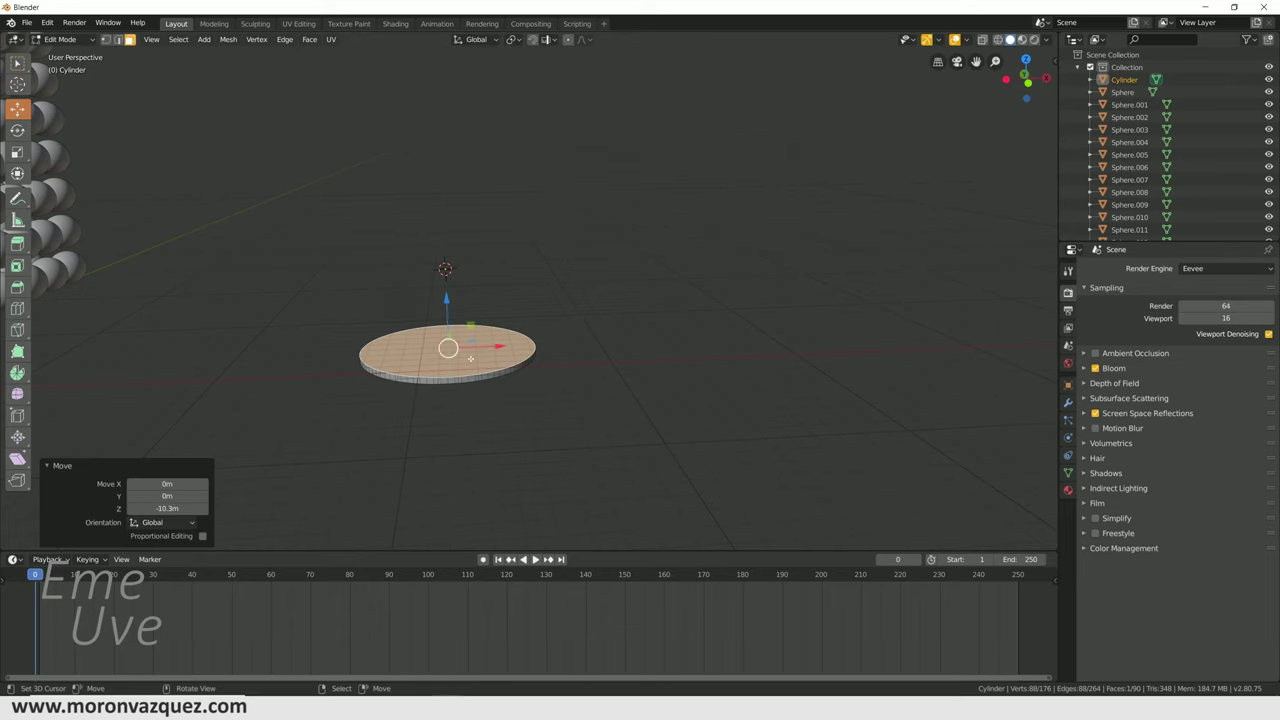
{"action": "scroll", "coordinate": [432, 297], "scroll_direction": "up", "scroll_amount": 3}
{"action": "middle_click_drag", "start_coordinate": [432, 297], "coordinate": [551, 326]}
{"action": "scroll", "coordinate": [547, 322], "scroll_direction": "up", "scroll_amount": 2}
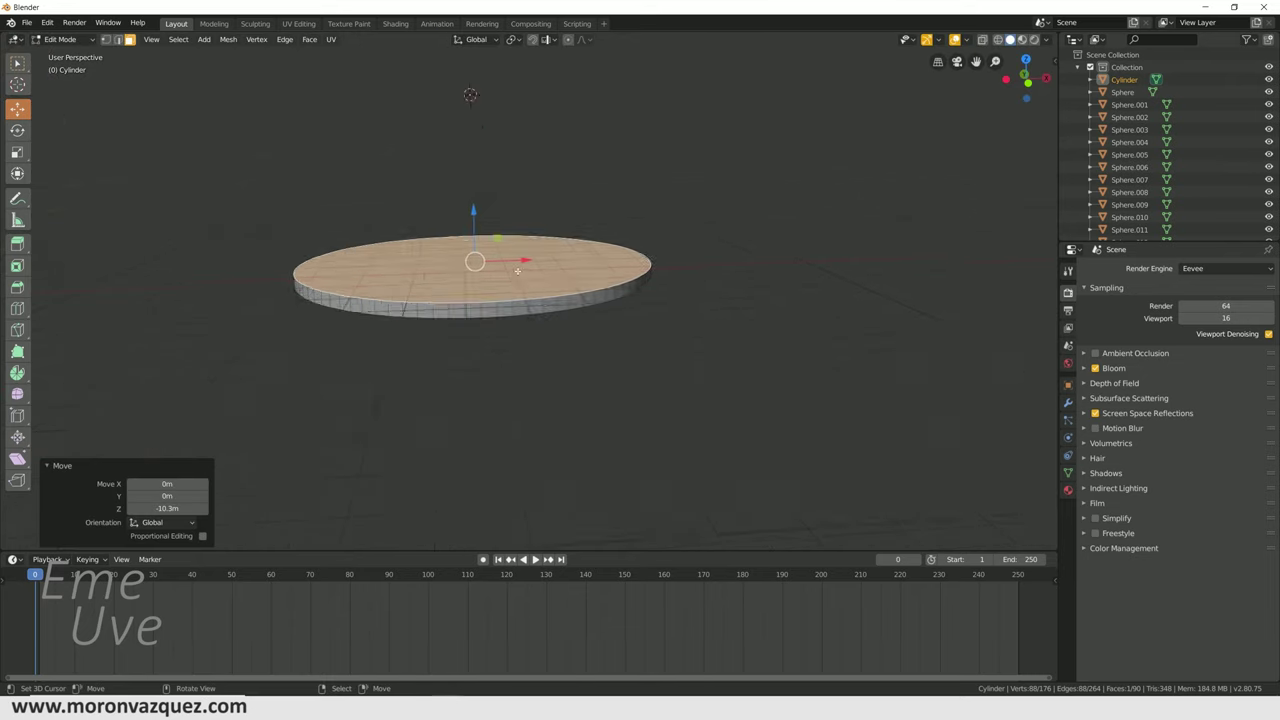
- Extrude the top face 0.349 m and 0.573 m, widening it slightly each time, for the base lip
{"action": "key", "text": "e"}
{"action": "left_click", "coordinate": [580, 298]}
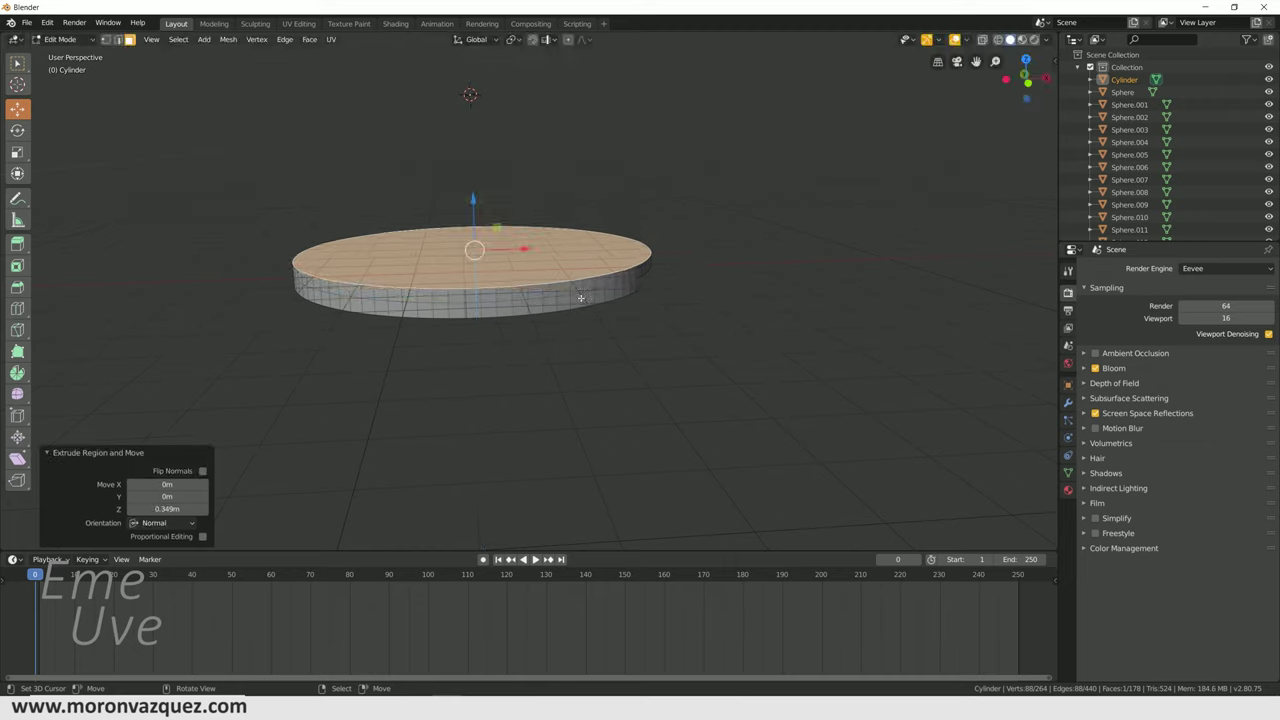
{"action": "key", "text": "s"}
{"action": "left_click", "coordinate": [689, 313]}
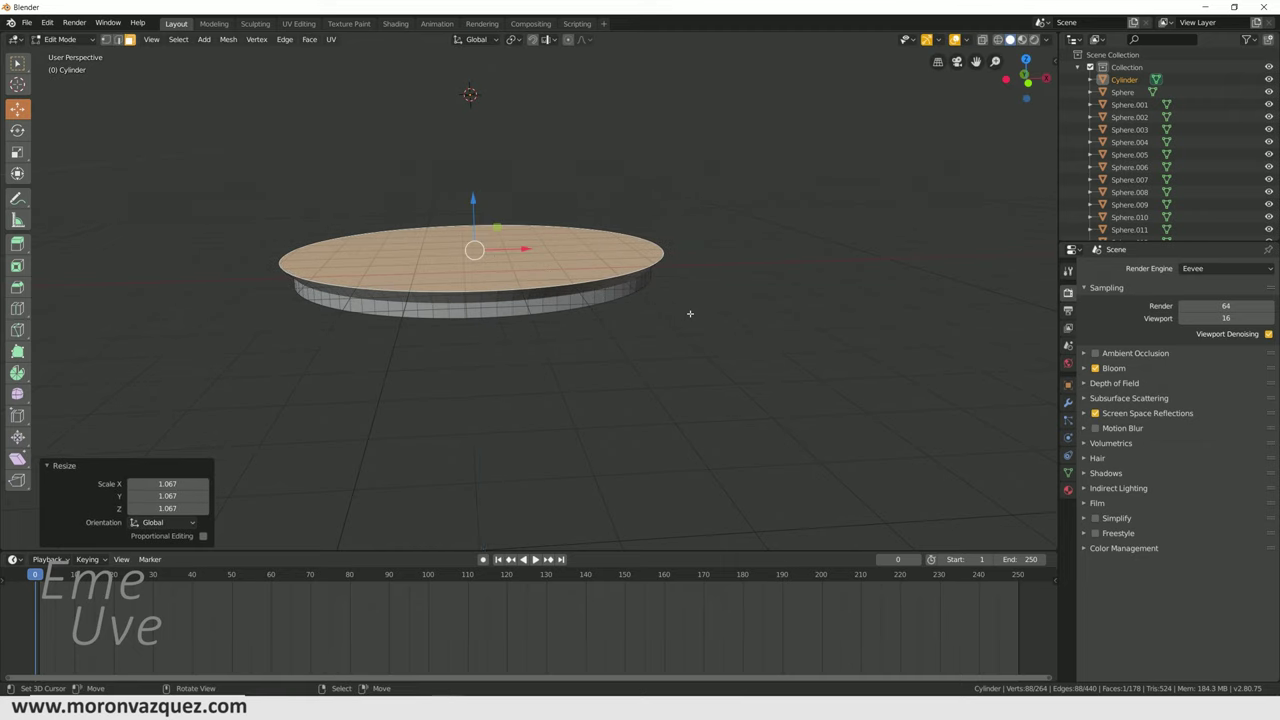
{"action": "key", "text": "e"}
{"action": "left_click", "coordinate": [688, 298]}
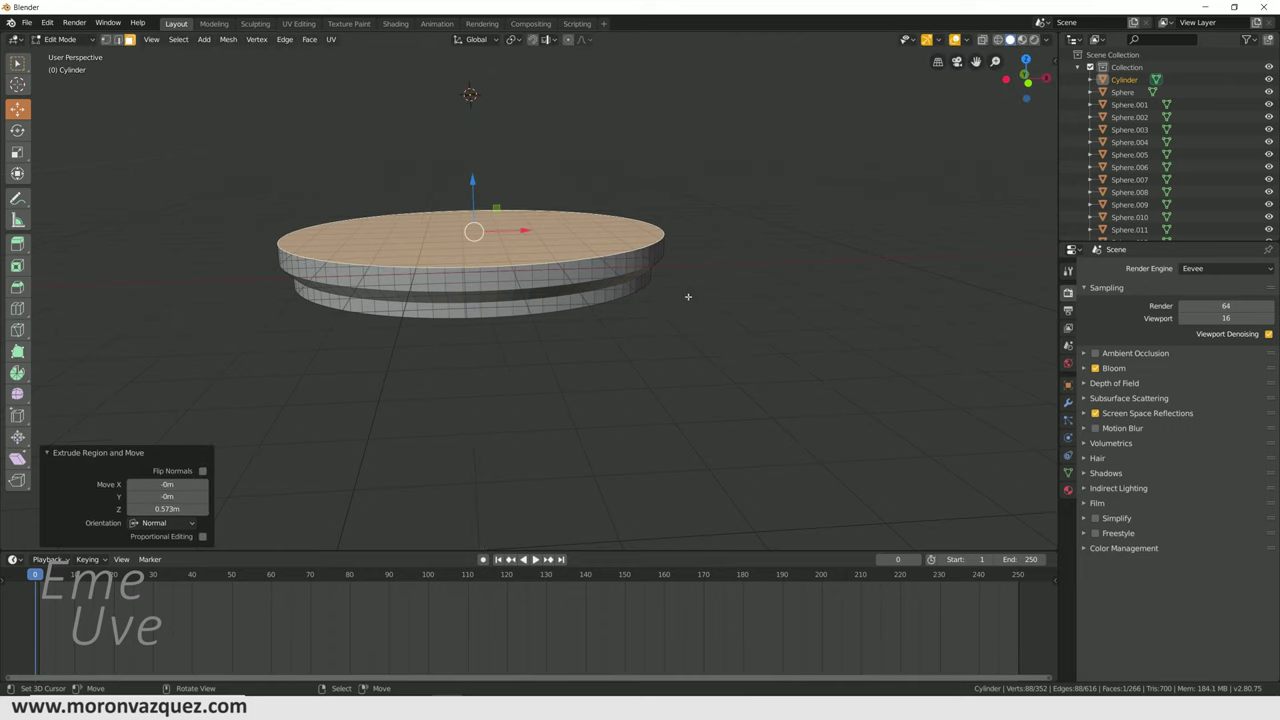
{"action": "key", "text": "s"}
{"action": "left_click", "coordinate": [722, 304]}
{"action": "scroll", "coordinate": [722, 302], "scroll_direction": "down", "scroll_amount": 1}
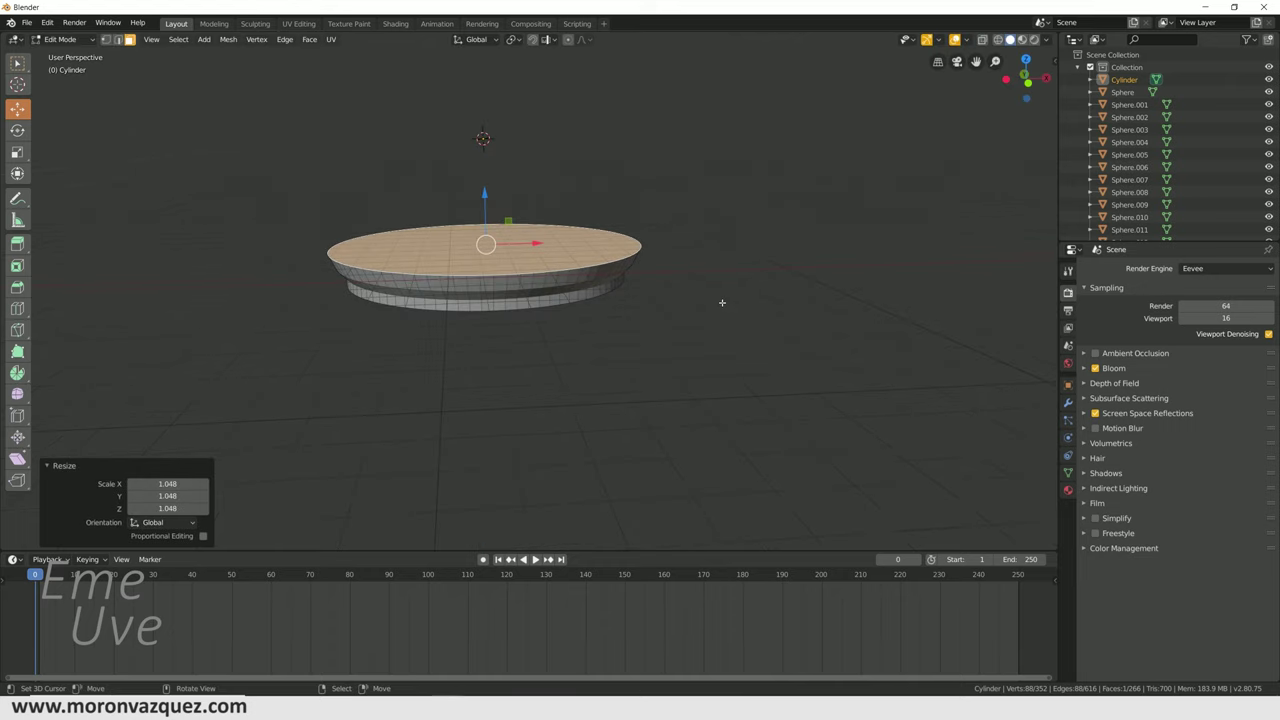
- Extrude the top face 10.7 m upward to form the jar's tall body
{"action": "key", "text": "e"}
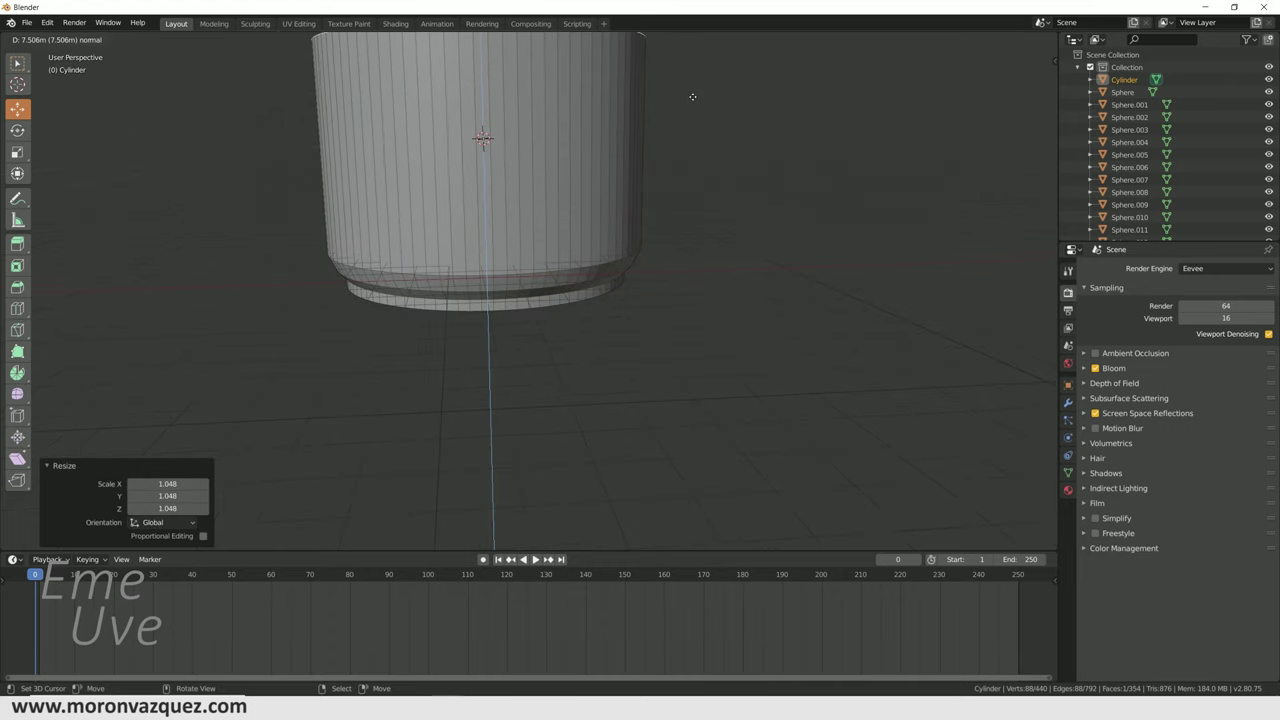
{"action": "left_click", "coordinate": [696, 108]}
{"action": "key", "text": "ctrl+z"}
{"action": "key", "text": "ctrl+z"}
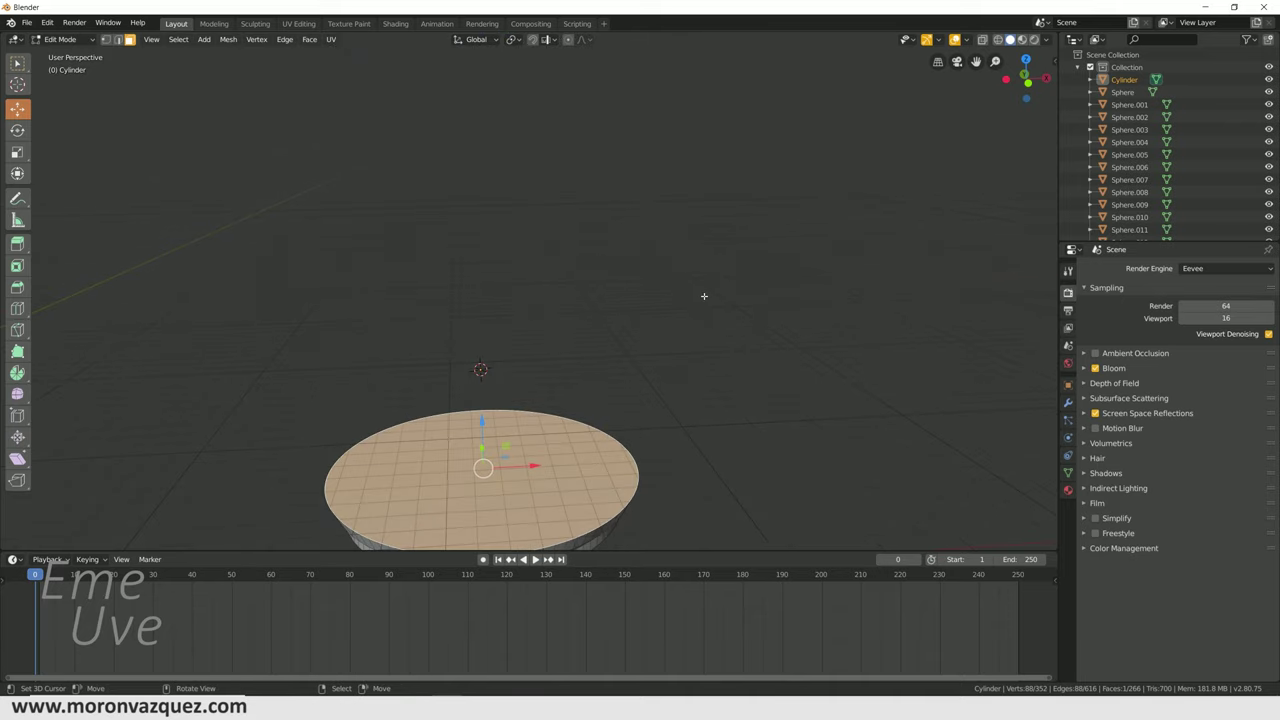
{"action": "key", "text": "e"}
{"action": "left_click", "coordinate": [700, 536]}
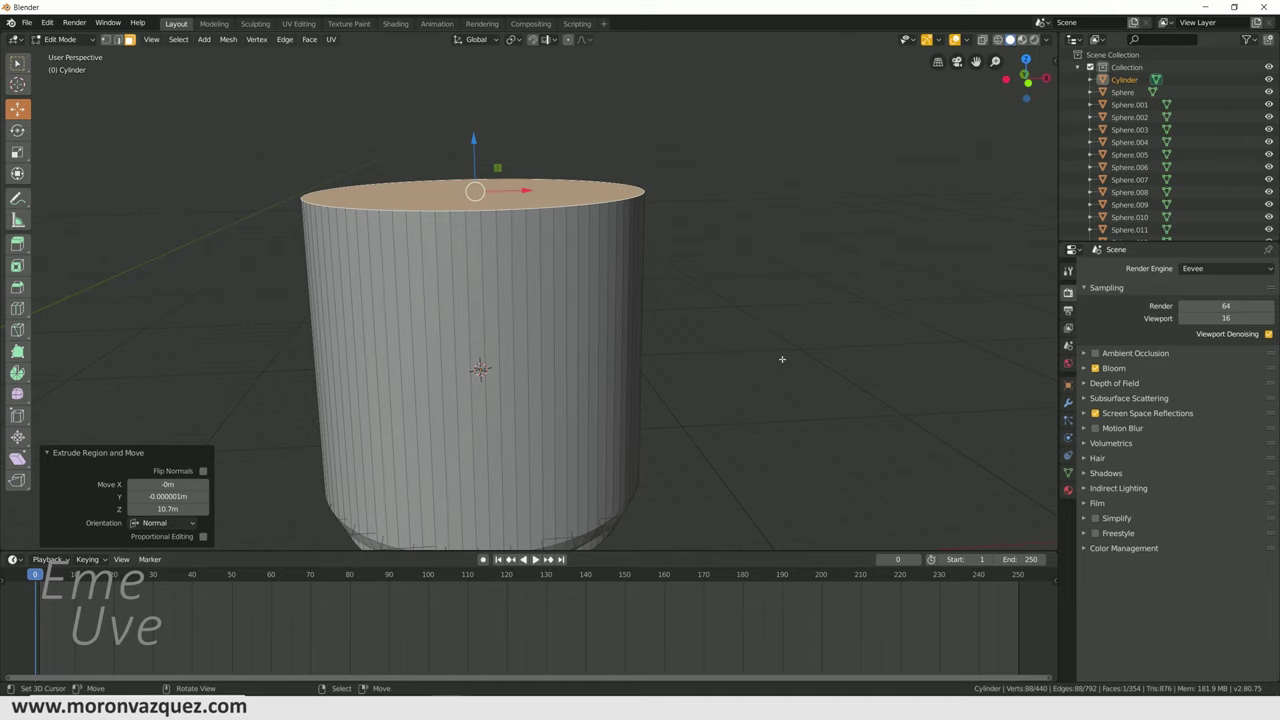
- Build the shoulder: extrude, narrow to 0.913, extrude 1.01 m, lower it and narrow to 0.889
{"action": "key", "text": "e"}
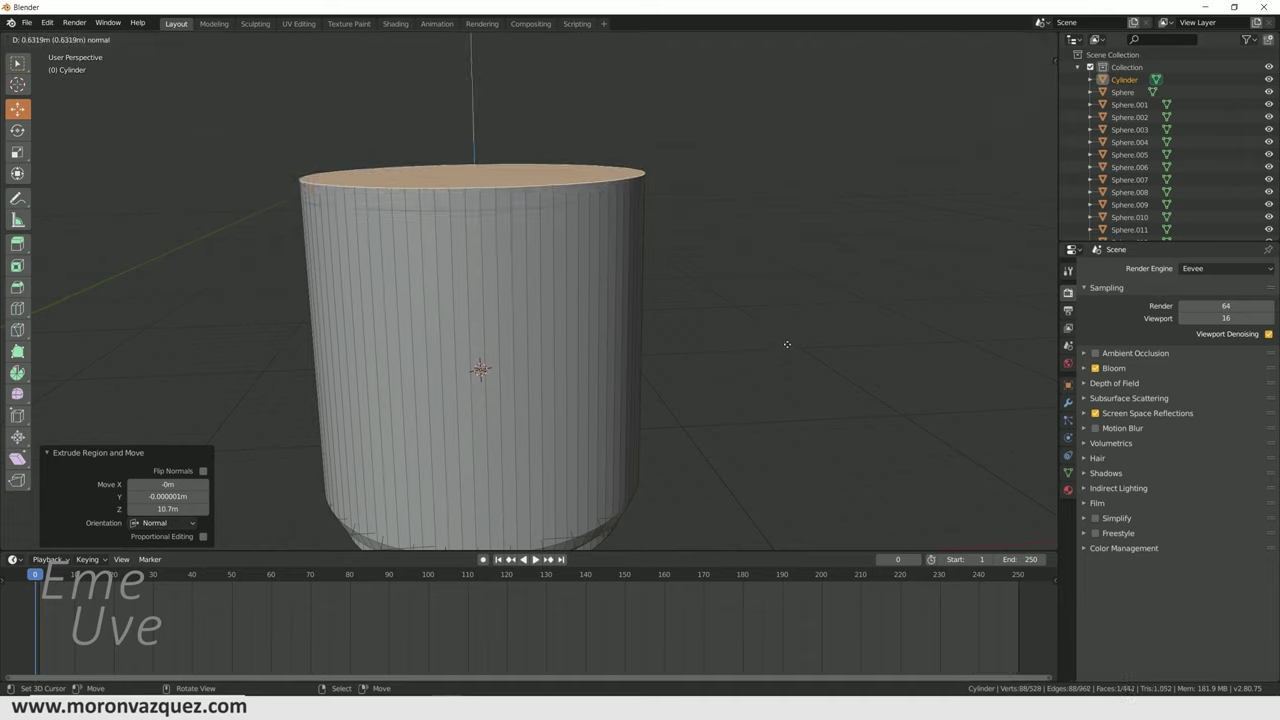
{"action": "left_click", "coordinate": [788, 342]}
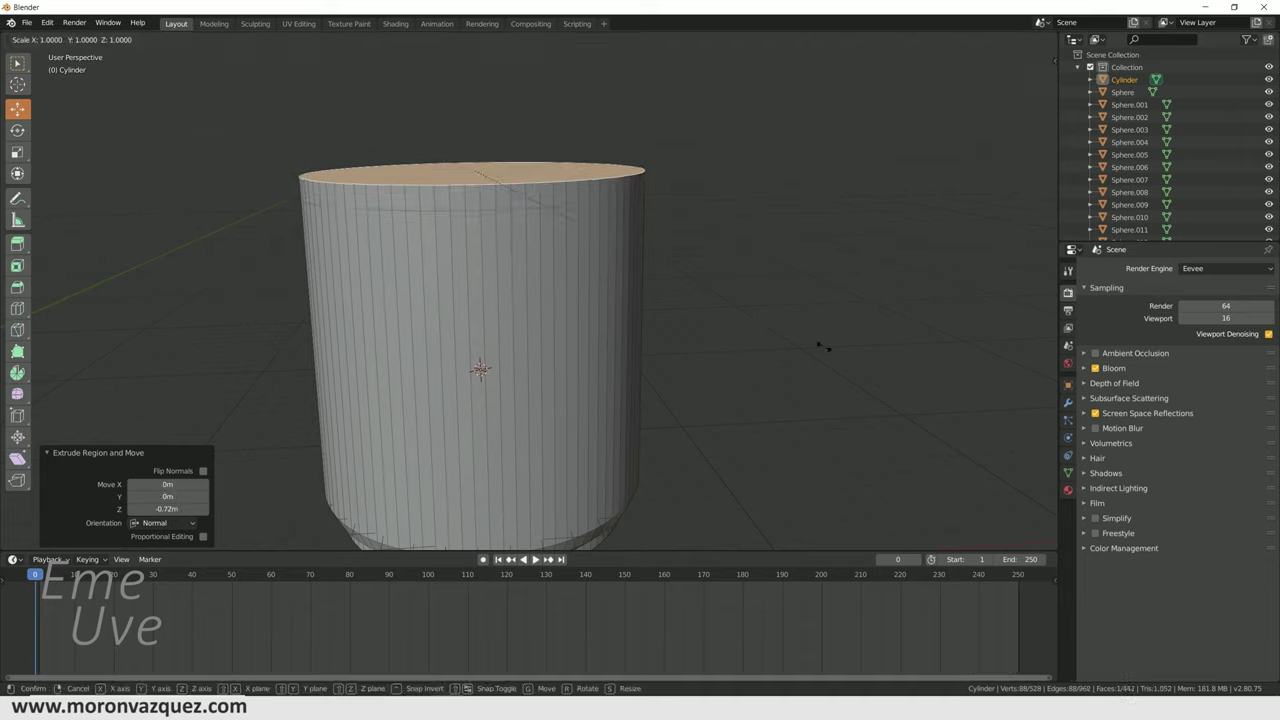
{"action": "key", "text": "s"}
{"action": "left_click", "coordinate": [794, 329]}
{"action": "key", "text": "e"}
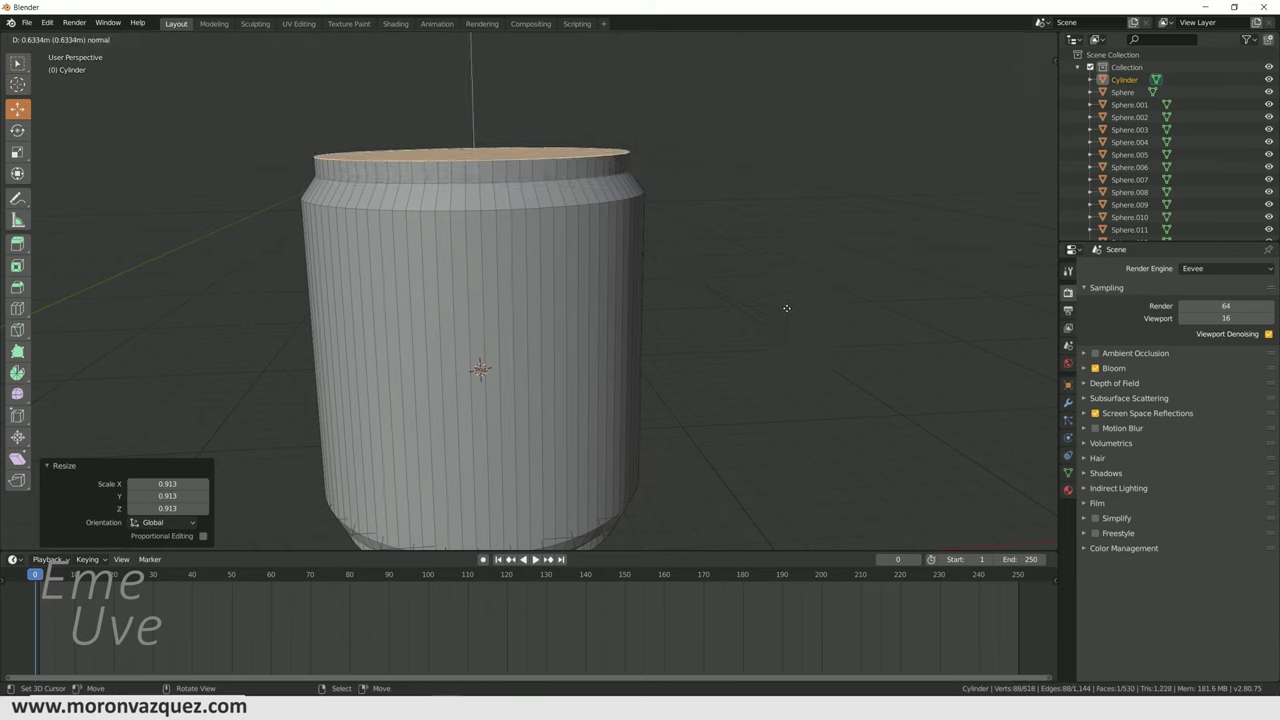
{"action": "left_click", "coordinate": [788, 304]}
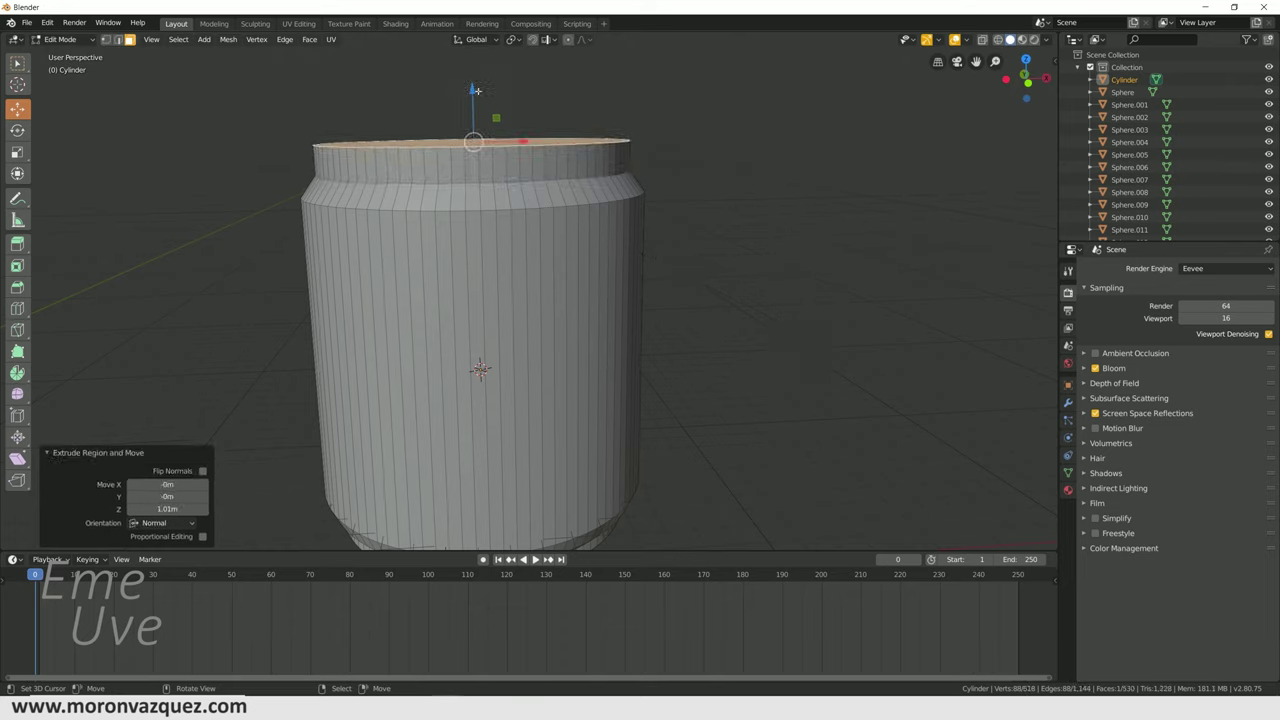
{"action": "key", "text": "g"}
{"action": "key", "text": "z"}
{"action": "left_click", "coordinate": [689, 240]}
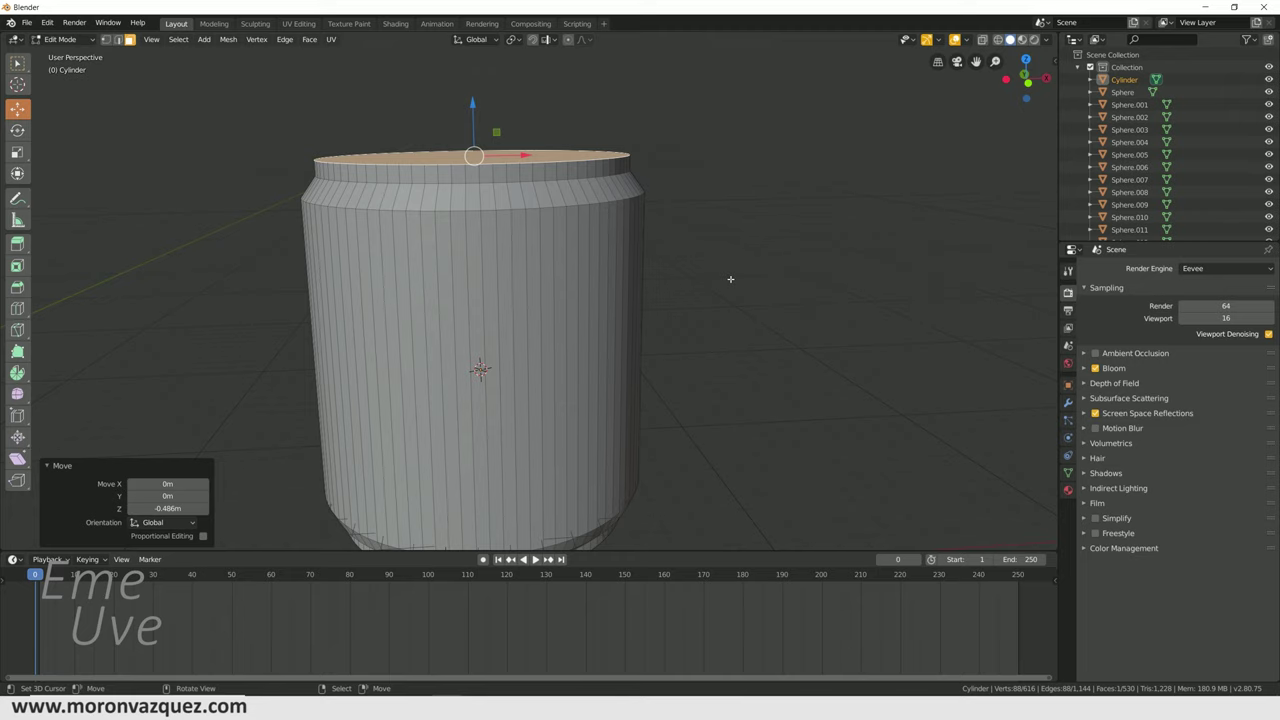
{"action": "key", "text": "s"}
{"action": "left_click", "coordinate": [694, 280]}
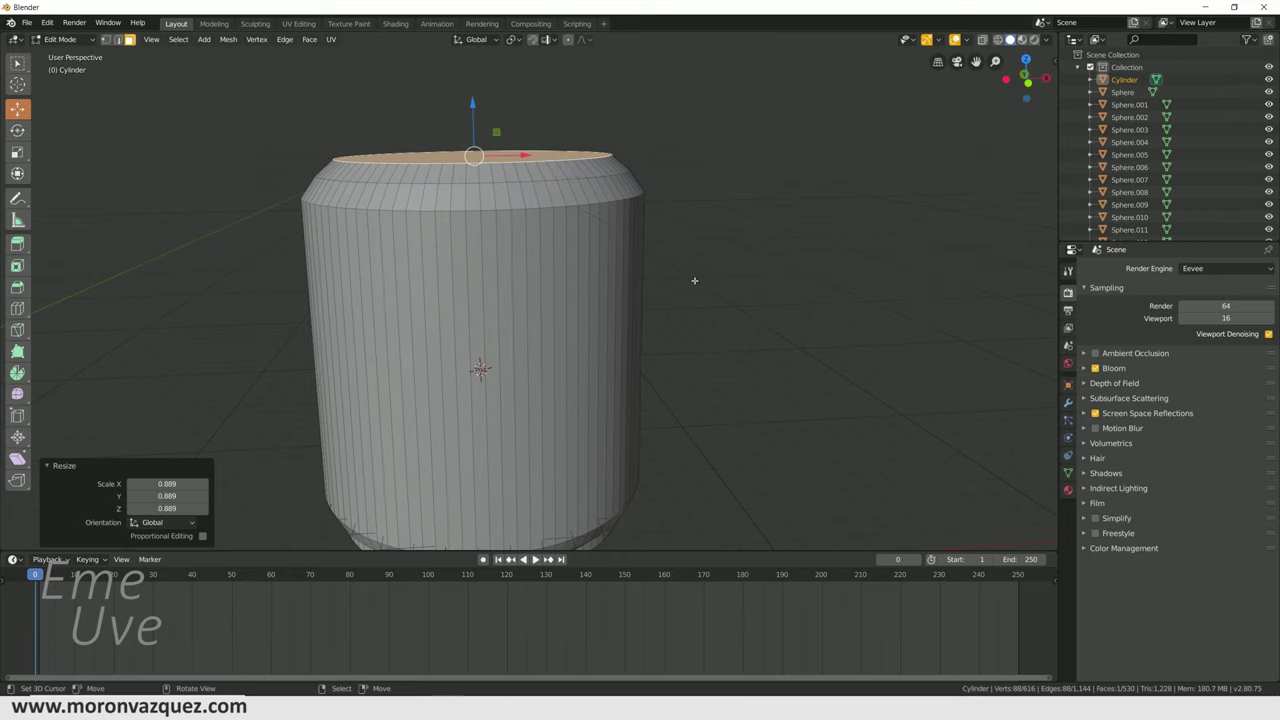
- Extrude a neck and a short rim, widening the rim slightly at the top
{"action": "key", "text": "e"}
{"action": "left_click", "coordinate": [699, 258]}
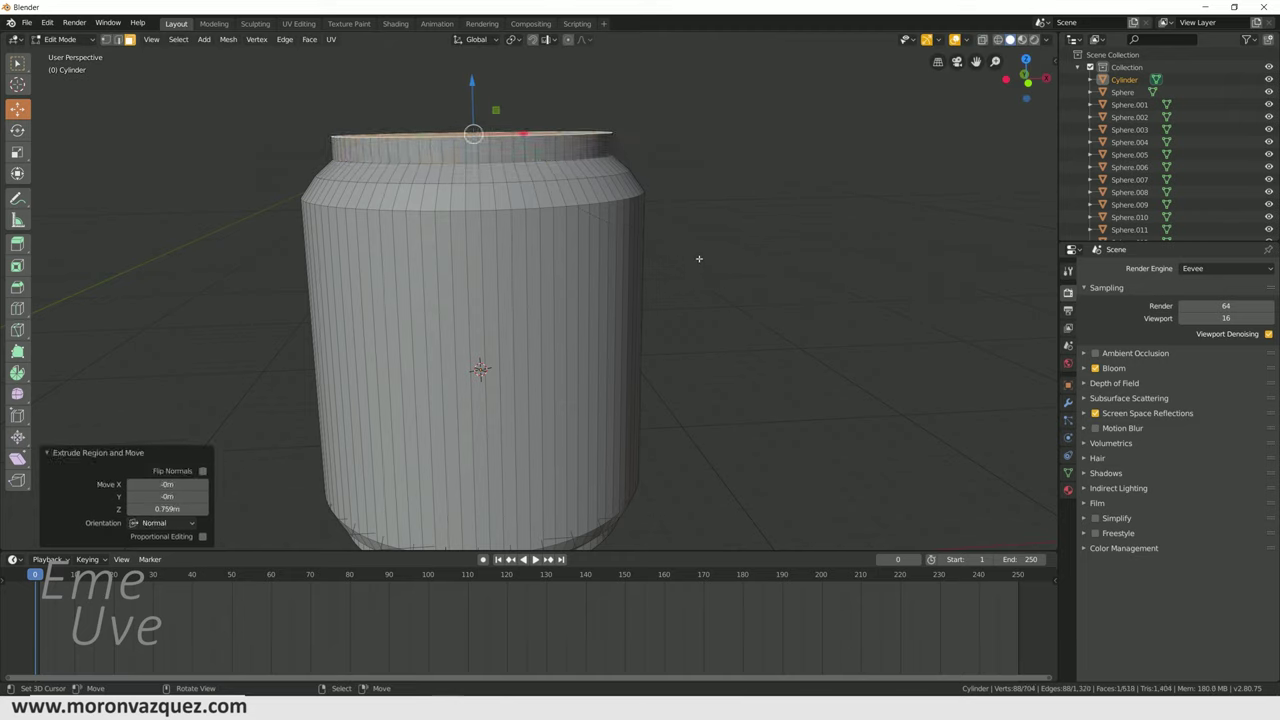
{"action": "key", "text": "e"}
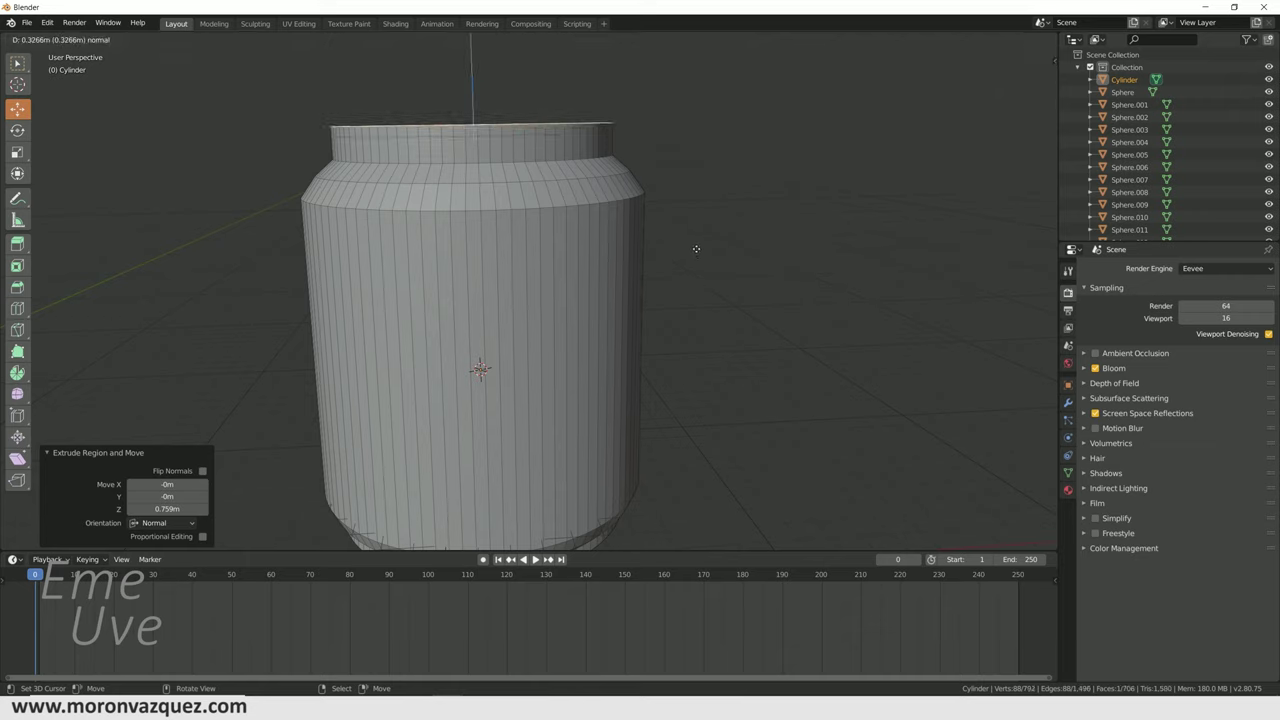
{"action": "left_click", "coordinate": [702, 253]}
{"action": "key", "text": "s"}
{"action": "left_click", "coordinate": [704, 251]}
- Extrude the top rim once more and look down onto the top face
{"action": "key", "text": "e"}
{"action": "left_click", "coordinate": [726, 218]}
{"action": "middle_click_drag", "start_coordinate": [728, 222], "coordinate": [713, 259]}
{"action": "scroll", "coordinate": [713, 259], "scroll_direction": "up", "scroll_amount": 1}
{"action": "scroll", "coordinate": [710, 261], "scroll_direction": "up", "scroll_amount": 2}
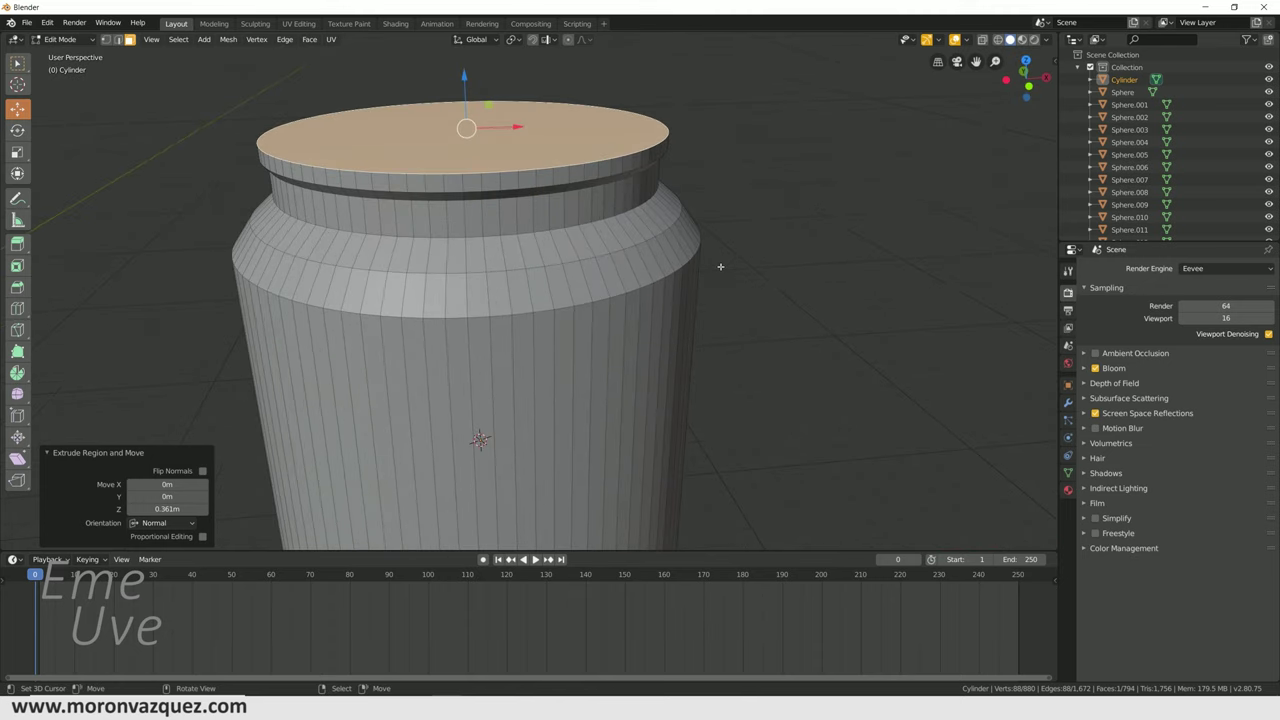
- Inset the top face to 0.914 by extruding in place, then sink it deep inside the jar
{"action": "key", "text": "e"}
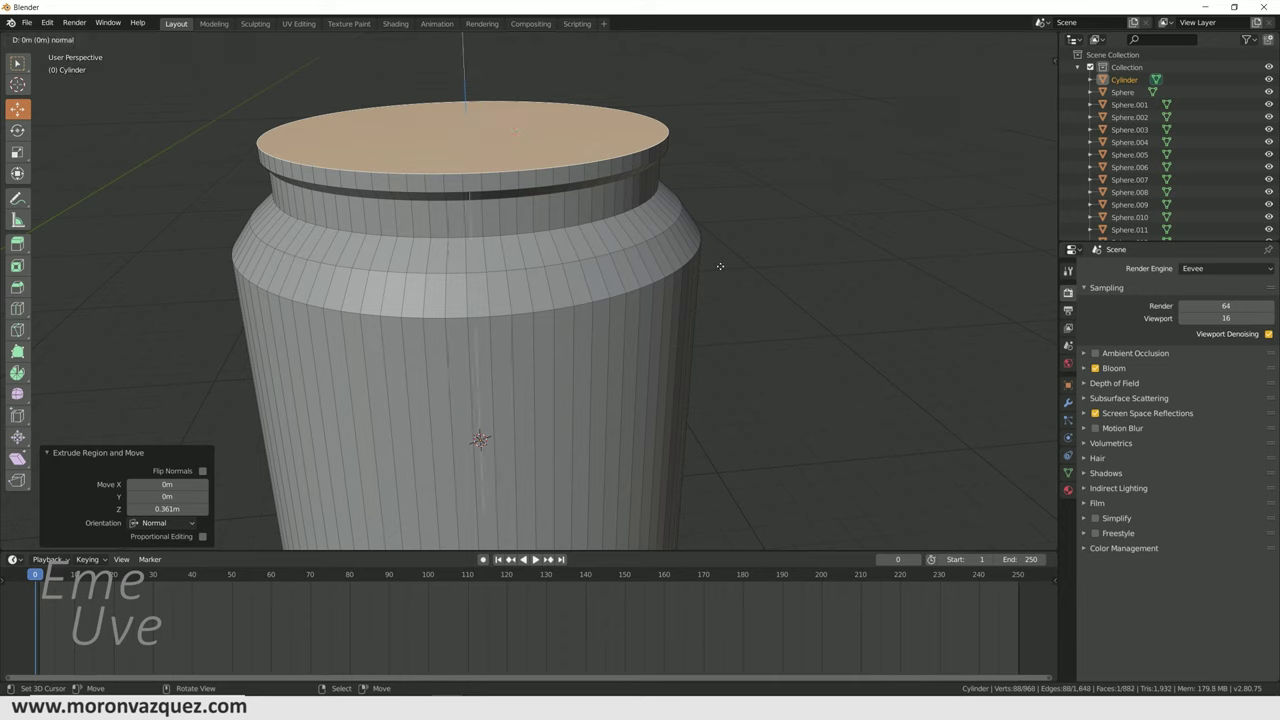
{"action": "right_click", "coordinate": [720, 266]}
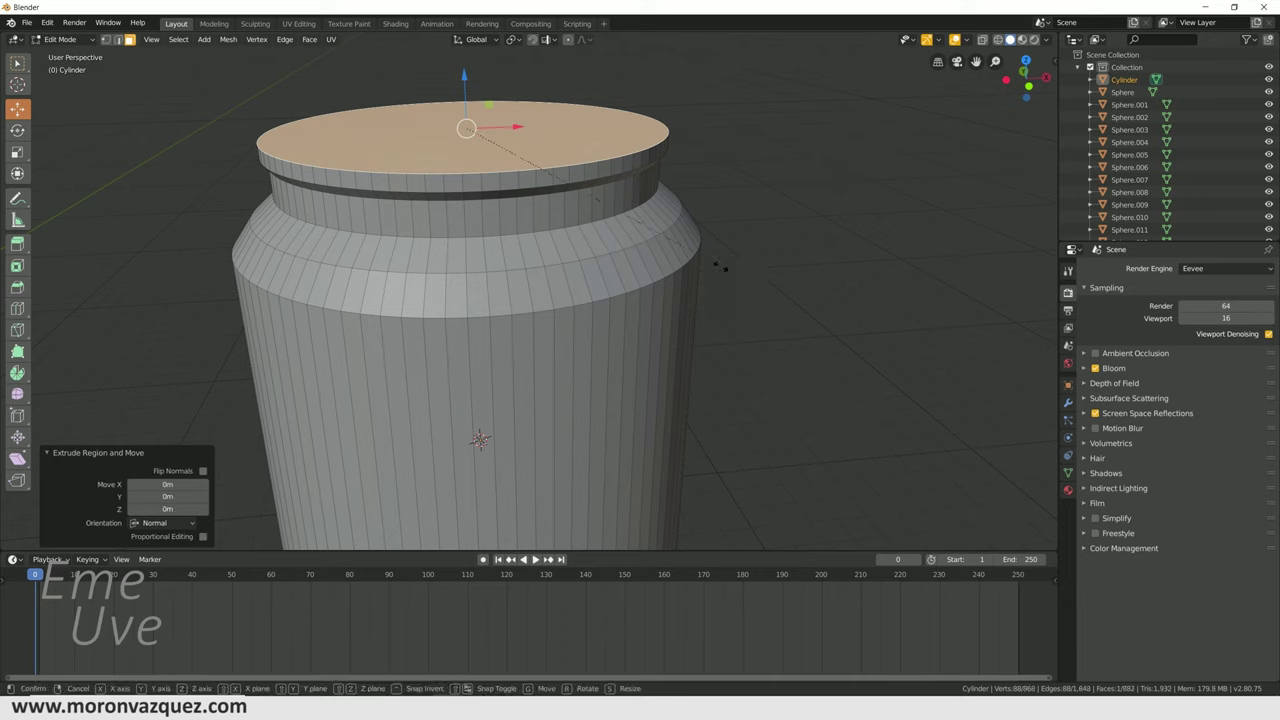
{"action": "key", "text": "s"}
{"action": "left_click", "coordinate": [689, 268]}
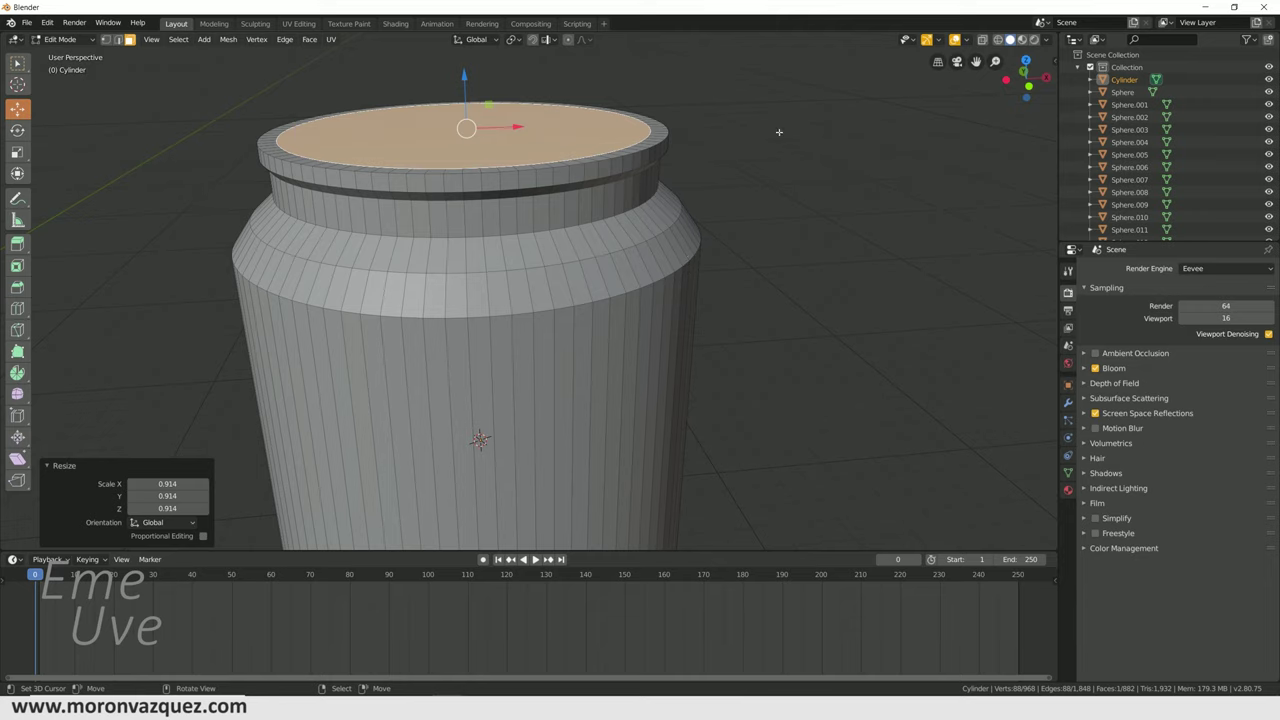
{"action": "key", "text": "e"}
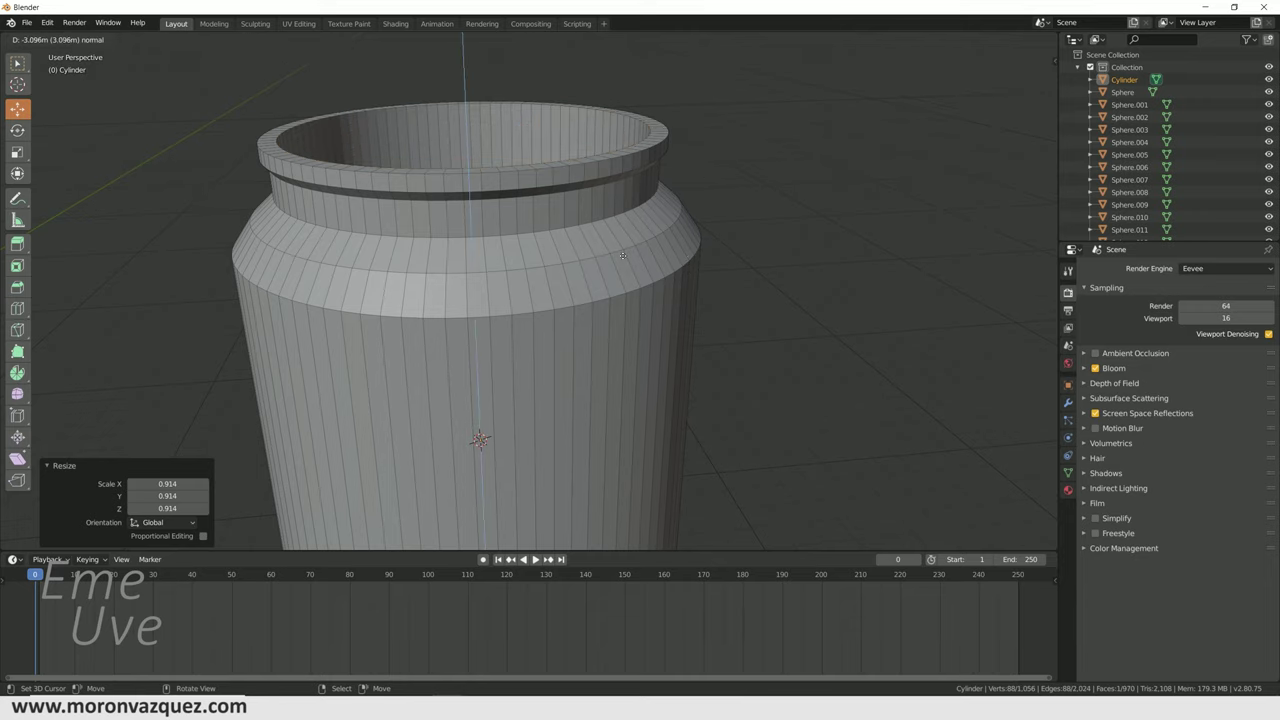
{"action": "left_click", "coordinate": [626, 348]}
{"action": "scroll", "coordinate": [689, 346], "scroll_direction": "down", "scroll_amount": 2}
{"action": "scroll", "coordinate": [697, 349], "scroll_direction": "down", "scroll_amount": 2}
{"action": "scroll", "coordinate": [619, 314], "scroll_direction": "down", "scroll_amount": 2}
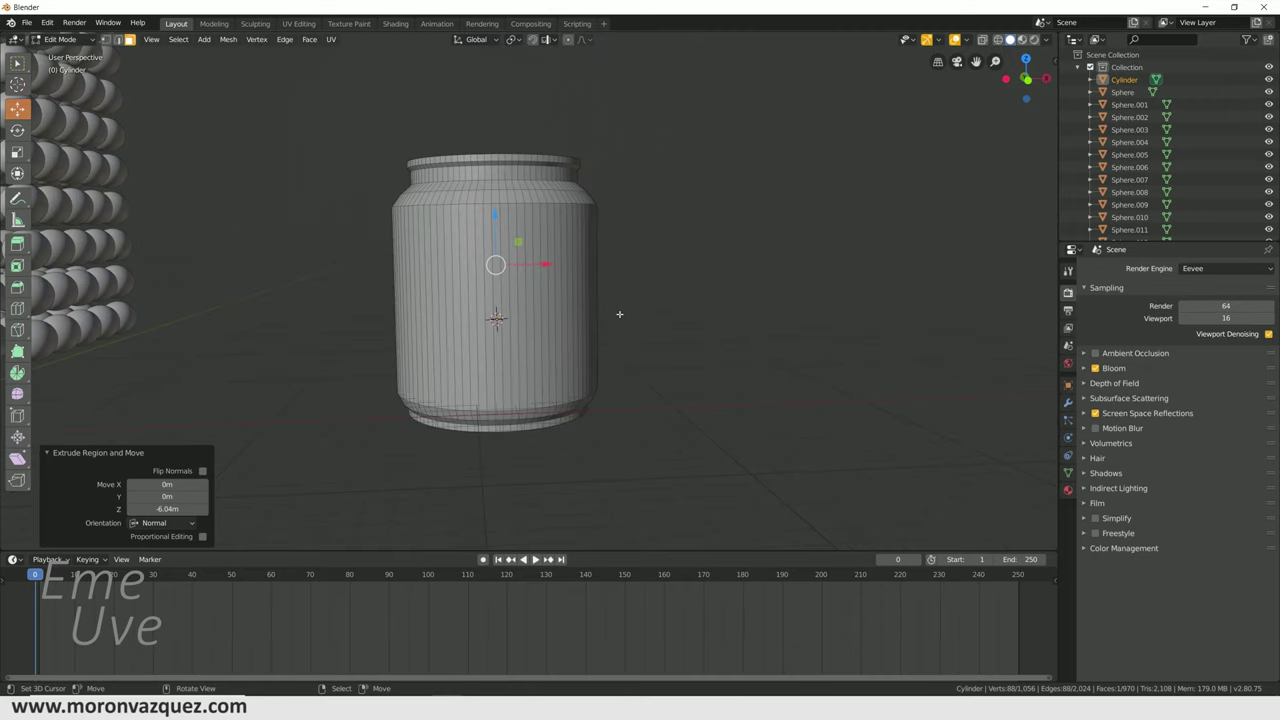
- Switch to front view (numpad 1) and zoom to inspect the hollow jar
{"action": "key", "text": "KP_1"}
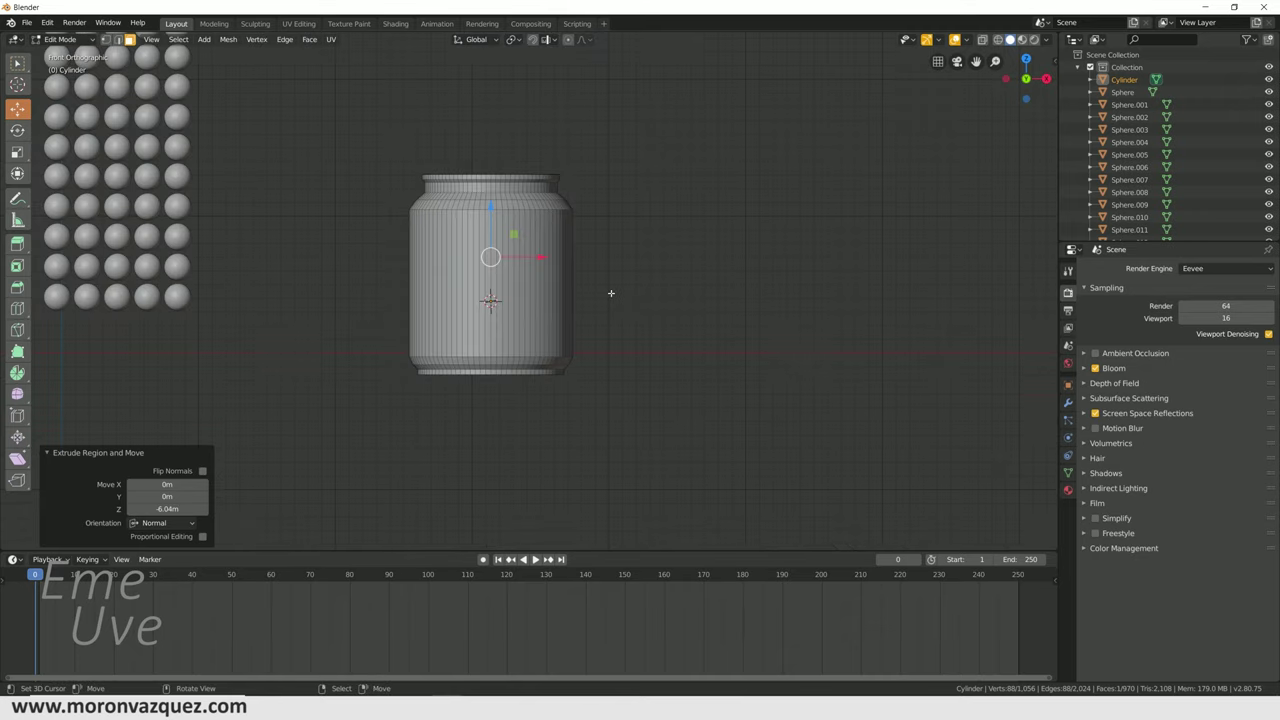
{"action": "scroll", "coordinate": [620, 300], "scroll_direction": "up", "scroll_amount": 4}
{"action": "scroll", "coordinate": [631, 306], "scroll_direction": "down", "scroll_amount": 2}
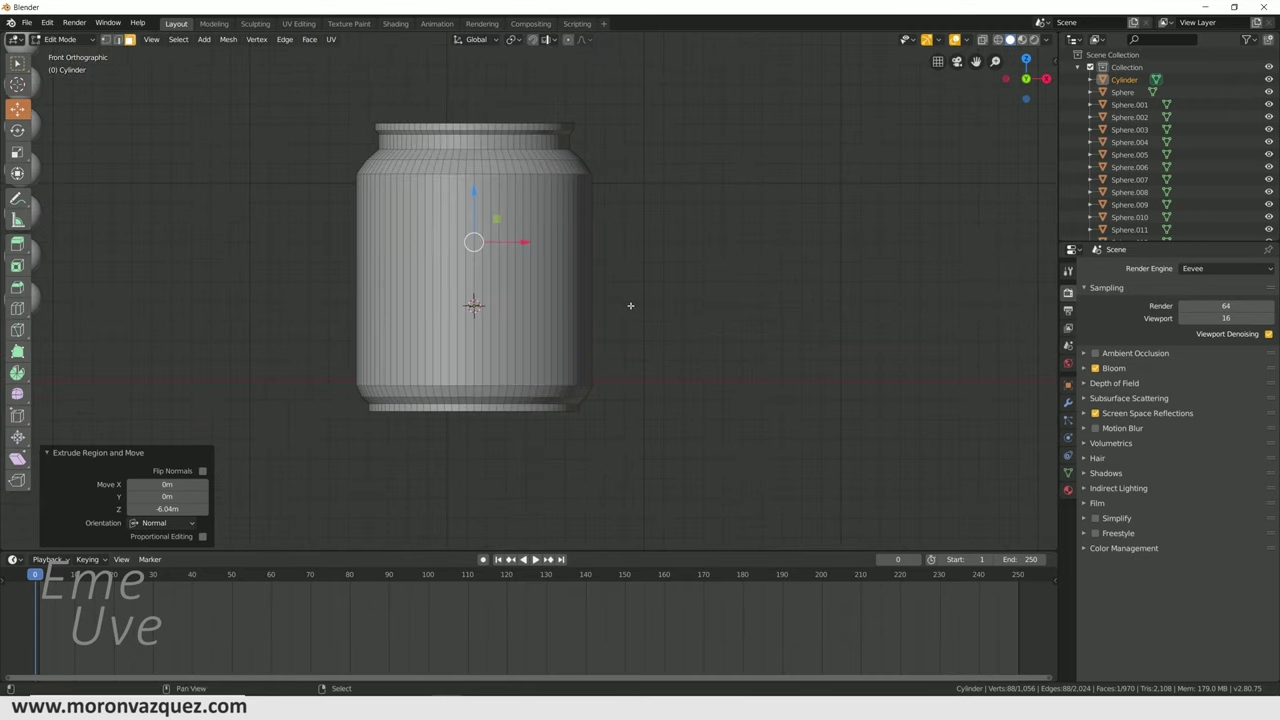
{"action": "scroll", "coordinate": [674, 340], "scroll_direction": "down", "scroll_amount": 1}
{"action": "scroll", "coordinate": [684, 350], "scroll_direction": "up", "scroll_amount": 3}
{"action": "scroll", "coordinate": [751, 240], "scroll_direction": "up", "scroll_amount": 1}
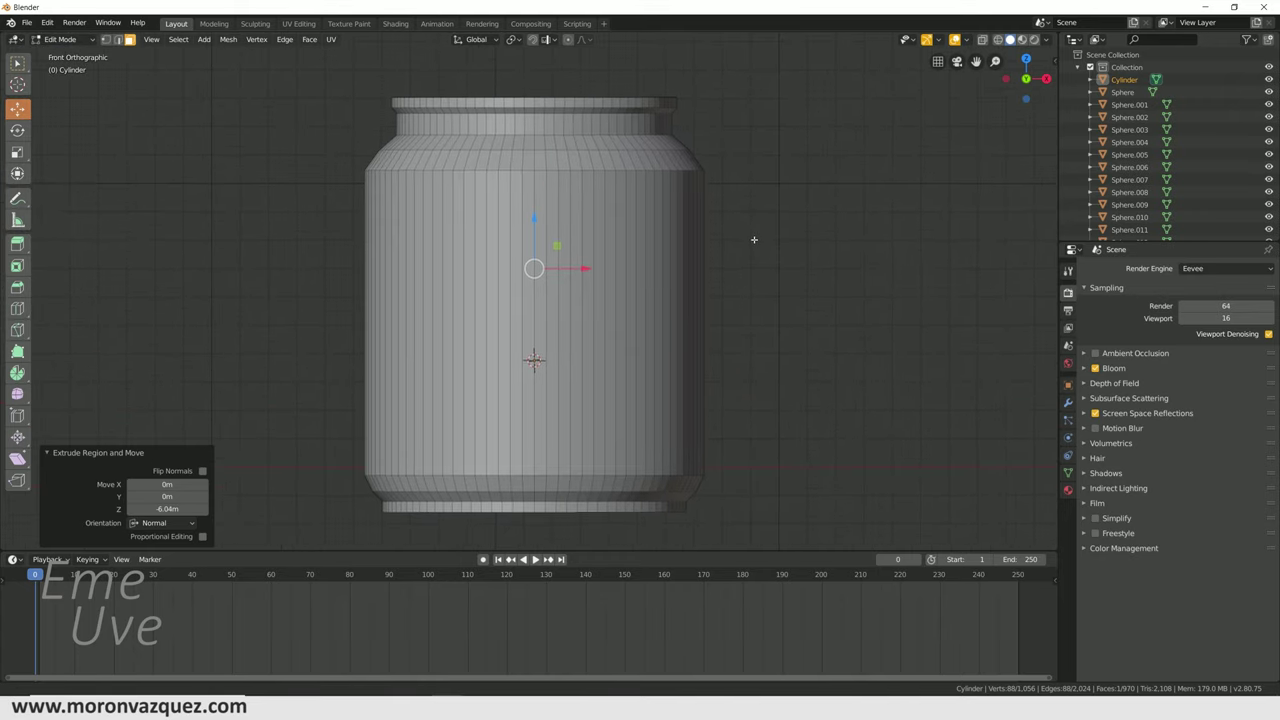
{"action": "scroll", "coordinate": [751, 240], "scroll_direction": "down", "scroll_amount": 1}
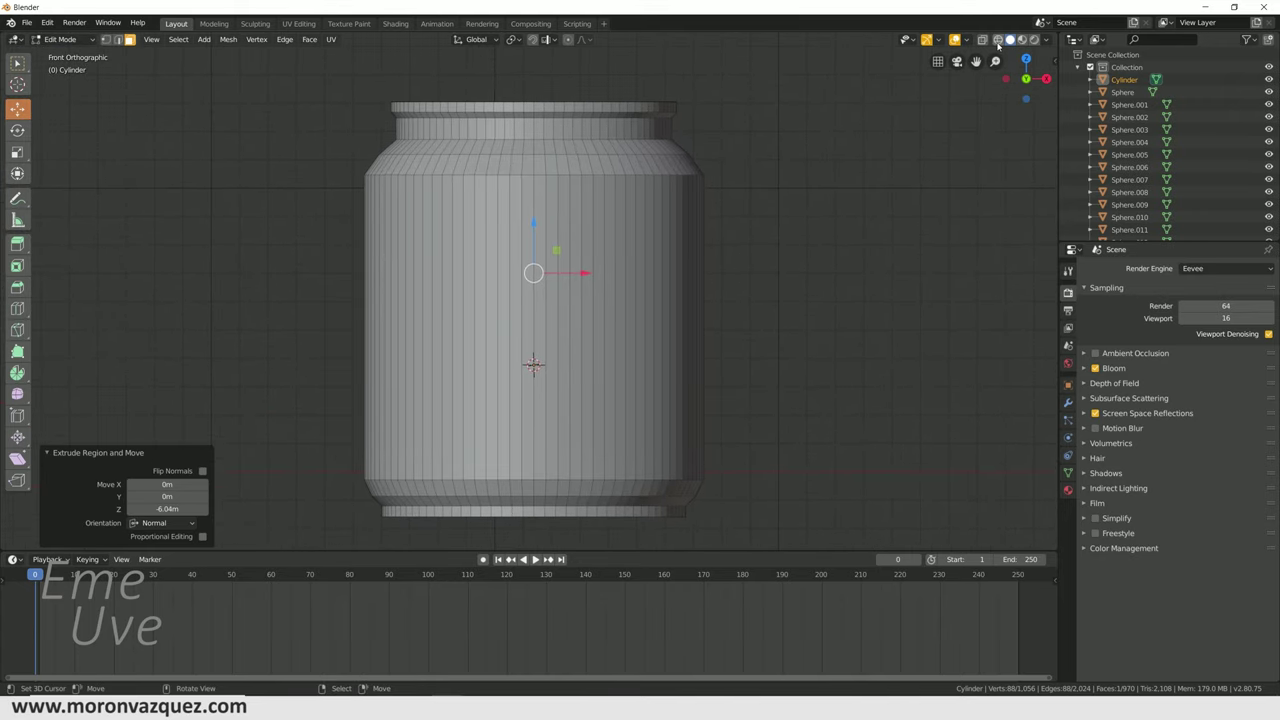
- In wireframe, undo the deep inner push and extrude two inner wall sections downward
{"action": "left_click", "coordinate": [997, 40]}
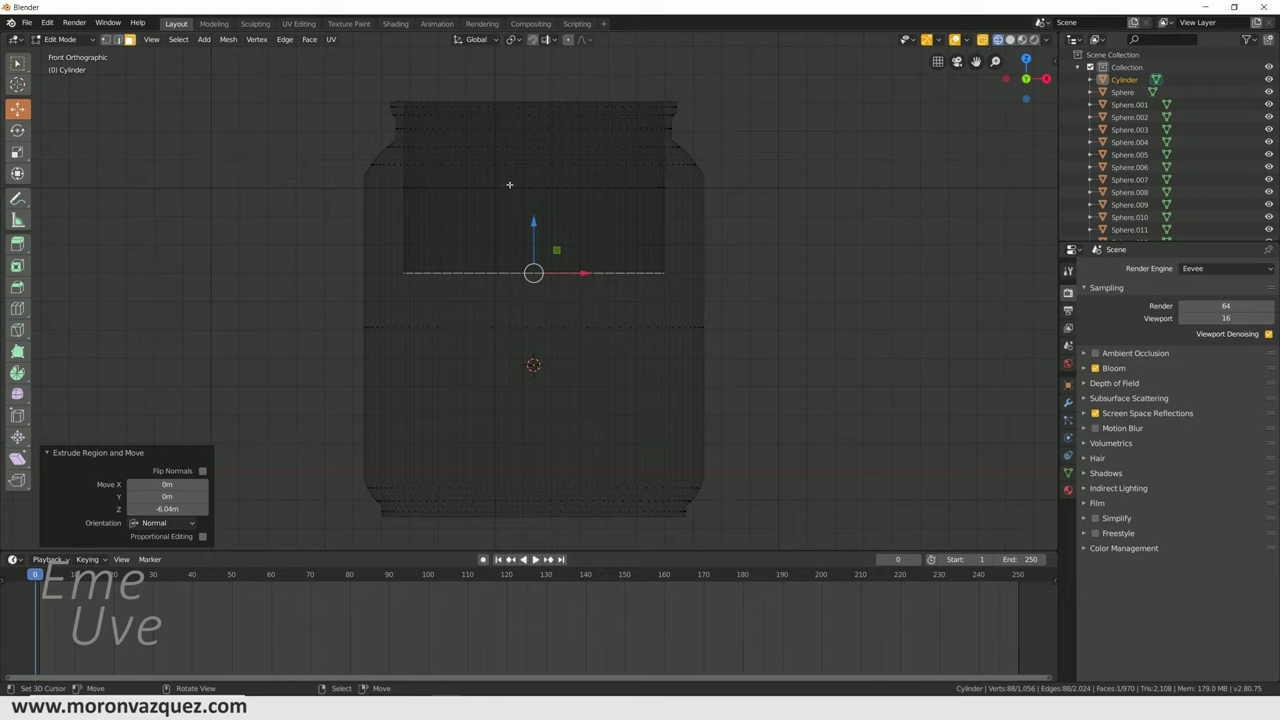
{"action": "key", "text": "ctrl+z"}
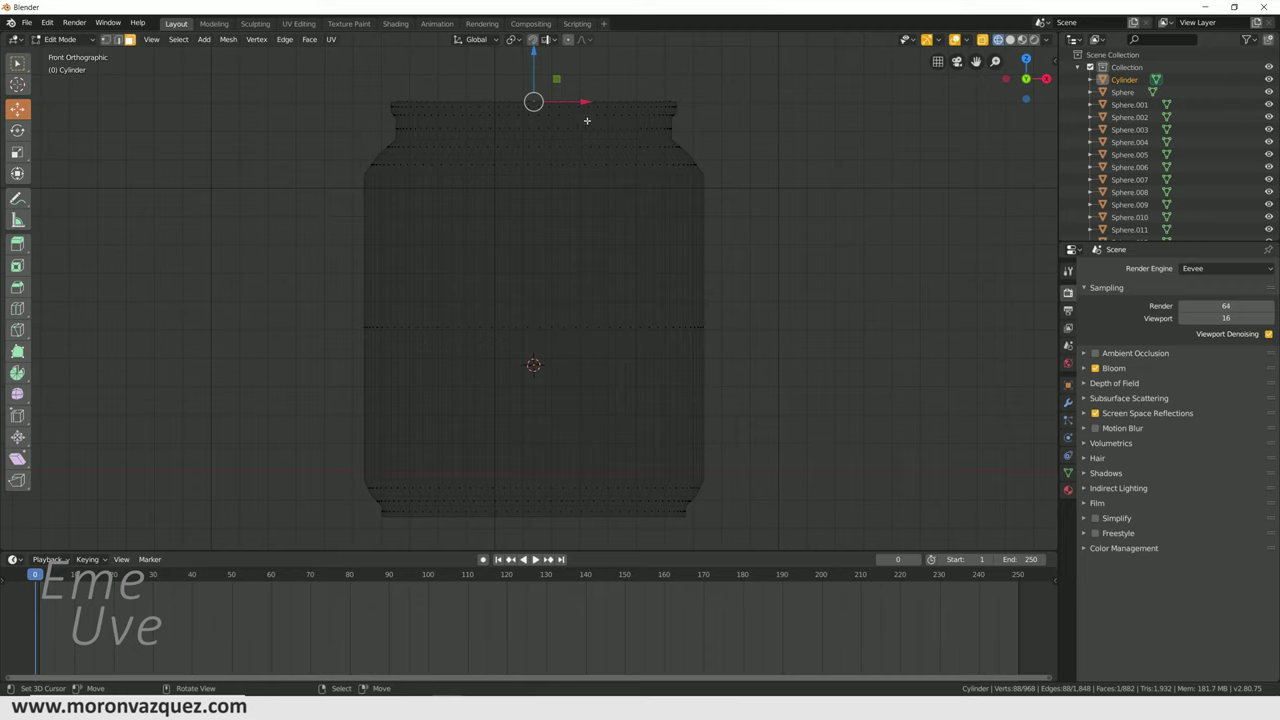
{"action": "key", "text": "e"}
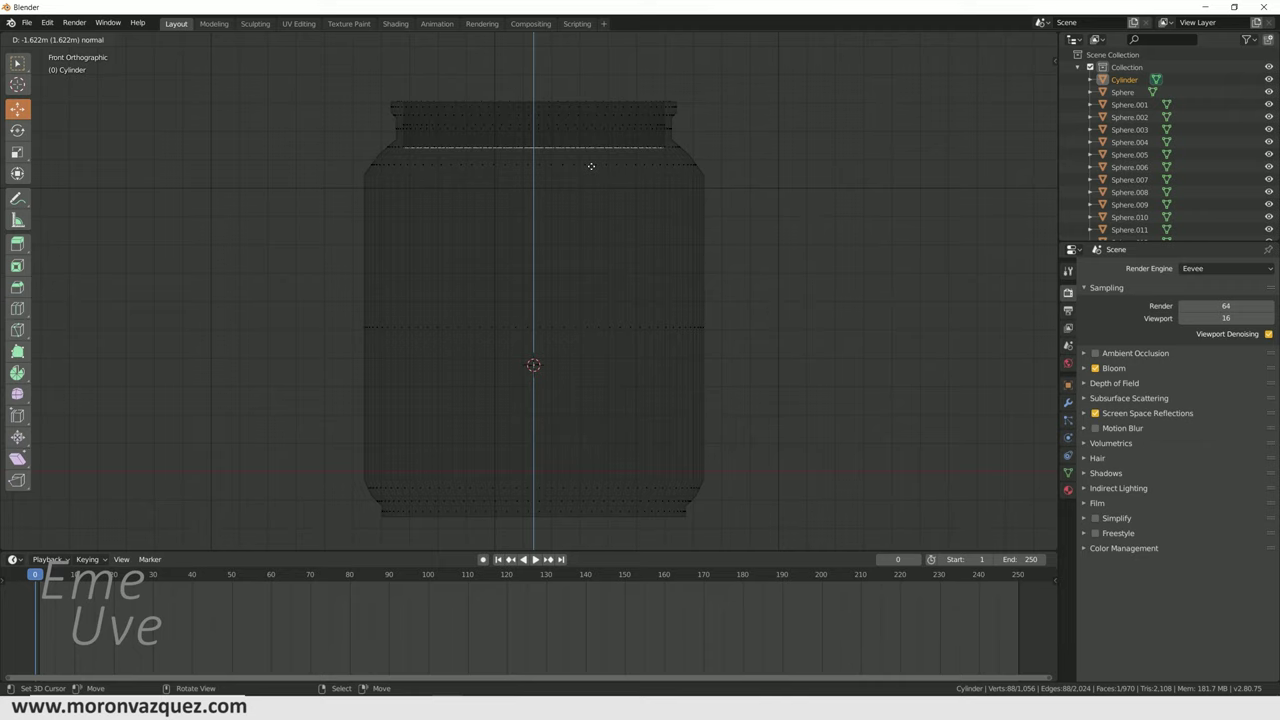
{"action": "left_click", "coordinate": [591, 166]}
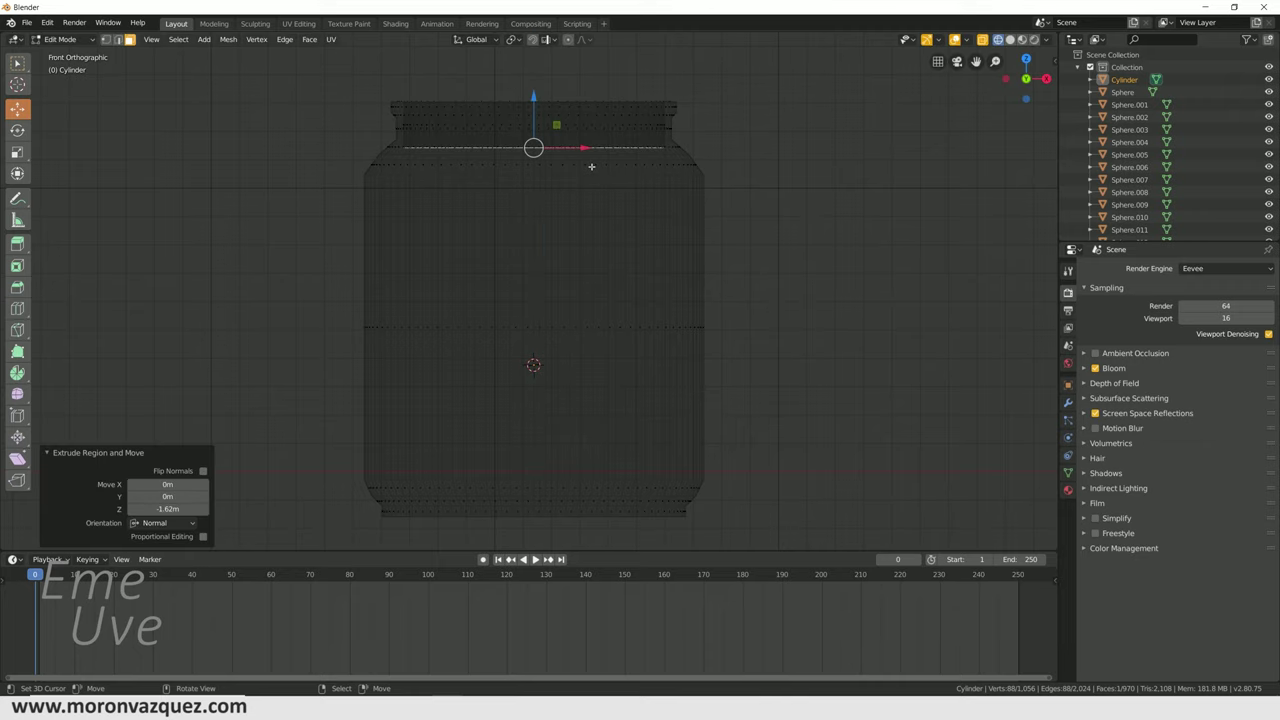
{"action": "key", "text": "e"}
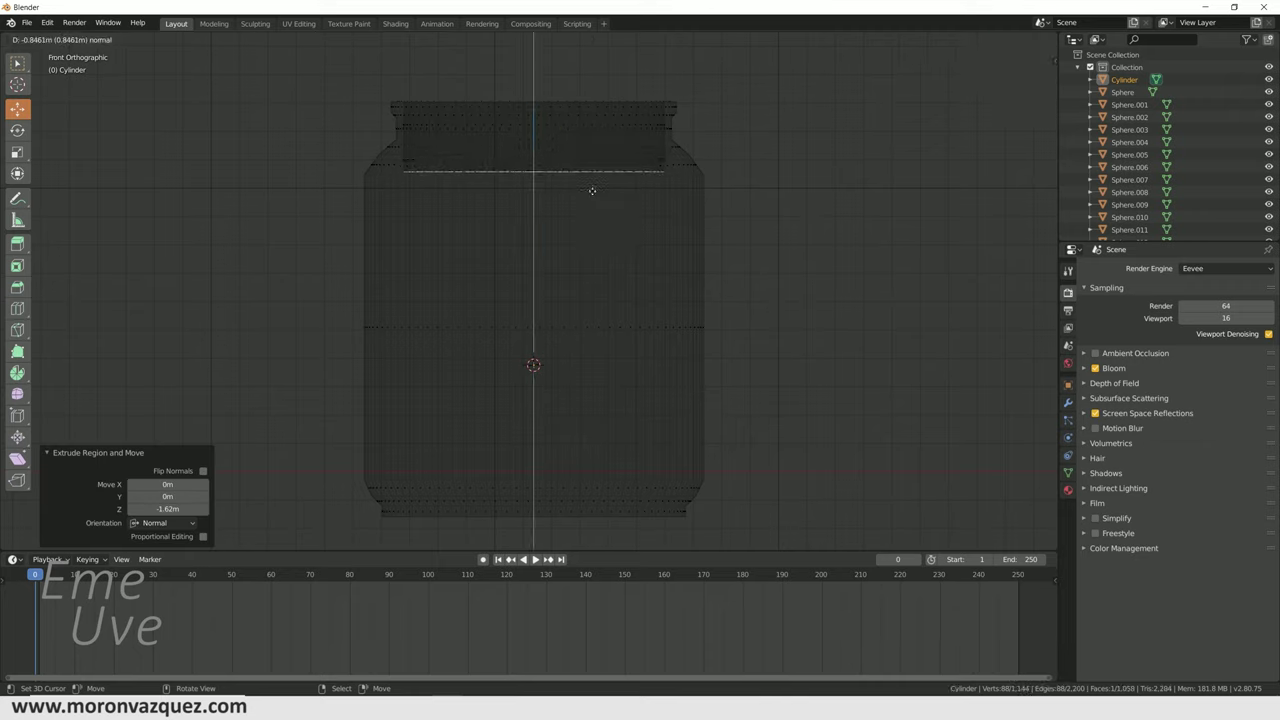
{"action": "left_click", "coordinate": [593, 194]}
- Widen the inner loop to 1.210, extrude it down to the base, and narrow it to 0.897
{"action": "key", "text": "s"}
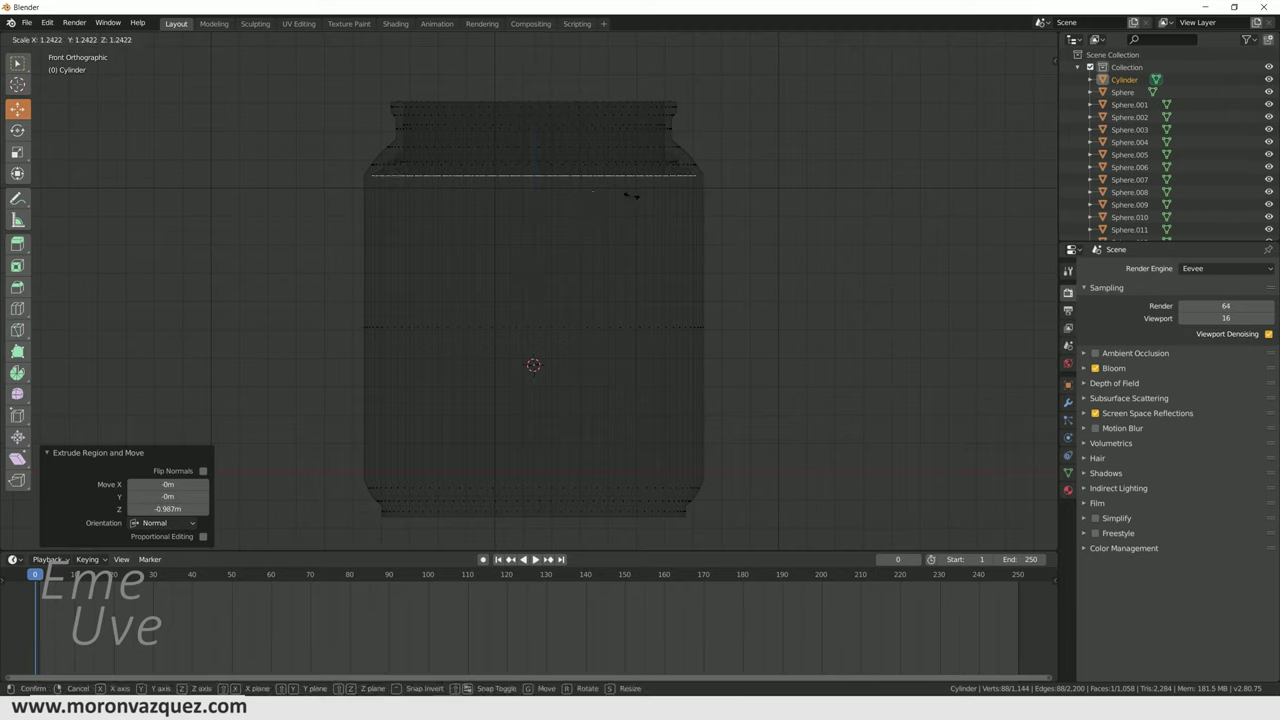
{"action": "left_click", "coordinate": [623, 196]}
{"action": "key", "text": "e"}
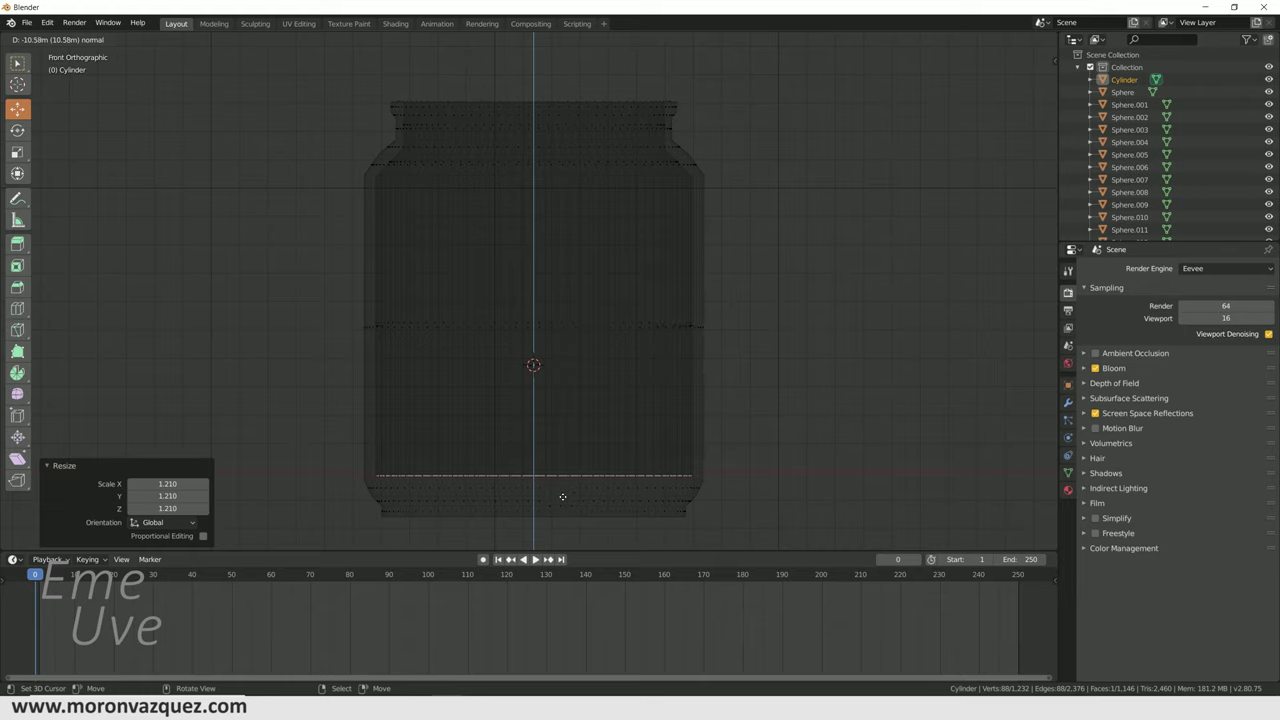
{"action": "left_click", "coordinate": [562, 497]}
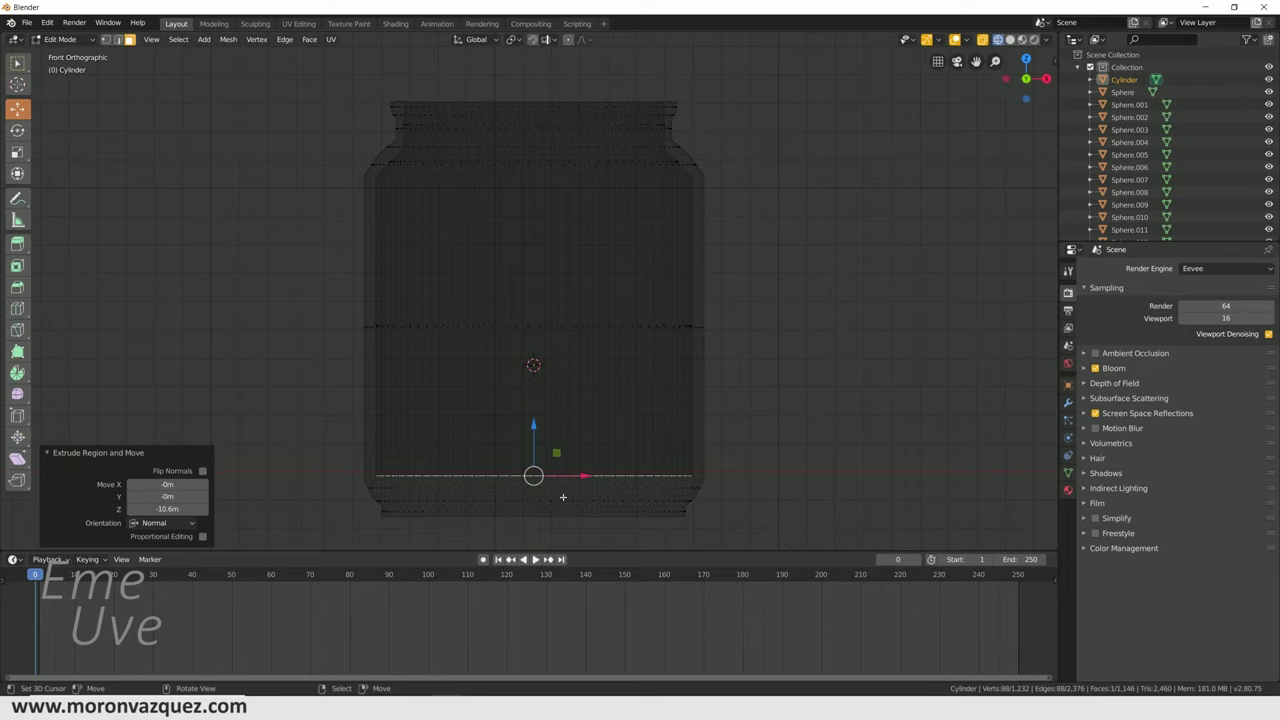
{"action": "key", "text": "e"}
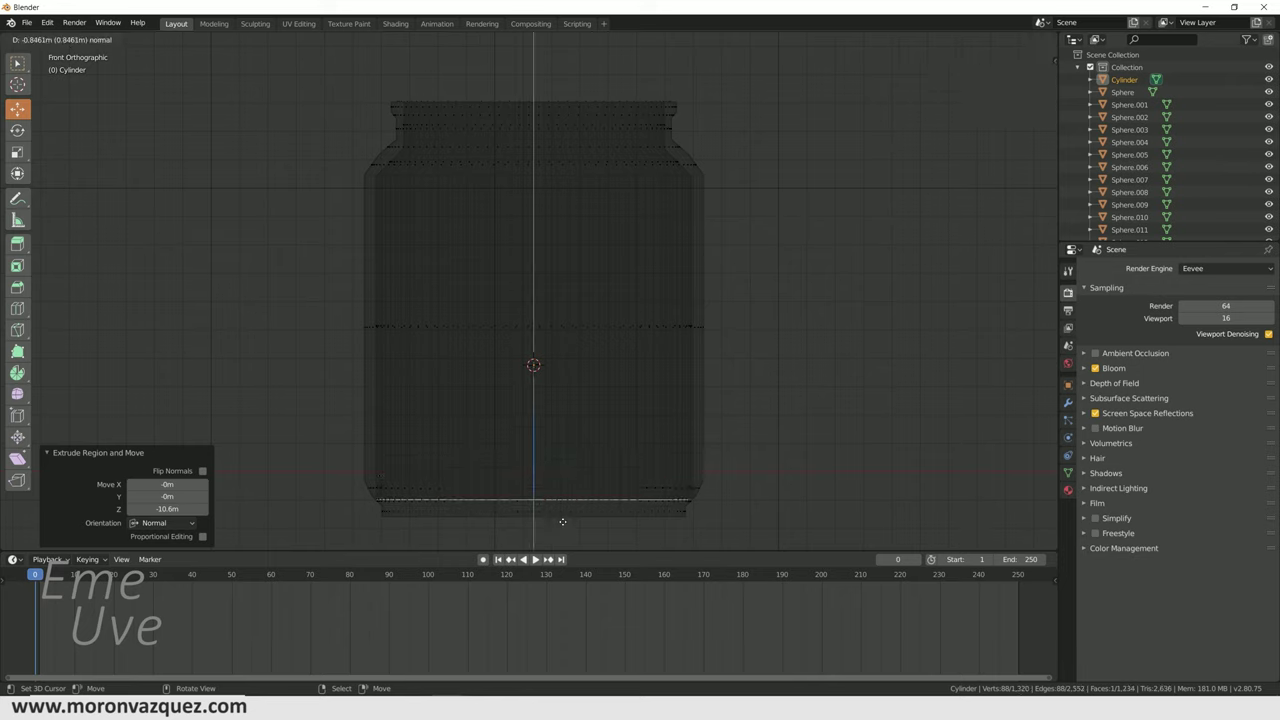
{"action": "left_click", "coordinate": [562, 522]}
{"action": "key", "text": "s"}
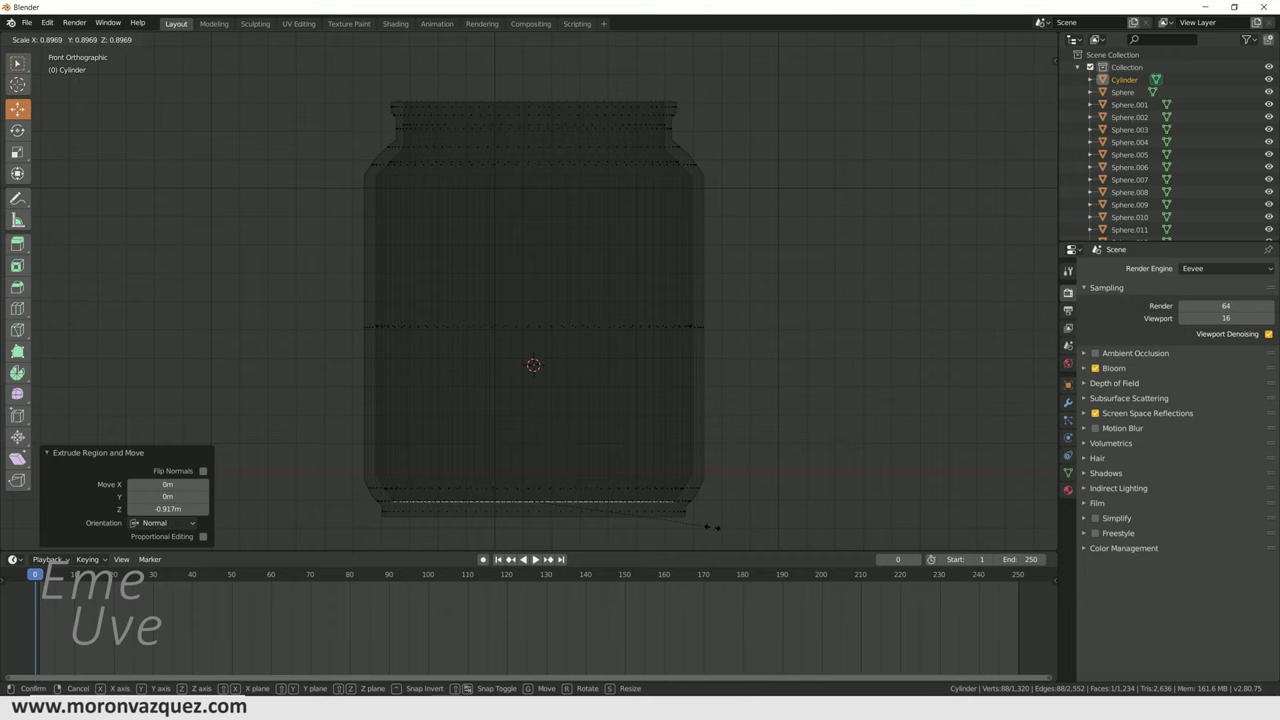
{"action": "left_click", "coordinate": [712, 527]}
- Switch the viewport to Rendered shading and return to Object Mode
{"action": "middle_click_drag", "start_coordinate": [798, 200], "coordinate": [774, 274]}
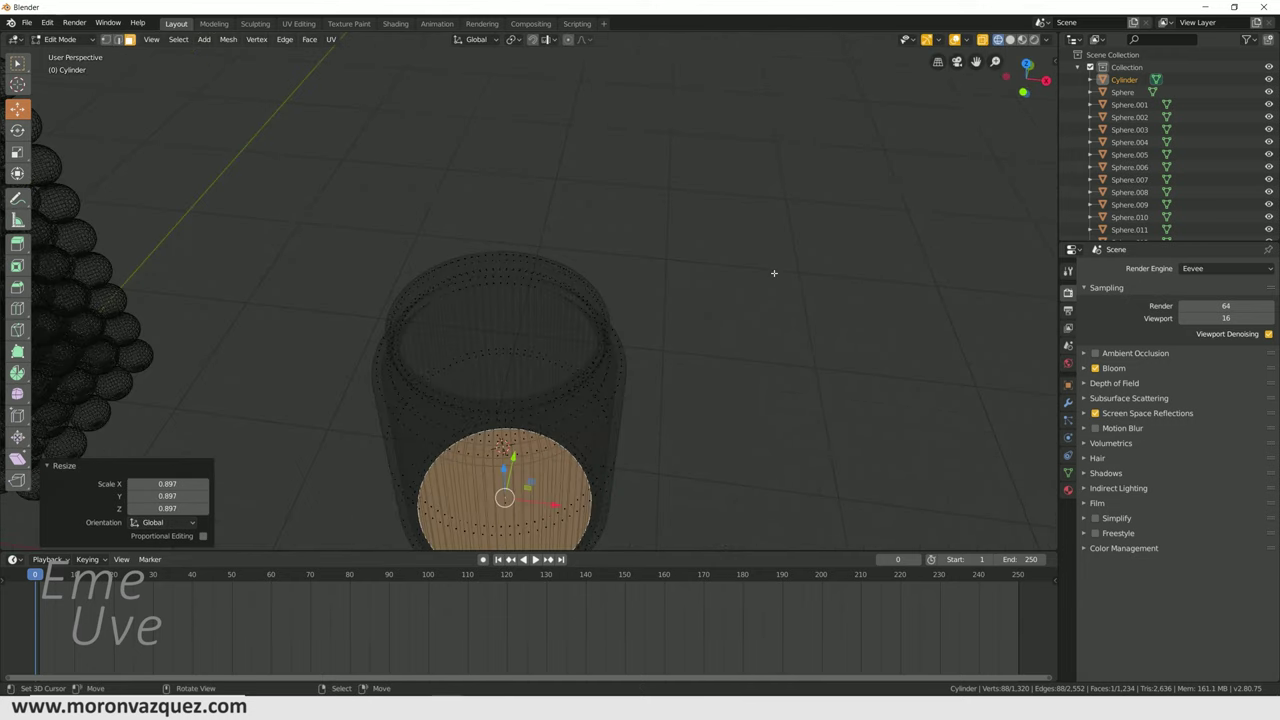
{"action": "left_click", "coordinate": [1033, 39]}
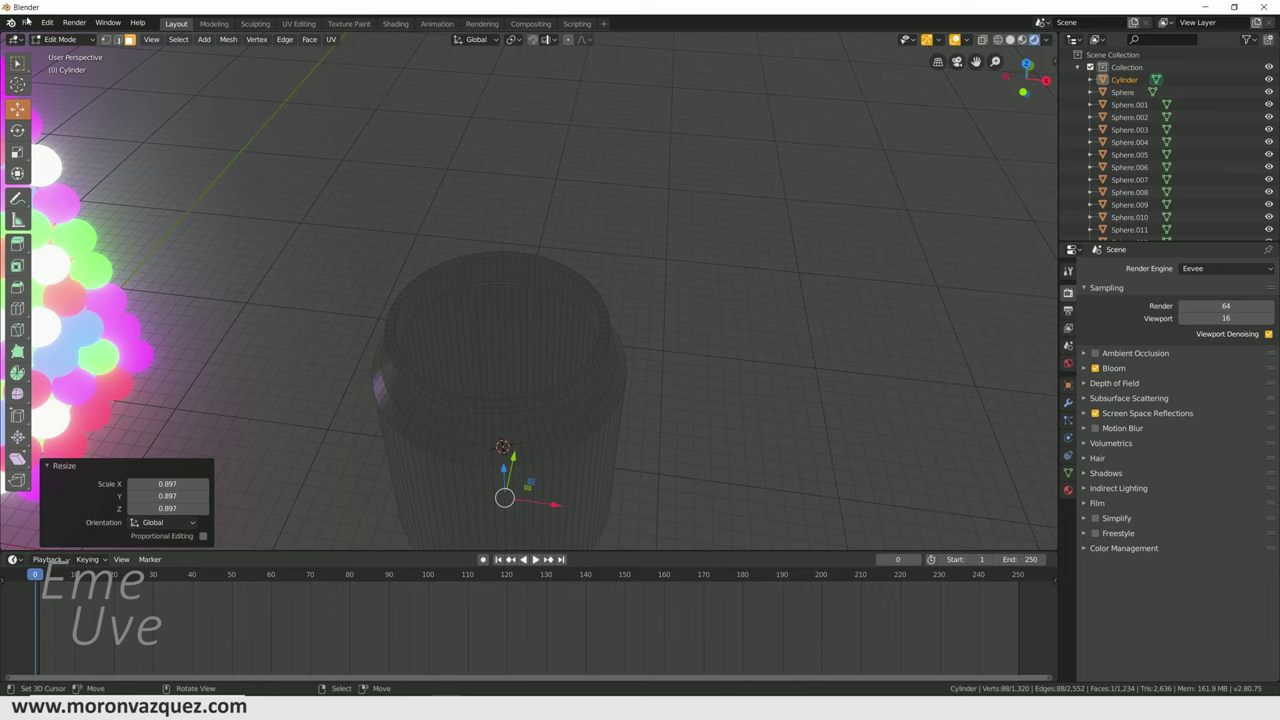
{"action": "left_click", "coordinate": [60, 40]}
{"action": "left_click", "coordinate": [60, 52]}
{"action": "mouse_move", "coordinate": [690, 380]}
{"action": "middle_mouse_down"}
{"action": "mouse_move", "coordinate": [708, 277]}
{"action": "mouse_move", "coordinate": [685, 268]}
{"action": "mouse_move", "coordinate": [669, 294]}
{"action": "mouse_move", "coordinate": [600, 314]}
{"action": "middle_mouse_up"}
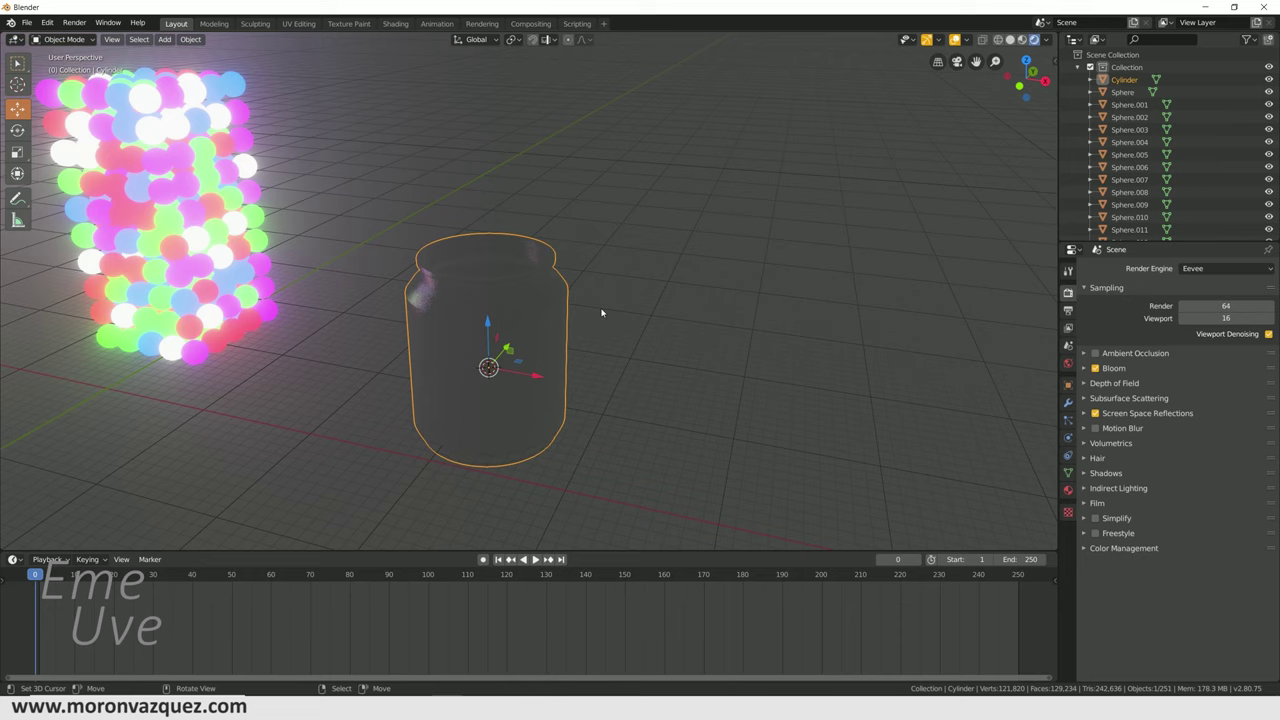
- Scale the whole jar to about twice its size
{"action": "scroll", "coordinate": [610, 312], "scroll_direction": "down", "scroll_amount": 4}
{"action": "key", "text": "s"}
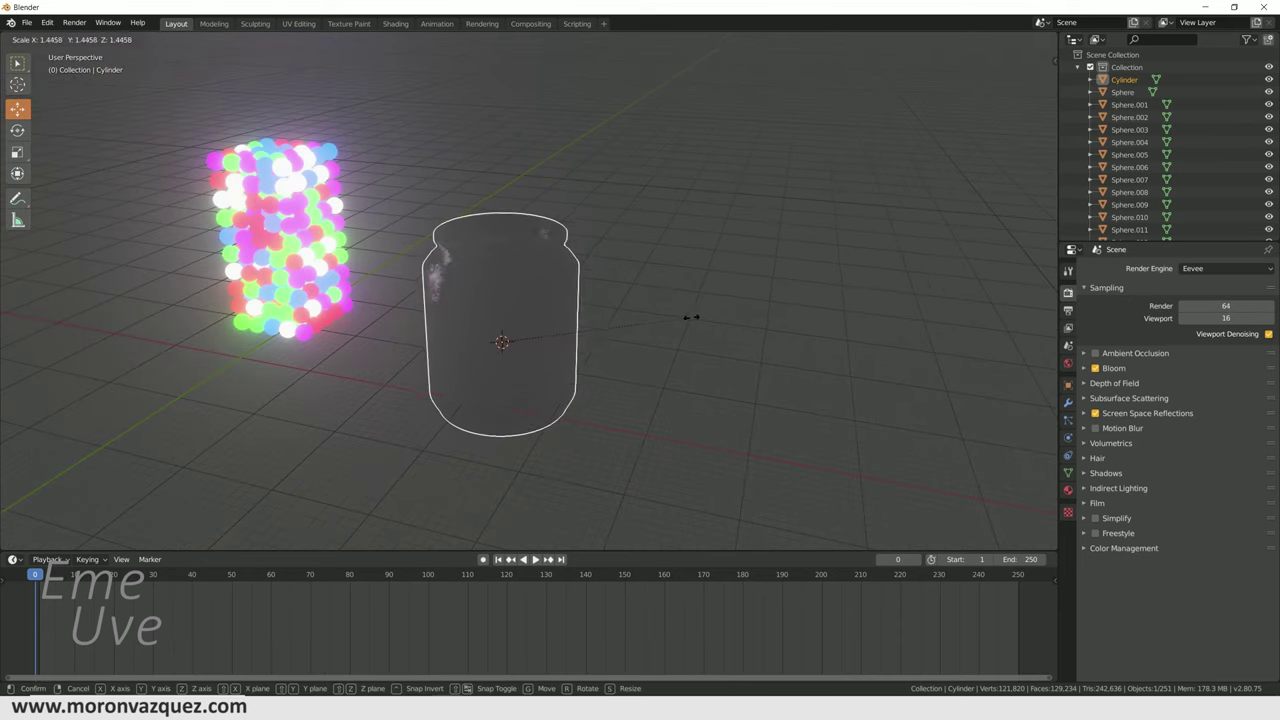
{"action": "left_click", "coordinate": [700, 322]}
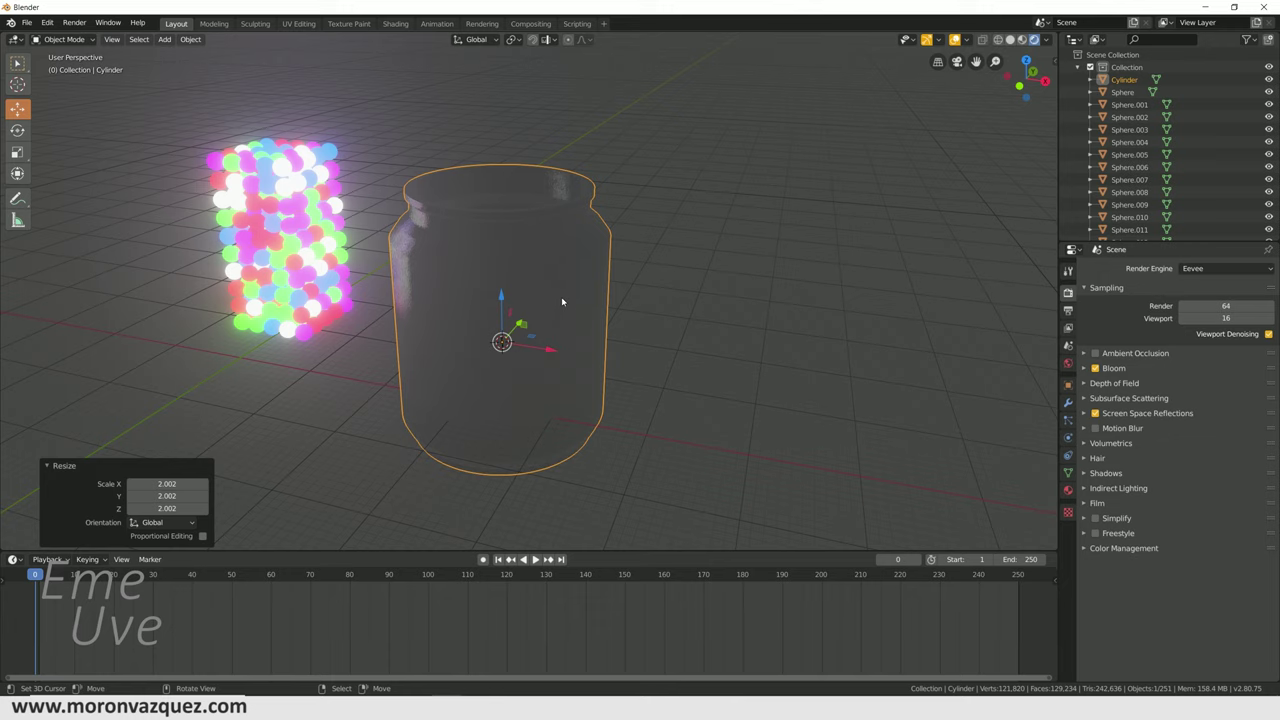
- From top view in solid shading, move the jar along X and Y under the spheres
{"action": "key", "text": "KP_7"}
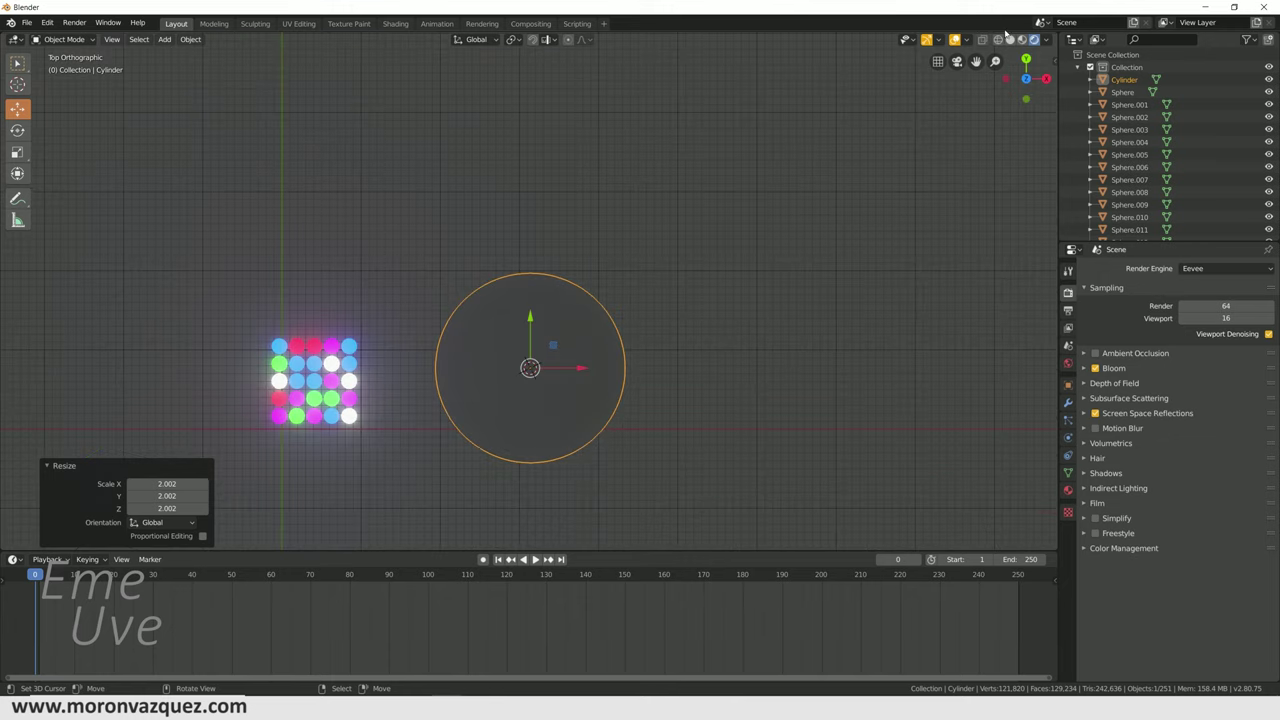
{"action": "left_click", "coordinate": [1010, 39]}
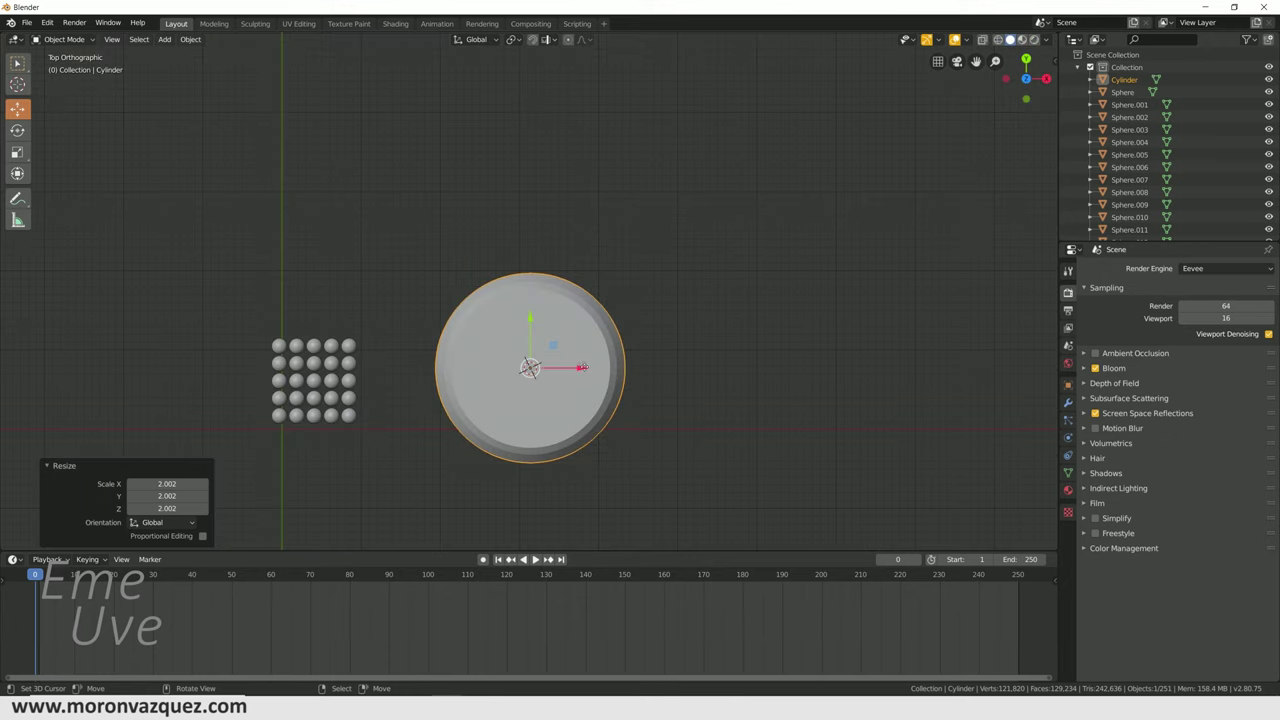
{"action": "key", "text": "g"}
{"action": "key", "text": "x"}
{"action": "left_click", "coordinate": [366, 386]}
{"action": "key", "text": "g"}
{"action": "key", "text": "y"}
{"action": "left_click", "coordinate": [304, 335]}
{"action": "middle_click_drag", "start_coordinate": [304, 335], "coordinate": [354, 260]}
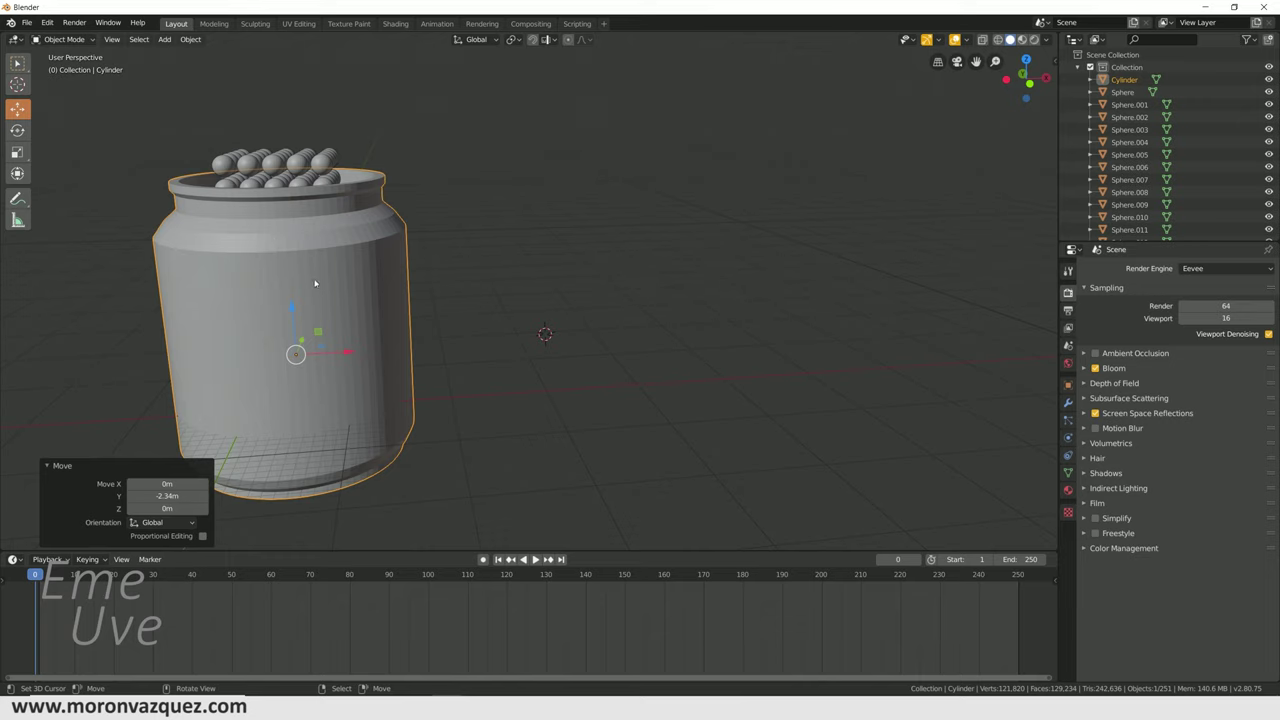
- Shift everything on Z, then lower the jar 21.2 m so it sits beneath the spheres
{"action": "key", "text": "a"}
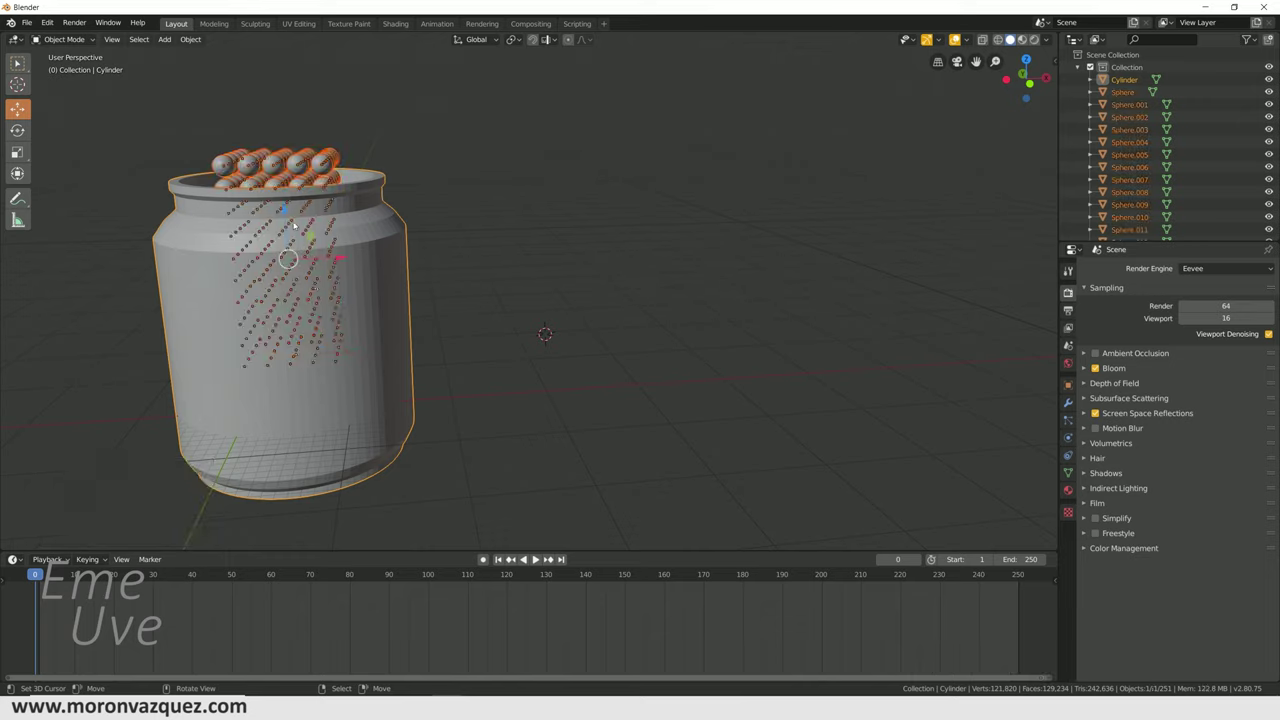
{"action": "key", "text": "g"}
{"action": "key", "text": "z"}
{"action": "key", "text": "Return"}
{"action": "left_click", "coordinate": [371, 202]}
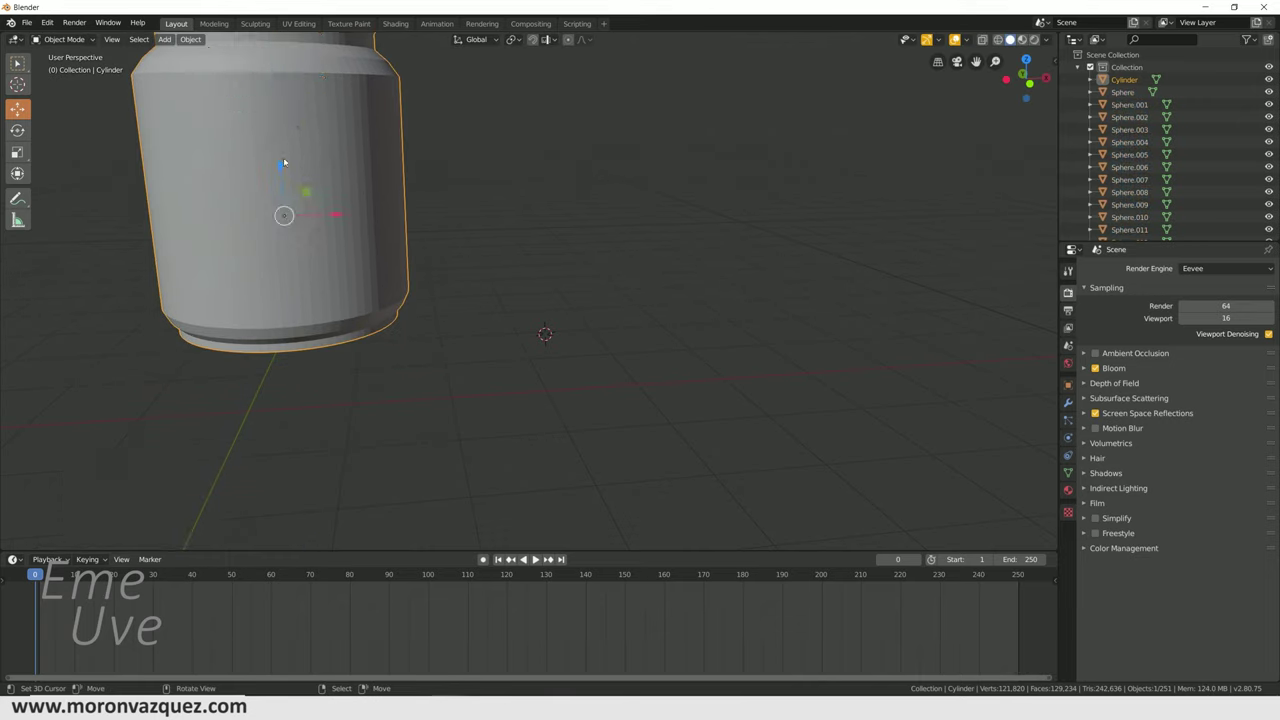
{"action": "scroll", "coordinate": [283, 160], "scroll_direction": "down", "scroll_amount": 4}
{"action": "key", "text": "g"}
{"action": "key", "text": "z"}
{"action": "key", "text": "Return"}
{"action": "mouse_move", "coordinate": [494, 314]}
{"action": "middle_mouse_down"}
{"action": "mouse_move", "coordinate": [389, 328]}
{"action": "mouse_move", "coordinate": [443, 313]}
{"action": "mouse_move", "coordinate": [423, 306]}
{"action": "mouse_move", "coordinate": [460, 313]}
{"action": "mouse_move", "coordinate": [435, 352]}
{"action": "mouse_move", "coordinate": [509, 284]}
{"action": "middle_mouse_up"}
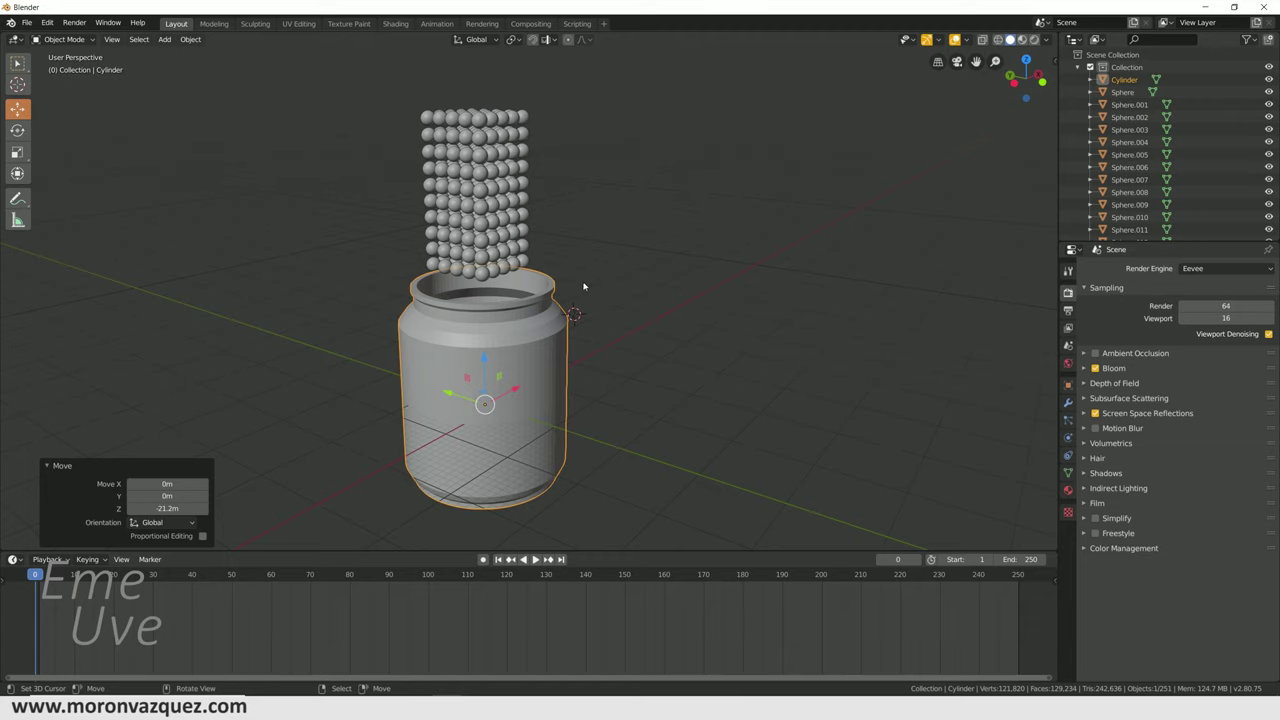
{"action": "middle_click_drag", "start_coordinate": [579, 321], "coordinate": [472, 298]}
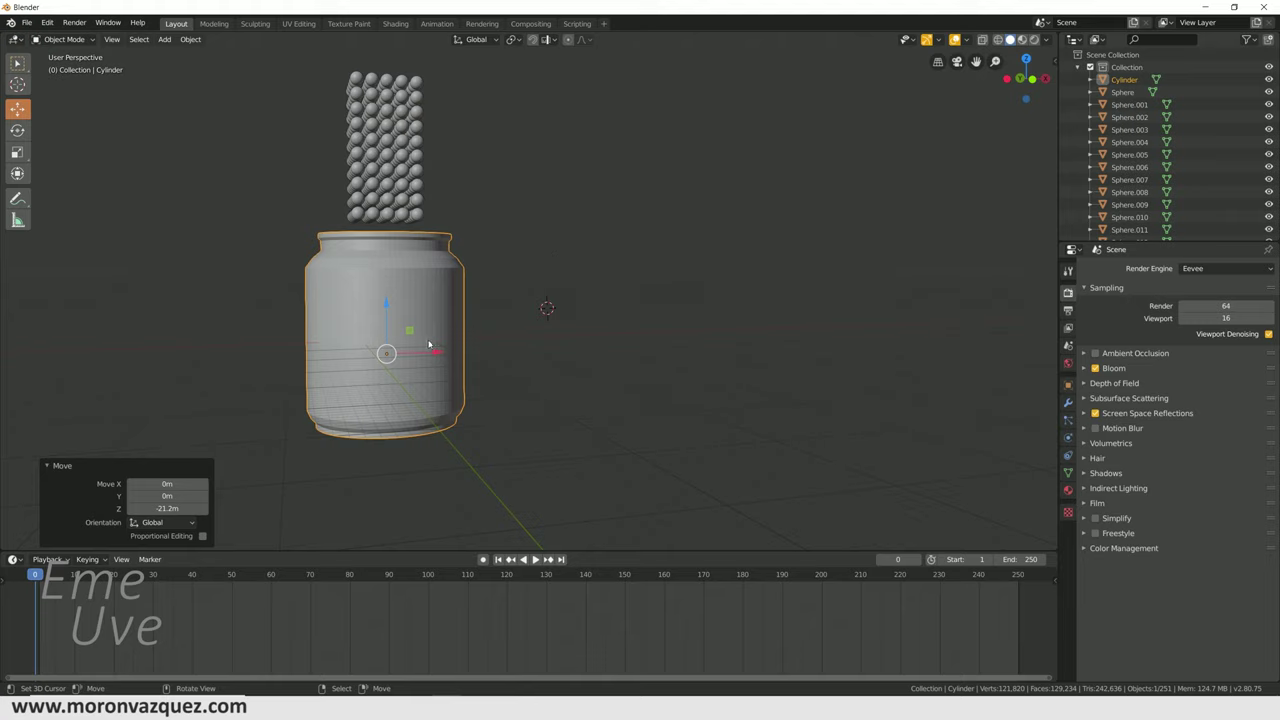
- Play the animation to watch the spheres fall through the jar, rewind to frame 1, and open Physics
{"action": "left_click", "coordinate": [427, 301]}
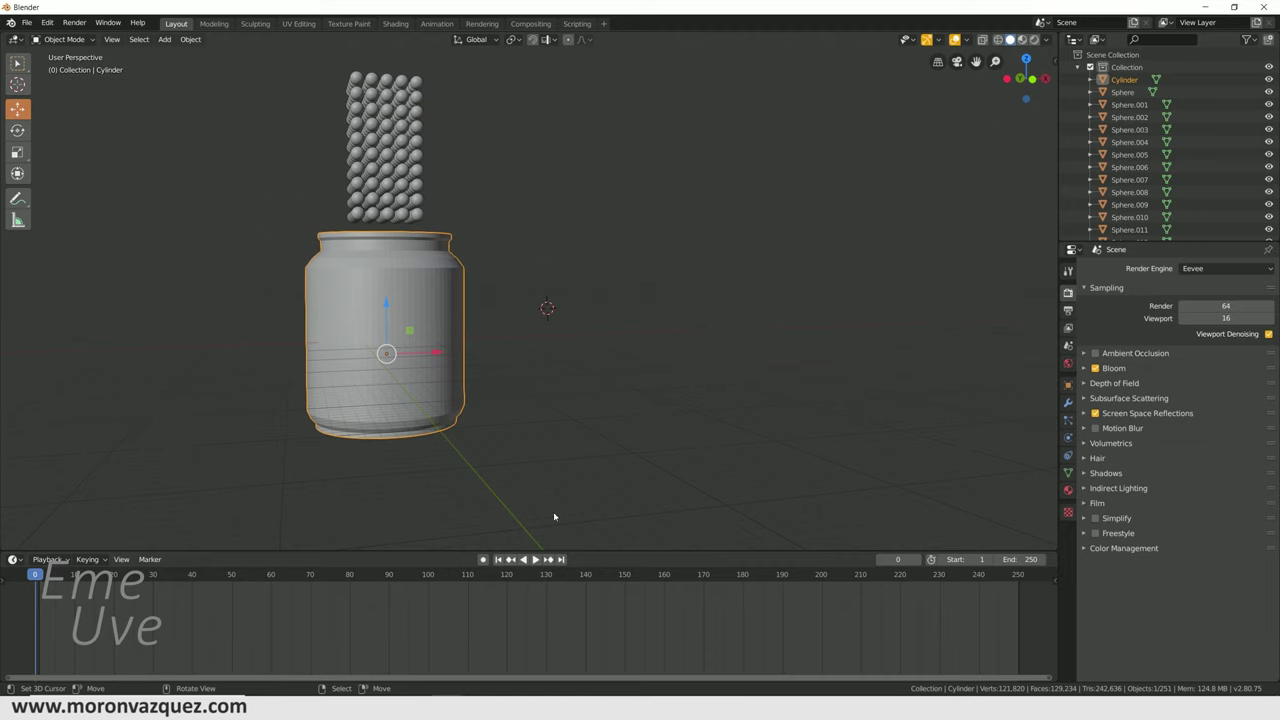
{"action": "left_click", "coordinate": [535, 559]}
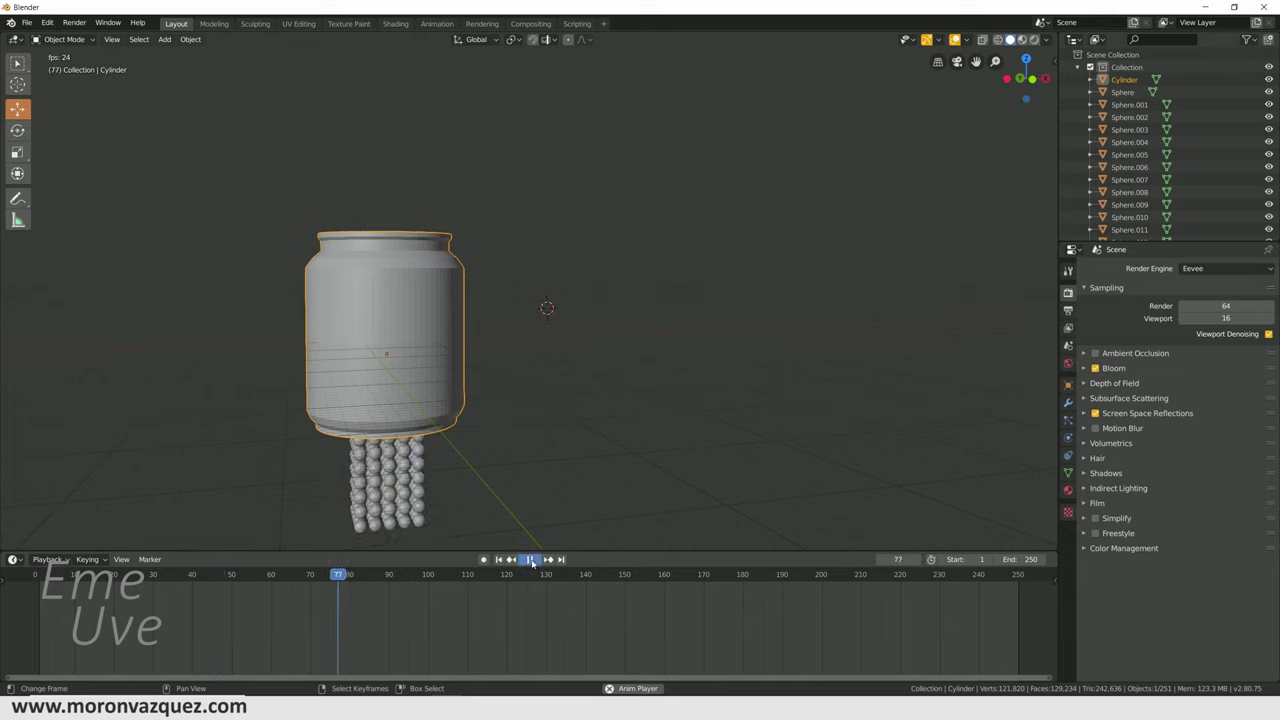
{"action": "left_click", "coordinate": [531, 559]}
{"action": "left_click", "coordinate": [498, 559]}
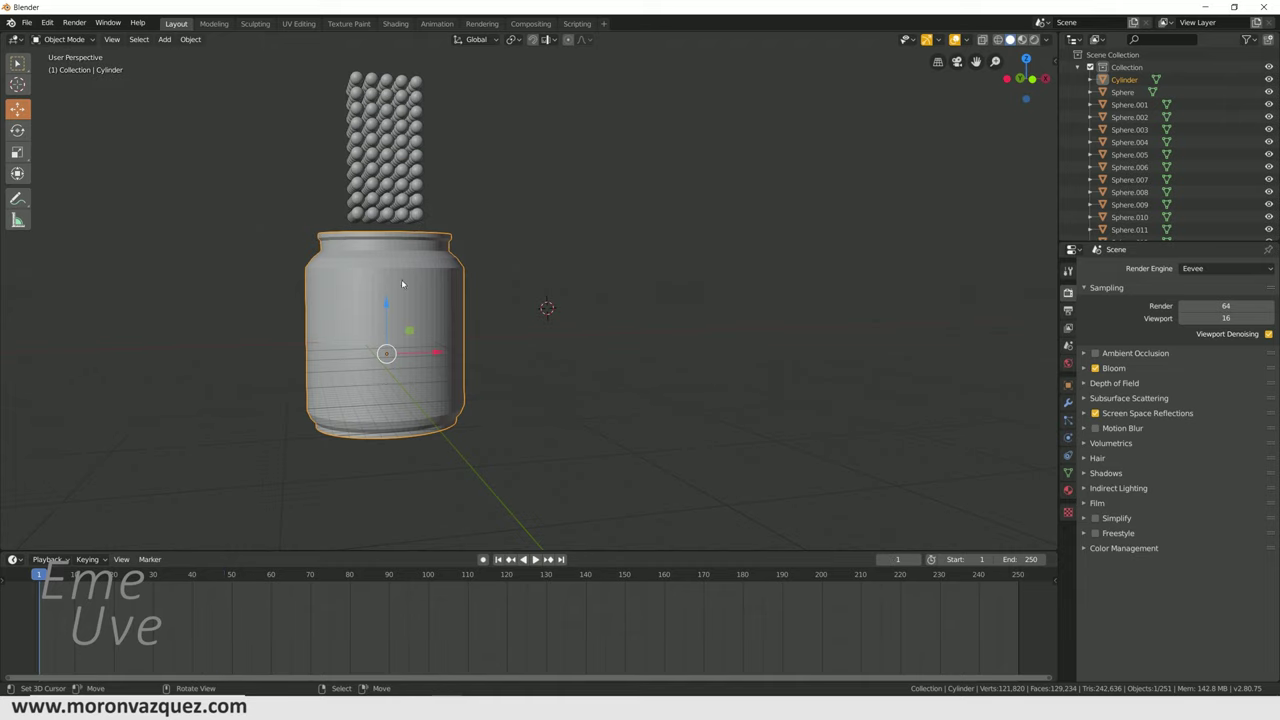
{"action": "left_click", "coordinate": [1068, 437]}
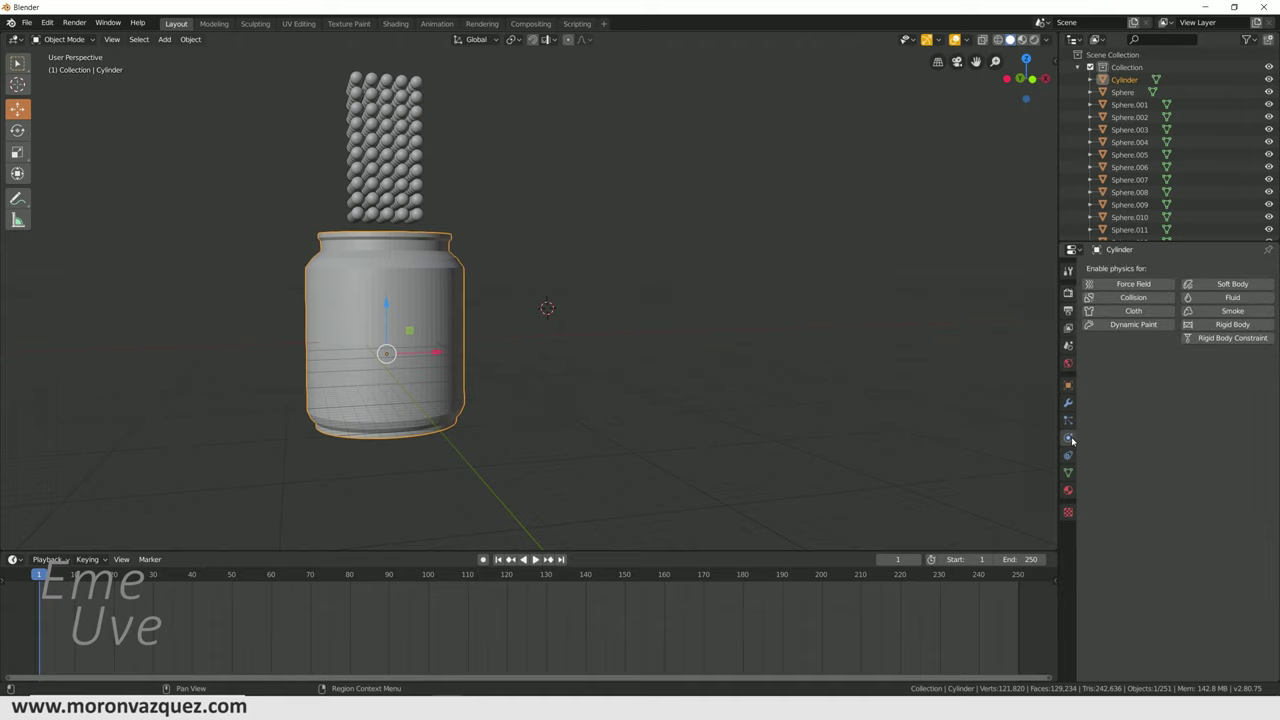
- Add Rigid Body physics to the jar with Type Passive and Shape Mesh
{"action": "left_click", "coordinate": [1220, 325]}
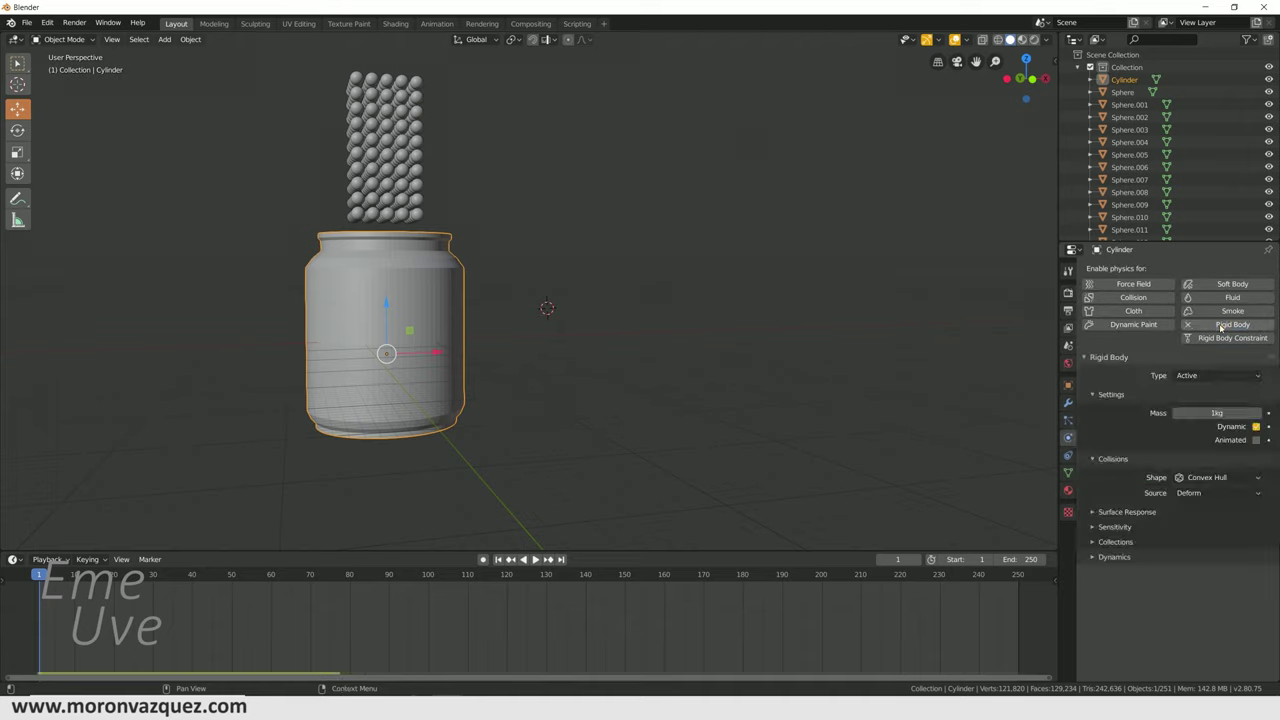
{"action": "left_click", "coordinate": [1215, 375]}
{"action": "left_click", "coordinate": [1211, 405]}
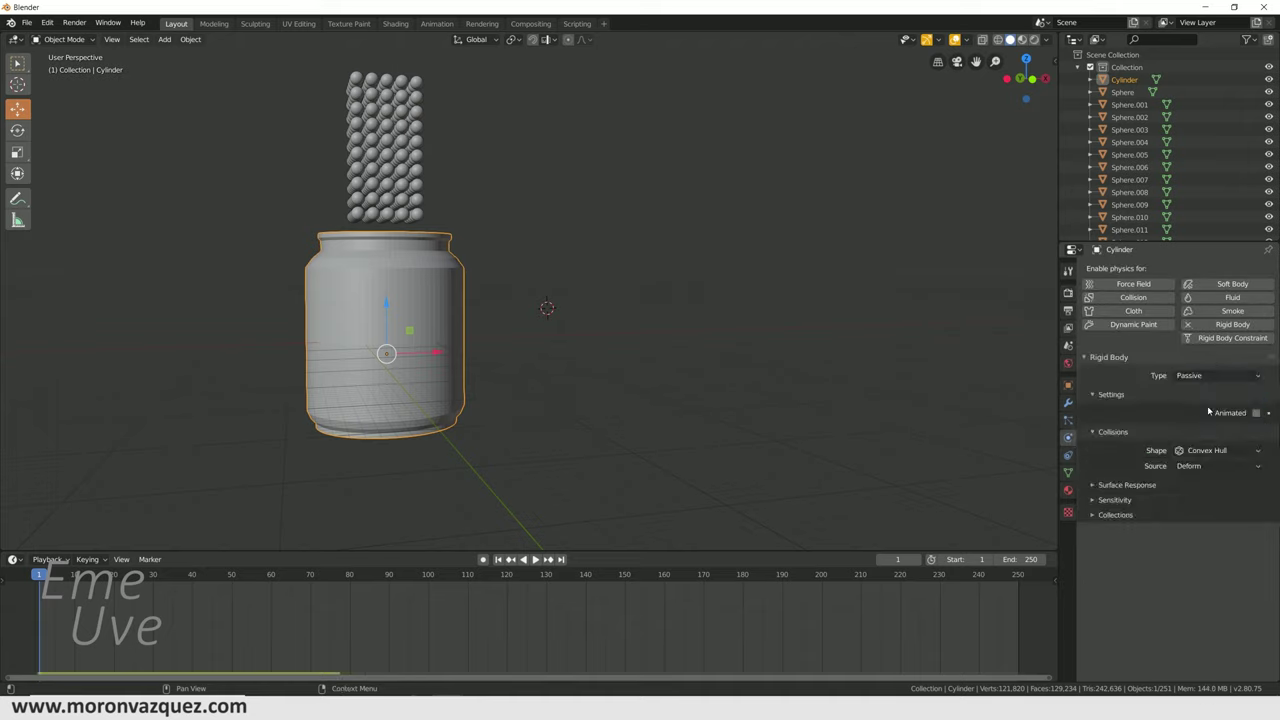
{"action": "left_click", "coordinate": [1222, 450]}
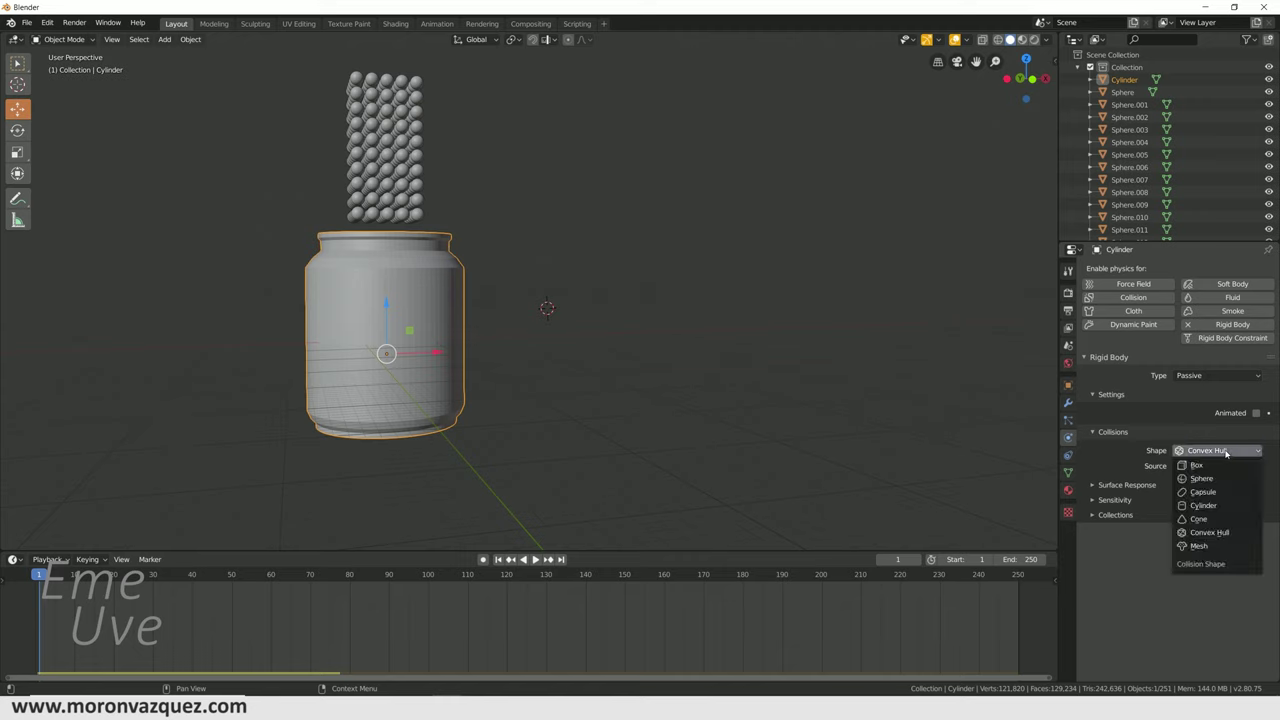
{"action": "left_click", "coordinate": [1220, 548]}
- Play the simulation to see the spheres land inside the jar, then rewind to frame 1
{"action": "left_click", "coordinate": [535, 559]}
{"action": "mouse_move", "coordinate": [531, 508]}
{"action": "middle_mouse_down"}
{"action": "mouse_move", "coordinate": [571, 460]}
{"action": "mouse_move", "coordinate": [624, 470]}
{"action": "middle_mouse_up"}
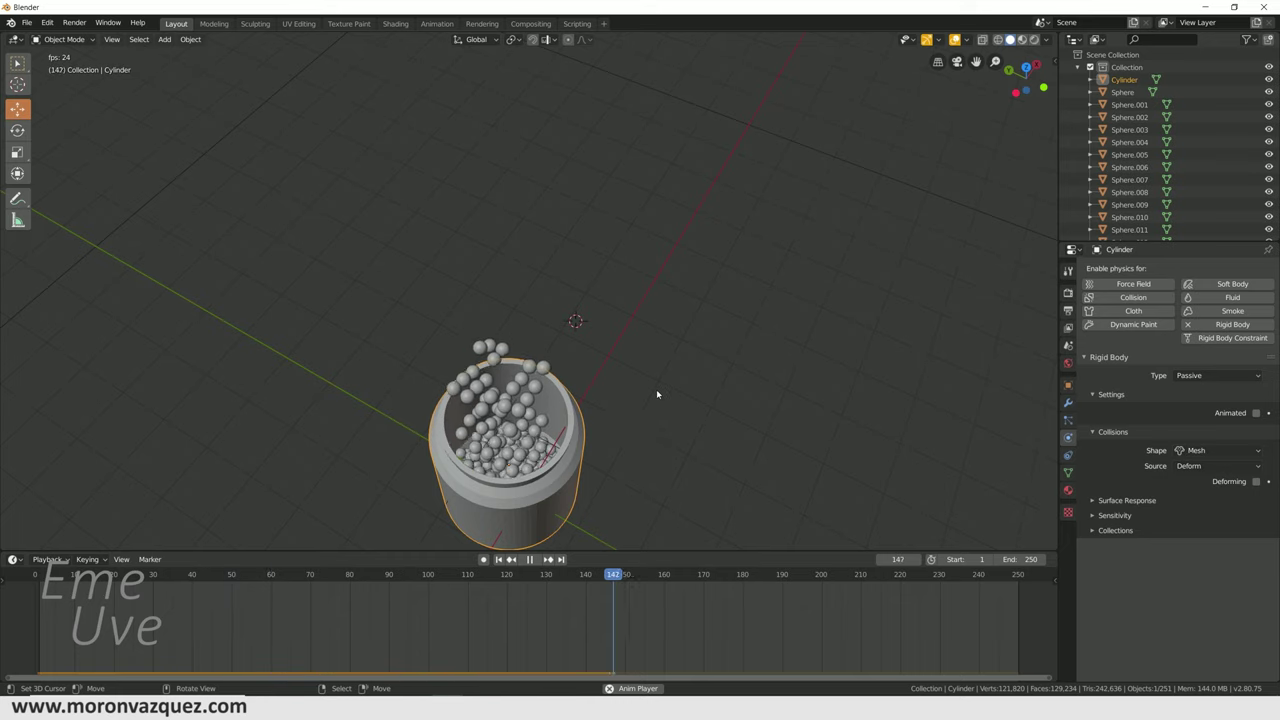
{"action": "left_click", "coordinate": [527, 561]}
{"action": "left_click", "coordinate": [498, 559]}
{"action": "middle_click_drag", "start_coordinate": [604, 448], "coordinate": [574, 383]}
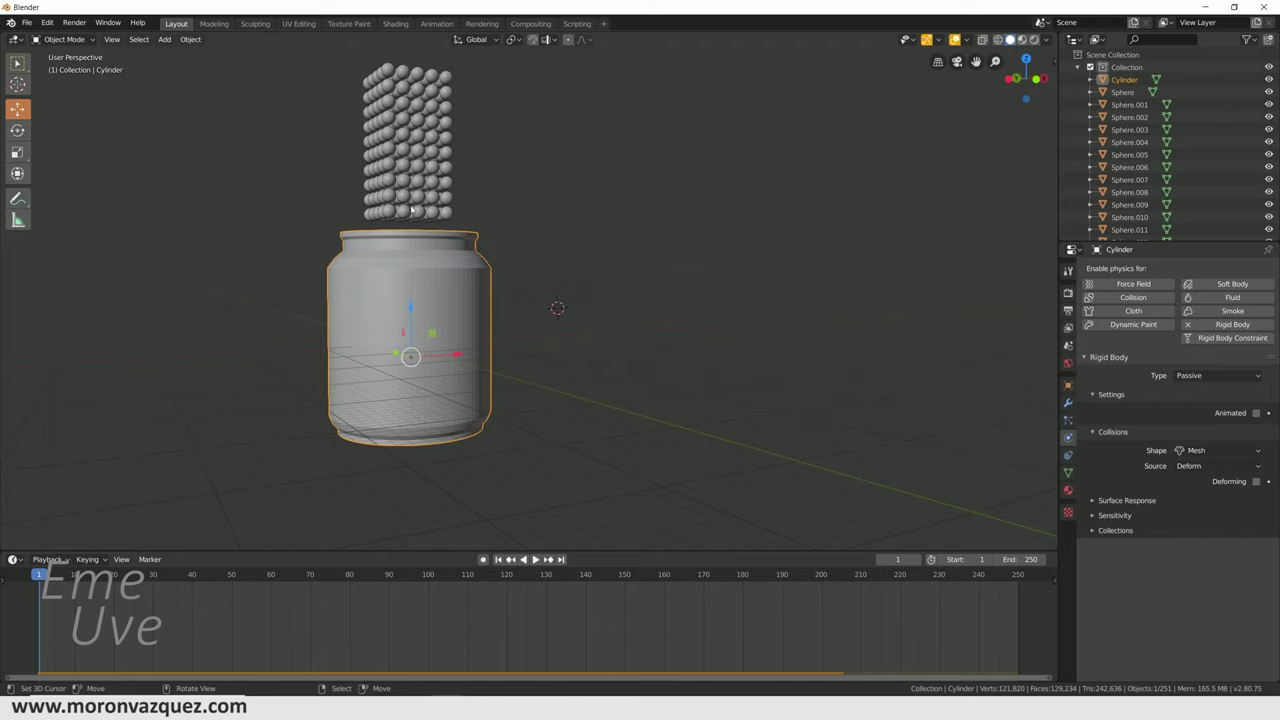
- Show the centred jar in front orthographic view with Rendered shading
{"action": "key", "text": "KP_1"}
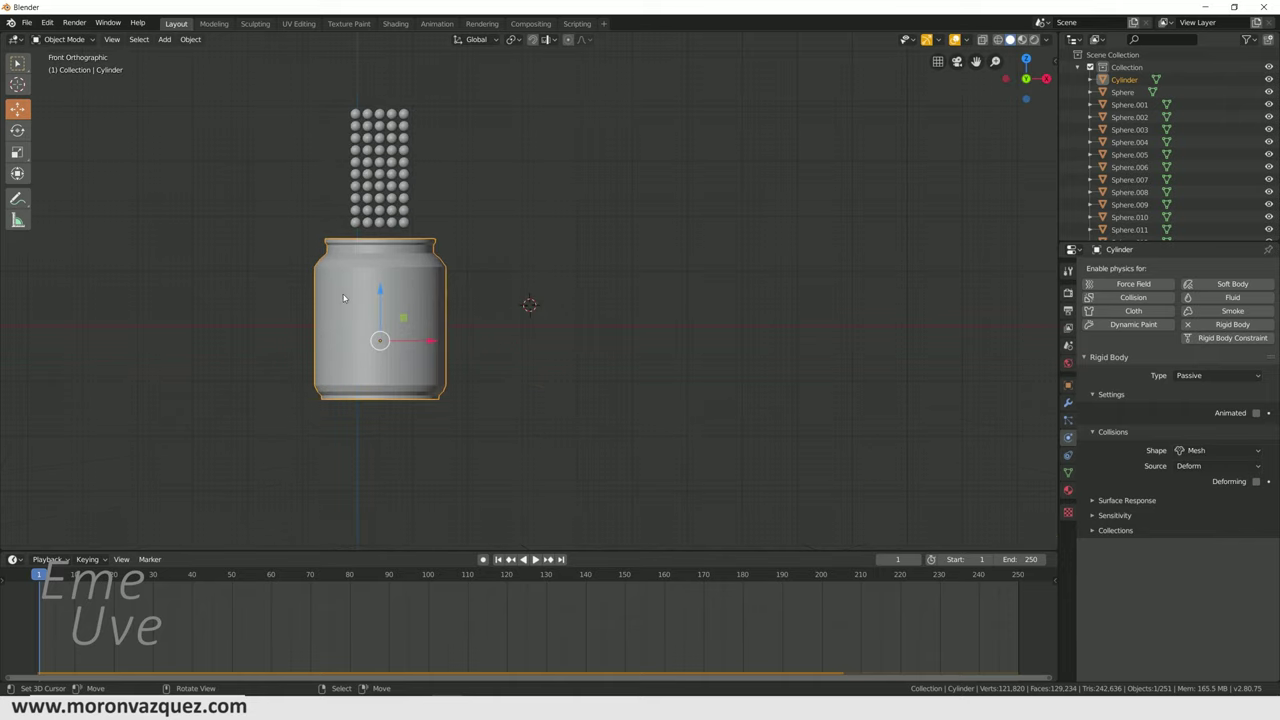
{"action": "scroll", "coordinate": [426, 300], "scroll_direction": "up", "scroll_amount": 3}
{"action": "middle_click_drag", "start_coordinate": [426, 300], "coordinate": [663, 360], "text": "shift"}
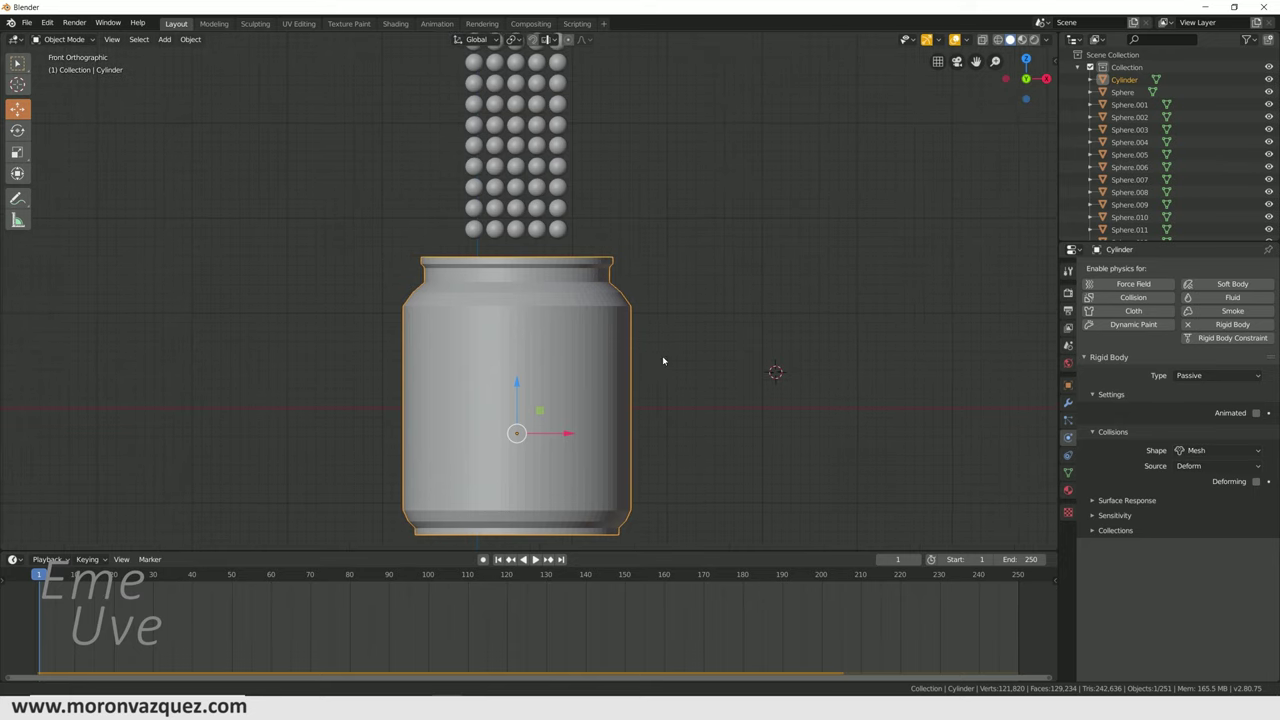
{"action": "left_click", "coordinate": [1034, 40]}
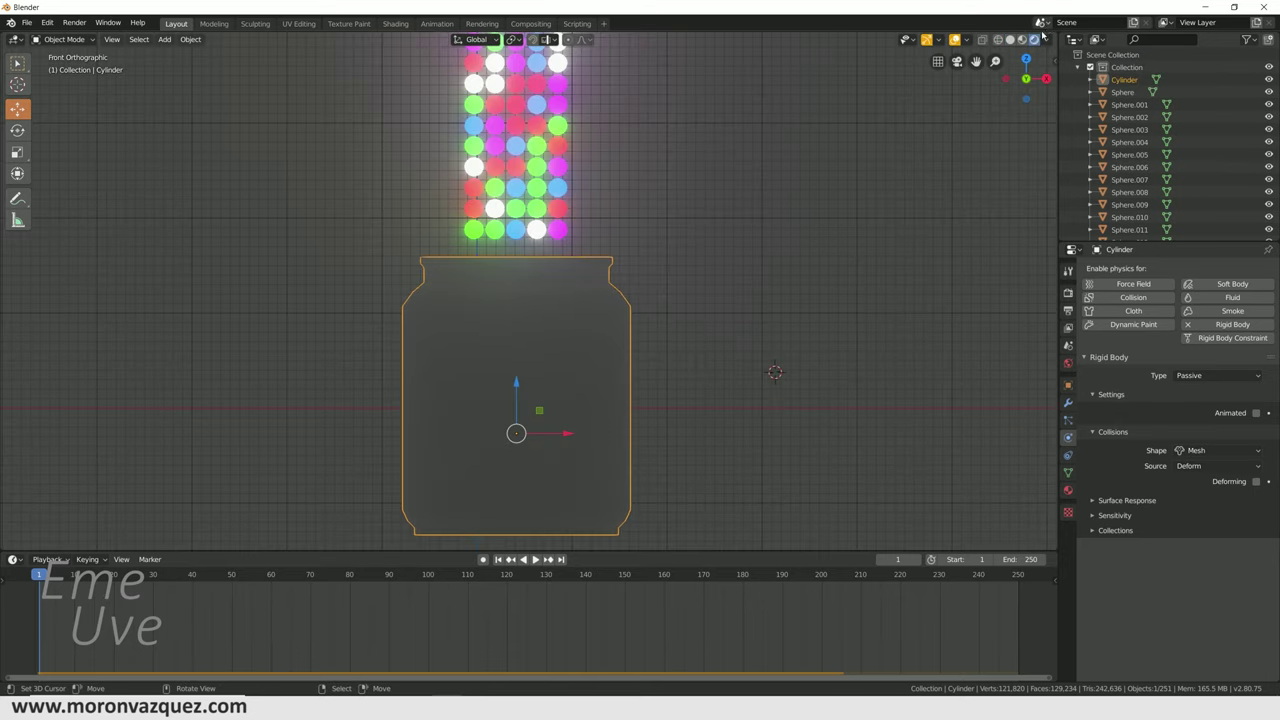
- Give the jar a new material, Material.003, then go to Render Properties
{"action": "left_click", "coordinate": [1068, 491]}
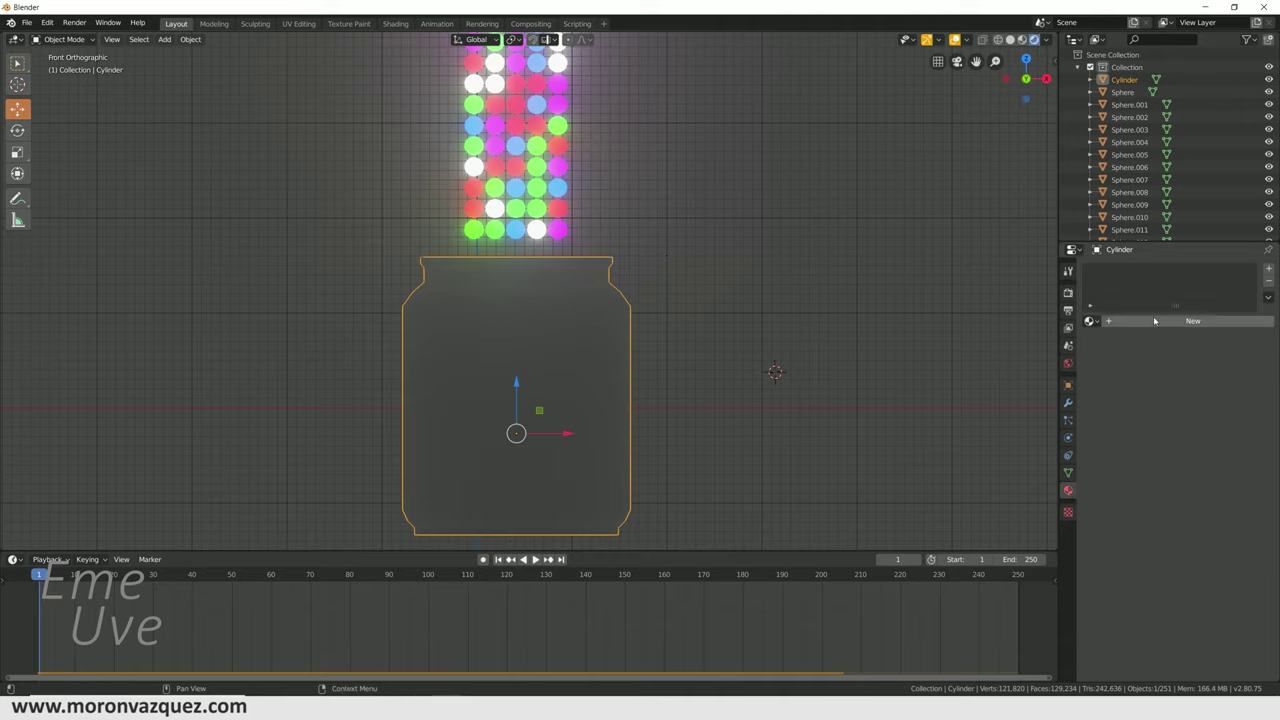
{"action": "left_click", "coordinate": [1160, 322]}
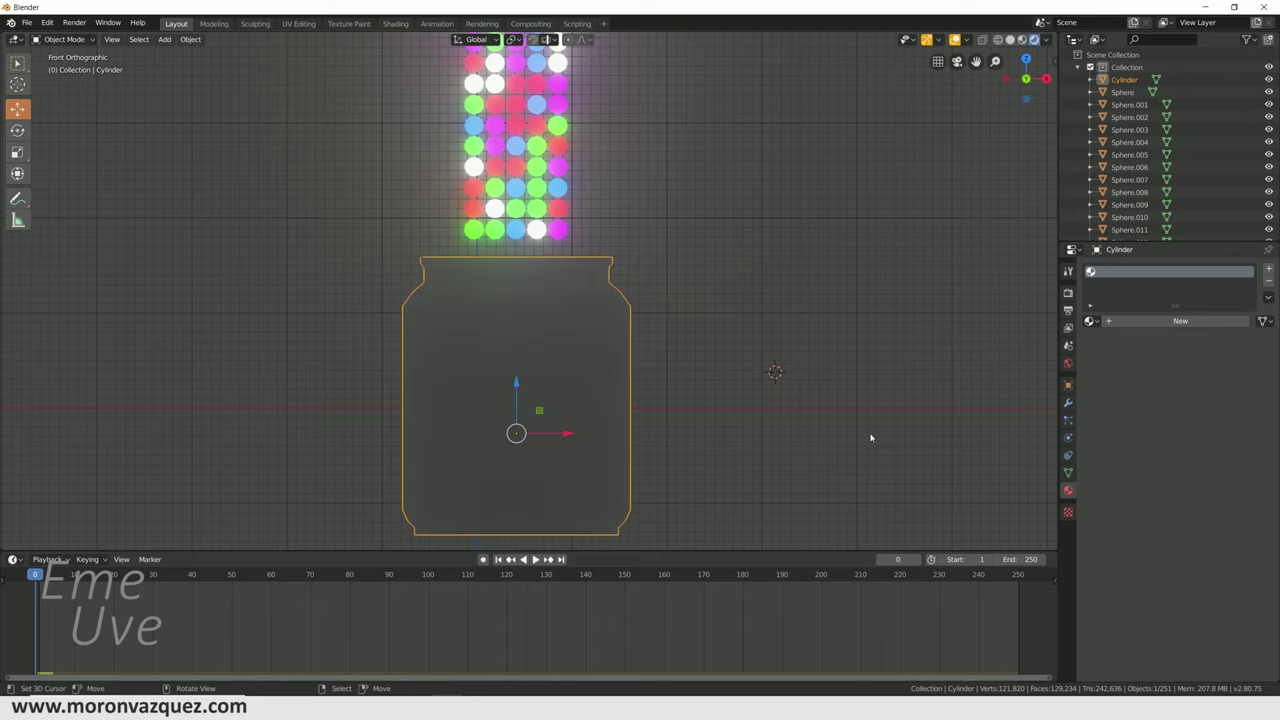
{"action": "left_click", "coordinate": [1150, 321]}
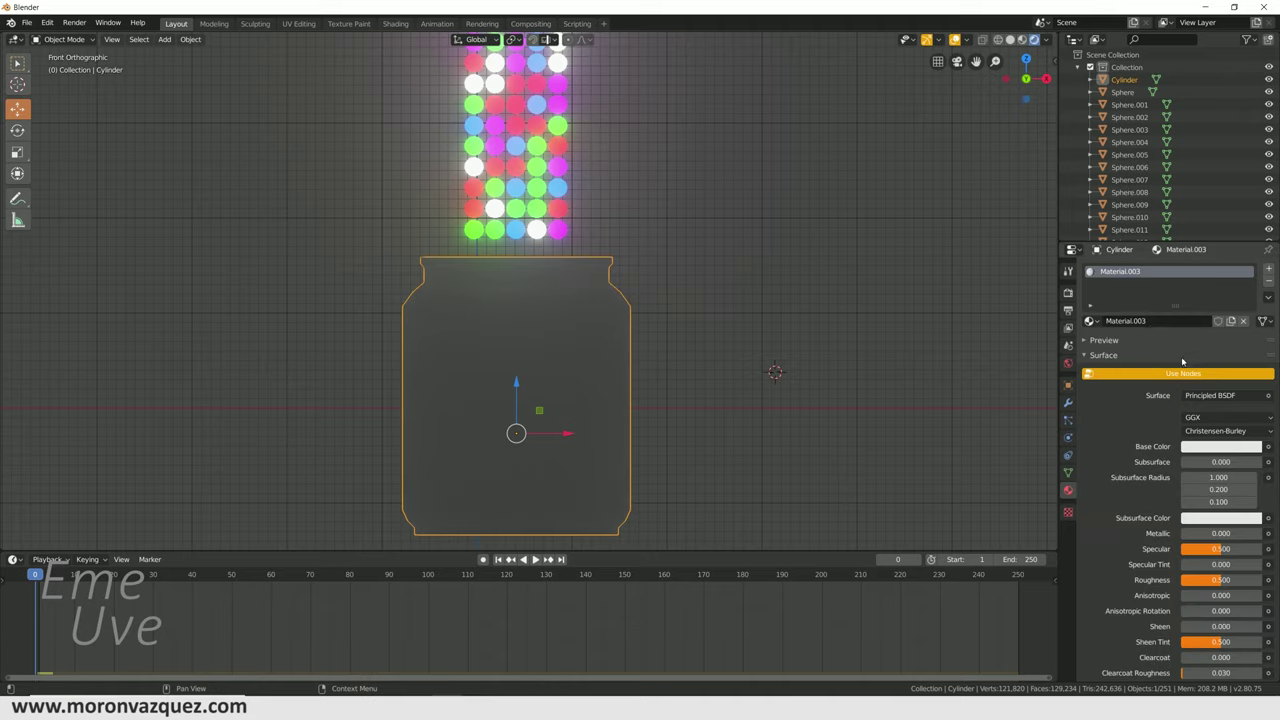
{"action": "scroll", "coordinate": [1180, 530], "scroll_direction": "down", "scroll_amount": 2}
{"action": "scroll", "coordinate": [1180, 510], "scroll_direction": "down", "scroll_amount": 1}
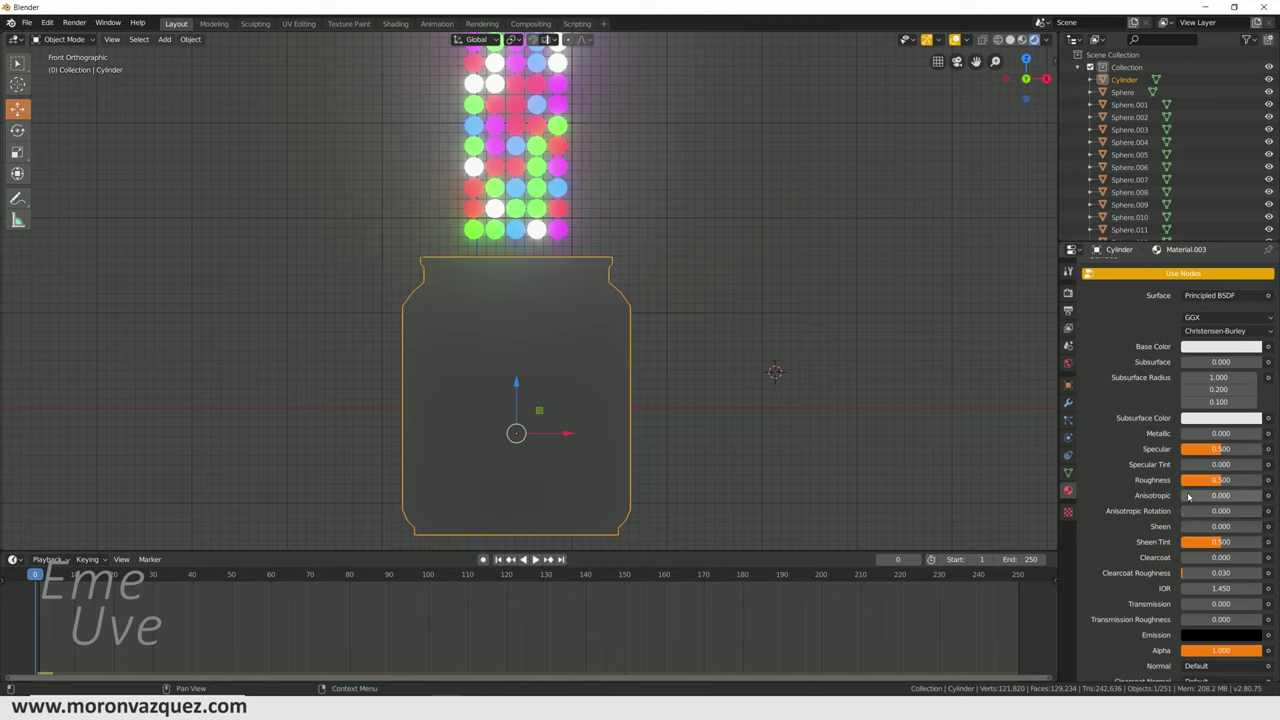
{"action": "scroll", "coordinate": [1182, 490], "scroll_direction": "down", "scroll_amount": 2}
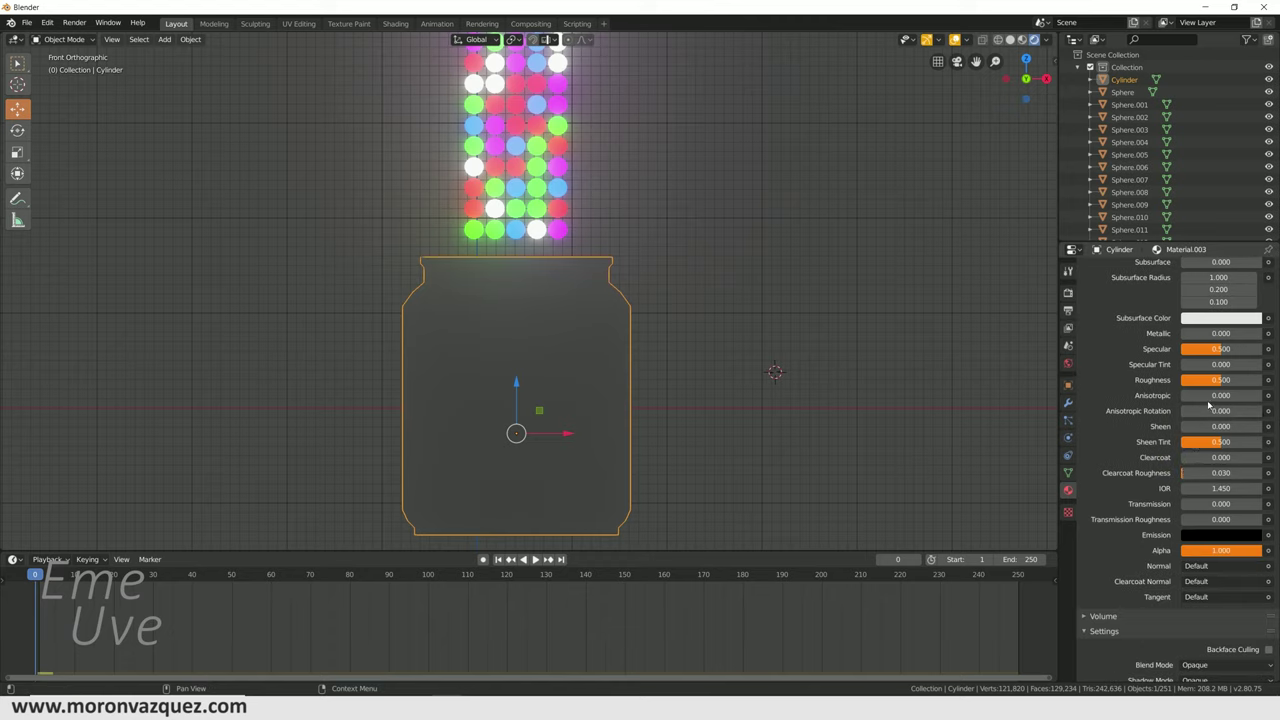
{"action": "left_click", "coordinate": [1066, 296]}
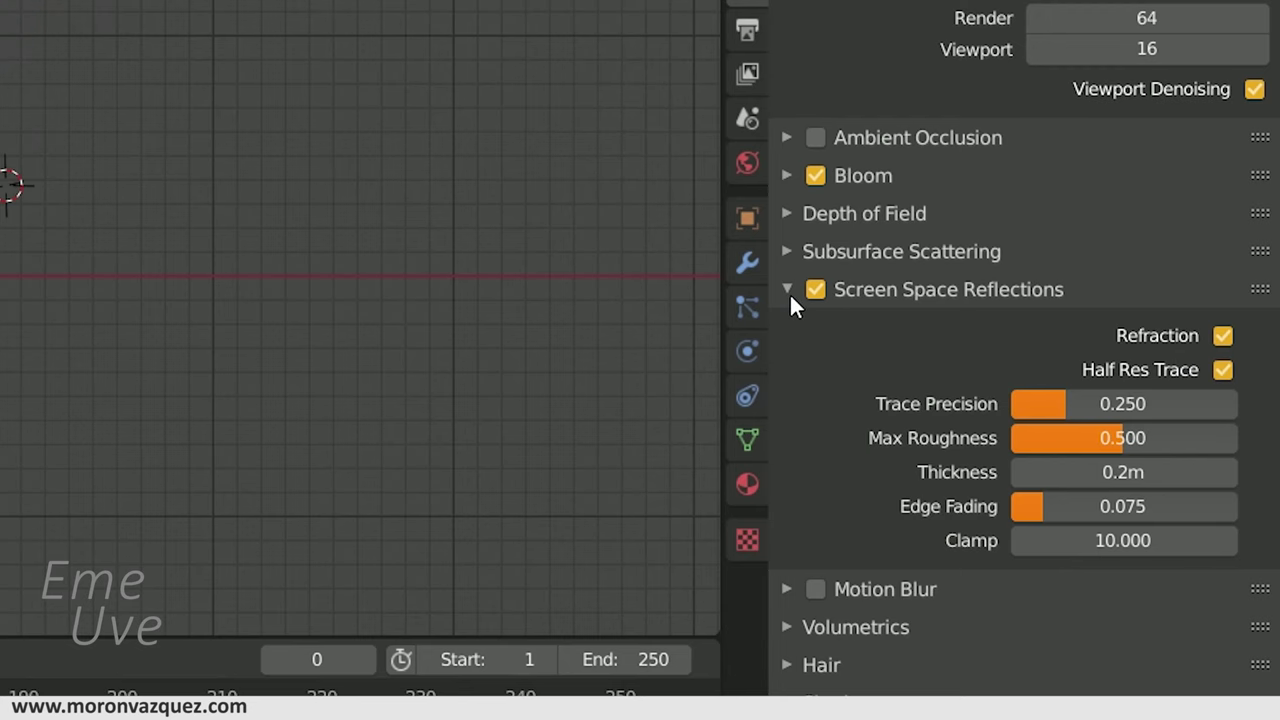
- Toggle Screen Space Reflections off and back on, expand it to check Refraction, and return to Material
{"action": "left_click", "coordinate": [812, 289]}
{"action": "left_click", "coordinate": [786, 290]}
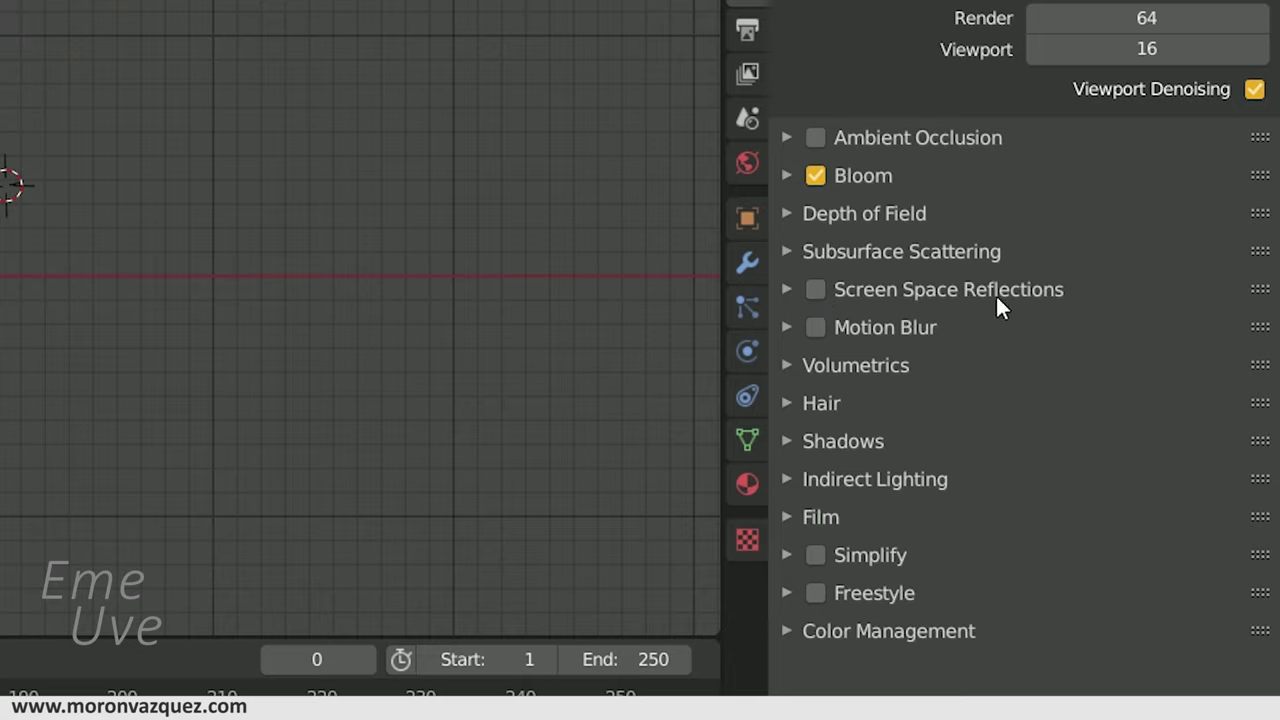
{"action": "left_click", "coordinate": [815, 289]}
{"action": "left_click", "coordinate": [787, 289]}
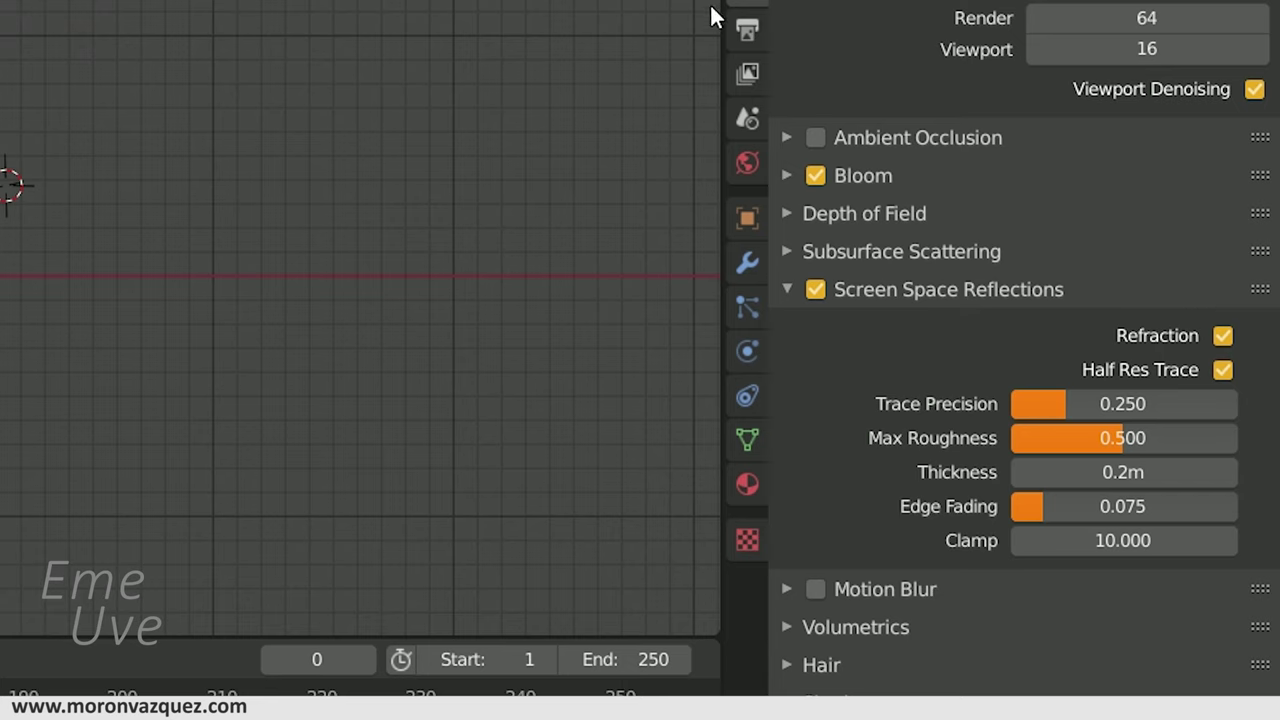
{"action": "left_click", "coordinate": [1069, 490]}
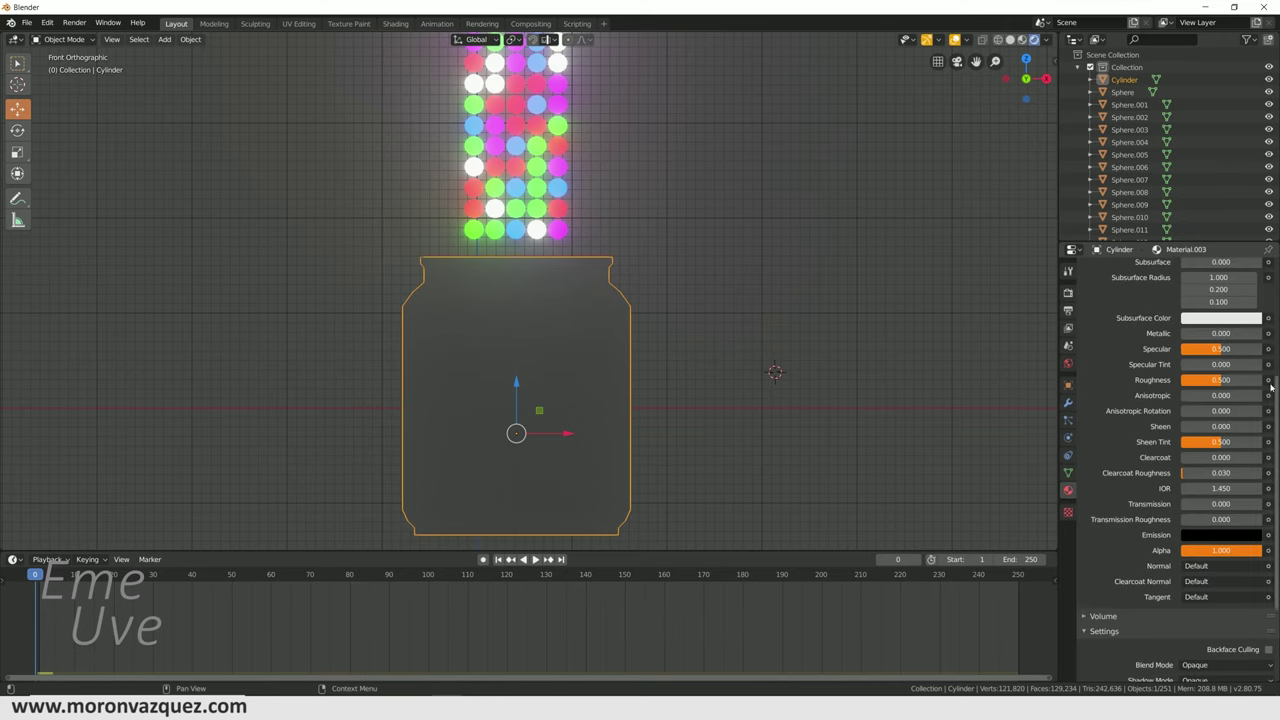
- Set Material.003 Transmission to 1.0 with Screen Space Refraction enabled, then play the animation
{"action": "scroll", "coordinate": [1224, 489], "scroll_direction": "down", "scroll_amount": 2}
{"action": "scroll", "coordinate": [1224, 489], "scroll_direction": "down", "scroll_amount": 1}
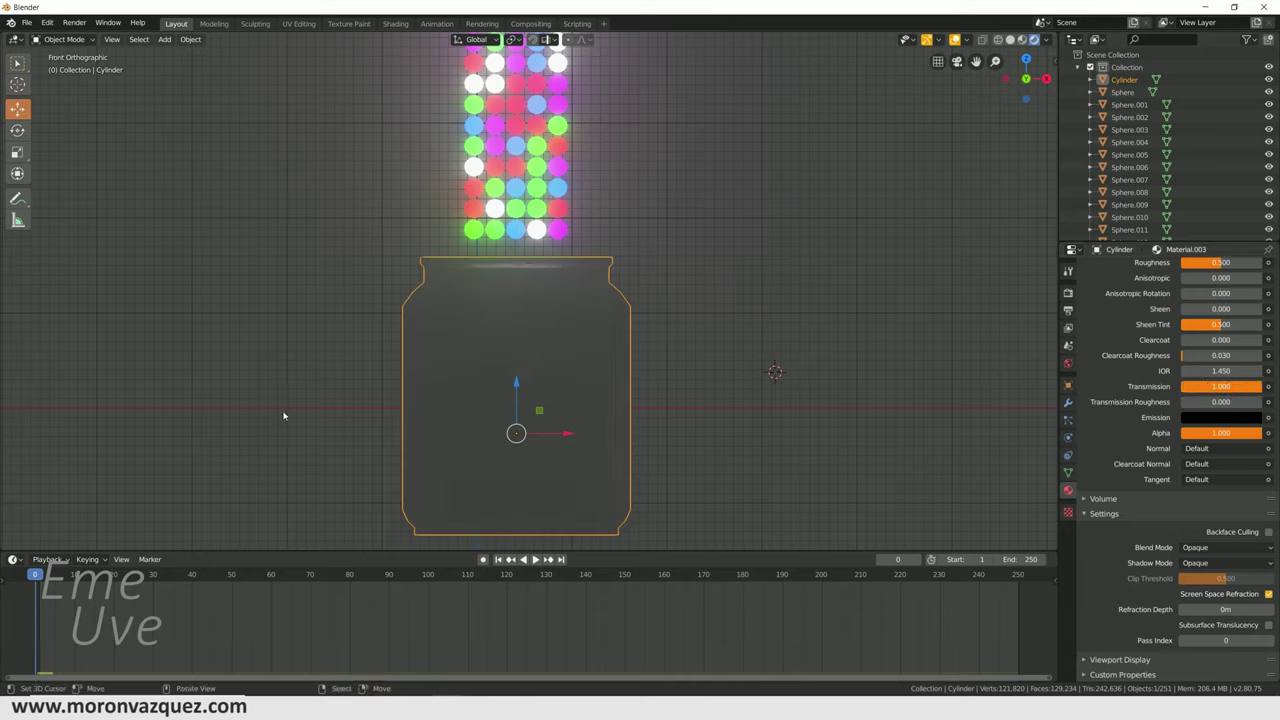
{"action": "left_click", "coordinate": [538, 564]}
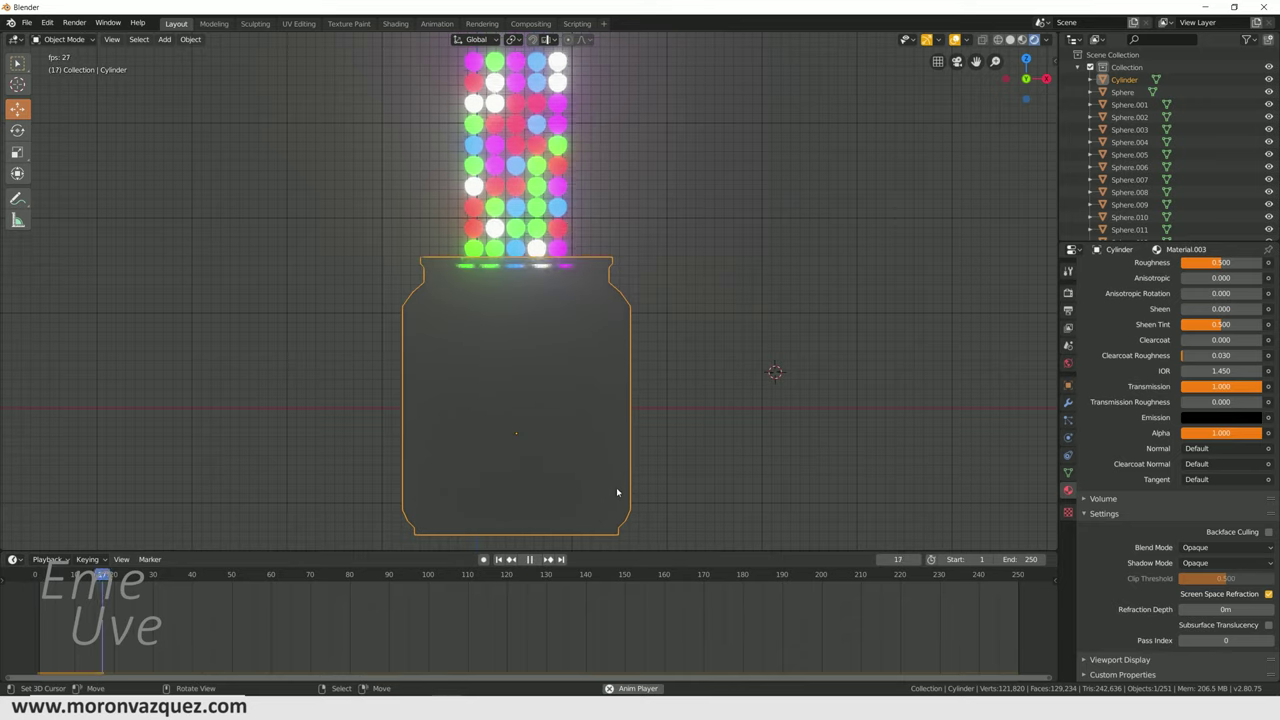
- Orbit around the glass jar during playback, viewing from above and a lower side angle
{"action": "mouse_move", "coordinate": [689, 396]}
{"action": "middle_mouse_down"}
{"action": "mouse_move", "coordinate": [703, 408]}
{"action": "mouse_move", "coordinate": [643, 362]}
{"action": "middle_mouse_up"}
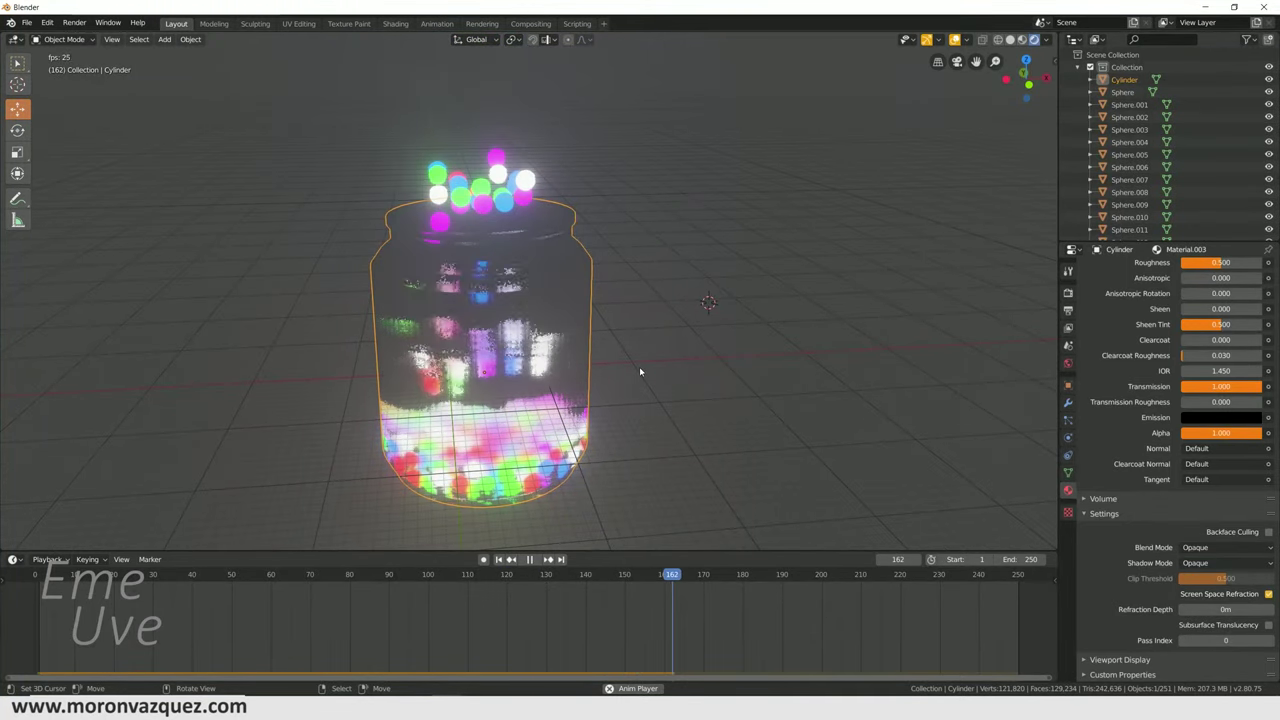
{"action": "mouse_move", "coordinate": [633, 372]}
{"action": "middle_mouse_down"}
{"action": "mouse_move", "coordinate": [528, 460]}
{"action": "mouse_move", "coordinate": [551, 374]}
{"action": "middle_mouse_up"}
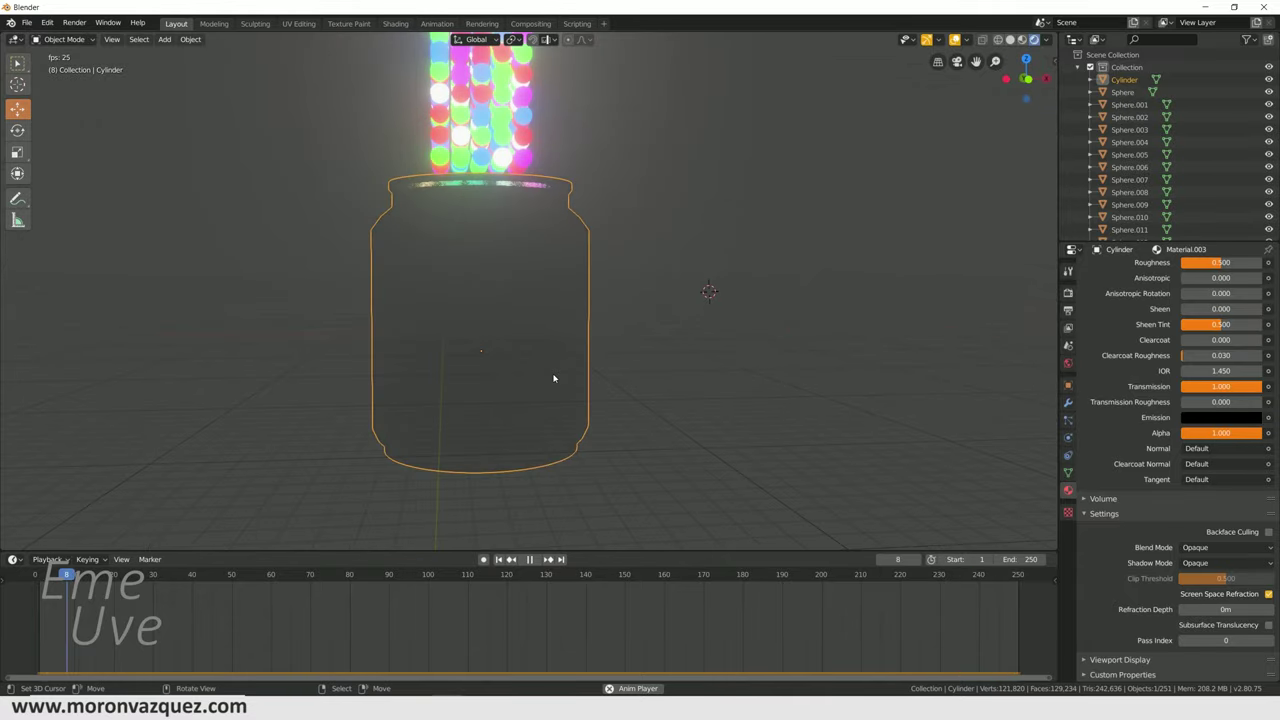
{"action": "middle_click_drag", "start_coordinate": [548, 425], "coordinate": [634, 437]}
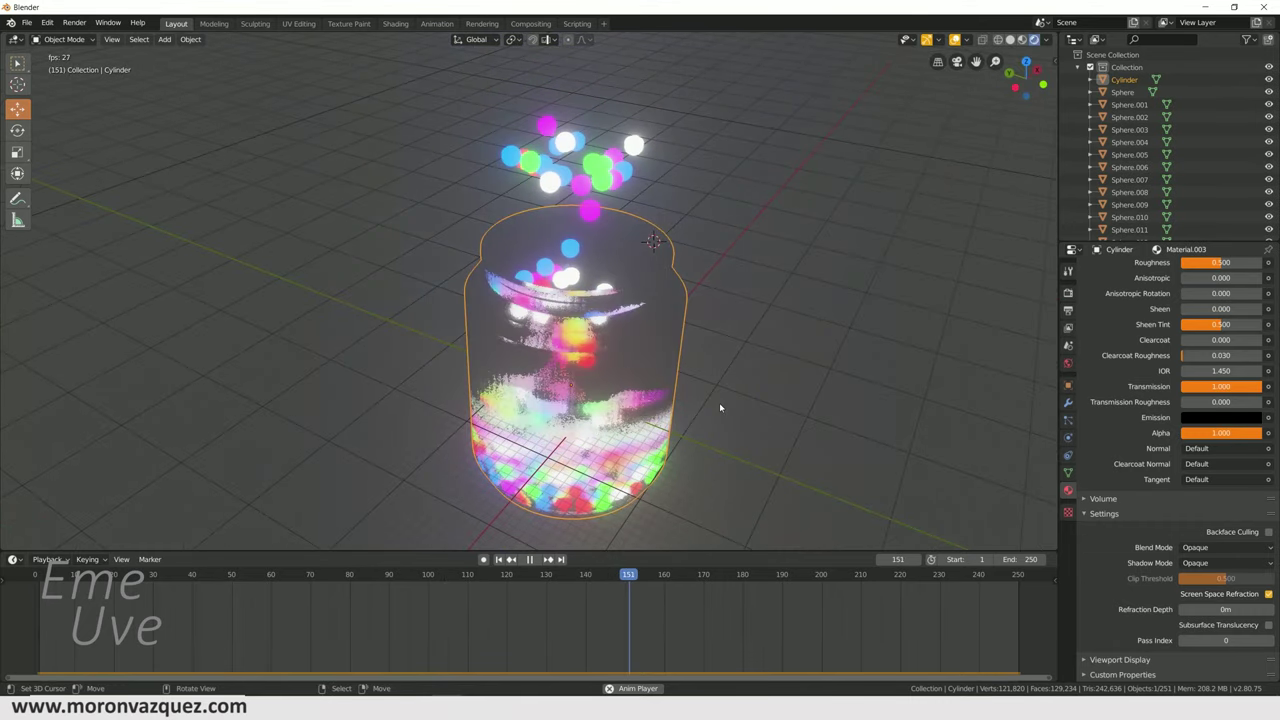
{"action": "middle_click_drag", "start_coordinate": [713, 405], "coordinate": [648, 365]}
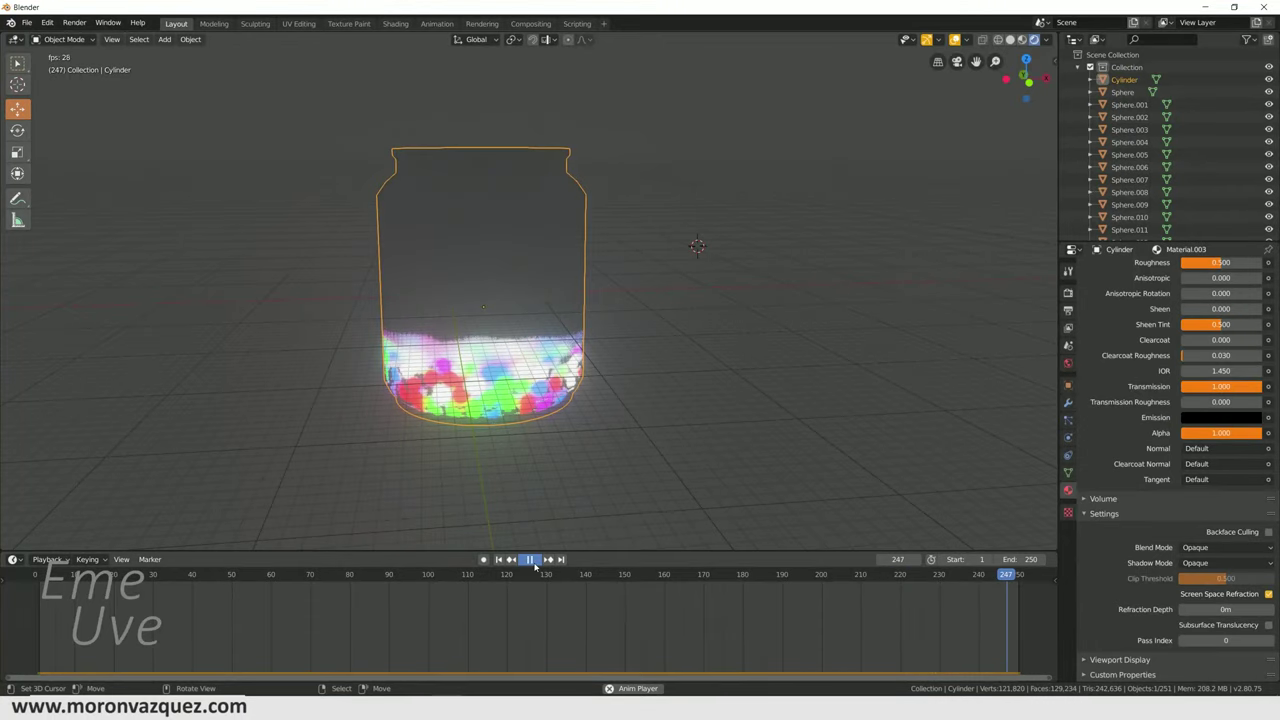
- Scrub the timeline from frames 130 and 88, pausing and resuming to review the spheres filling the jar
{"action": "left_click_drag", "start_coordinate": [494, 606], "coordinate": [550, 588]}
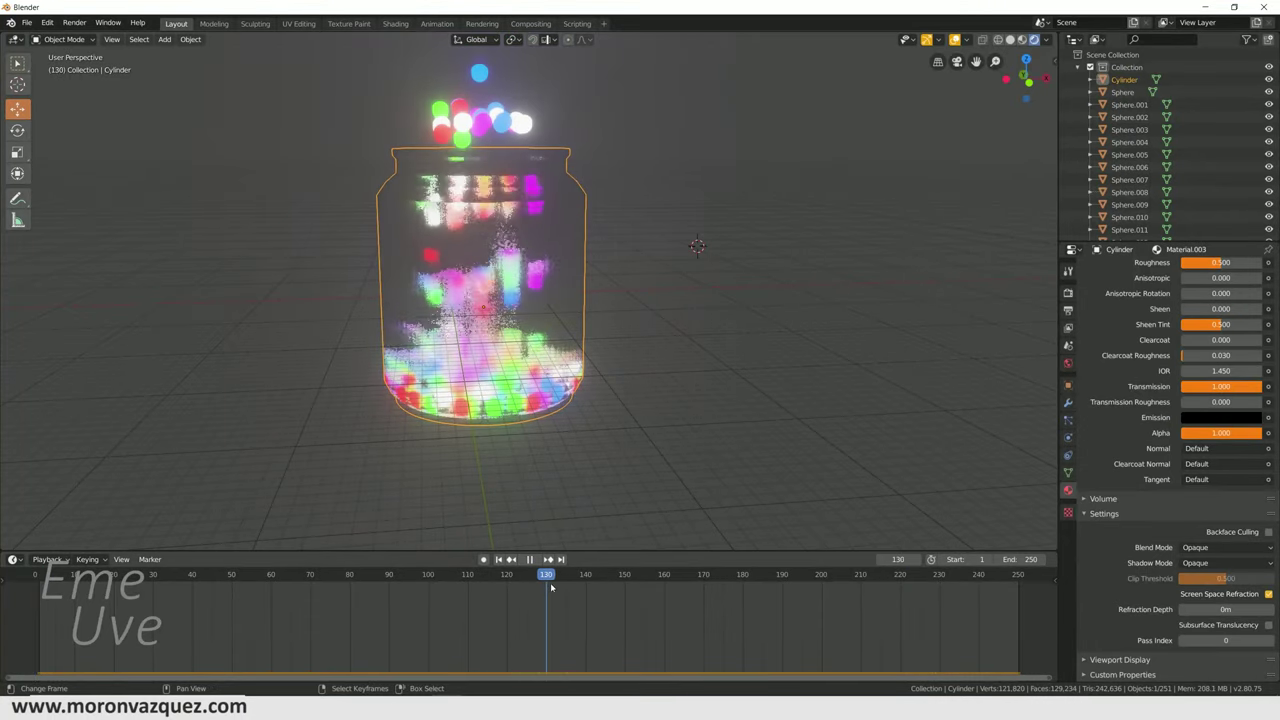
{"action": "key", "text": "space"}
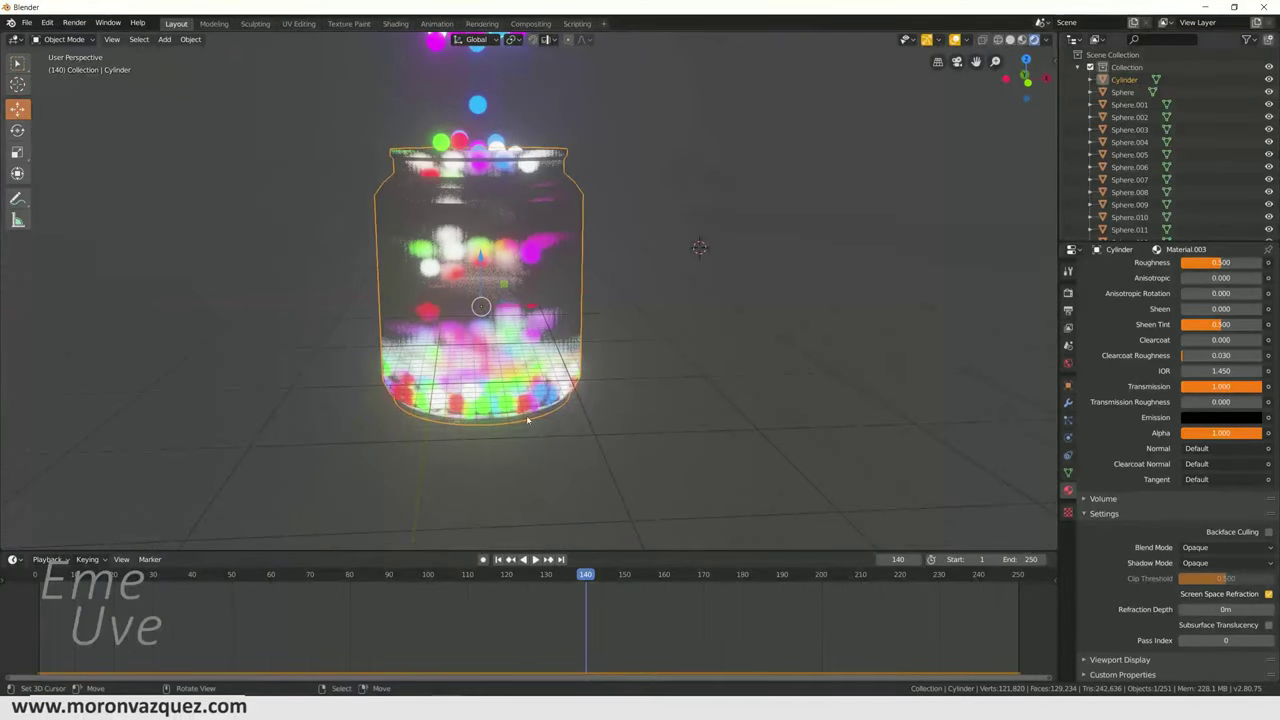
{"action": "key", "text": "space"}
{"action": "left_click", "coordinate": [381, 612]}
{"action": "left_click_drag", "start_coordinate": [381, 612], "coordinate": [826, 574]}
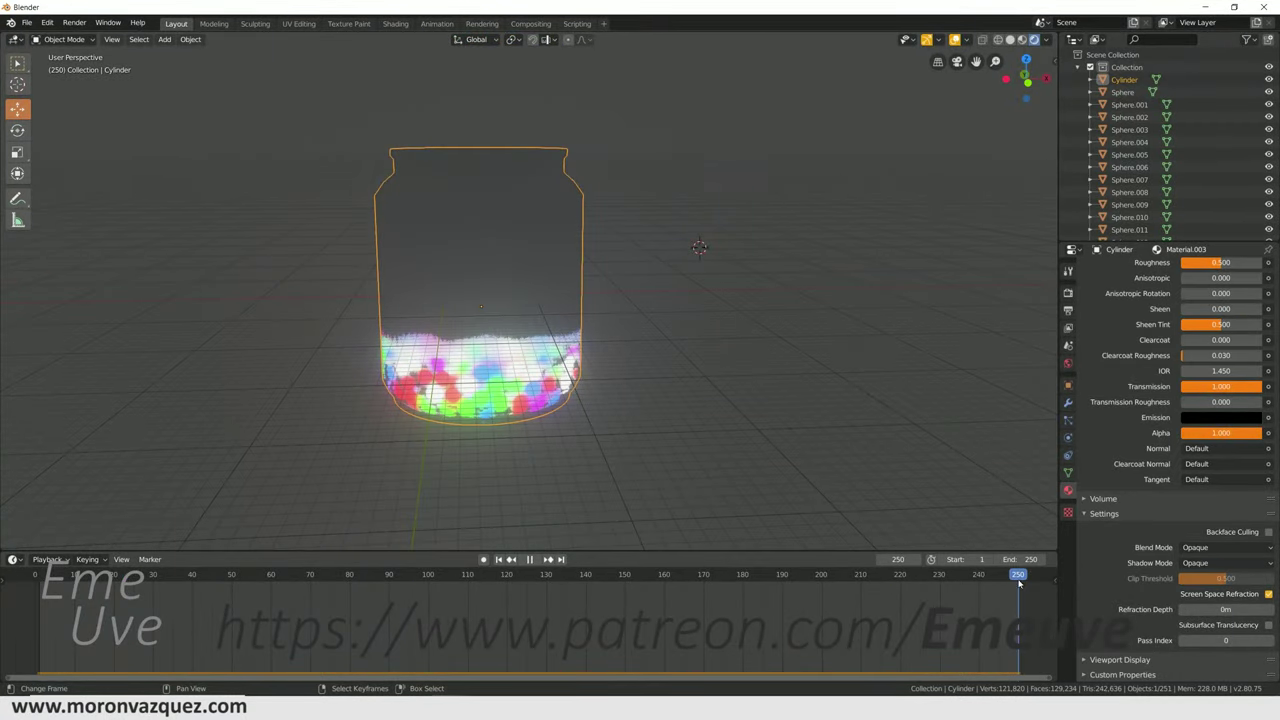